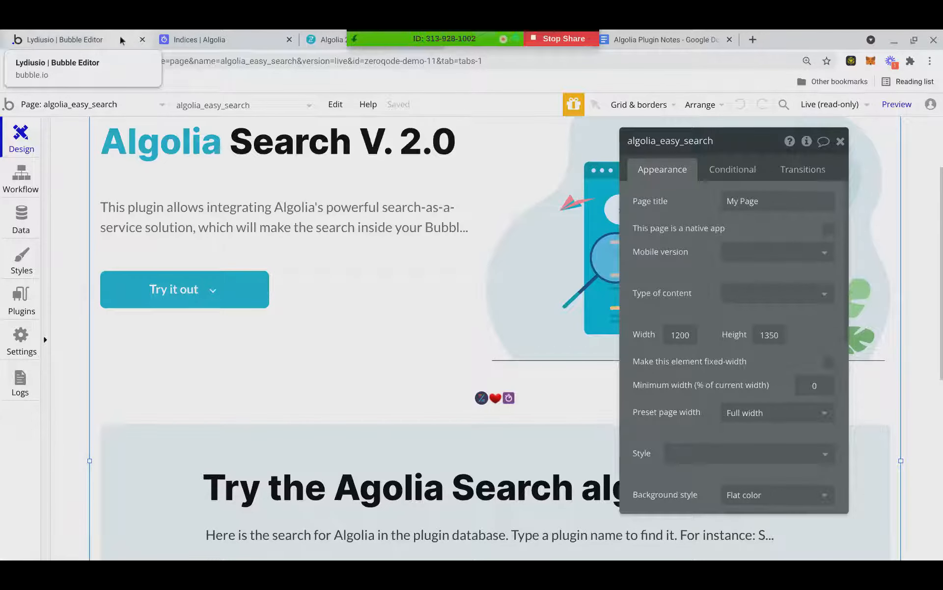
Switch to the Lydiusio Bubble editor and inspect the Index Name of the AlgoliaSimpleSearch A element.
left_click(64, 40)
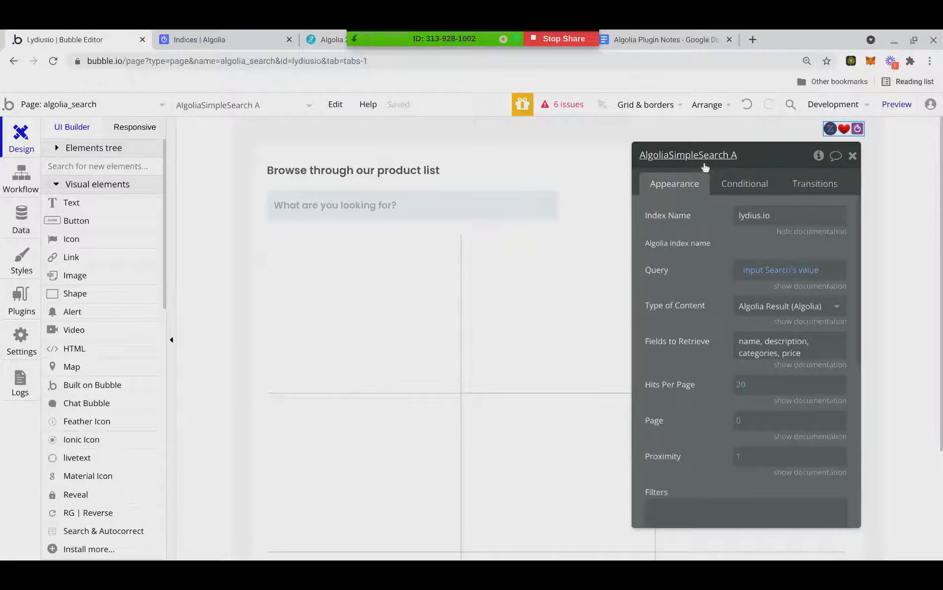
left_click_drag(739, 214, 773, 218)
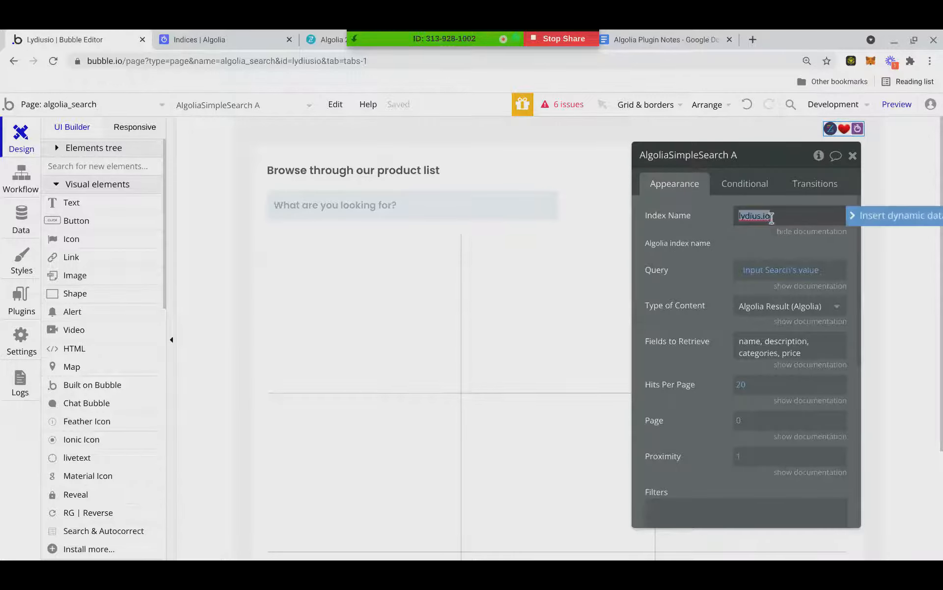
double_click(773, 219)
left_click(719, 215)
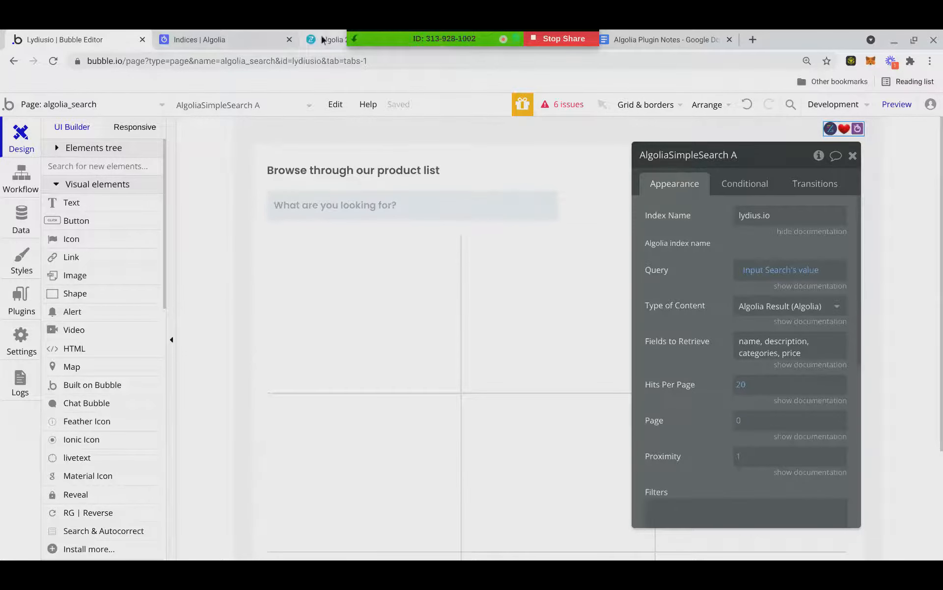
Switch to the Algolia dashboard and check the record count of the lydius.io index.
left_click(182, 41)
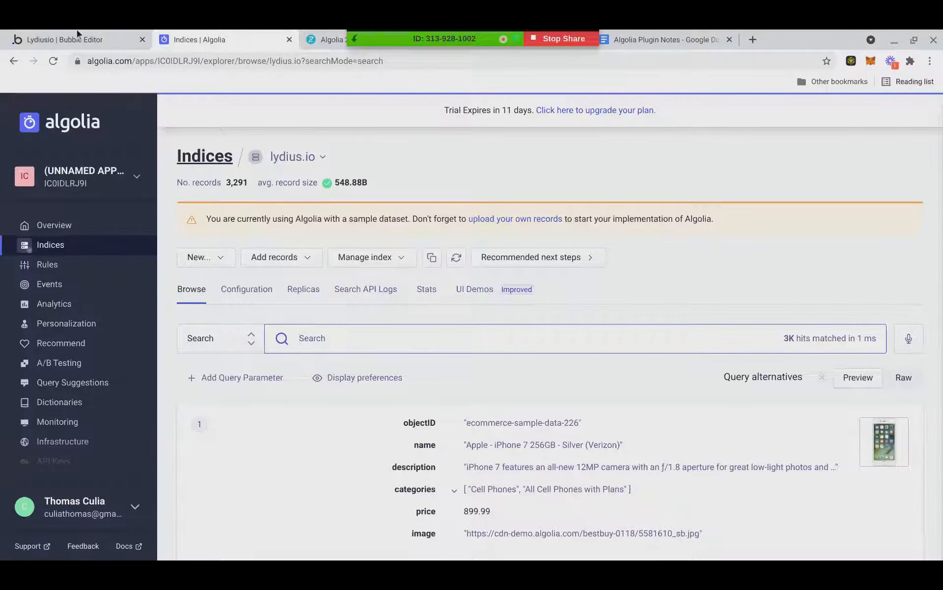
left_click(45, 33)
left_click(229, 39)
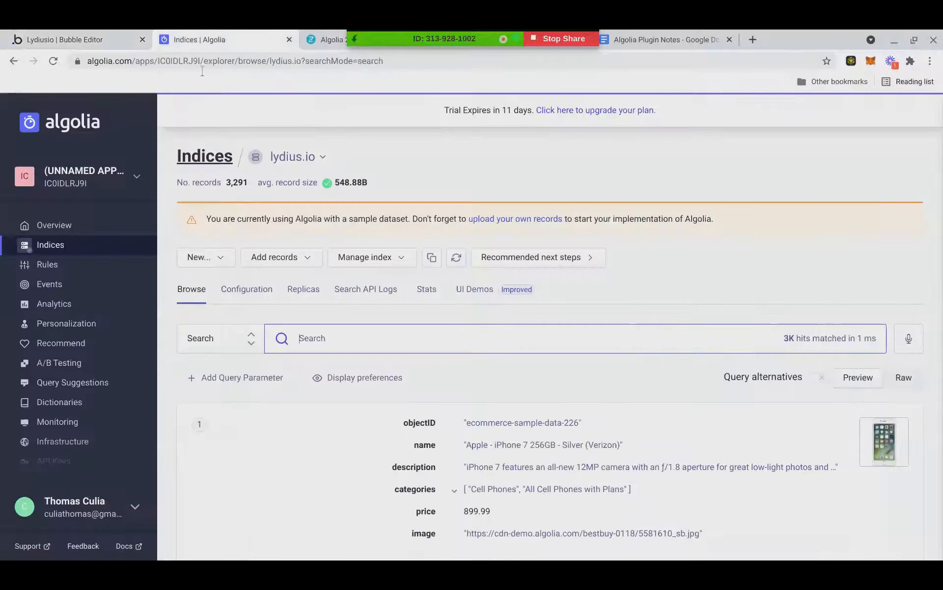
left_click_drag(319, 182, 230, 180)
Review the searchable attributes and the ranking and sorting configuration of the lydius.io index.
left_click(236, 288)
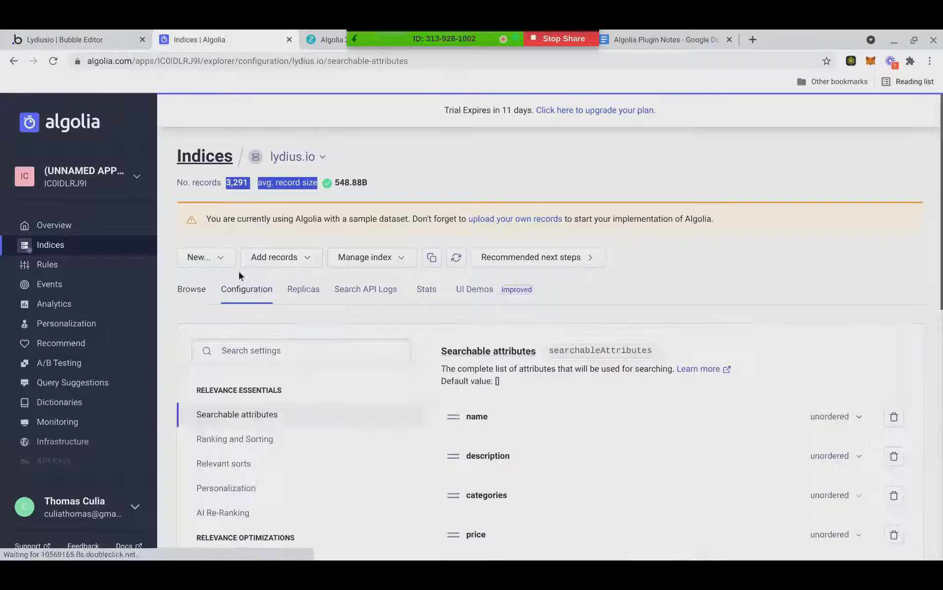
scroll(415, 347, "down", 4)
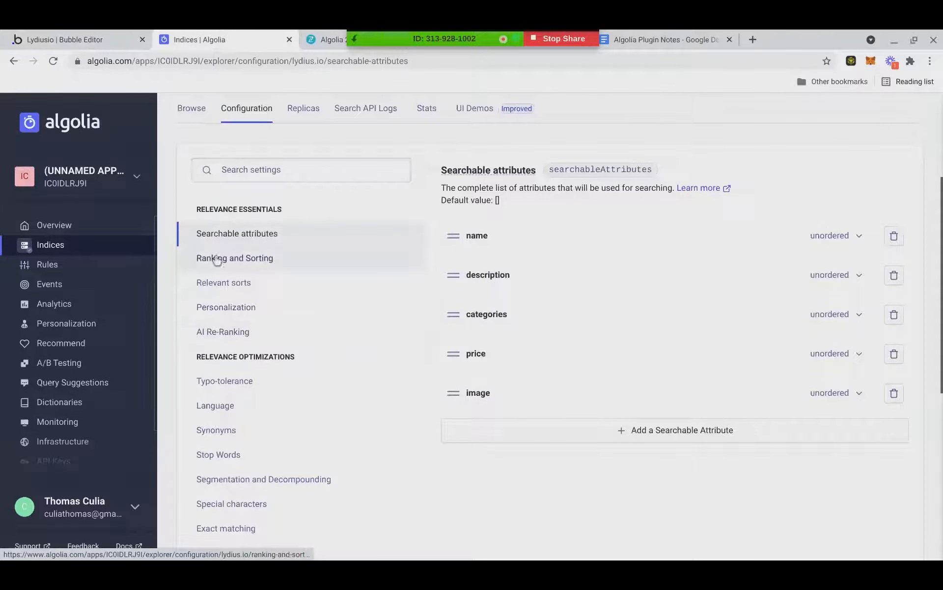
left_click(224, 260)
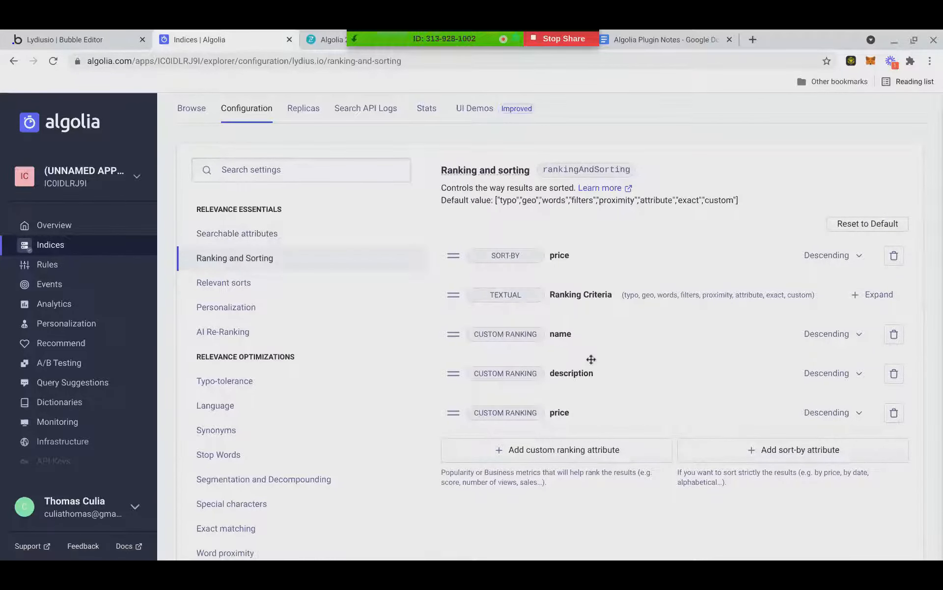
left_click(102, 36)
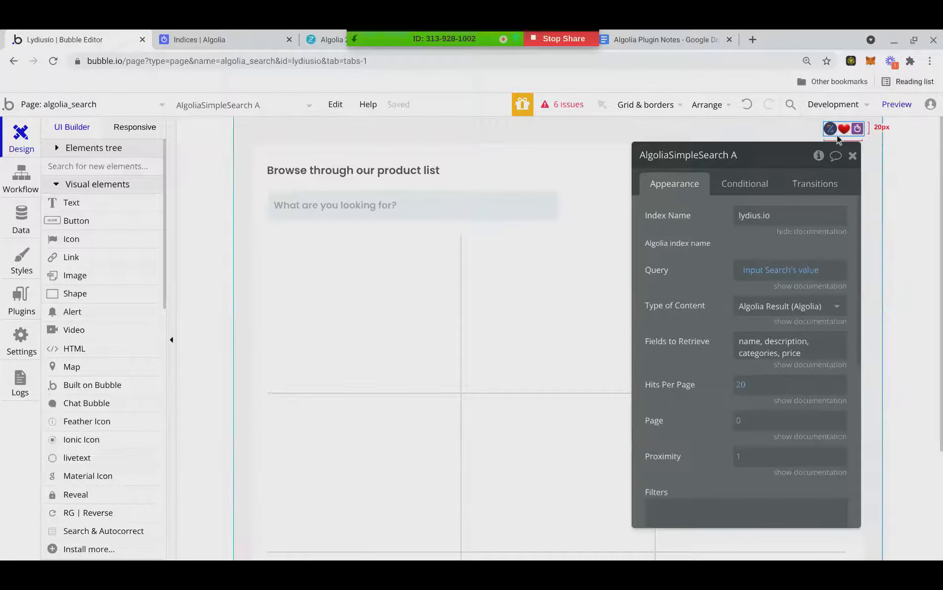
Search the lydius.io index records in Algolia for "apple" and look through the matching products.
left_click(204, 39)
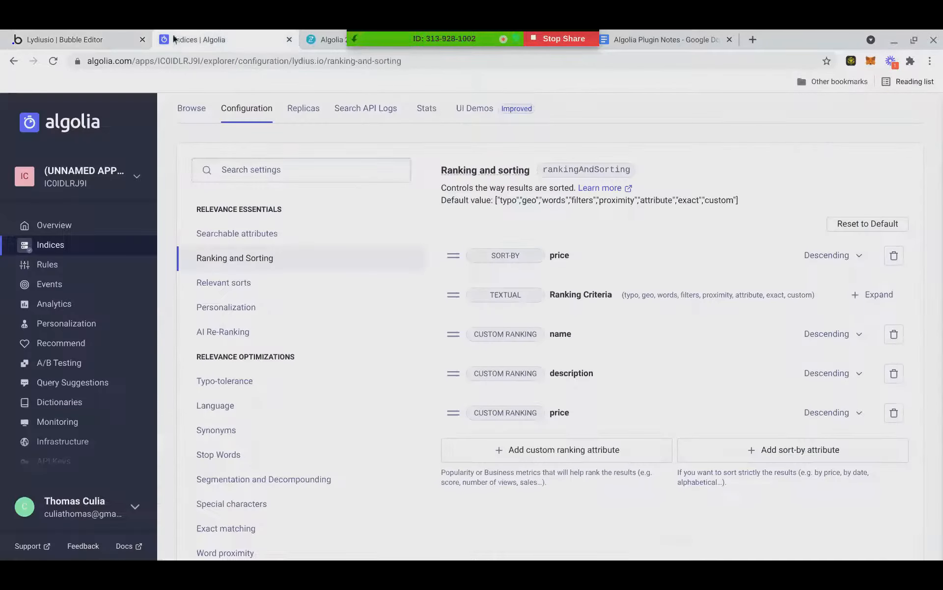
left_click(193, 293)
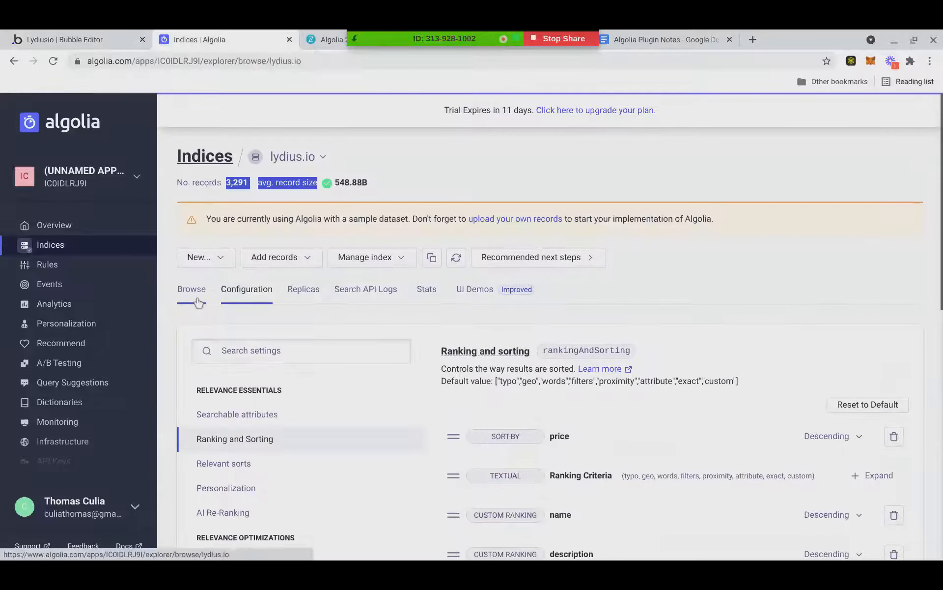
scroll(333, 352, "down", 2)
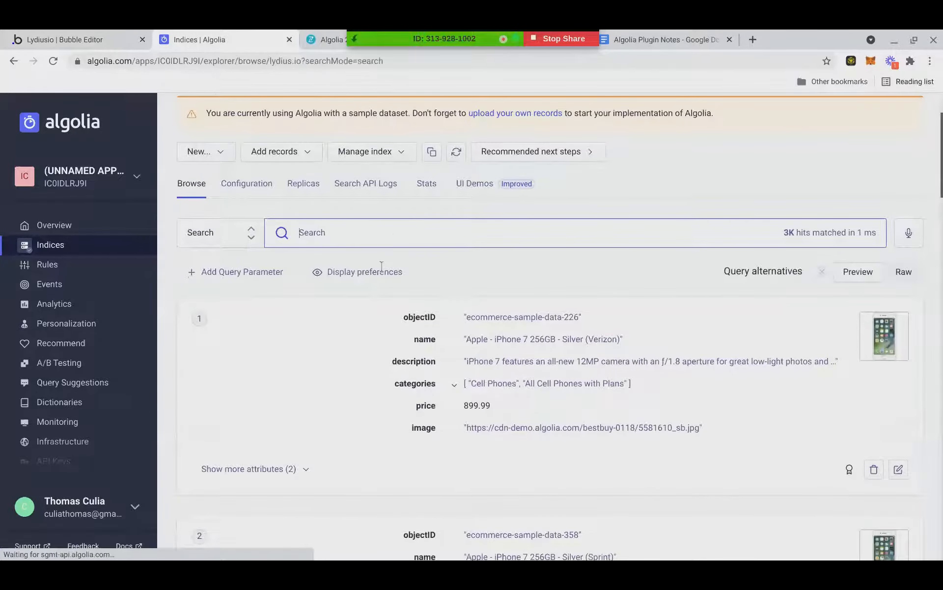
type("apple")
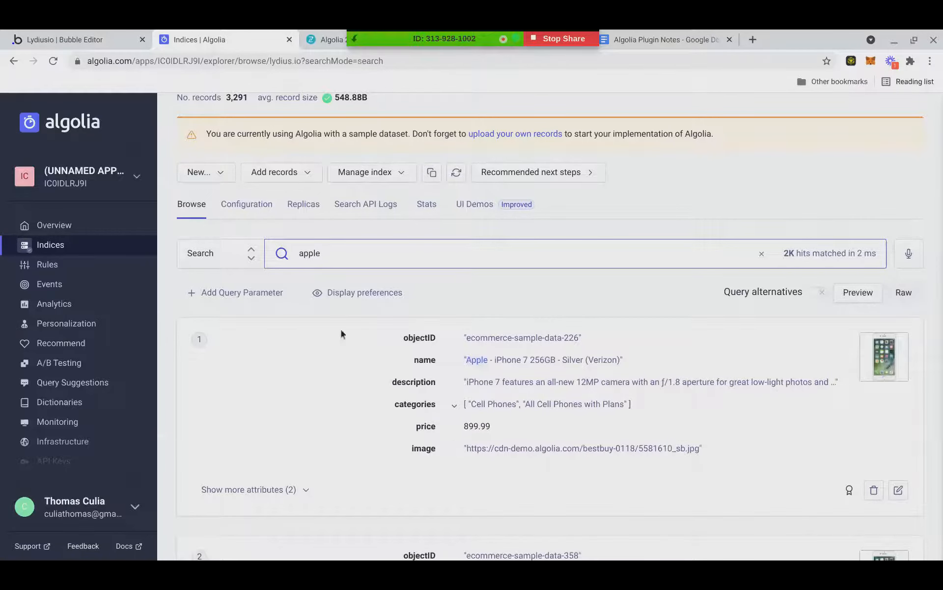
scroll(398, 327, "down", 20)
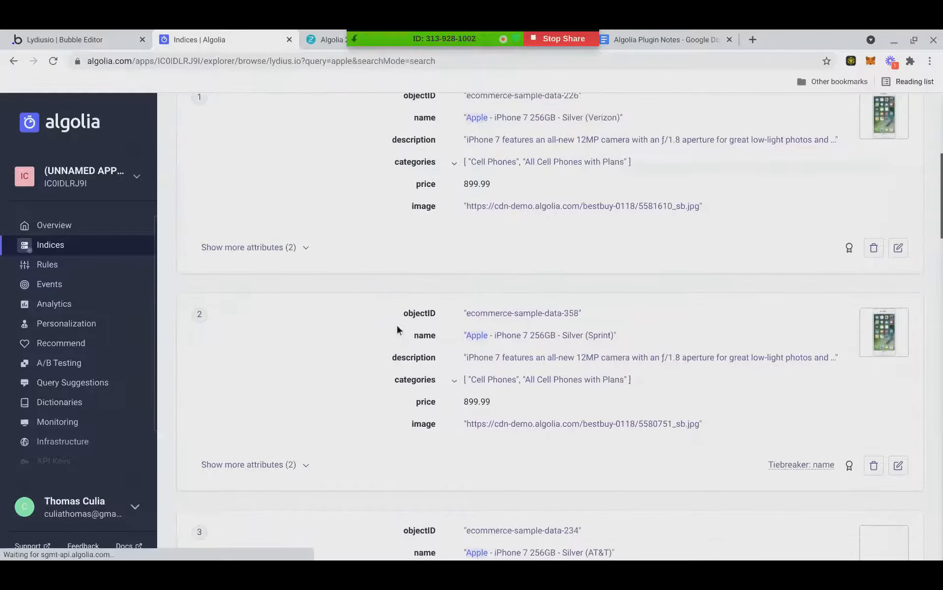
scroll(398, 329, "up", 20)
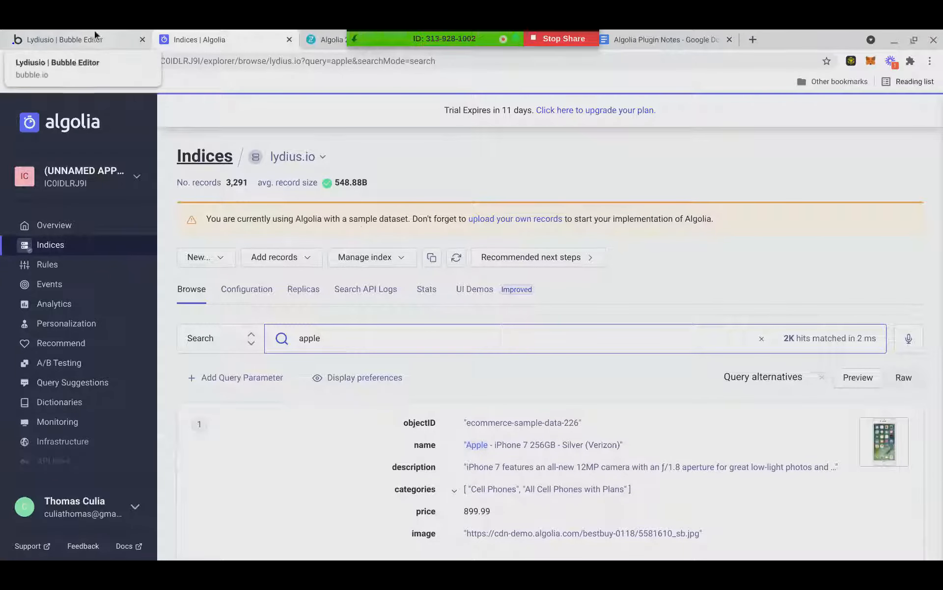
Return to the index configuration and review its Ranking and Sorting rules again.
left_click(234, 289)
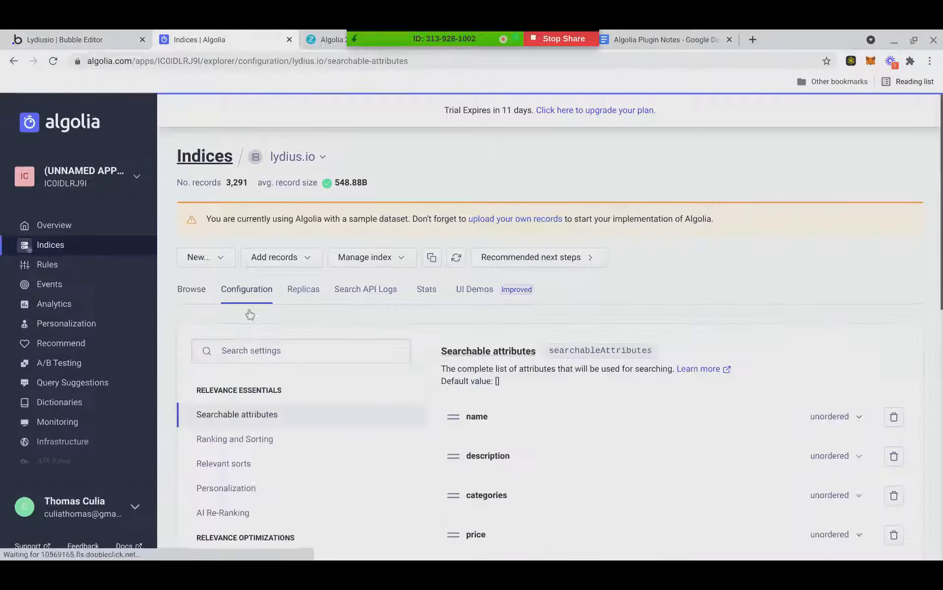
scroll(241, 373, "down", 1)
left_click(235, 397)
scroll(400, 364, "down", 4)
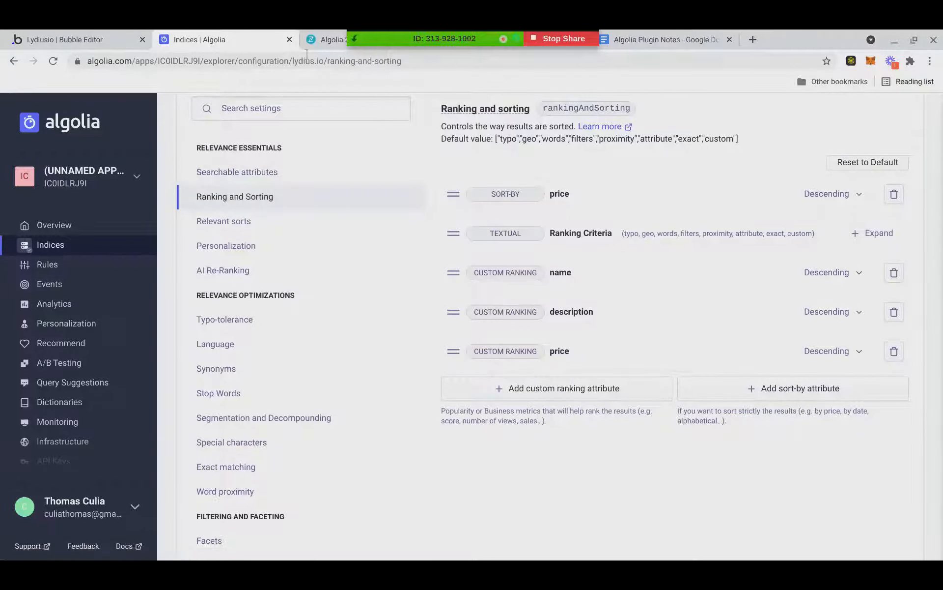
Switch back to the Bubble editor and inspect the product repeating group's content type and data source.
left_click(317, 40)
left_click(108, 37)
scroll(495, 274, "down", 2)
scroll(495, 275, "up", 2)
left_click(485, 299)
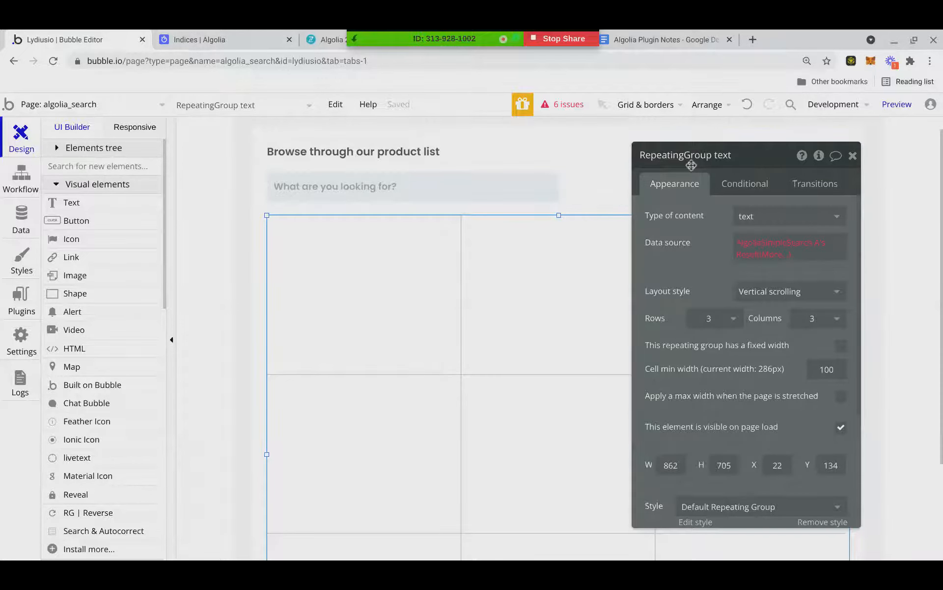
scroll(843, 149, "up", 1)
Select the AlgoliaSimpleSearch A element and check its index name against the Algolia index.
left_click(857, 125)
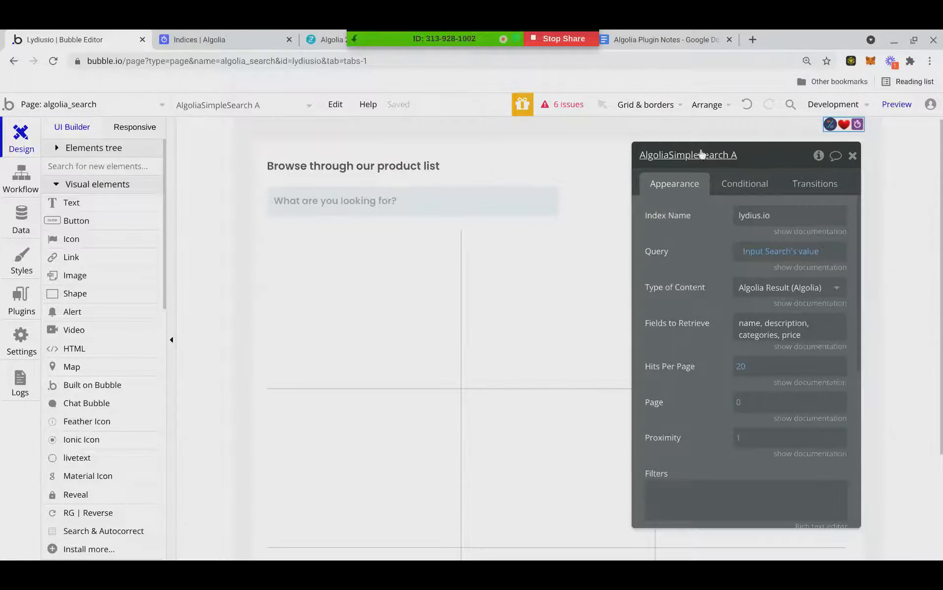
left_click(751, 220)
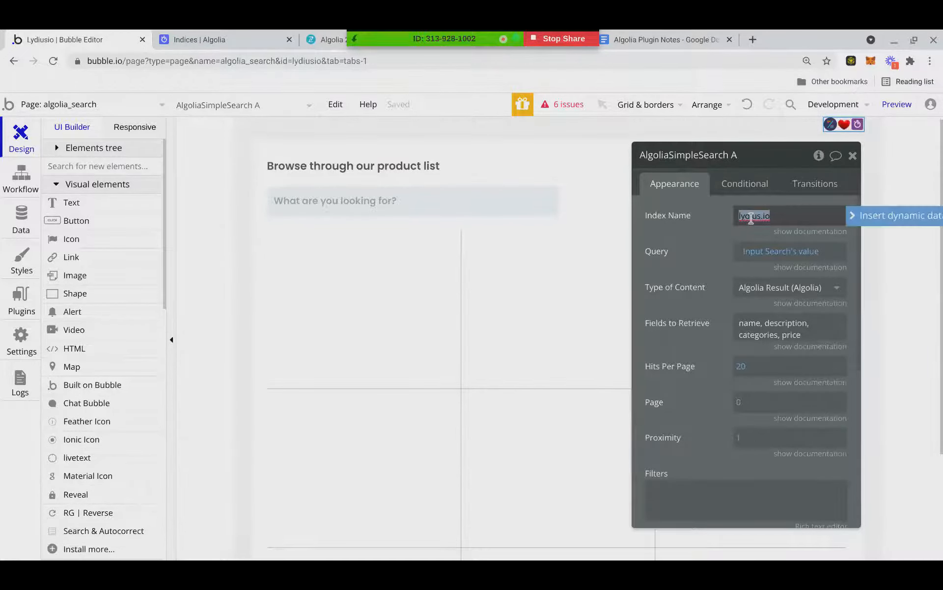
left_click(732, 206)
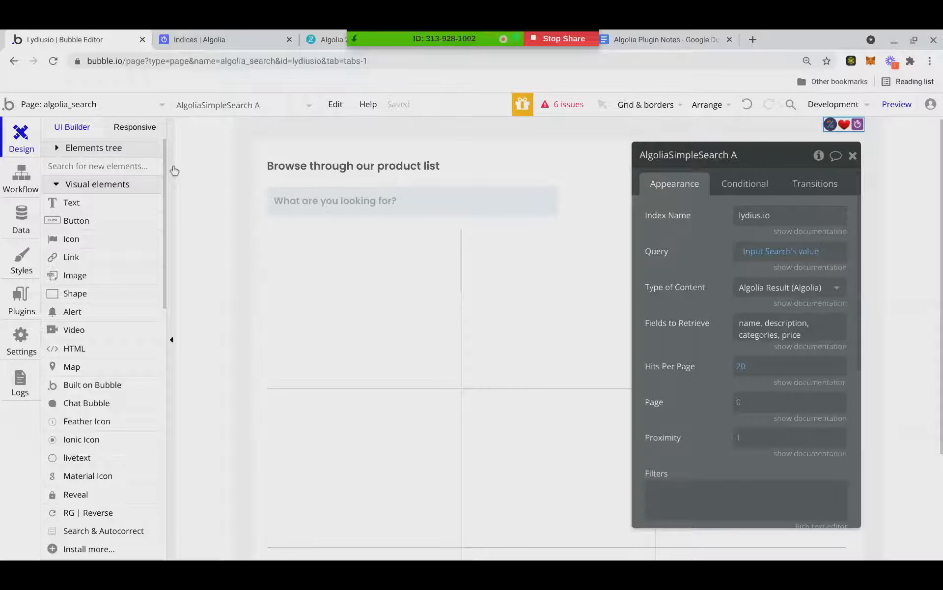
Locate the API Keys section in the Algolia dashboard, and review all AlgoliaSimpleSearch A properties in the Bubble editor.
left_click(189, 38)
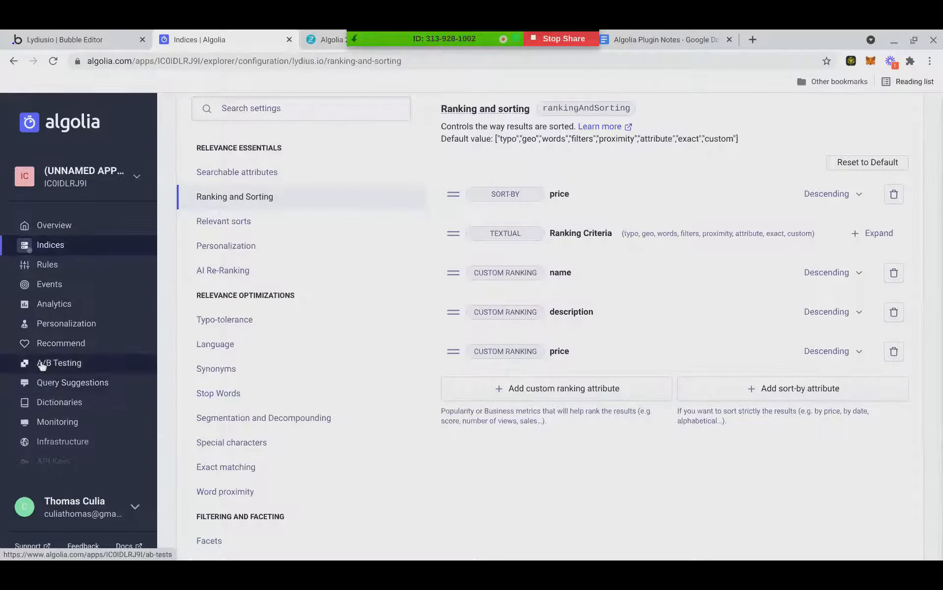
scroll(41, 364, "down", 1)
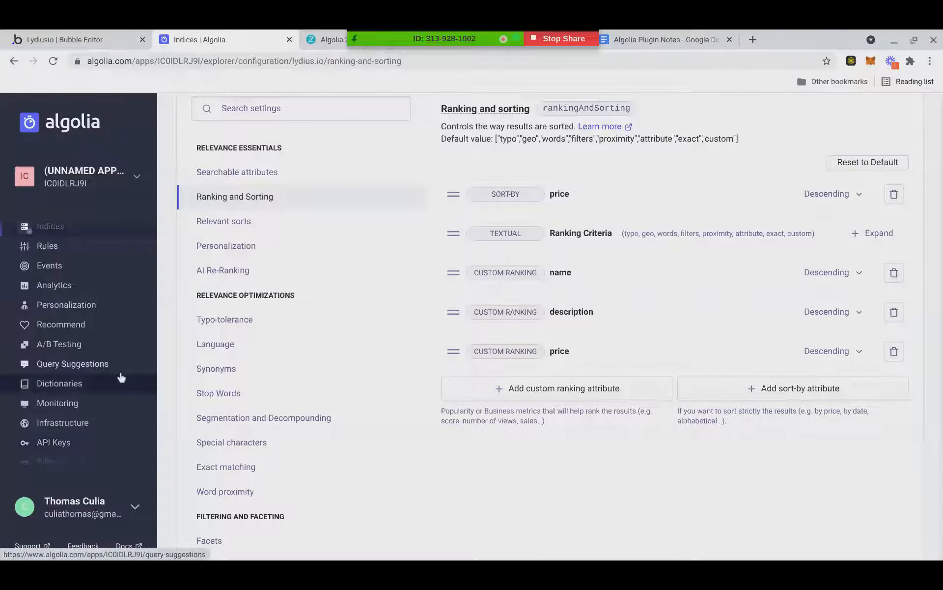
left_click(78, 39)
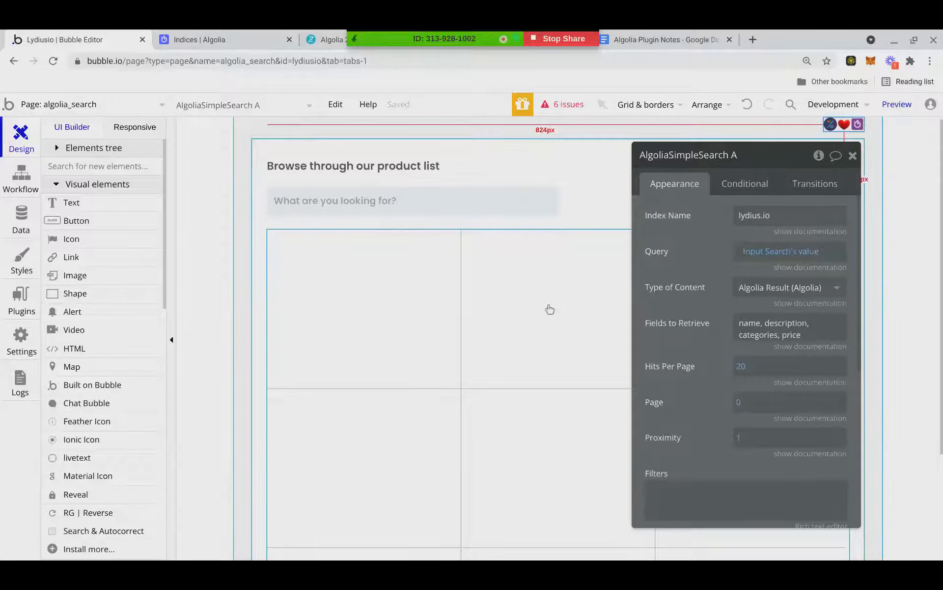
scroll(777, 282, "down", 5)
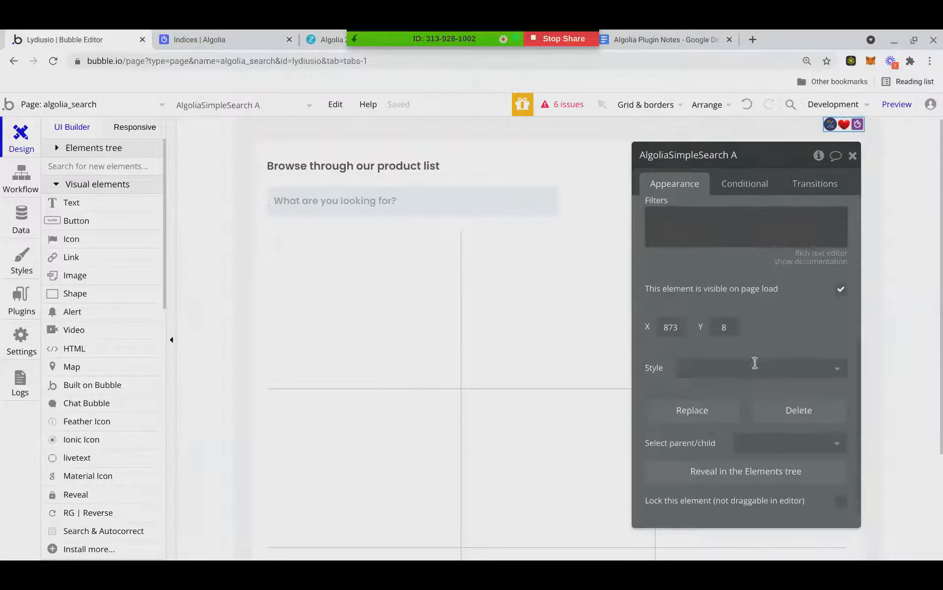
scroll(755, 366, "up", 5)
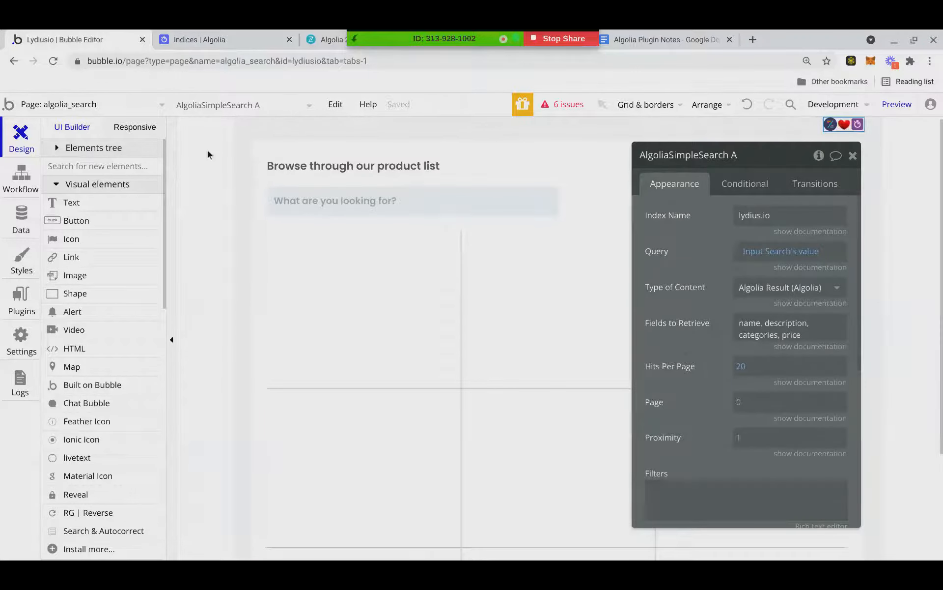
Look through the Lydiusio app's data types and privacy rules in the database section.
left_click(16, 234)
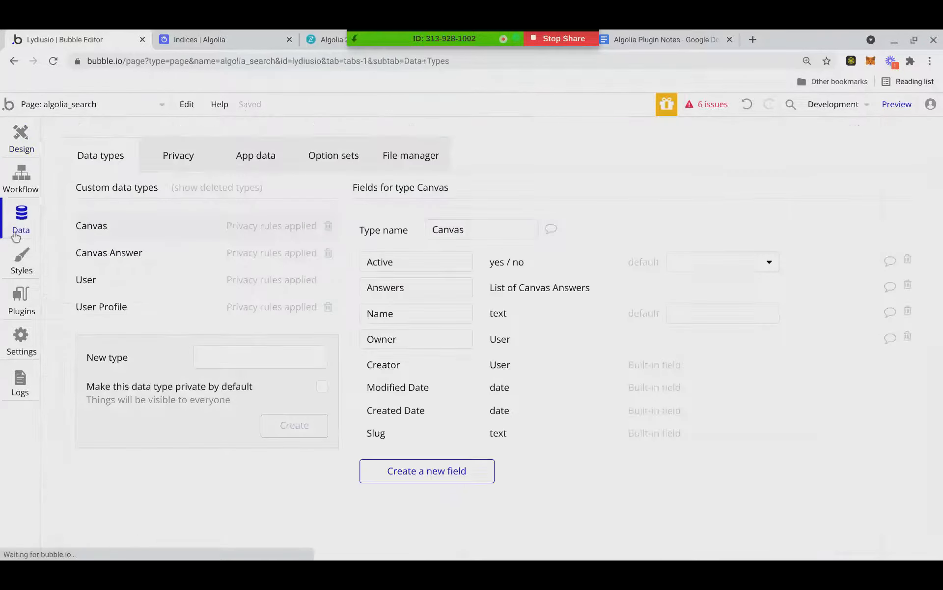
left_click(255, 154)
left_click(165, 156)
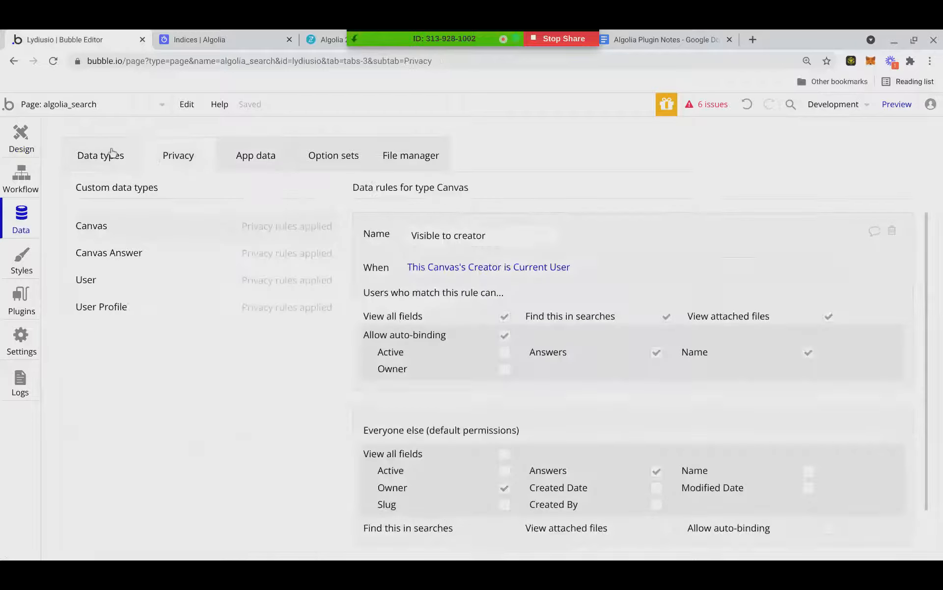
left_click(33, 155)
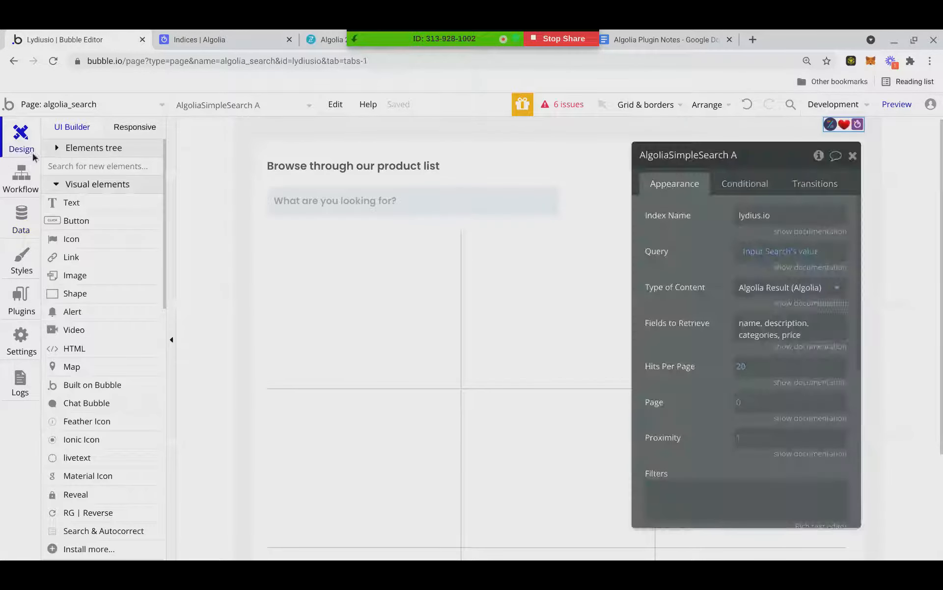
left_click(29, 228)
View the Algolia Search V2.0 plugin settings and examine its API key and application ID fields.
left_click(21, 299)
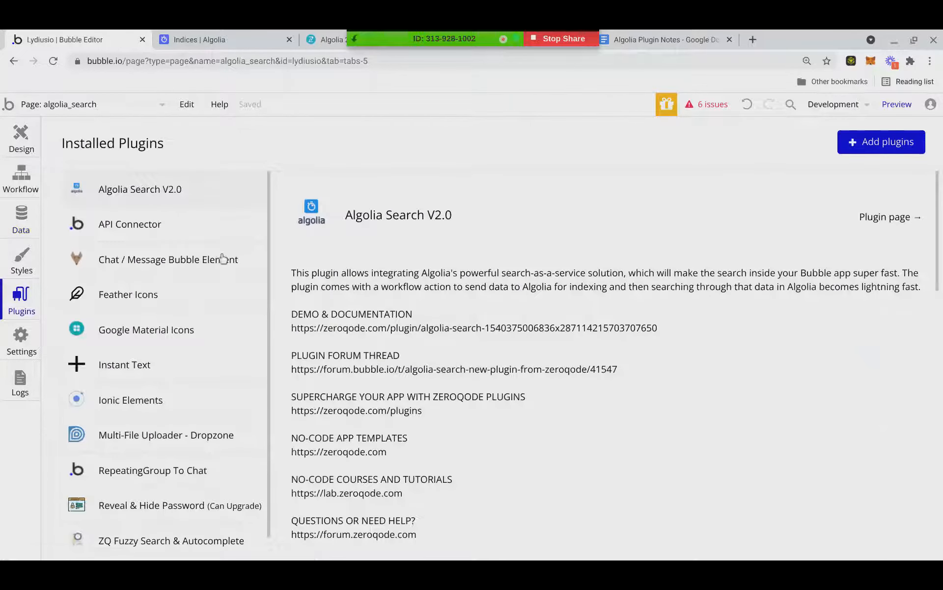
scroll(317, 305, "down", 6)
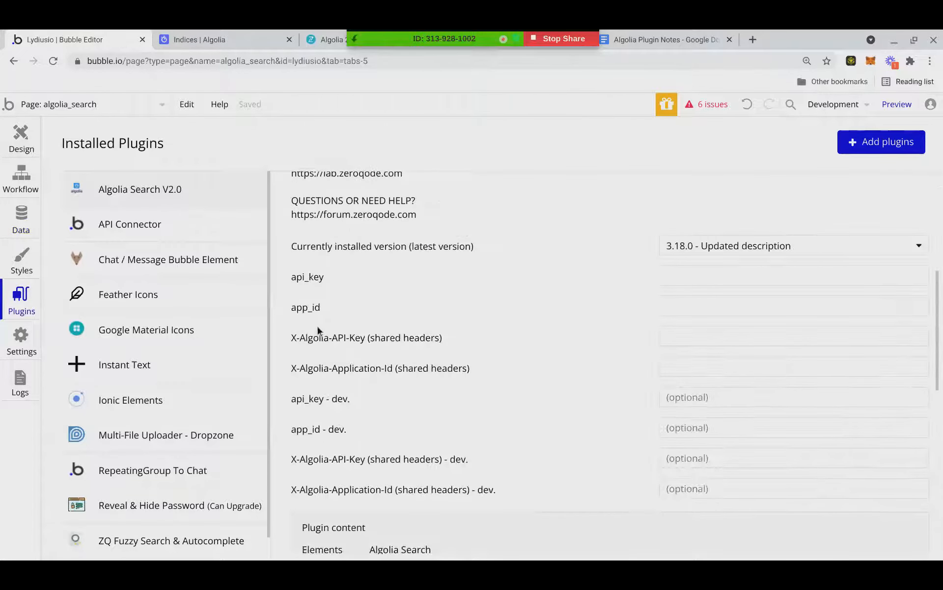
left_click(726, 276)
left_click(714, 311)
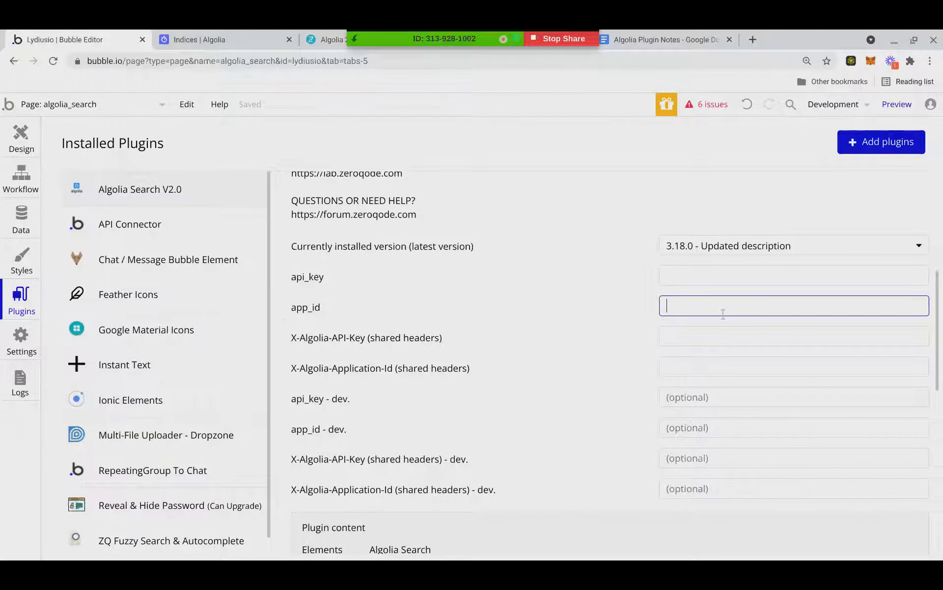
scroll(697, 314, "down", 1)
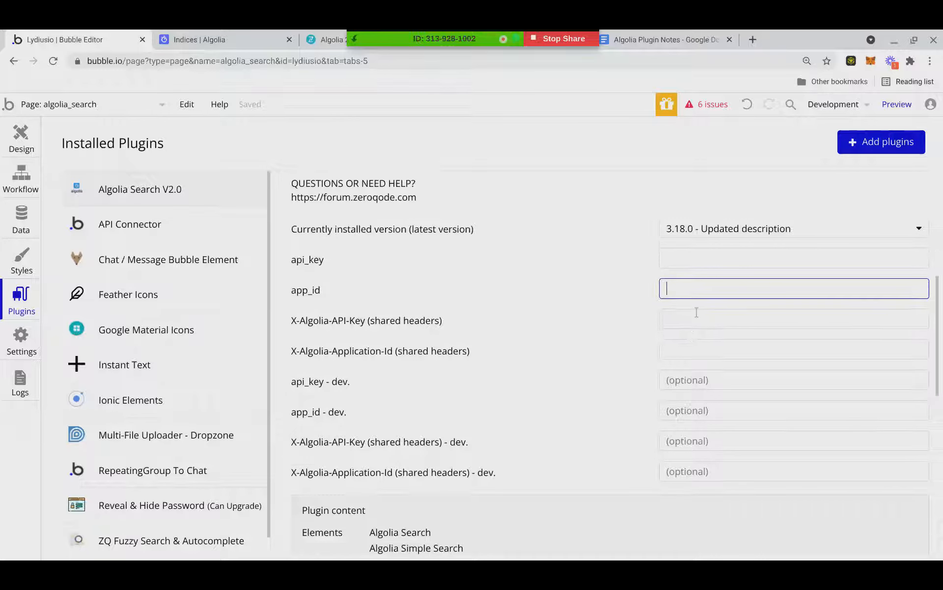
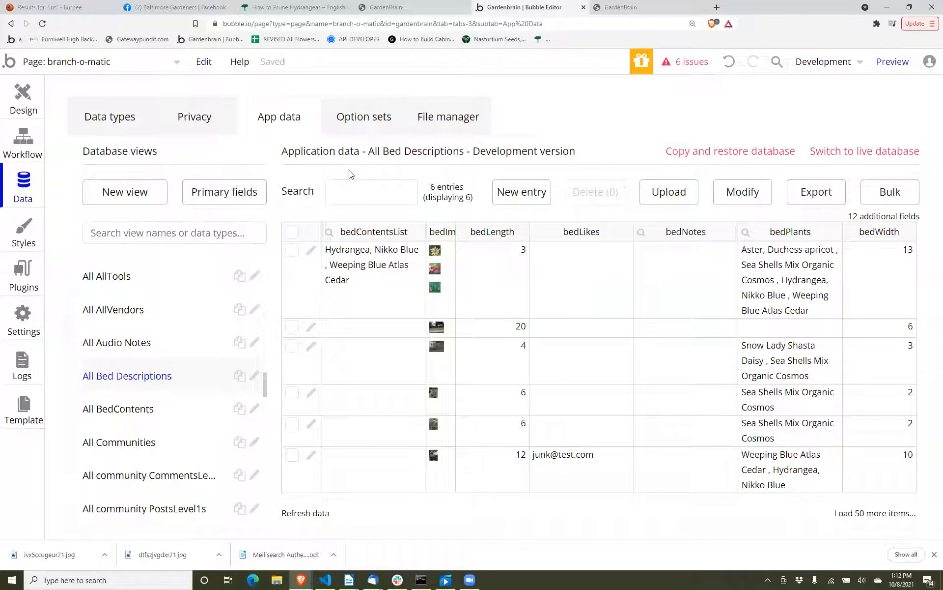
Show the custom data types in the Gardenbrain app's database.
left_click(122, 119)
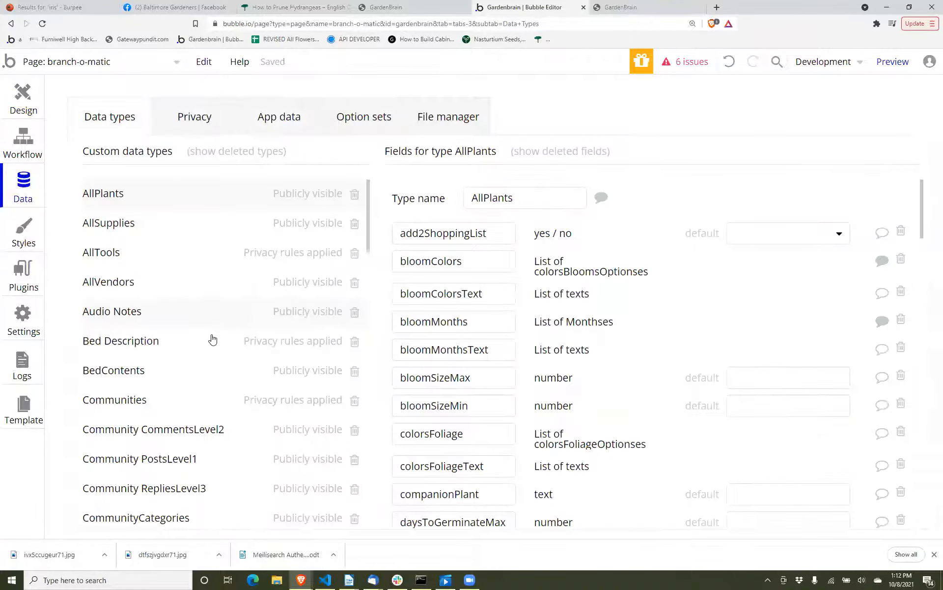
Show the fields of the Bed Description data type and highlight its bedContentsList field.
left_click(212, 340)
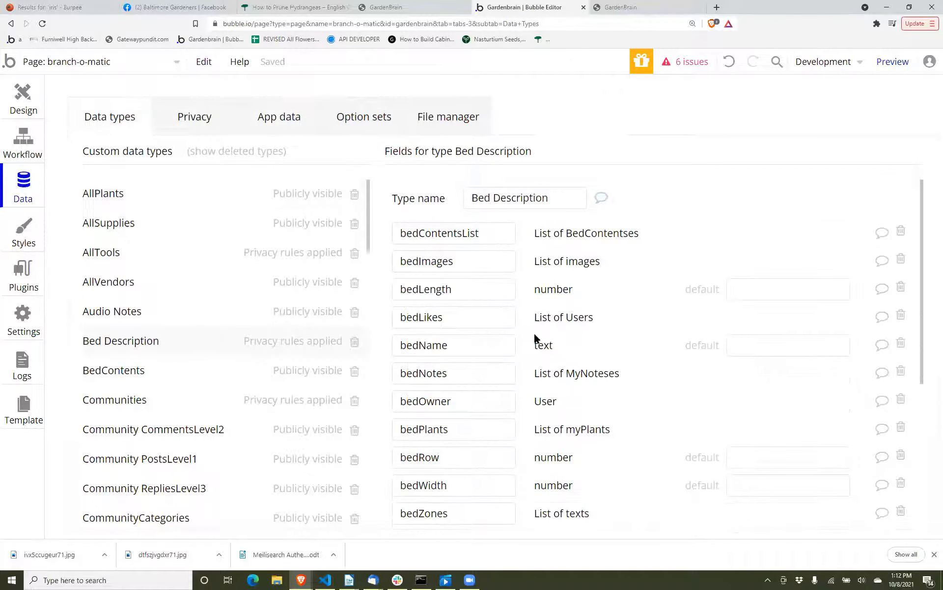
scroll(534, 332, "down", 1)
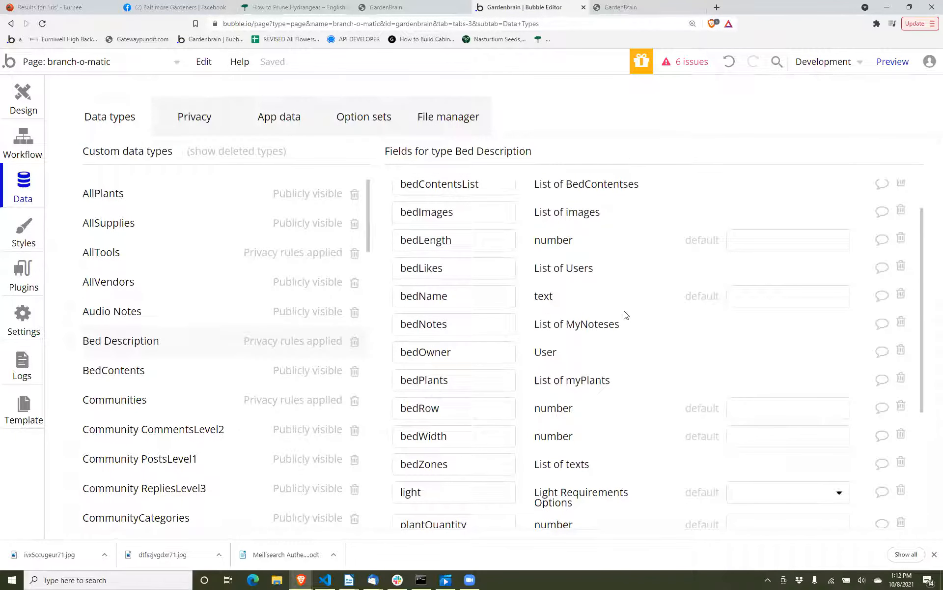
double_click(439, 185)
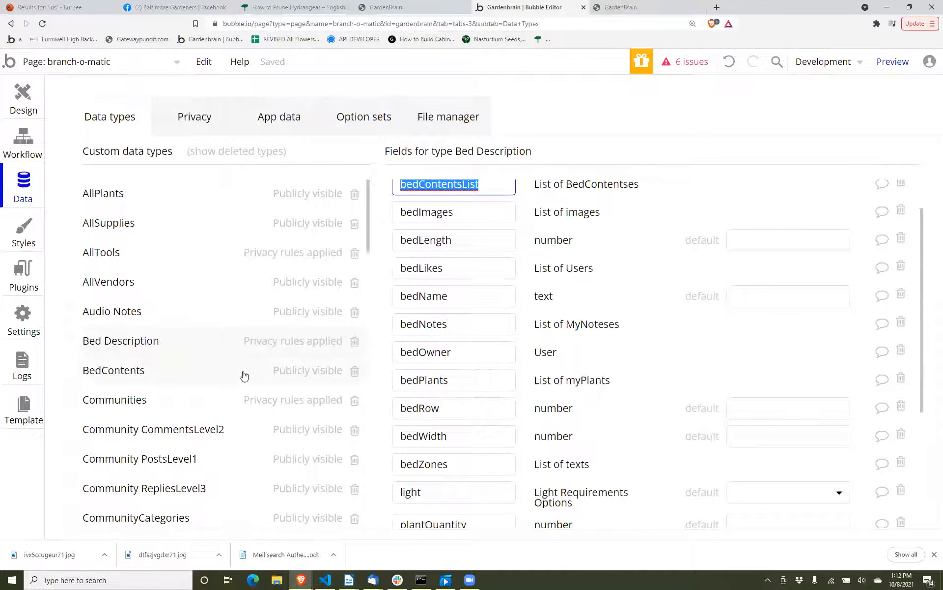
Look through the fields of the BedContents data type and those of the AllPlants data type.
left_click(196, 378)
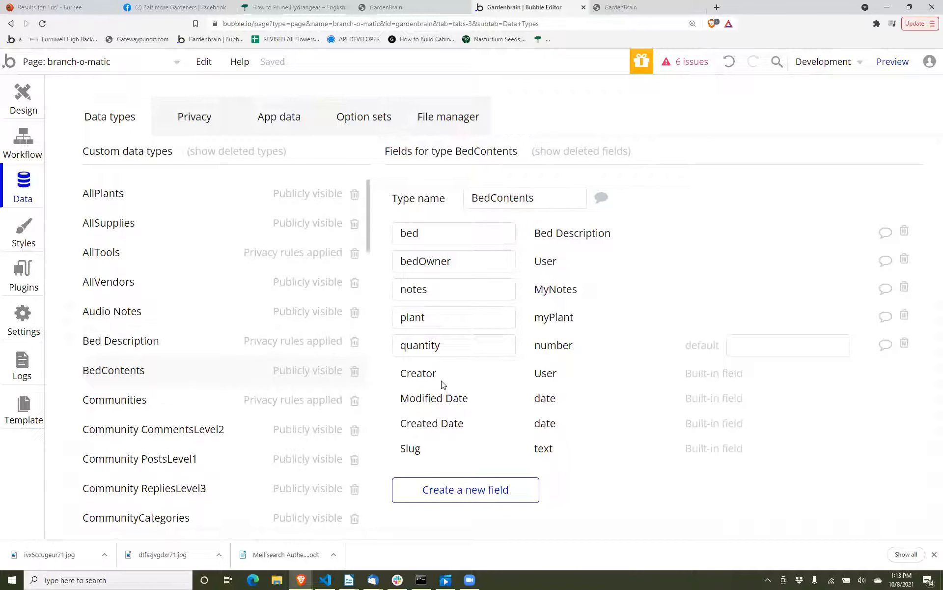
mouse_move(453, 380)
left_click(199, 198)
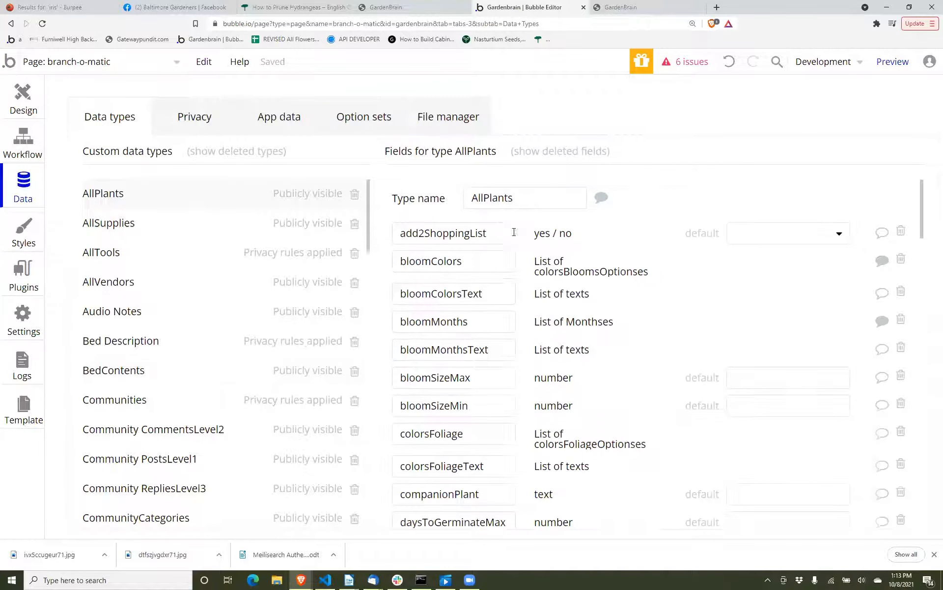
scroll(511, 311, "down", 3)
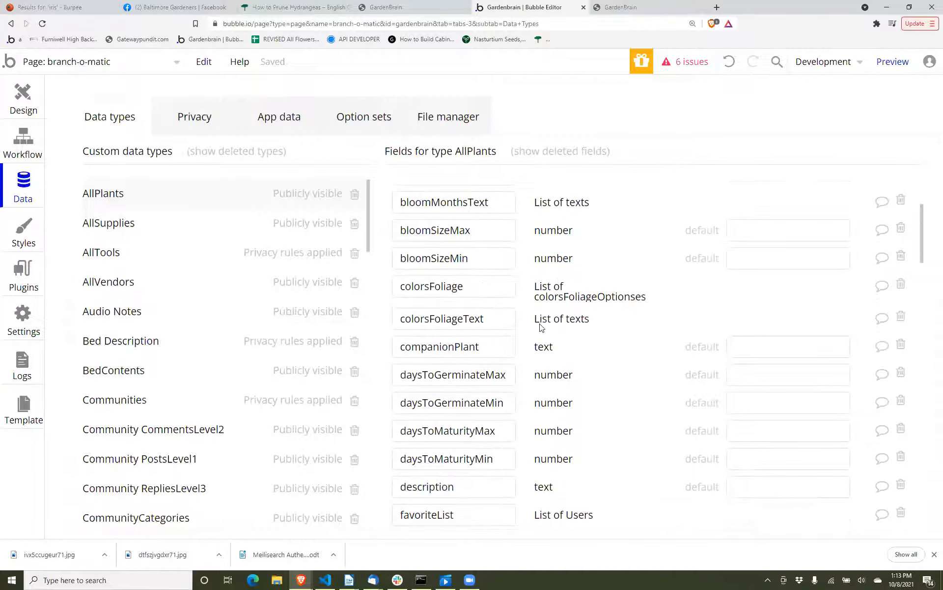
Return to the page design and show the properties of the Bed plants repeating group, bringing its data source into view.
left_click(37, 112)
double_click(526, 204)
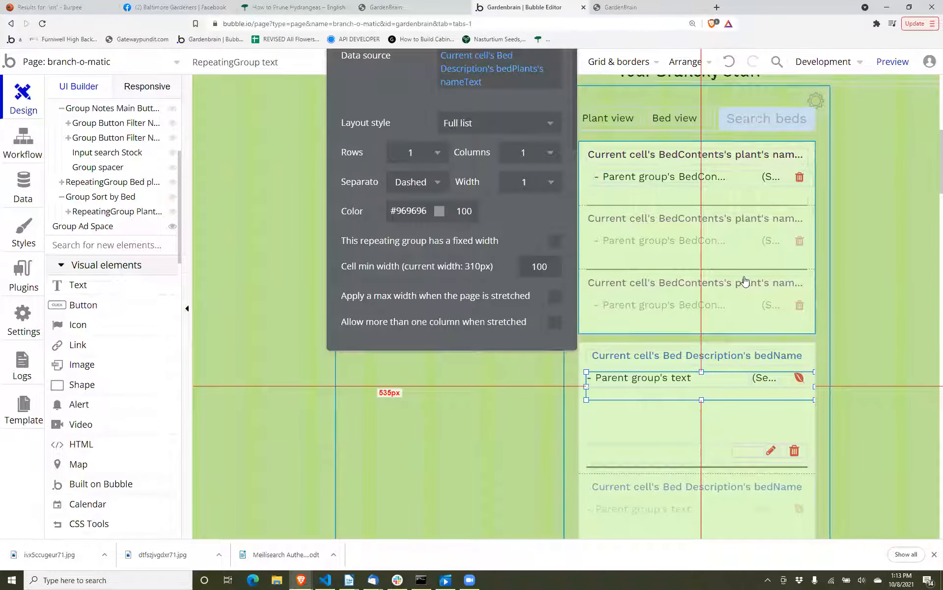
scroll(759, 202, "down", 1)
left_click(758, 197)
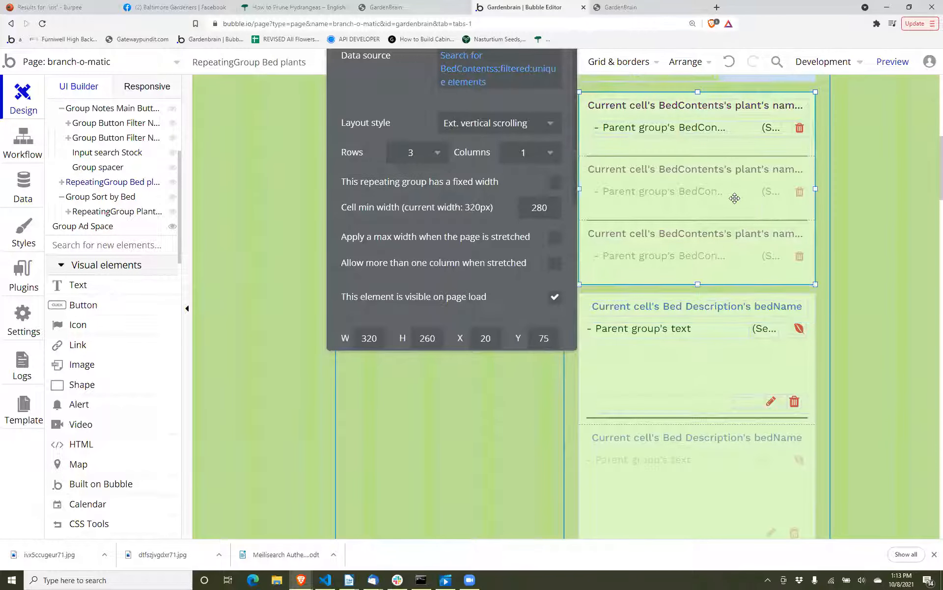
left_click_drag(441, 106, 429, 147)
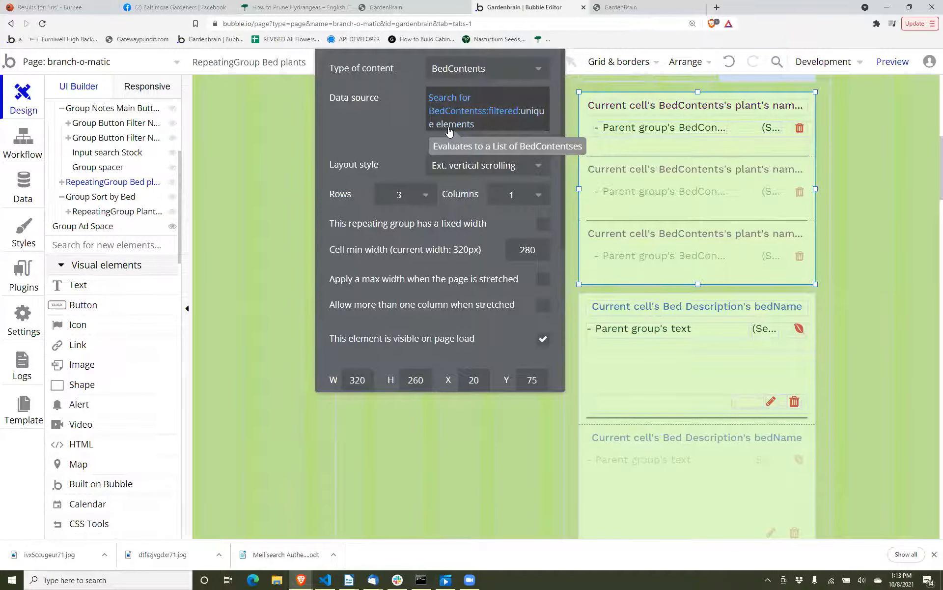
Examine the BedContents search constraints and the list filter in the Bed plants repeating group's data source.
left_click(447, 102)
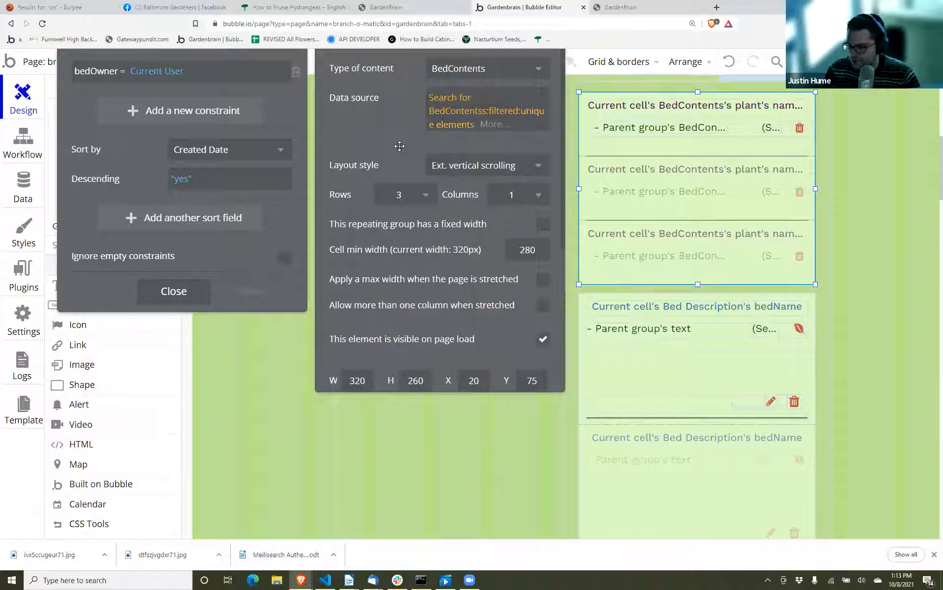
left_click(400, 146)
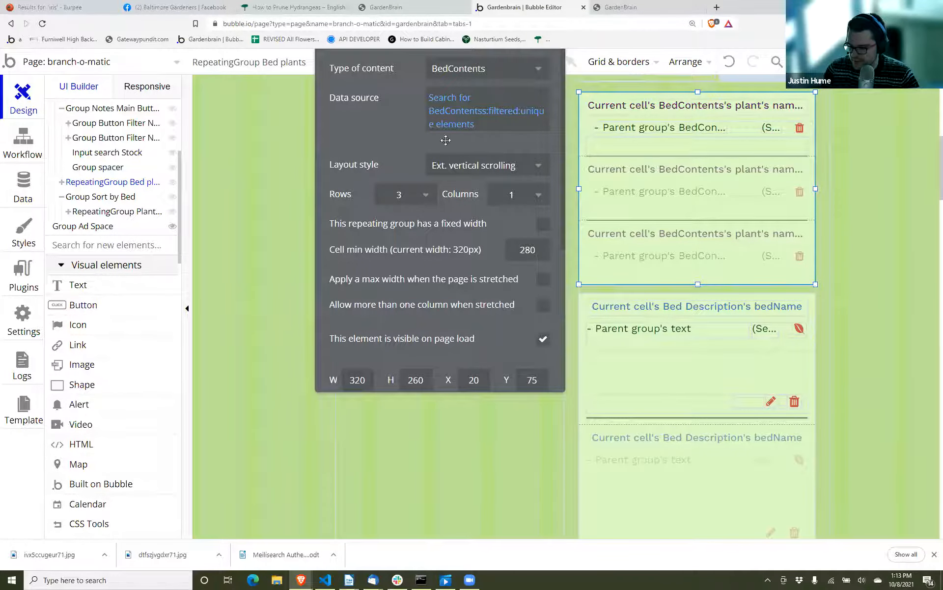
left_click(494, 111)
left_click_drag(229, 138, 240, 188)
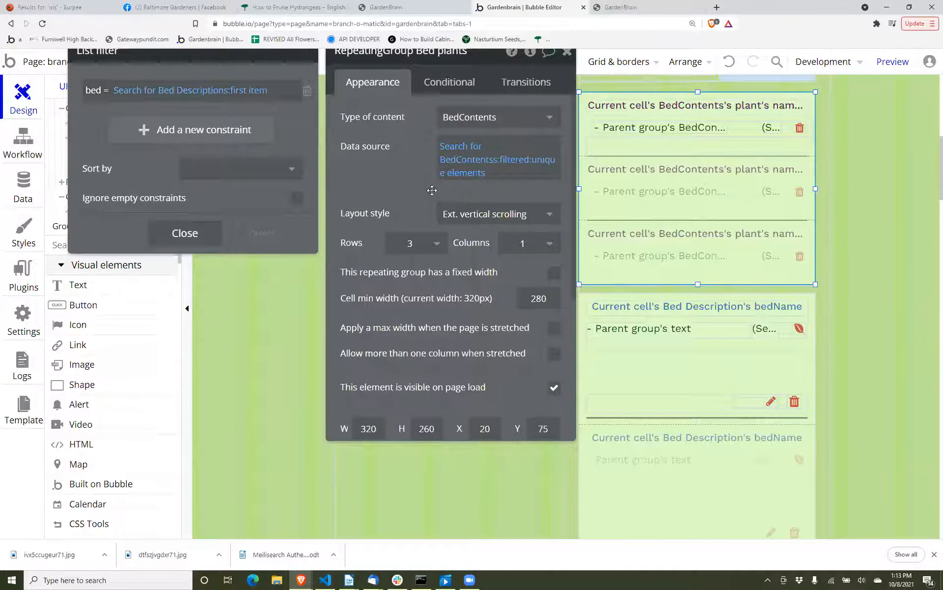
left_click_drag(422, 188, 429, 237)
Remove the filtered and unique elements operators from the Bed plants data source, leaving only the BedContents search.
left_click(193, 282)
left_click(524, 211)
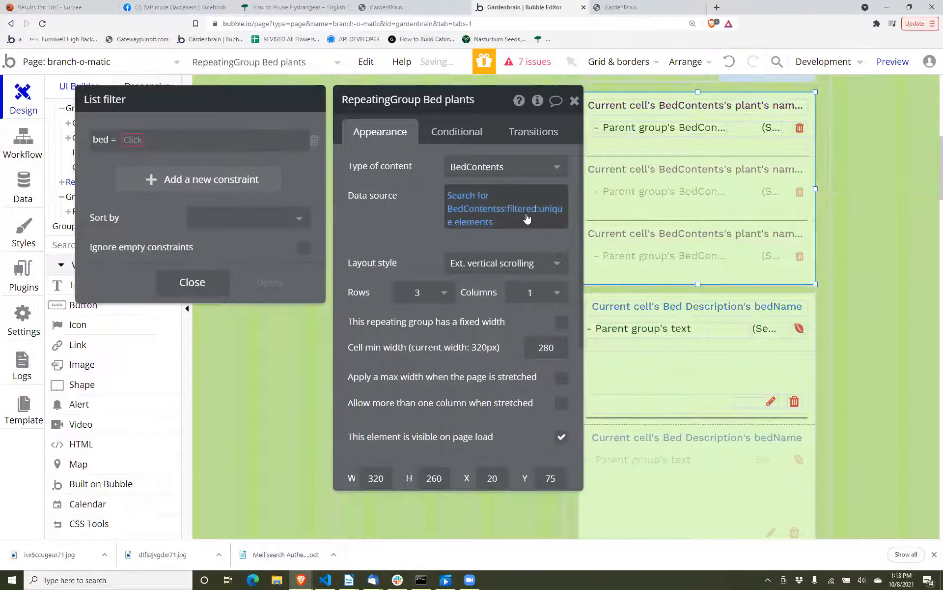
left_click(526, 211)
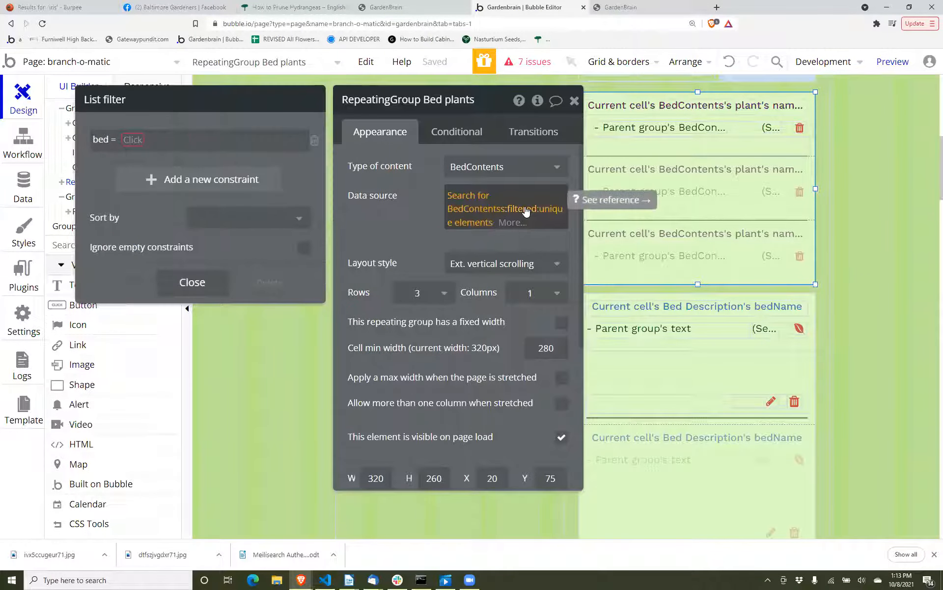
left_click(526, 212)
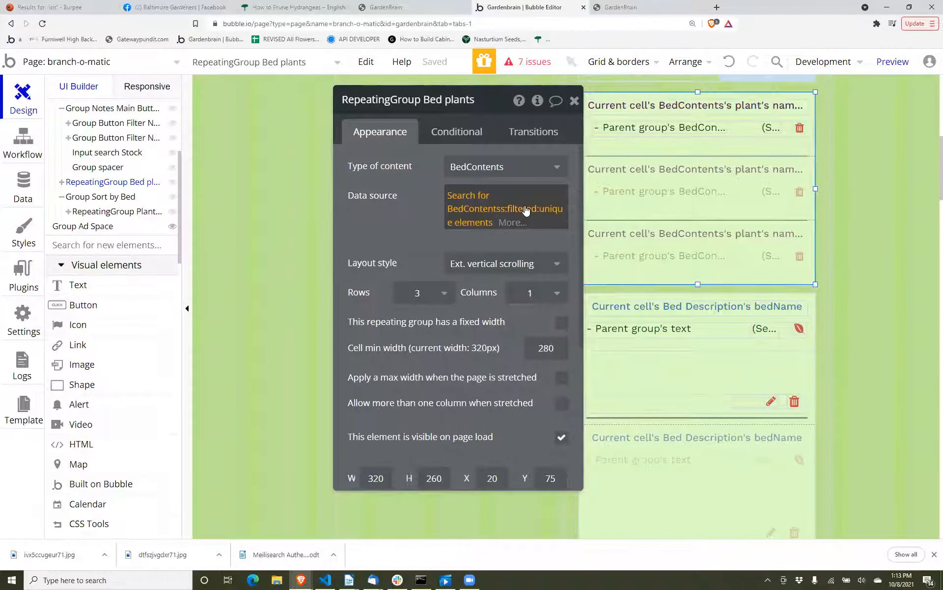
left_click(476, 222)
key("BackSpace")
key("BackSpace")
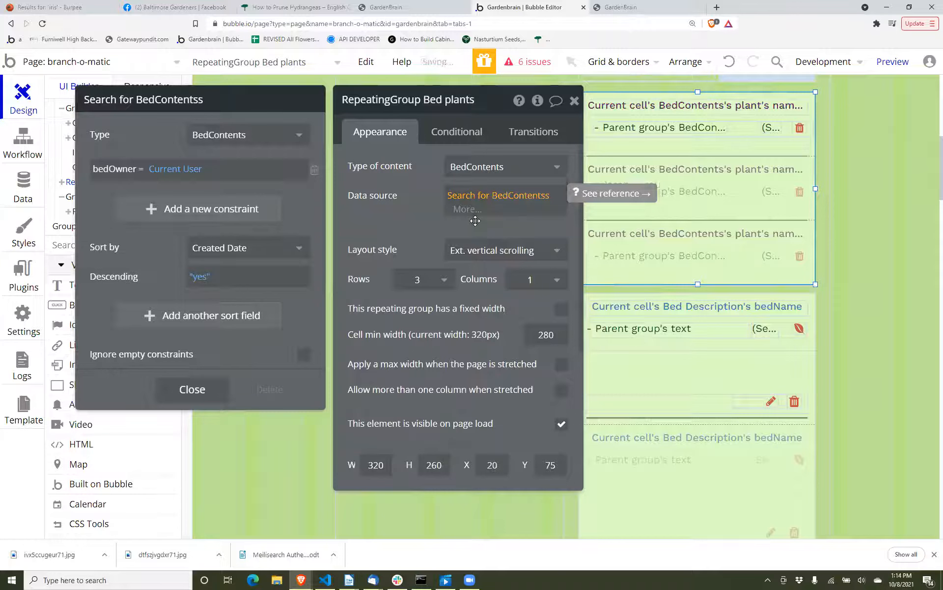
Append the :unique elements operator to the BedContents search in the Bed plants data source.
left_click(465, 208)
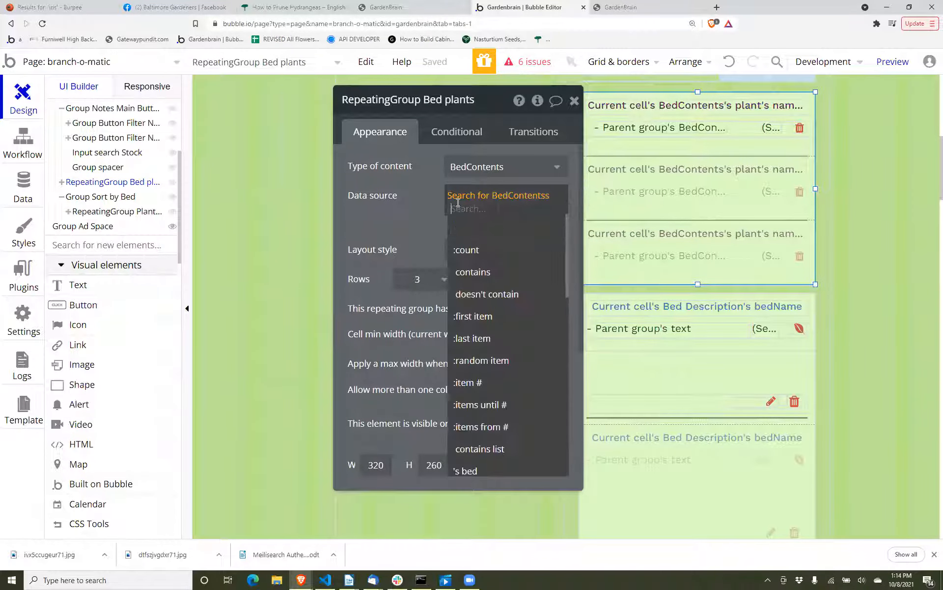
type("uni")
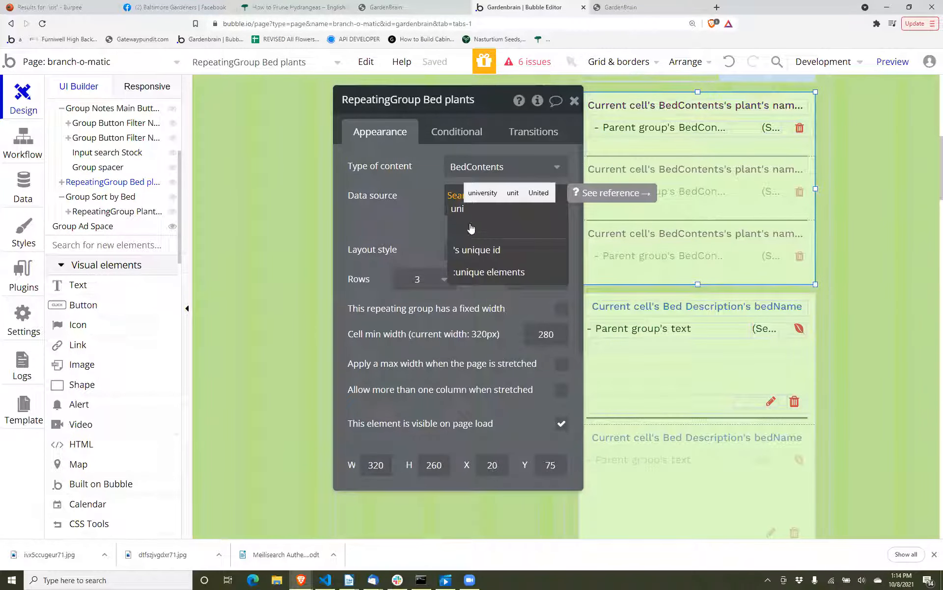
left_click(486, 272)
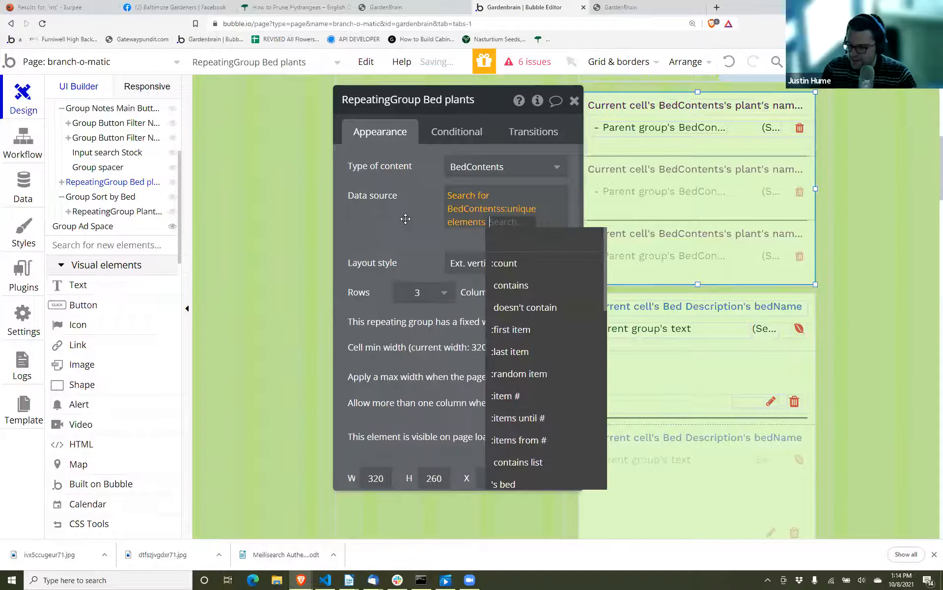
left_click(406, 219)
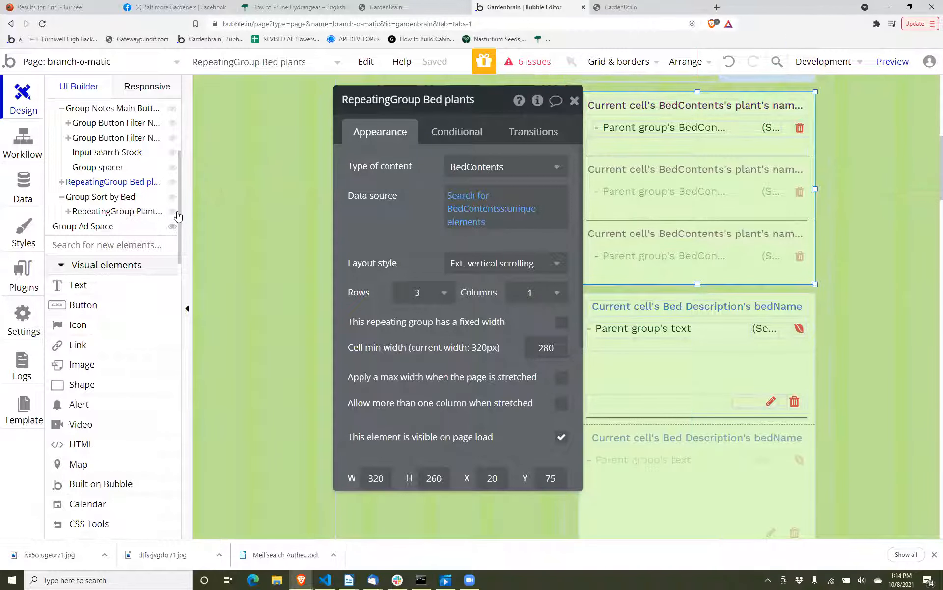
Check the All Bed Descriptions records in the app data and return to the page design.
left_click(7, 182)
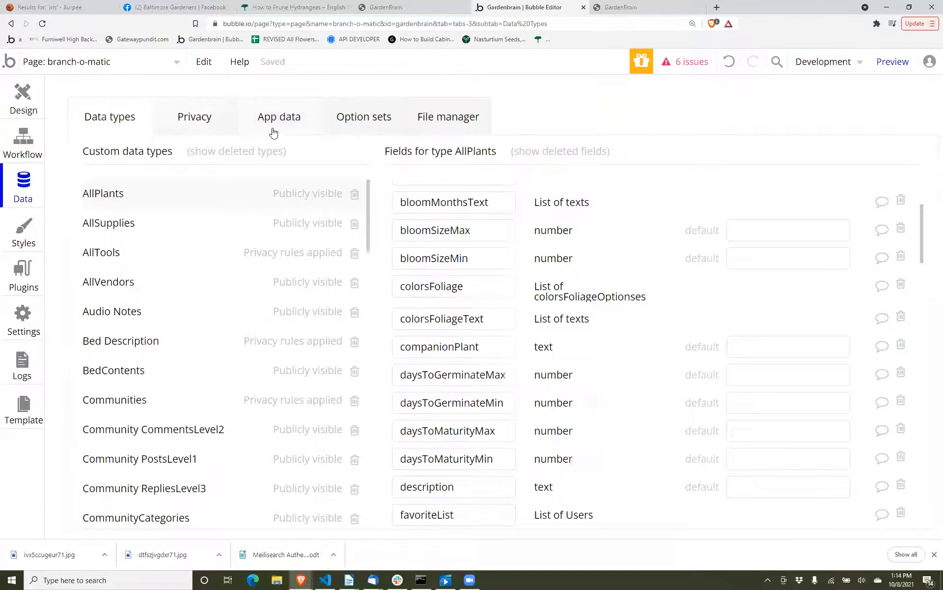
left_click(279, 118)
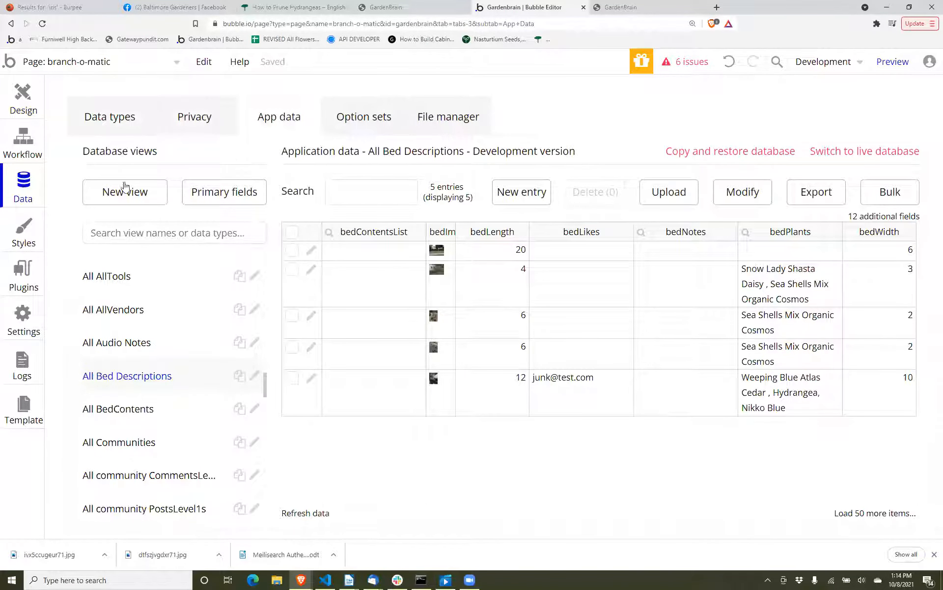
left_click(23, 101)
left_click(590, 272)
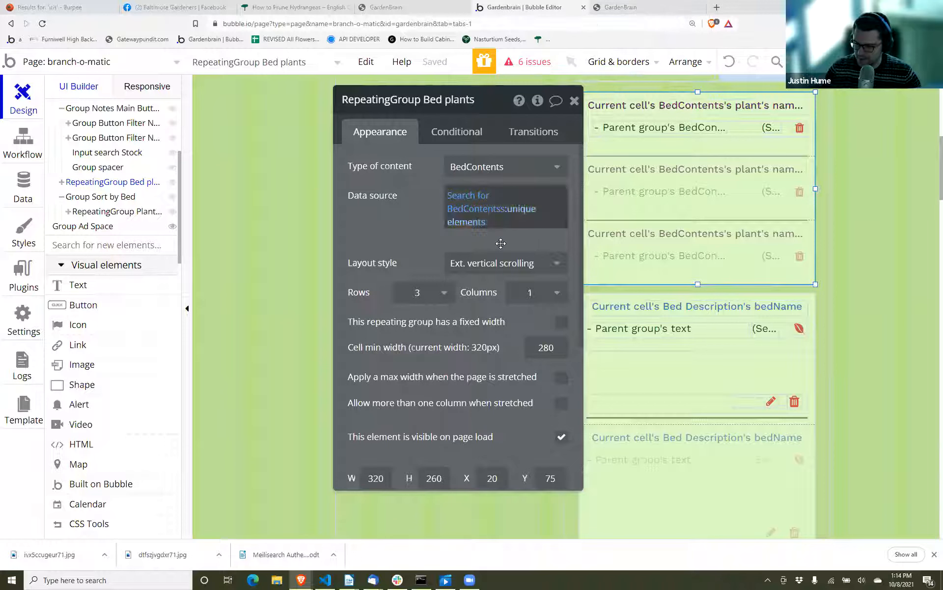
Remove the :unique elements operator from the Bed plants repeating group's data source.
left_click_drag(388, 217, 330, 171)
left_click(696, 248)
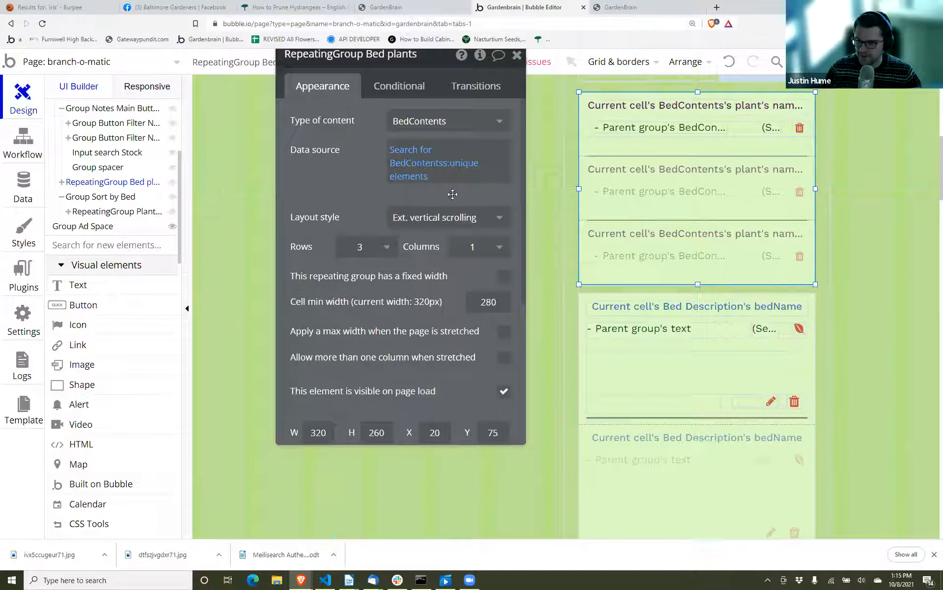
left_click(422, 182)
left_click(422, 184)
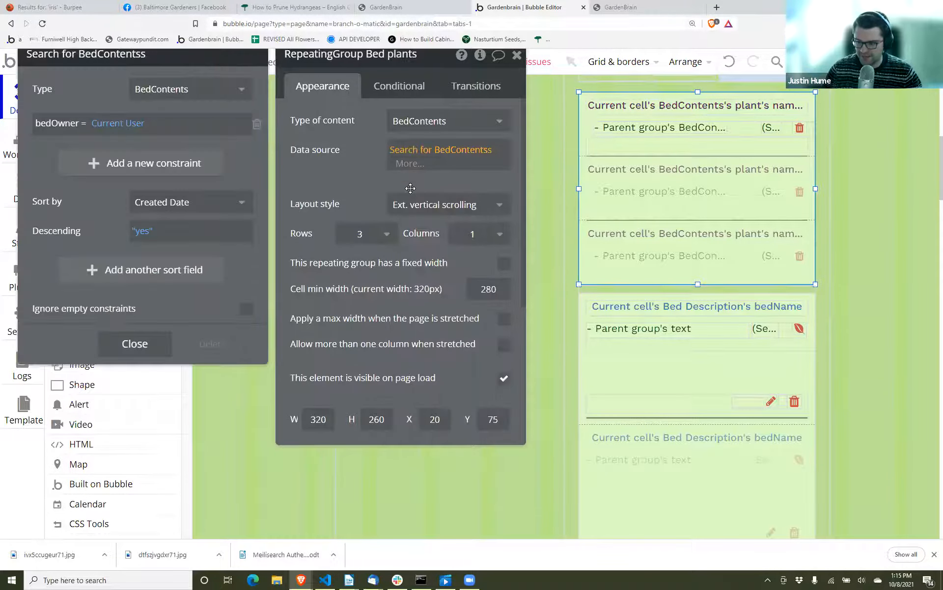
left_click(412, 191)
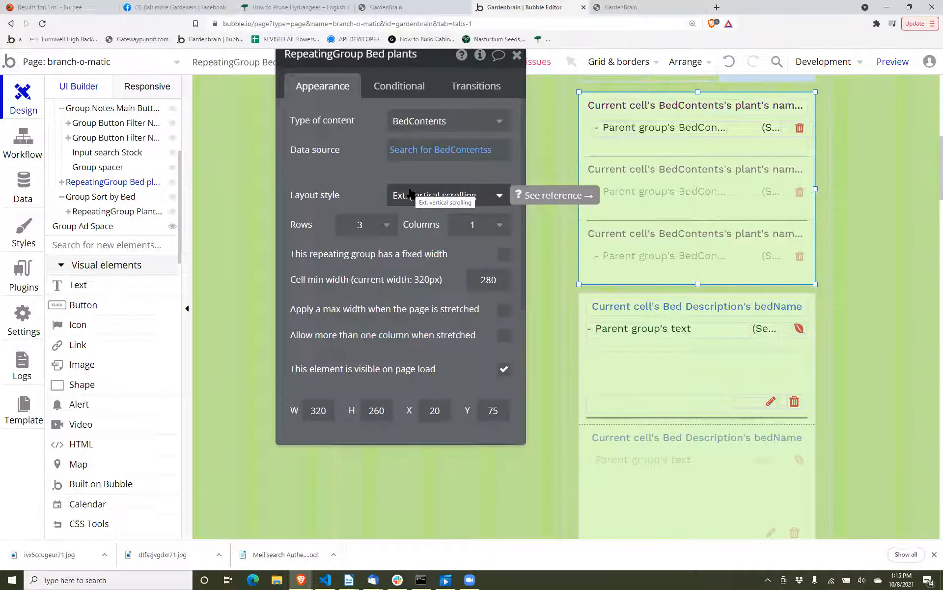
Review the BedContents search constraints and the plant name text in the Bed plants repeating group's cell.
left_click(404, 156)
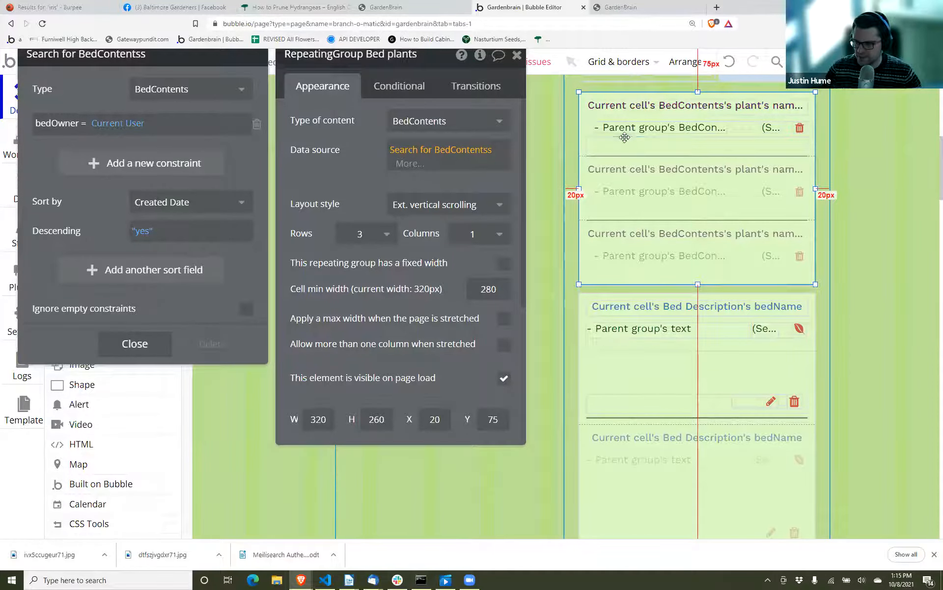
left_click(631, 107)
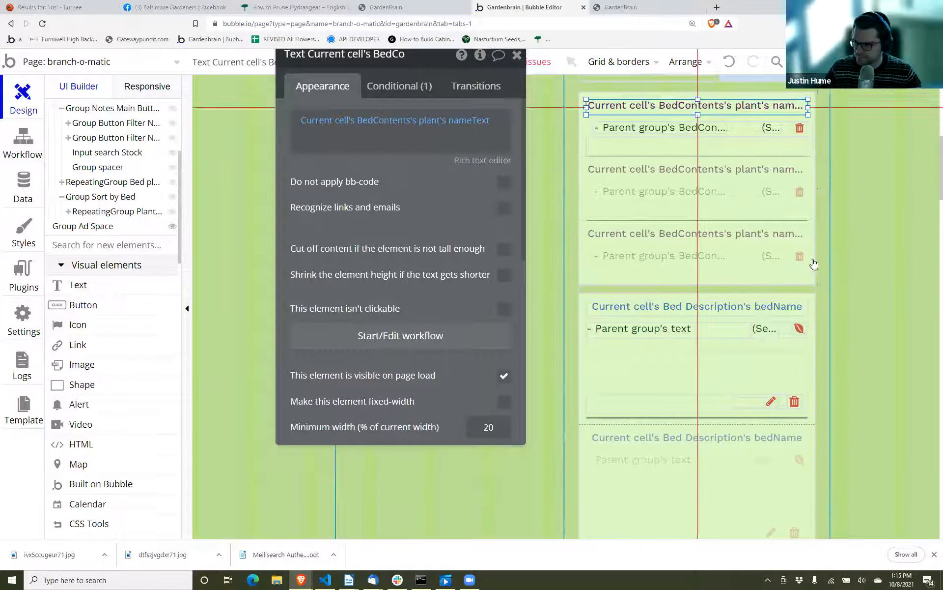
left_click(754, 237)
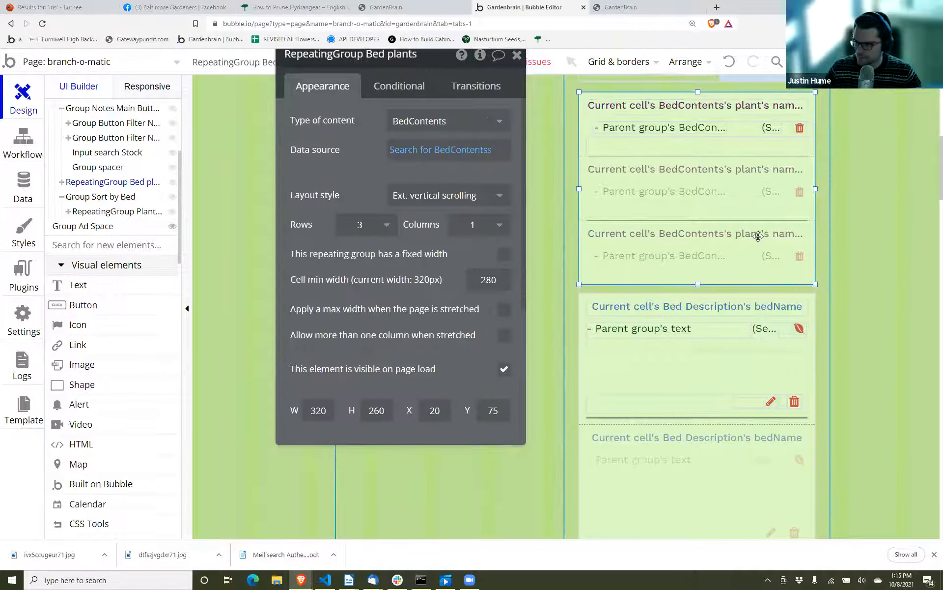
Append the :group by operator to the BedContents search in the Bed plants data source.
left_click(441, 152)
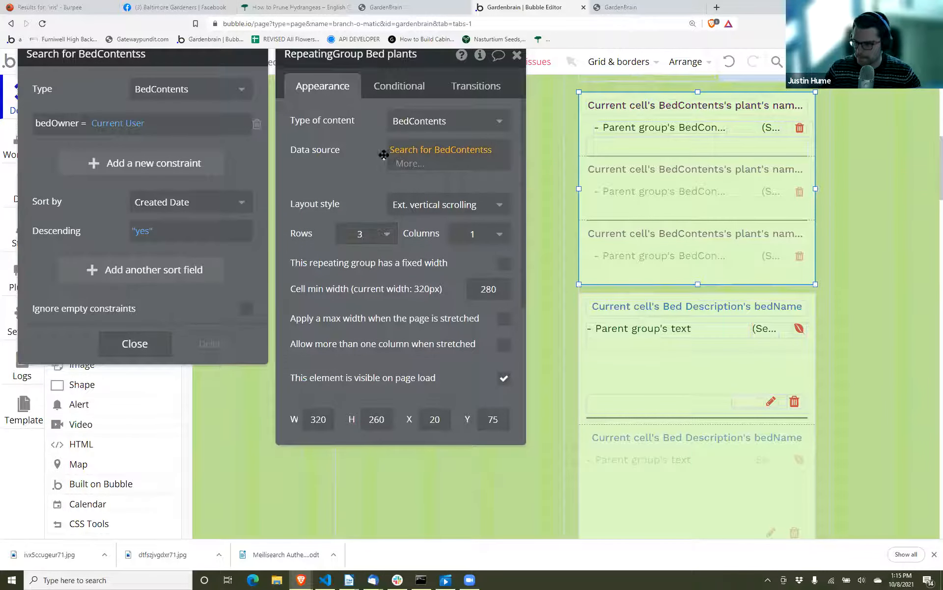
left_click(402, 164)
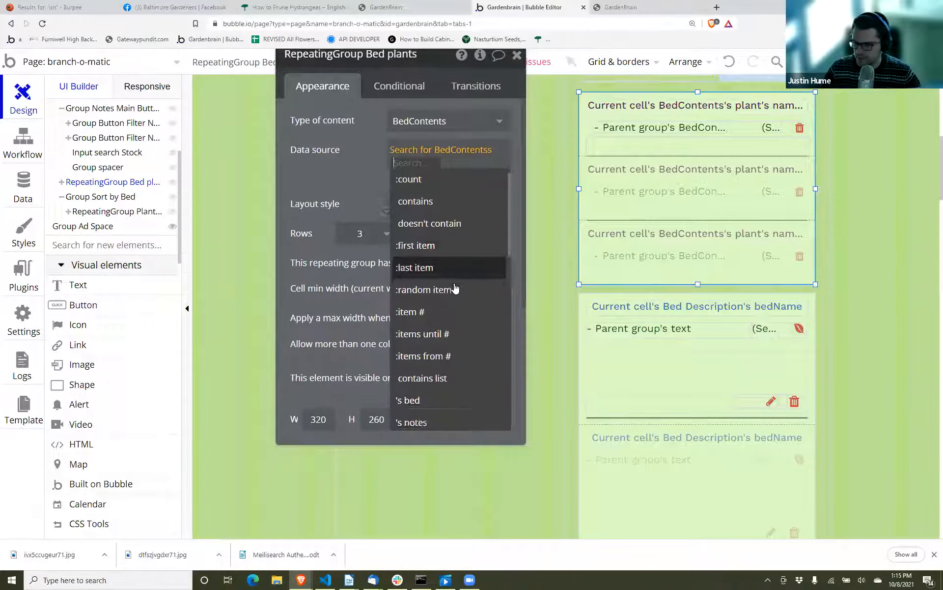
scroll(456, 289, "down", 2)
type("gr")
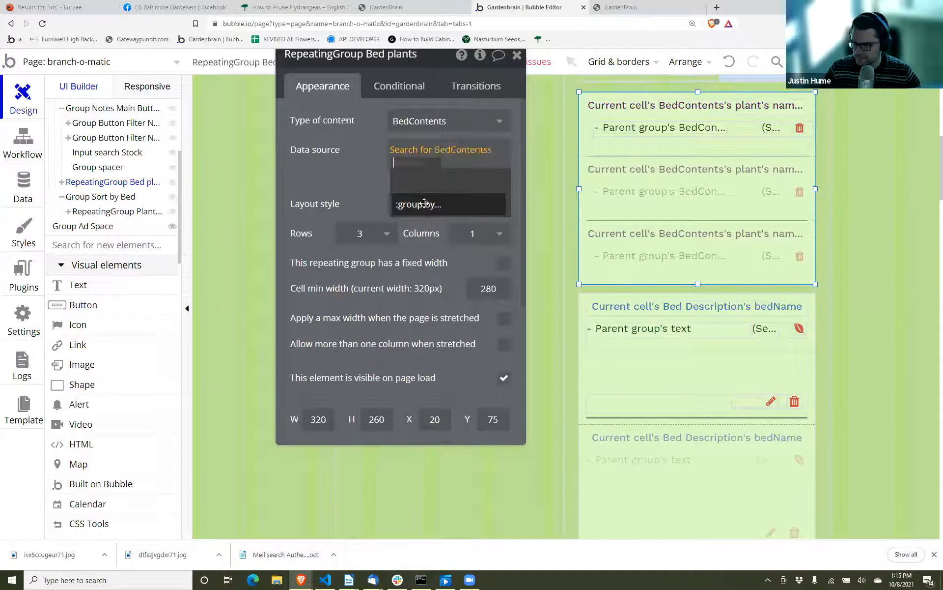
left_click(425, 206)
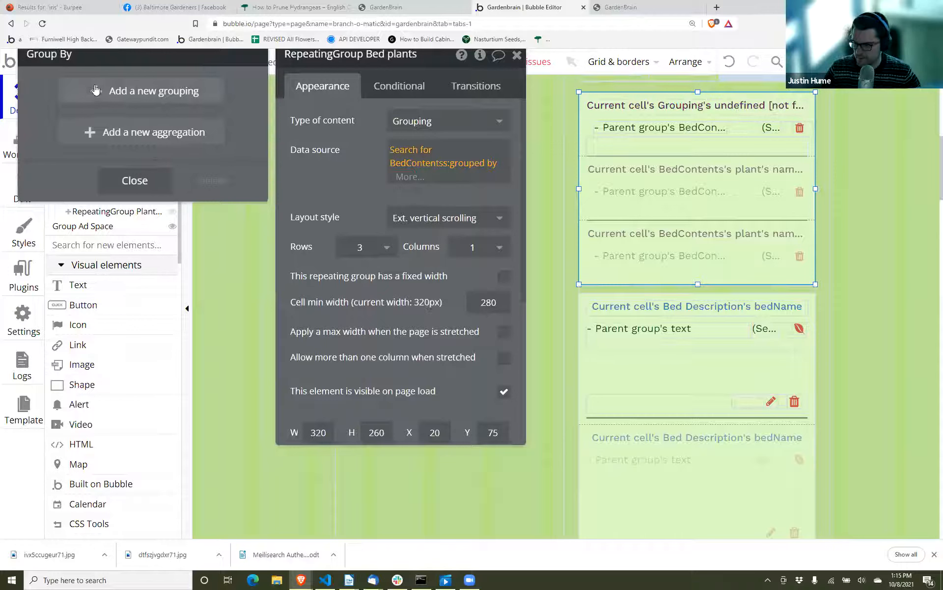
Add a grouping on the plant field with the Exact grouping type.
left_click(97, 91)
left_click(136, 100)
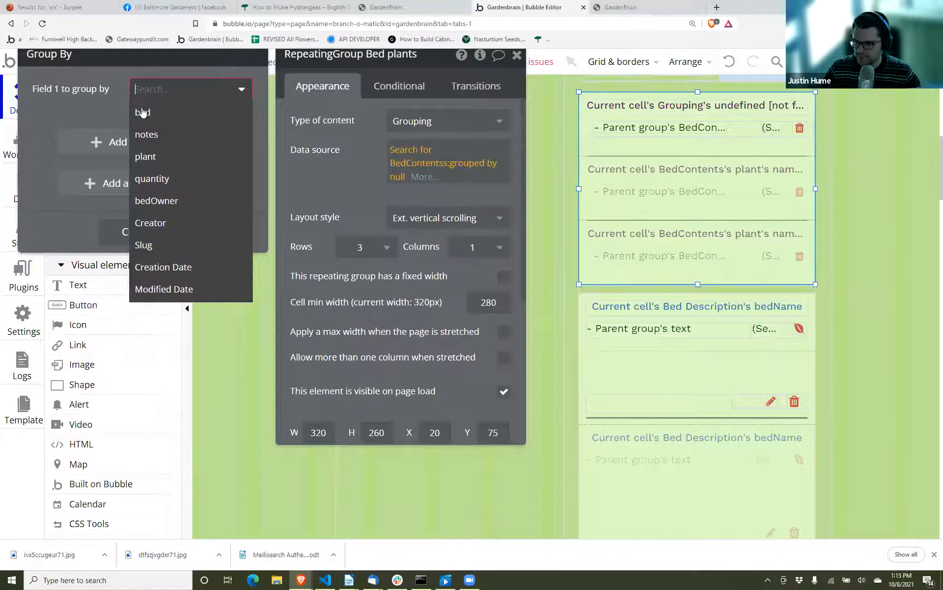
left_click(147, 155)
left_click(140, 118)
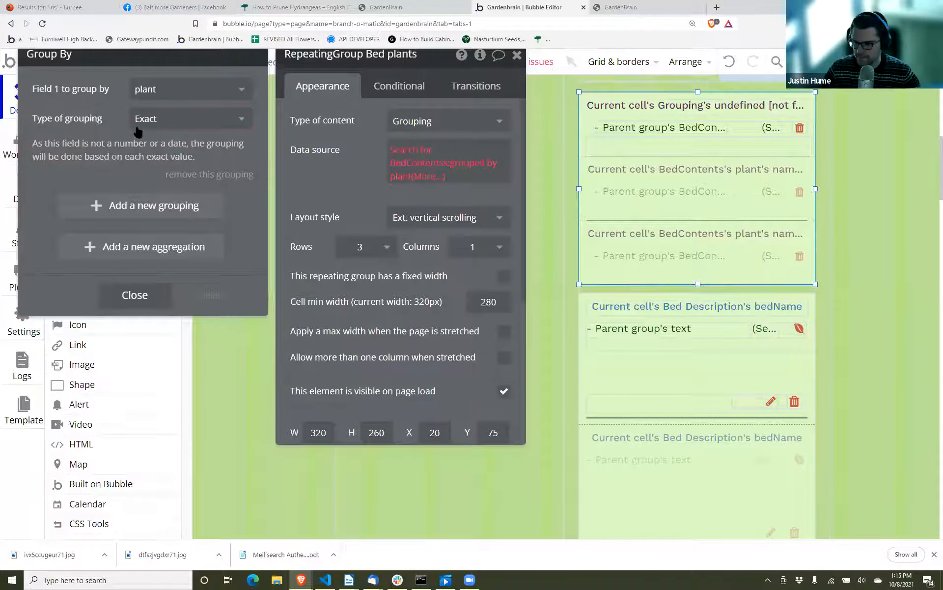
Keep the grouping type as Exact and start adding an aggregation to the plant grouping, checking the plant list in the app preview.
left_click(140, 130)
left_click(140, 129)
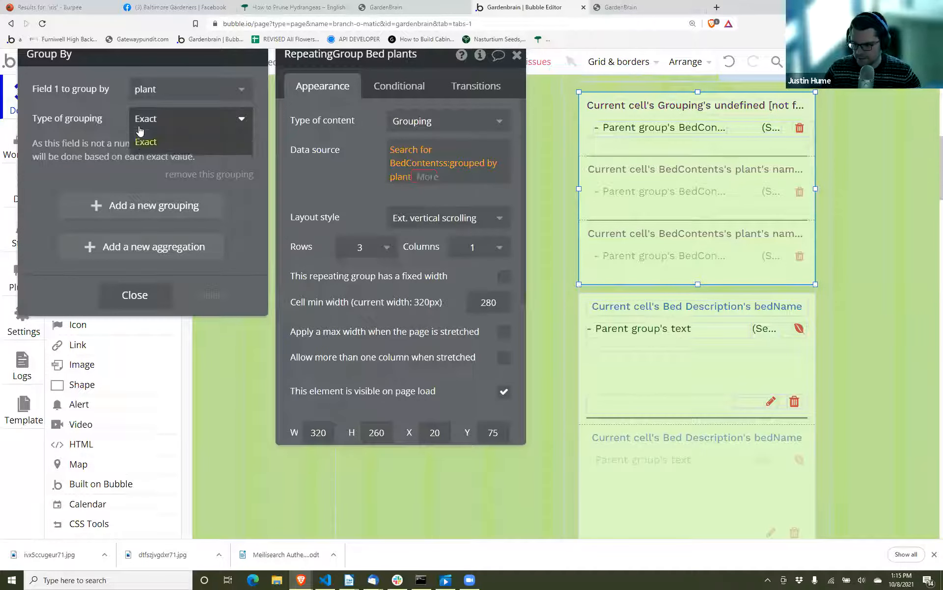
left_click(141, 139)
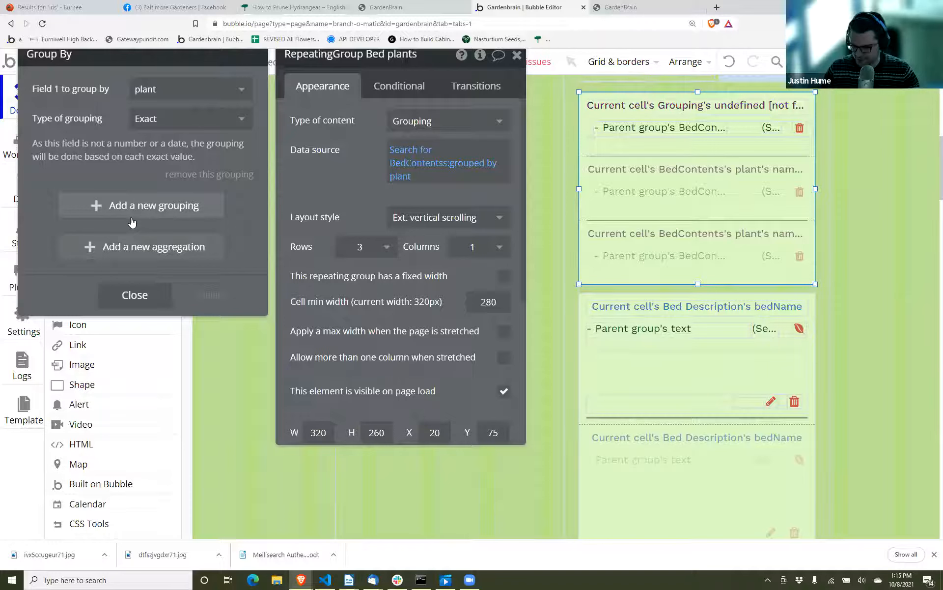
left_click(131, 254)
left_click(145, 248)
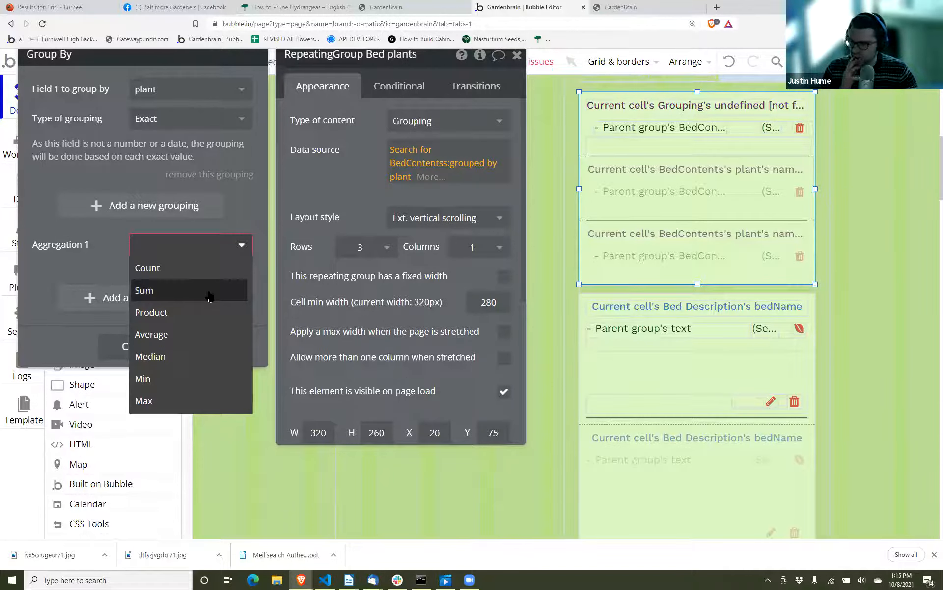
left_click(115, 245)
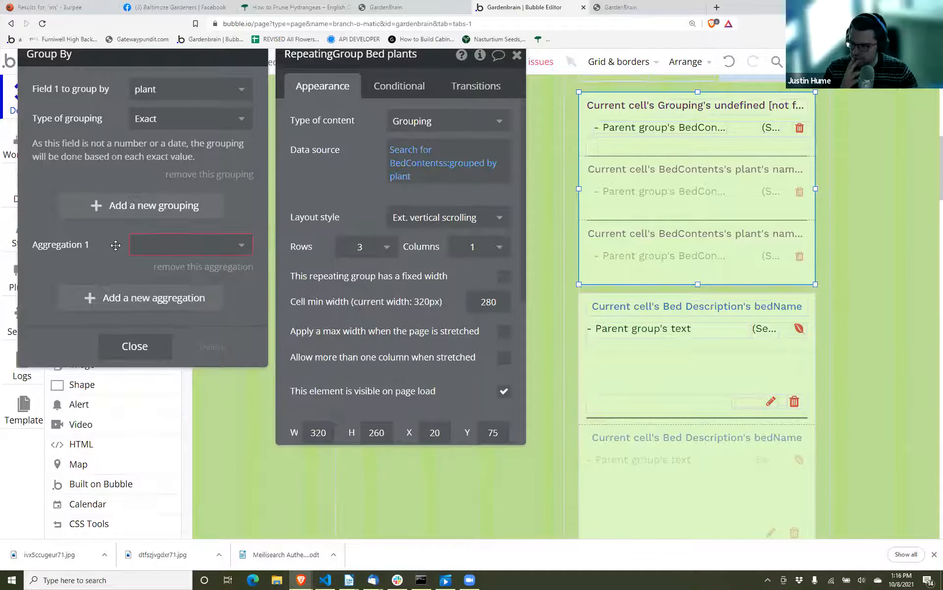
left_click(661, 6)
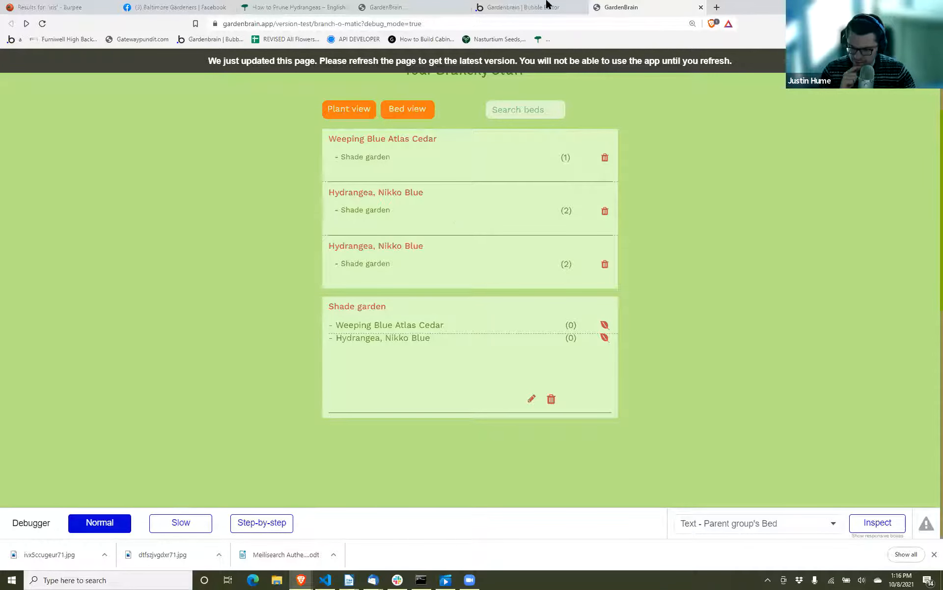
left_click(532, 8)
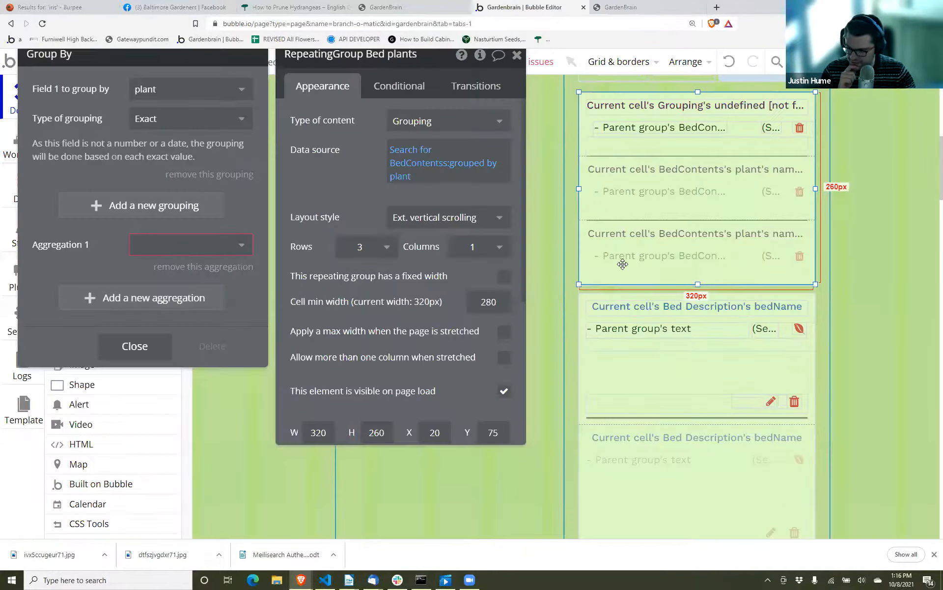
left_click(206, 246)
left_click(203, 253)
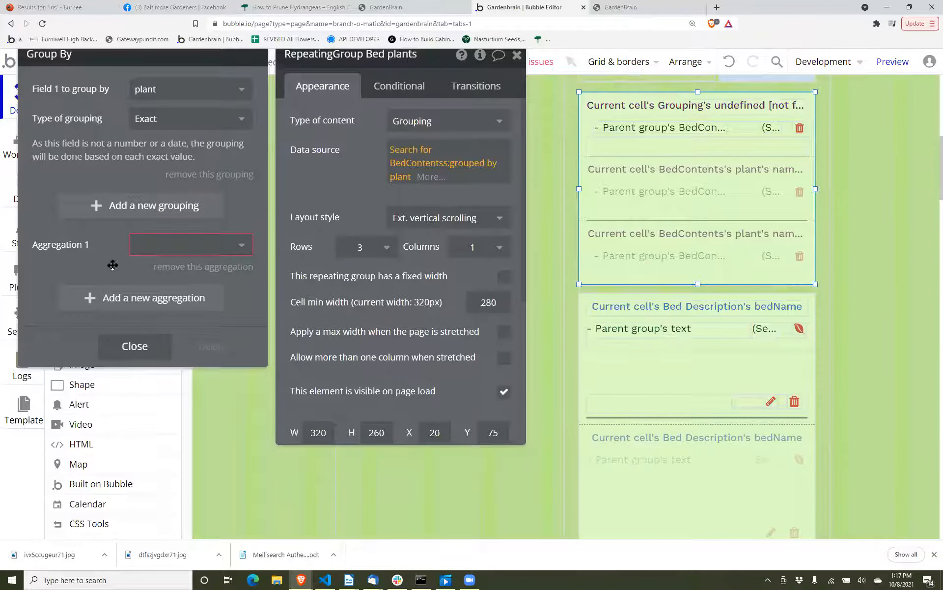
Remove the group-by-plant operator from the BedContents search in the Bed plants data source.
left_click(212, 346)
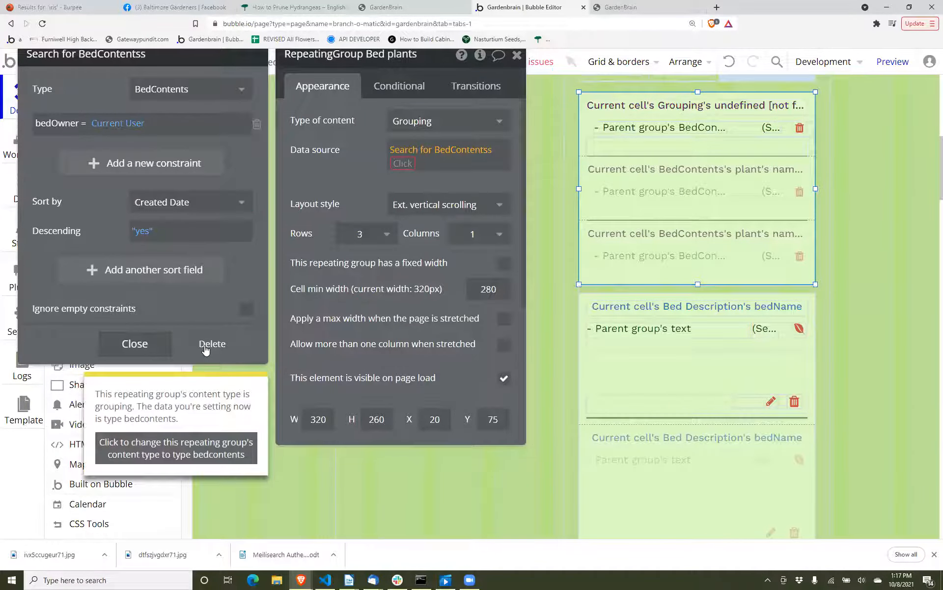
left_click(135, 344)
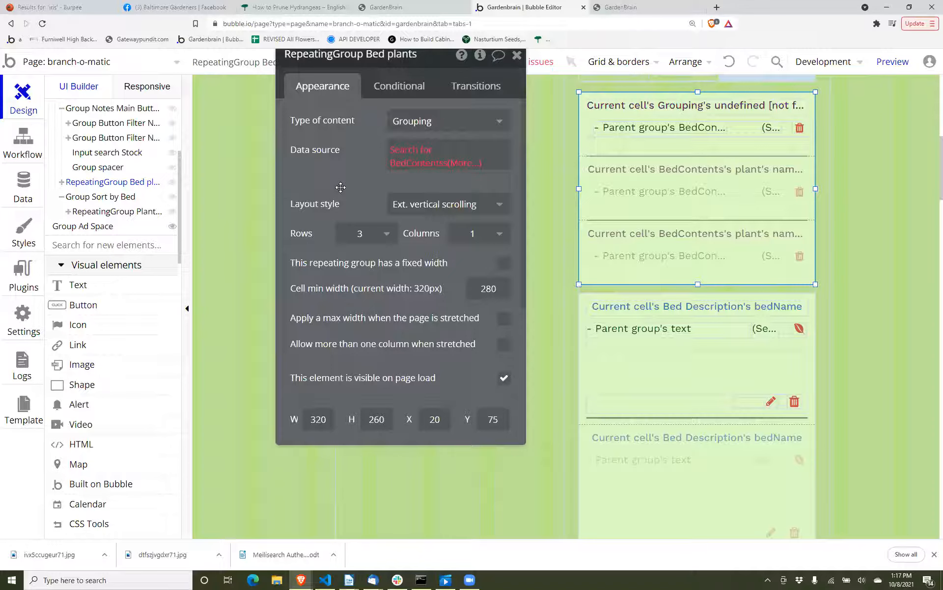
left_click(596, 152)
left_click(587, 128)
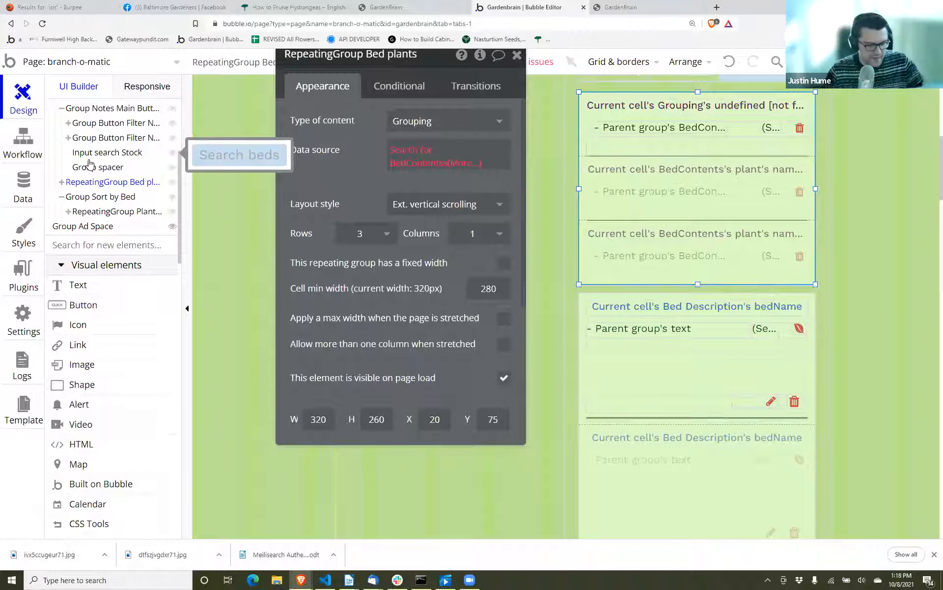
Examine the All myPlants entries in the app data and the fields available for that database view, then leave the view unsaved.
left_click(15, 177)
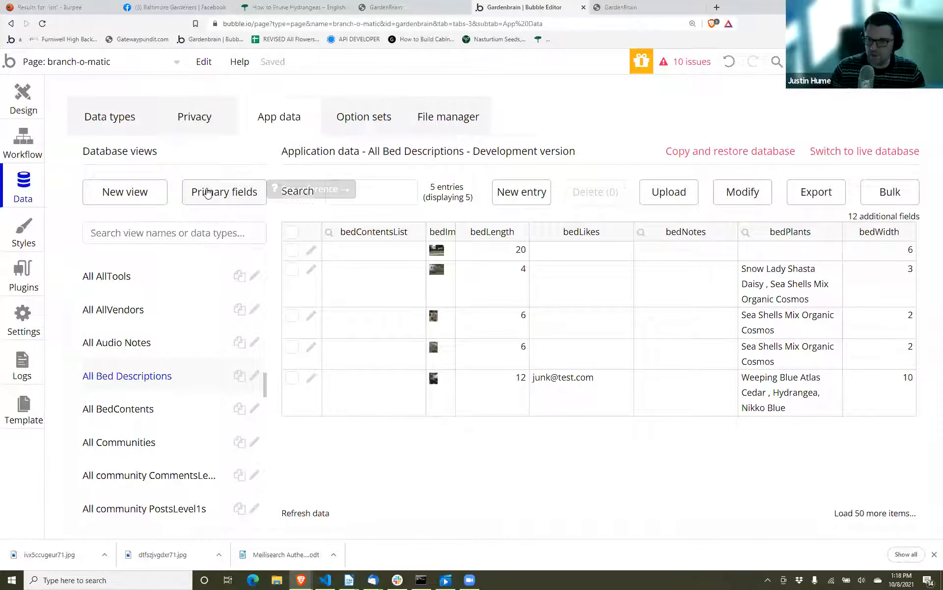
scroll(240, 293, "down", 1)
scroll(239, 293, "down", 6)
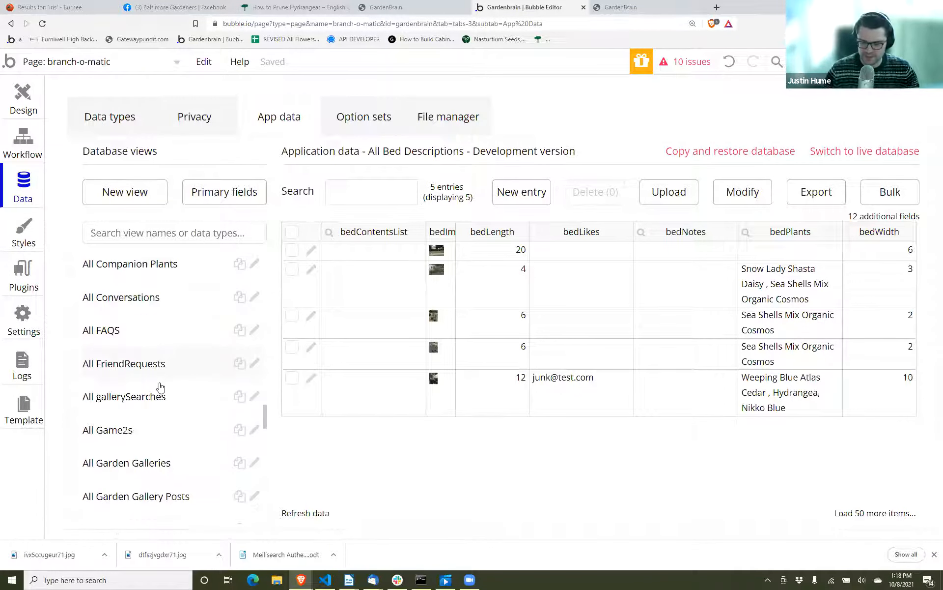
scroll(152, 449, "down", 2)
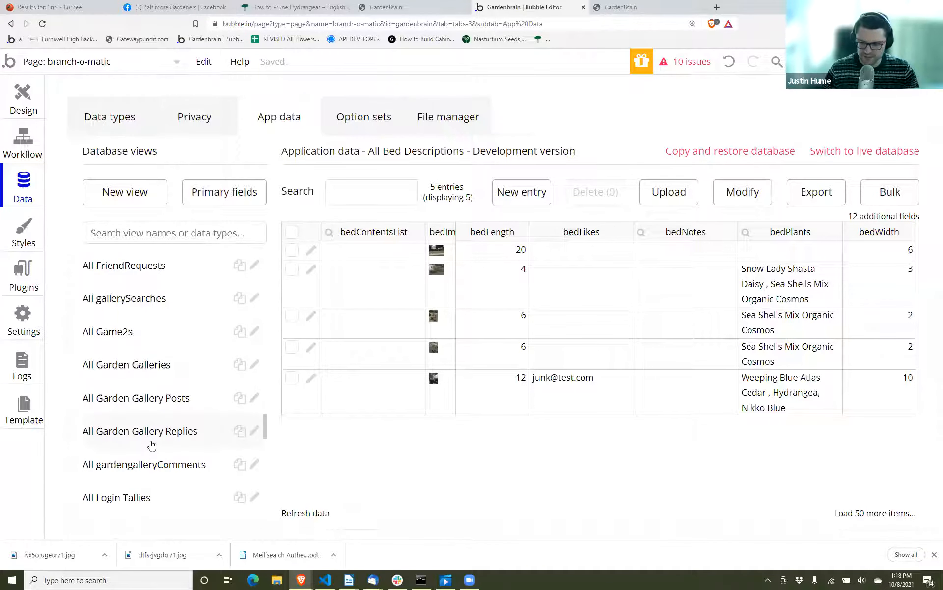
scroll(152, 446, "down", 3)
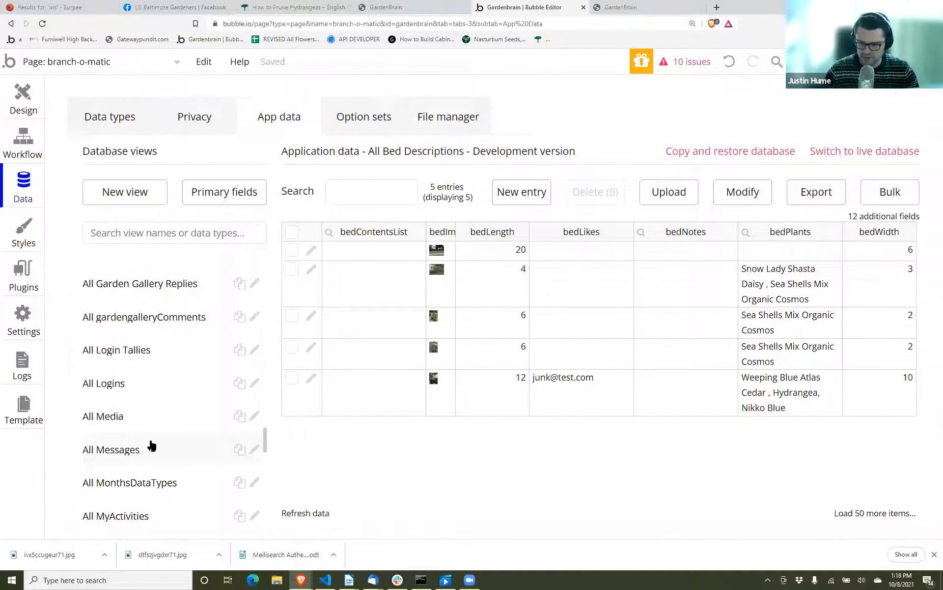
scroll(150, 442, "down", 4)
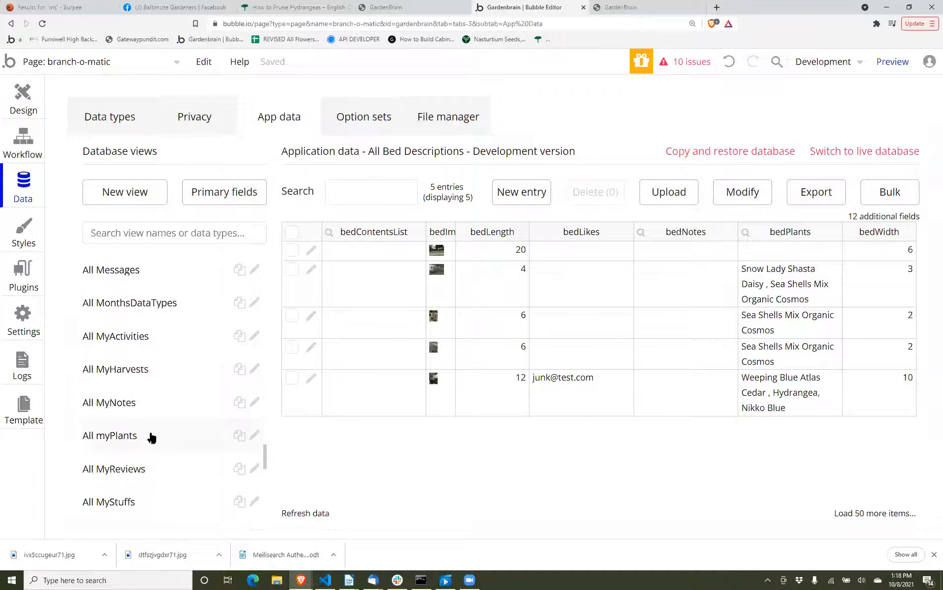
left_click(142, 418)
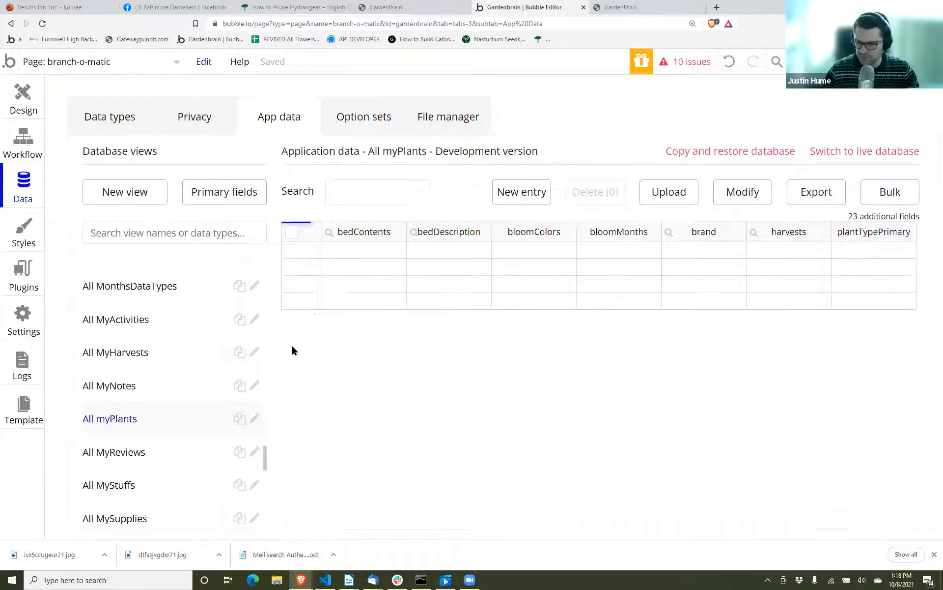
left_click(862, 219)
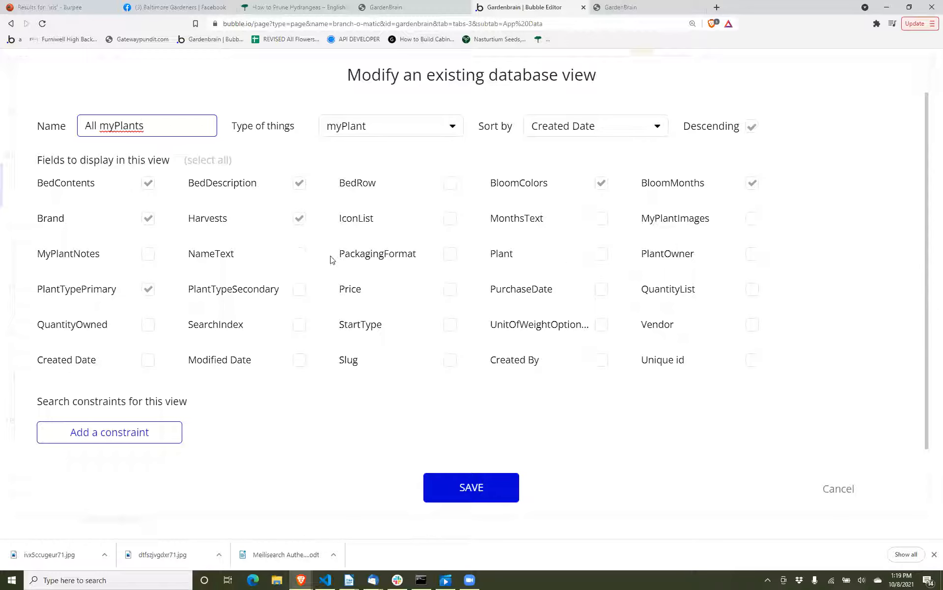
left_click(325, 276)
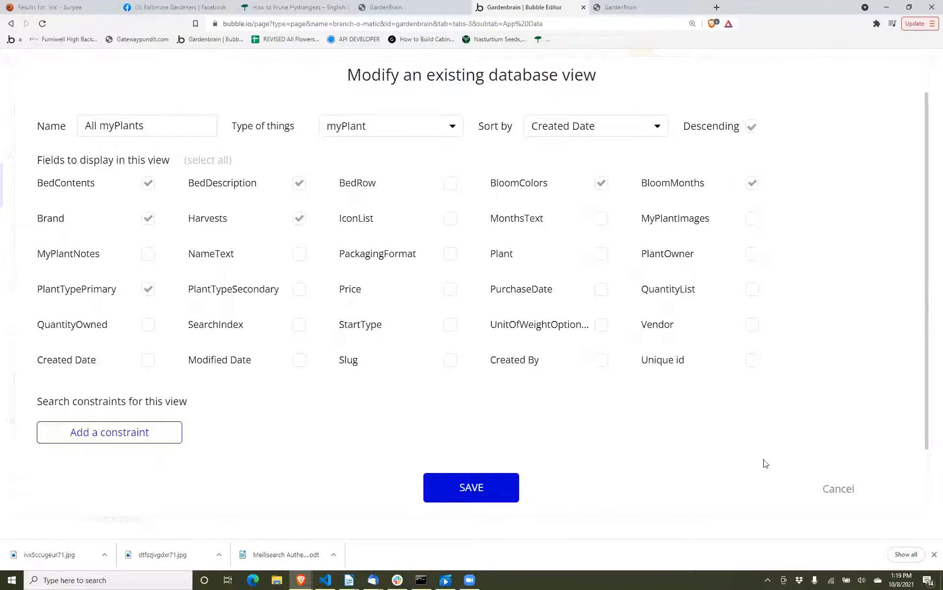
left_click(839, 489)
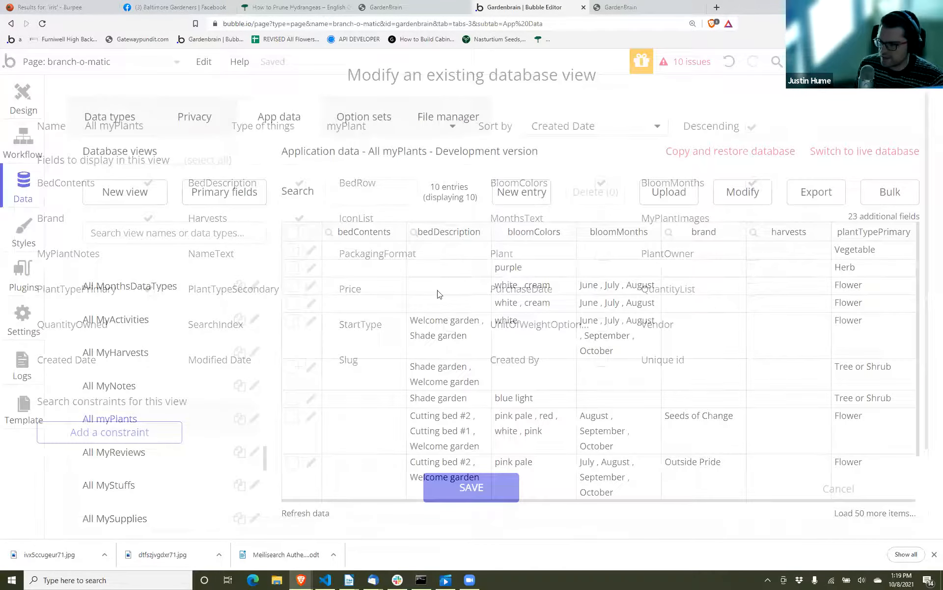
Set the Bed plants repeating group's type of content to myPlant in the page design.
left_click(27, 109)
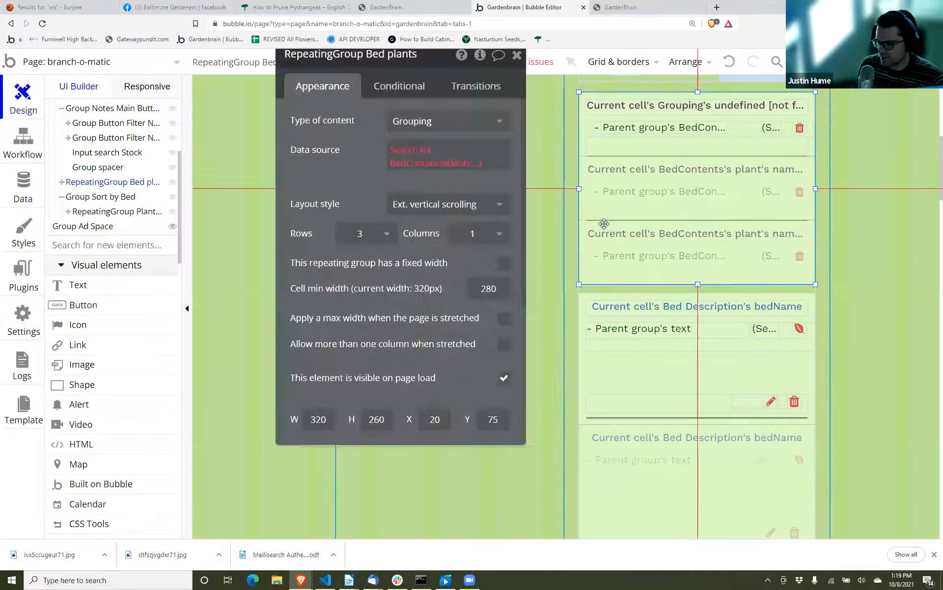
left_click(463, 120)
type("myp")
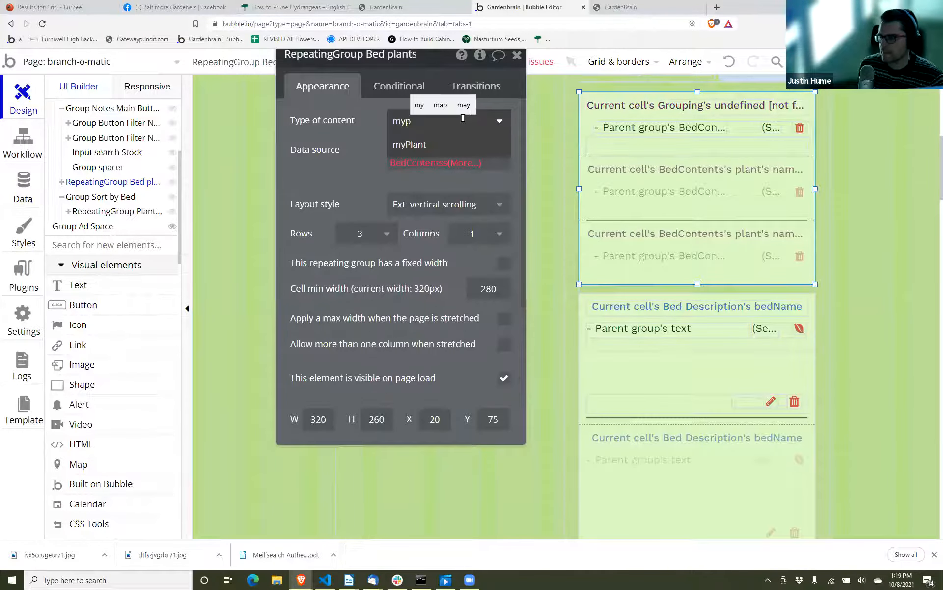
left_click(400, 156)
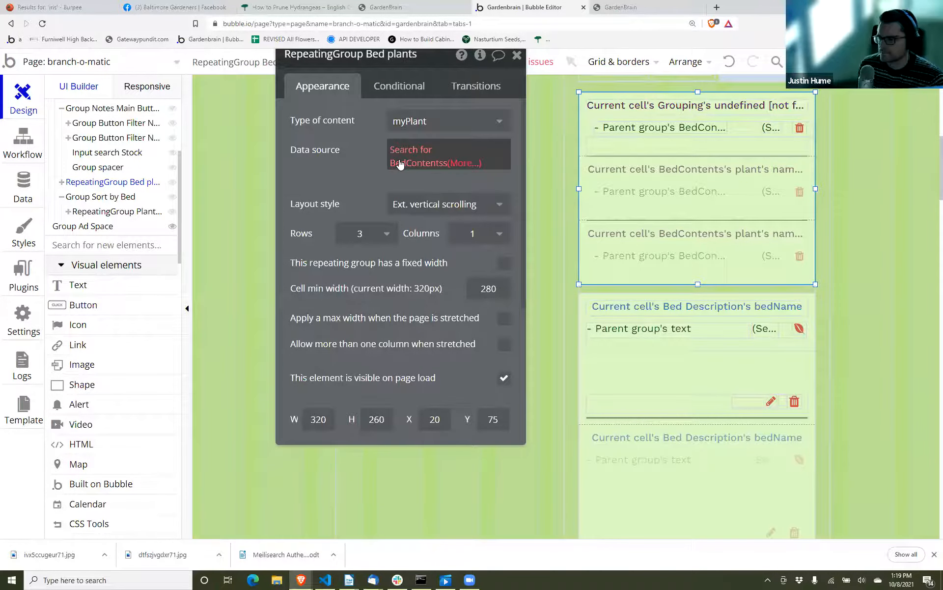
Change the Bed plants data source search to the myPlant type and delete its leftover blank constraint.
left_click(400, 163)
left_click(215, 93)
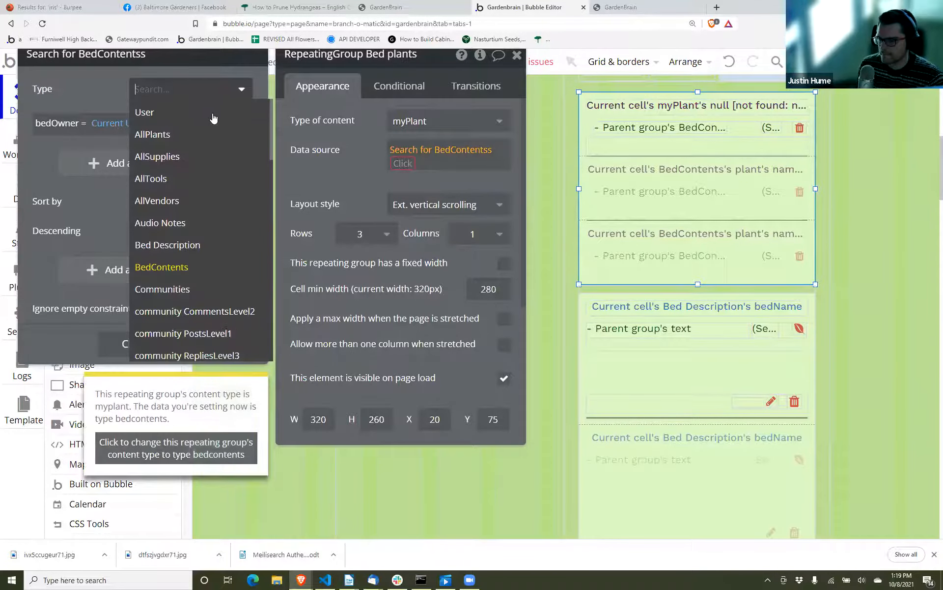
scroll(197, 196, "down", 5)
type("myo")
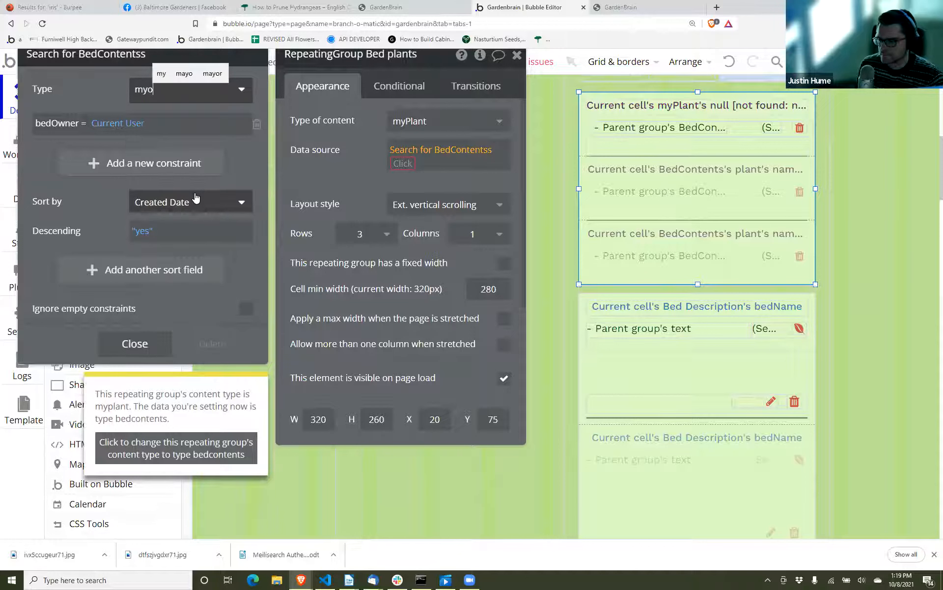
key("BackSpace")
type("p")
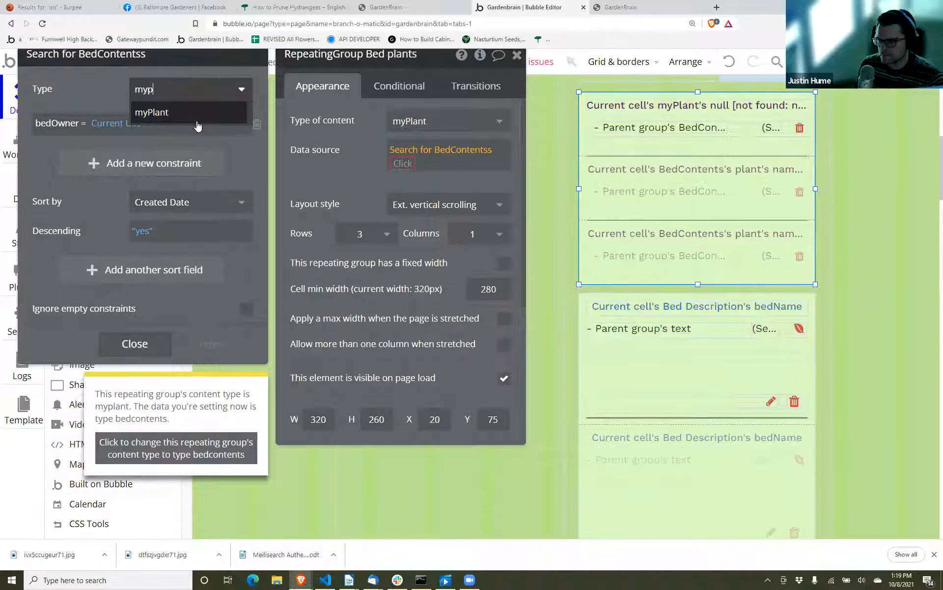
left_click(197, 118)
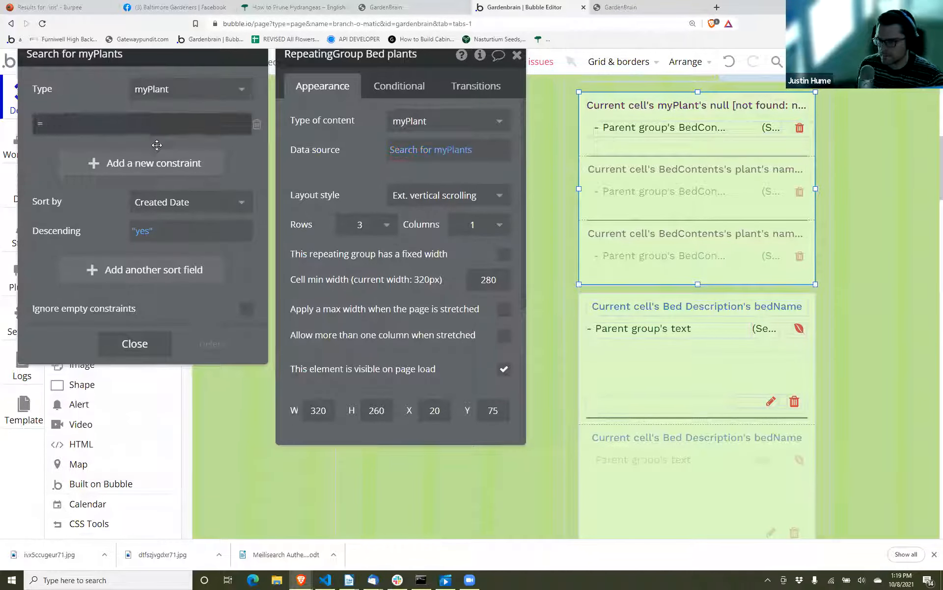
left_click(256, 124)
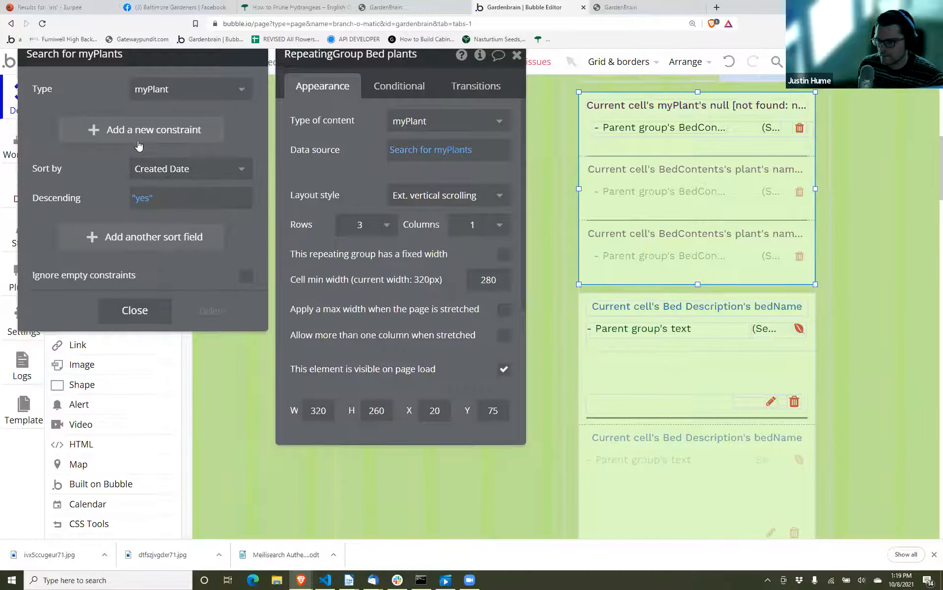
Add the constraint plantOwner = Current User to the myPlants search.
left_click(139, 143)
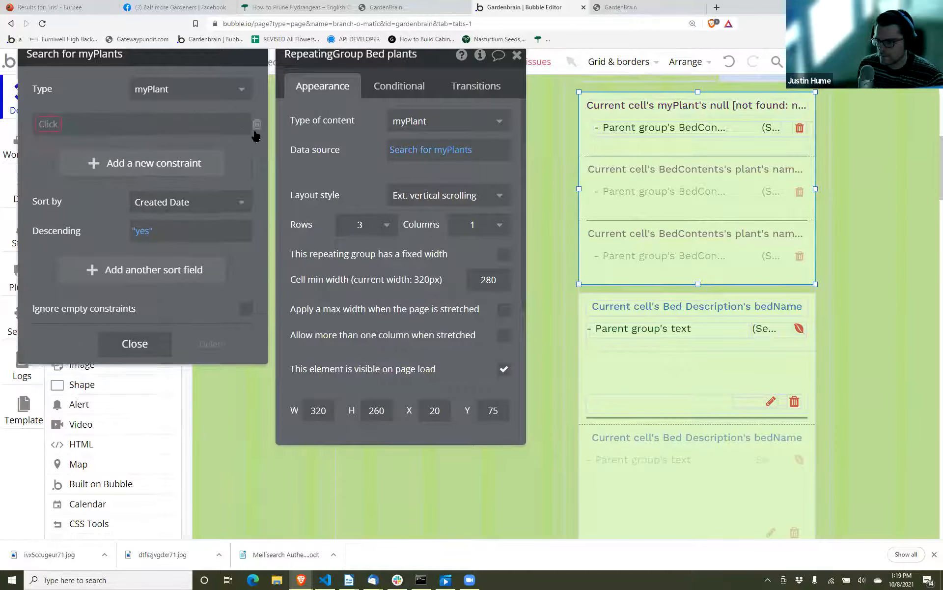
left_click(50, 123)
type("ow")
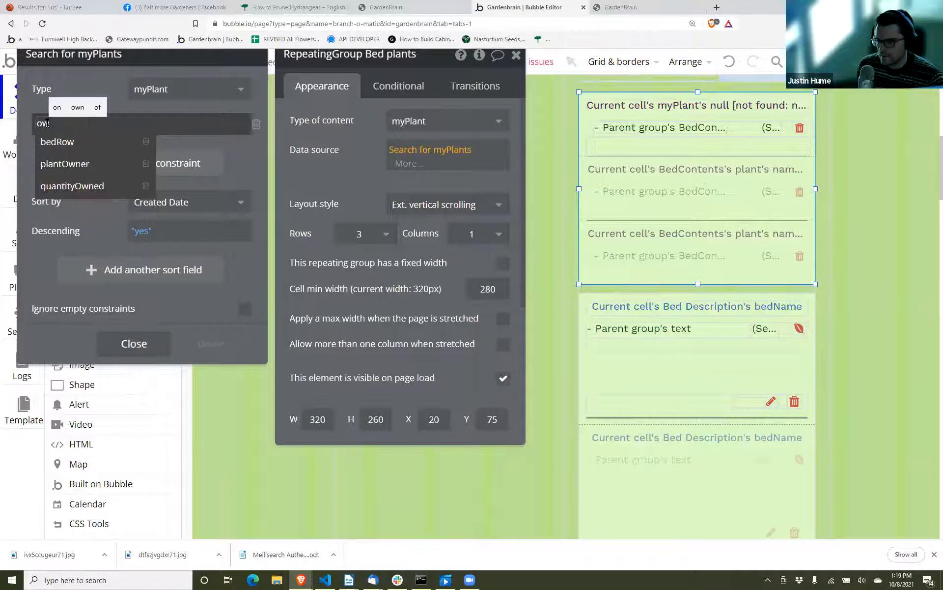
left_click(65, 163)
left_click(98, 123)
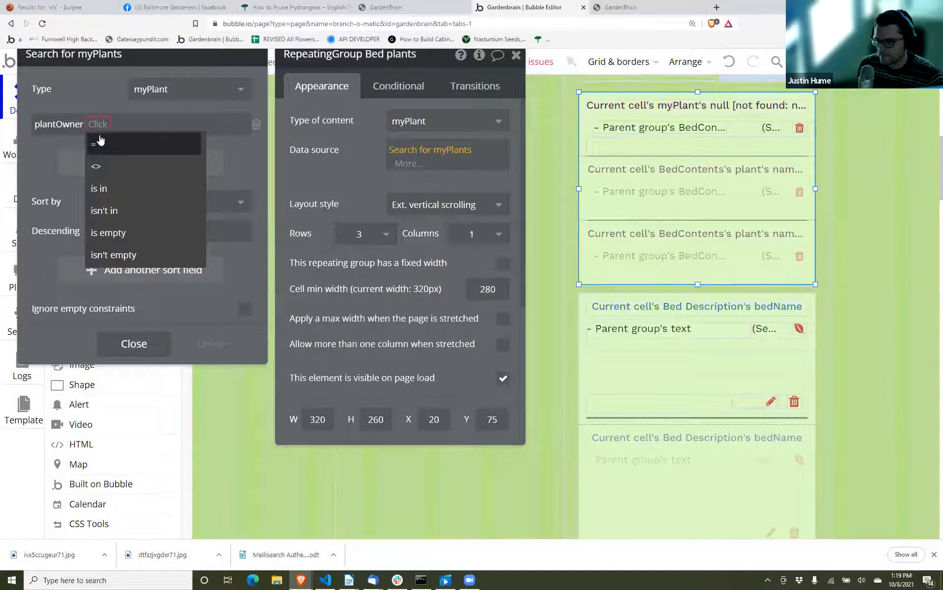
left_click(100, 140)
left_click(104, 124)
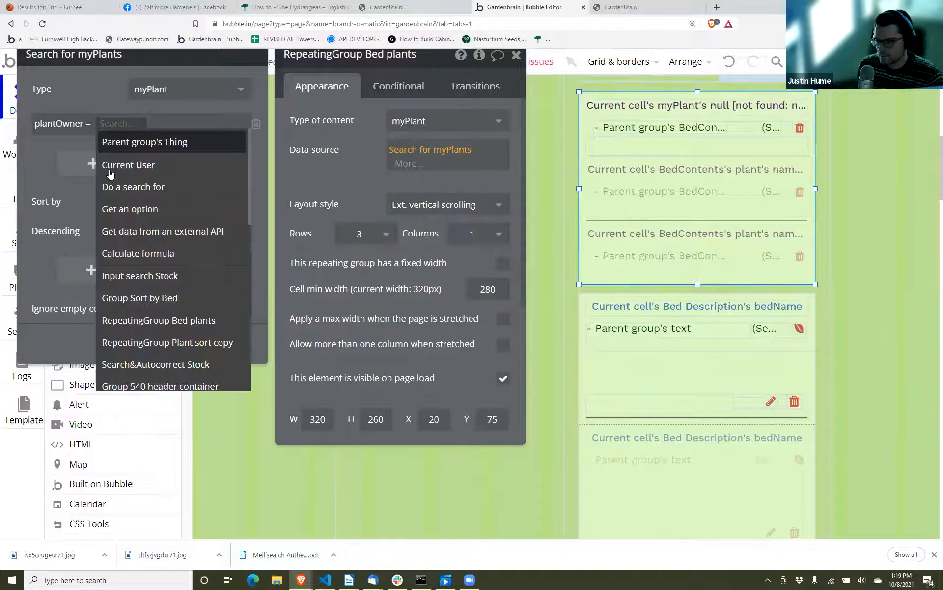
left_click(110, 167)
Complete the plantOwner = Current User constraint and add an equals constraint on plantTypePrimary, finishing the myPlants search.
left_click(93, 164)
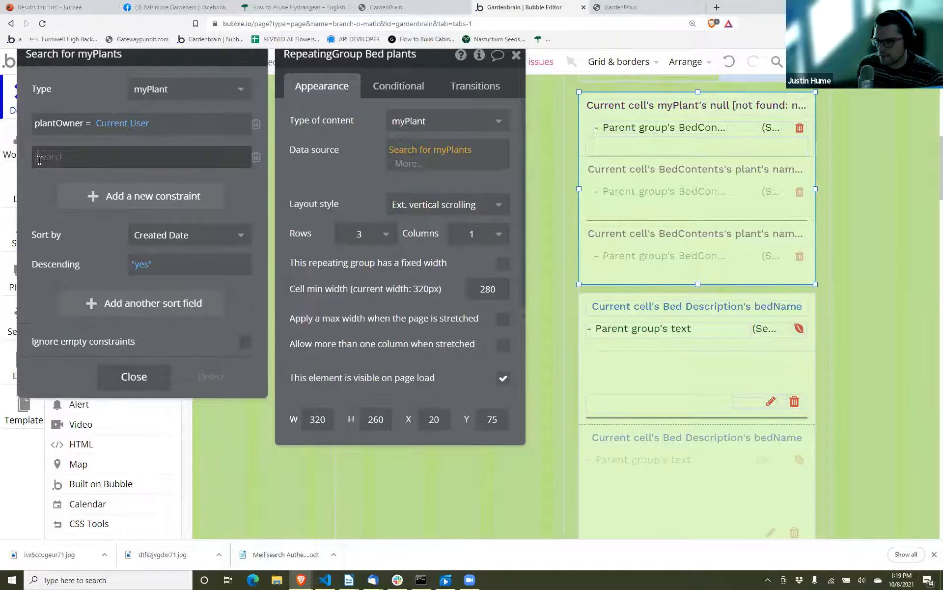
left_click(39, 158)
type("plantt")
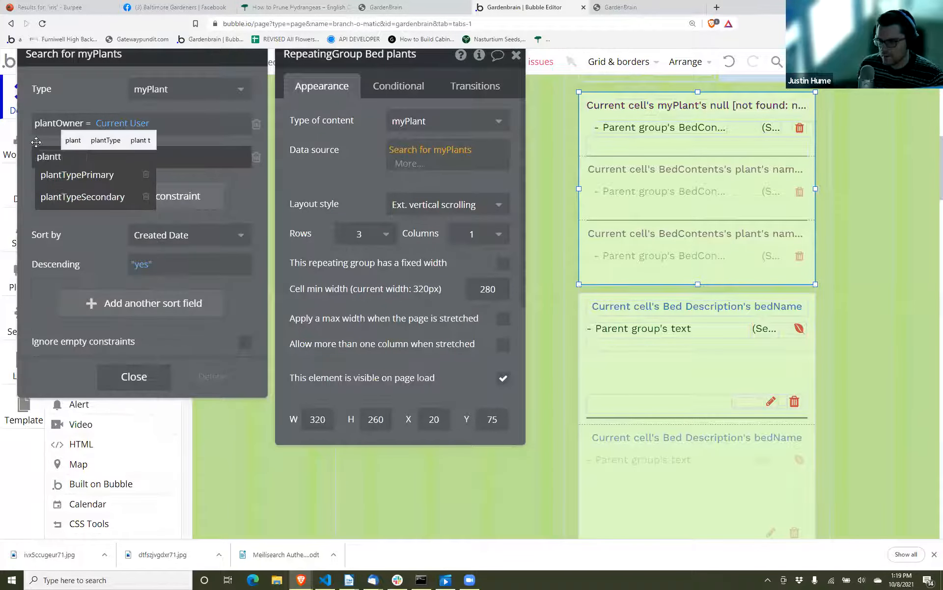
left_click(76, 172)
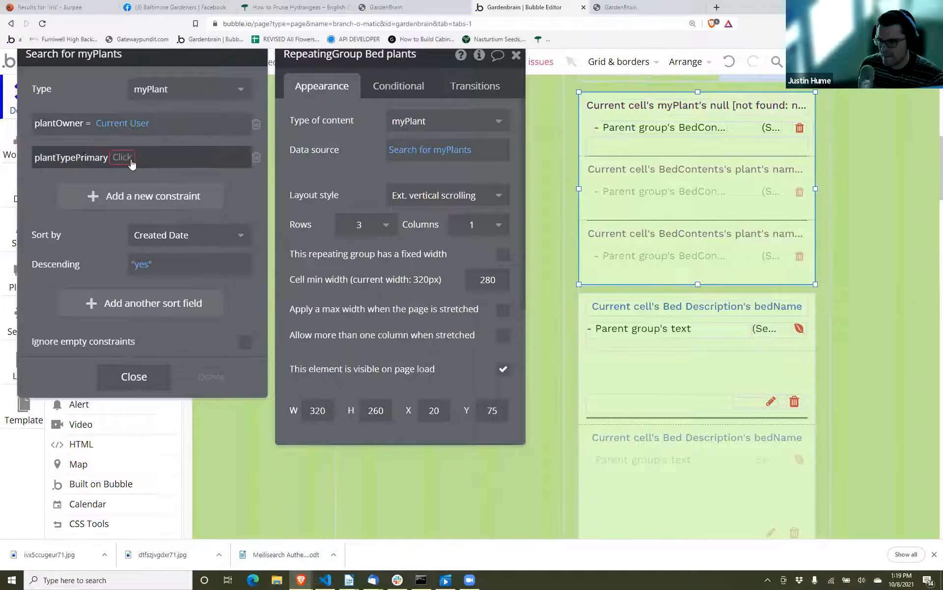
left_click(129, 160)
left_click(127, 174)
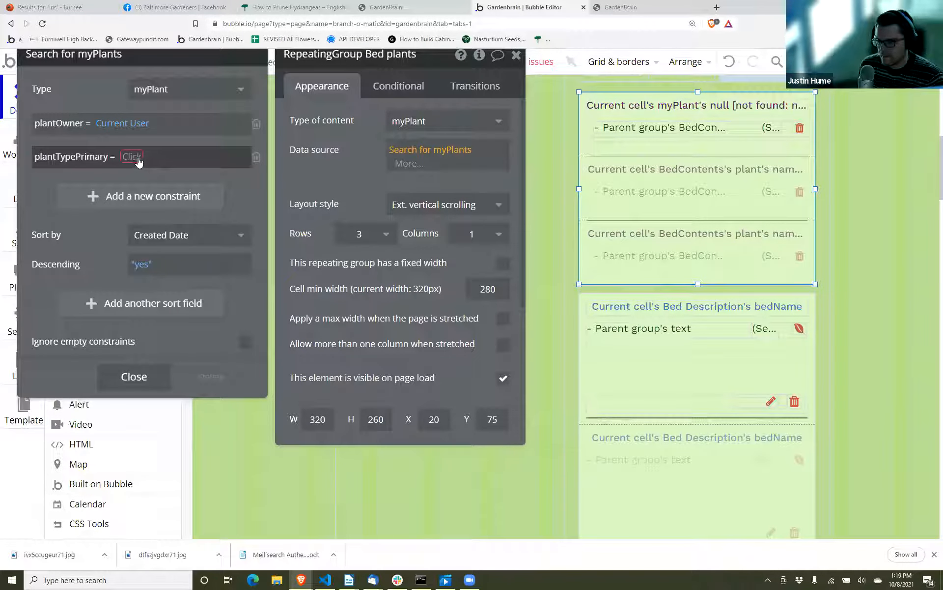
left_click(139, 161)
left_click(133, 376)
Set the plant heading text in the Bed plants cell to Current cell's myPlant's nameText.
left_click(697, 105)
left_click(418, 120)
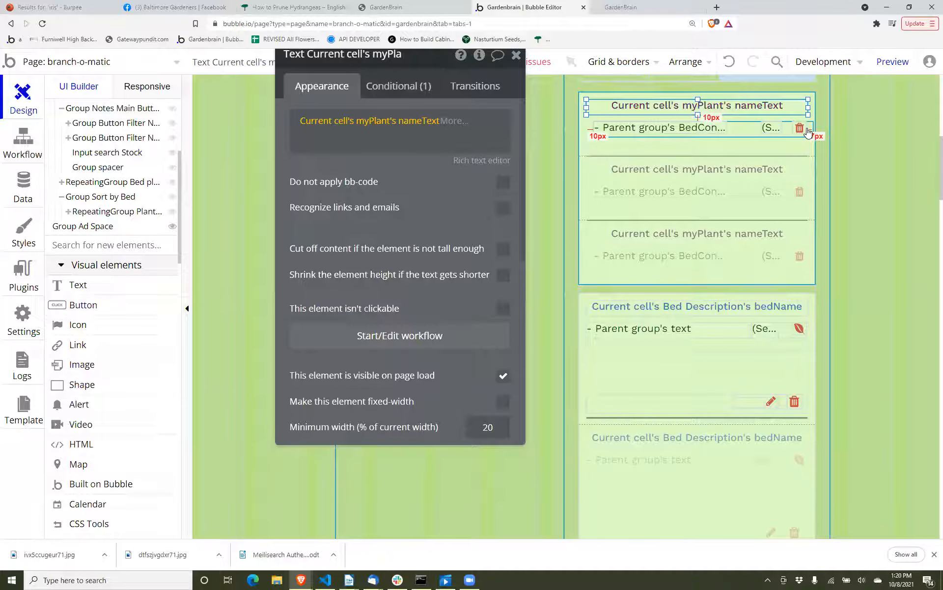
Inspect the BedContents group under the plant heading and delete it from the cell.
left_click(765, 128)
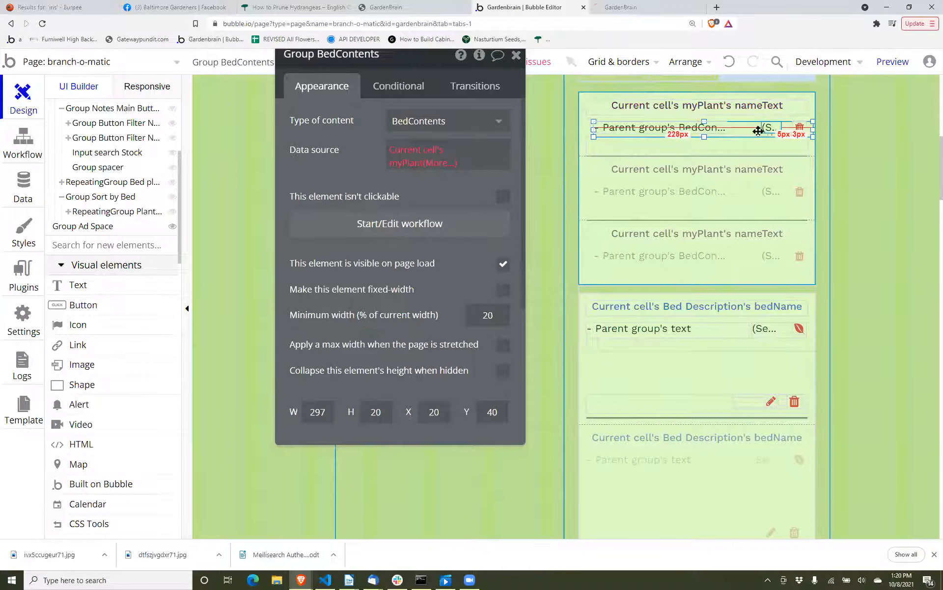
left_click(721, 131)
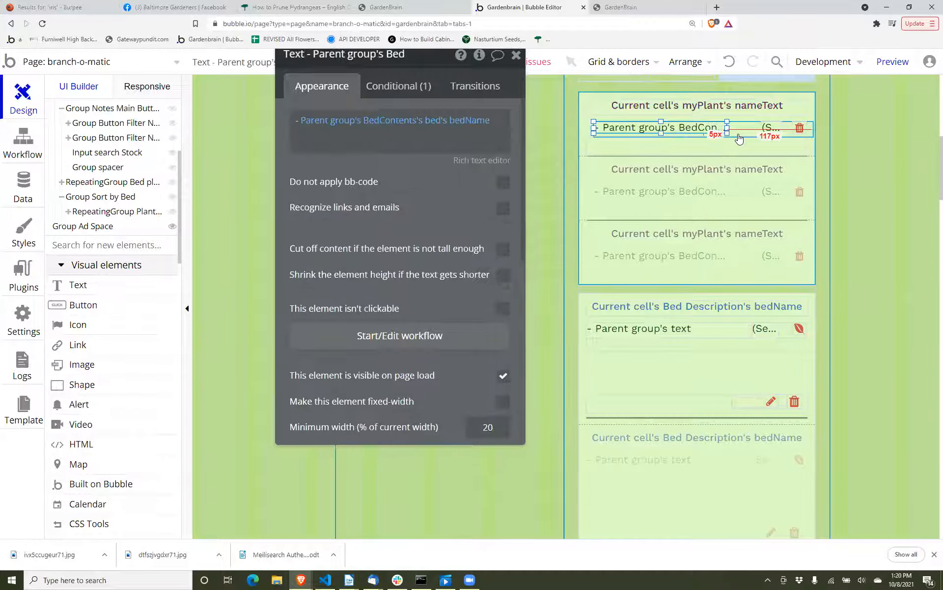
left_click(730, 127)
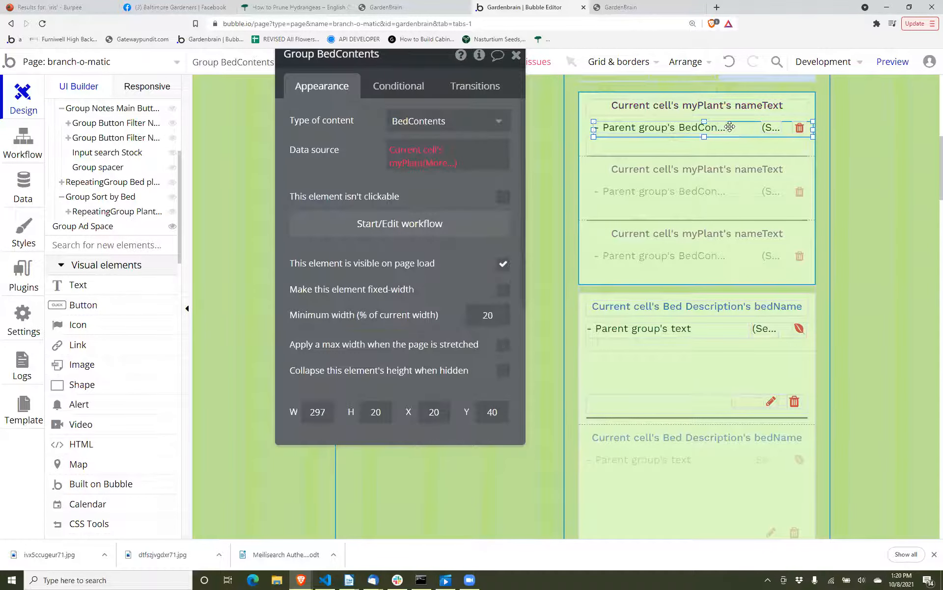
key("Delete")
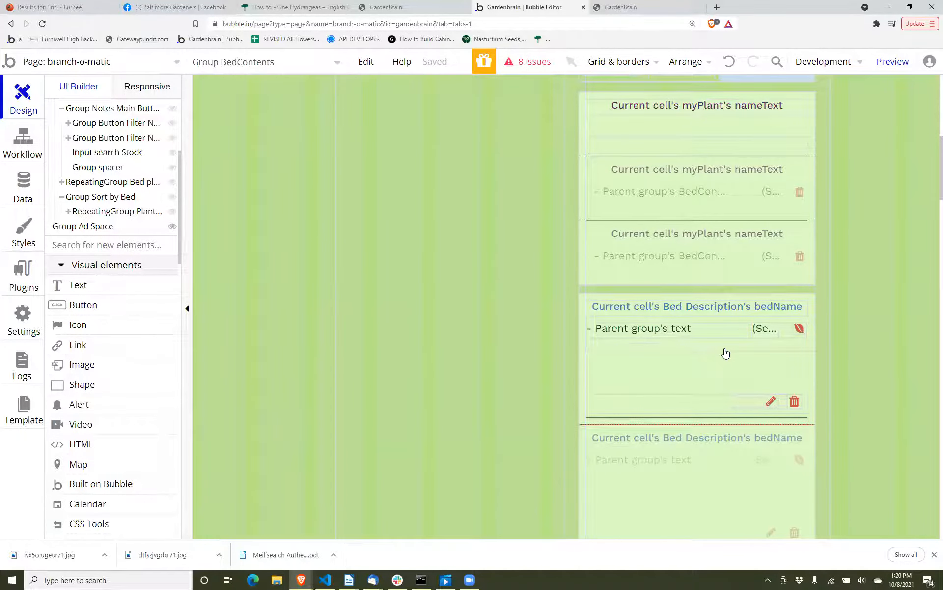
Draw a new text element under the plant heading and start replacing its placeholder with dynamic data.
left_click(78, 285)
left_click_drag(602, 119, 757, 131)
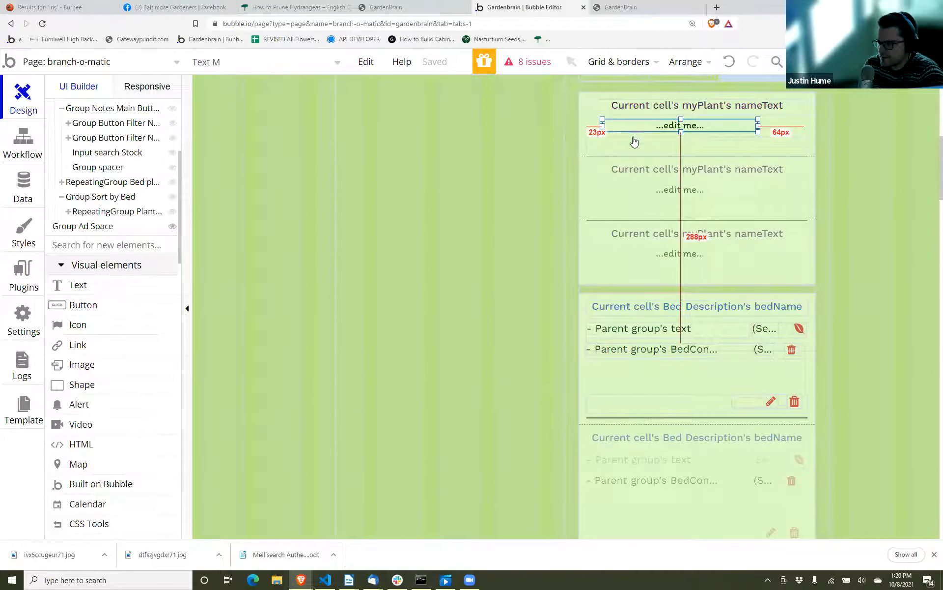
double_click(639, 125)
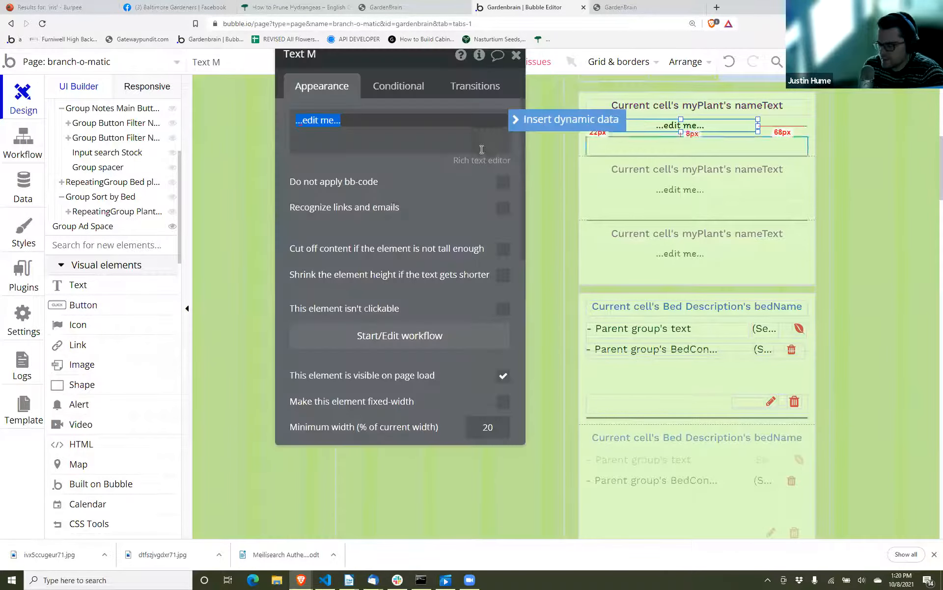
left_click(522, 119)
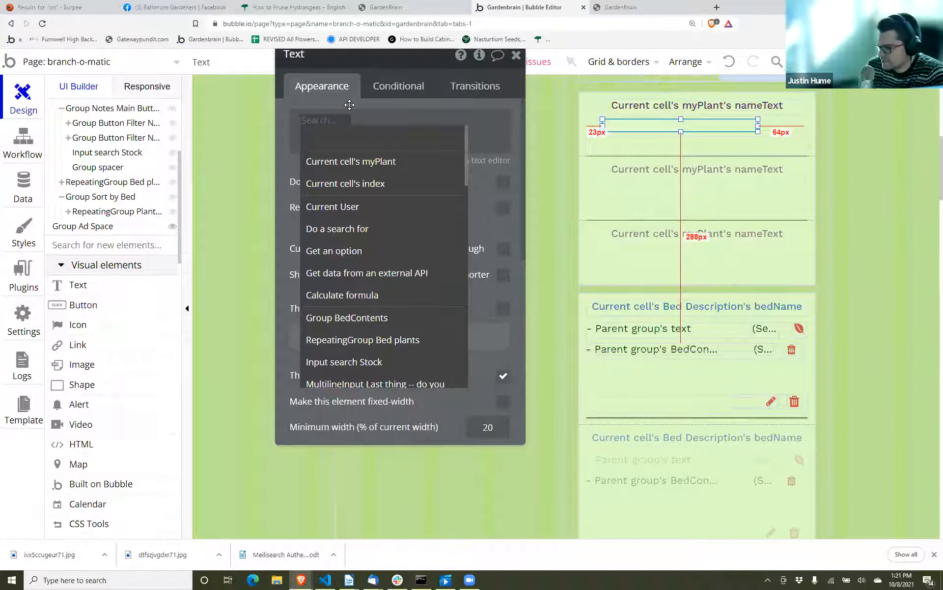
left_click(646, 126)
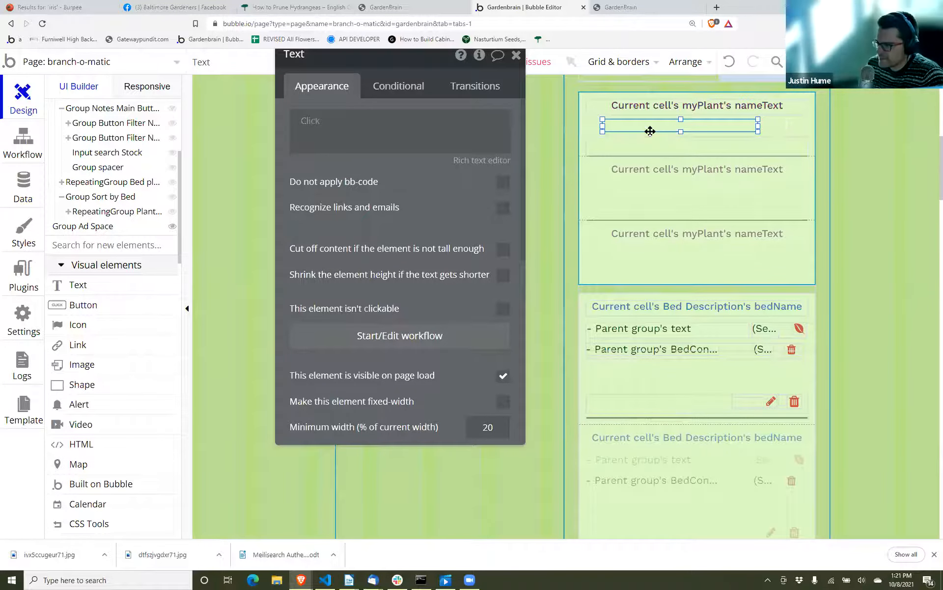
Undo the dynamic data insertion, the new text element and the deletion of the BedContents group.
key("ctrl+z")
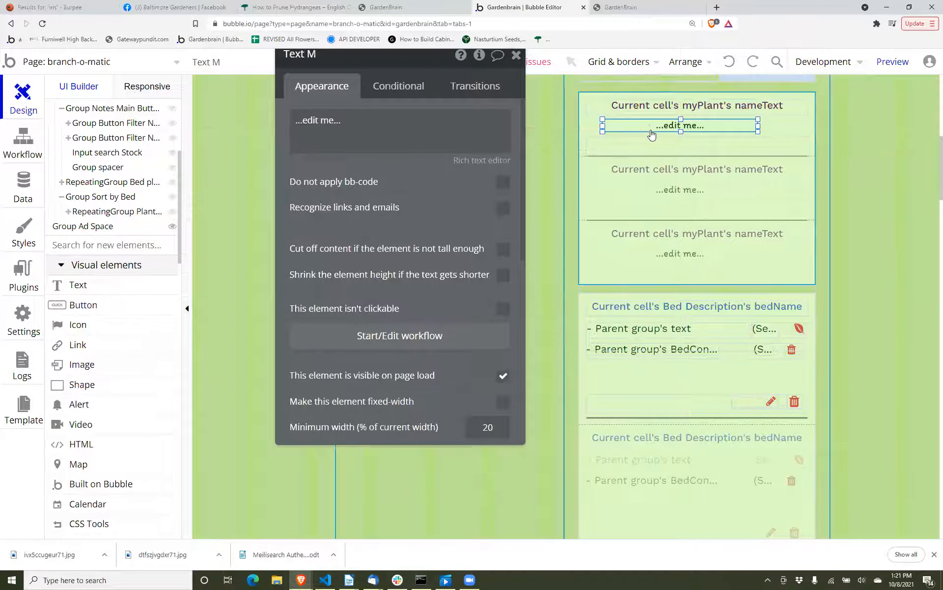
key("ctrl+z")
key("ctrl+z")
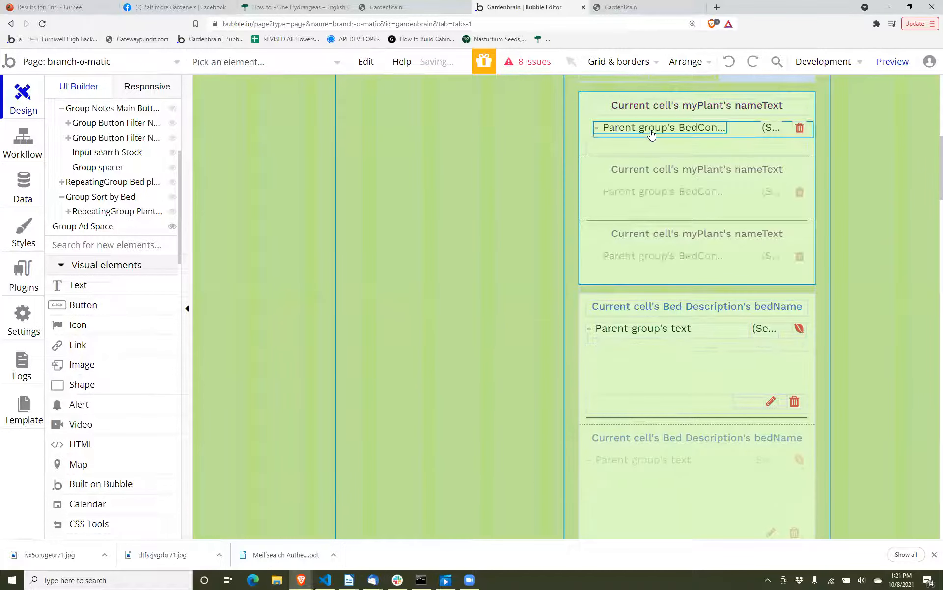
Set the type of content of the group under the plant heading to Bed Description.
left_click(809, 130)
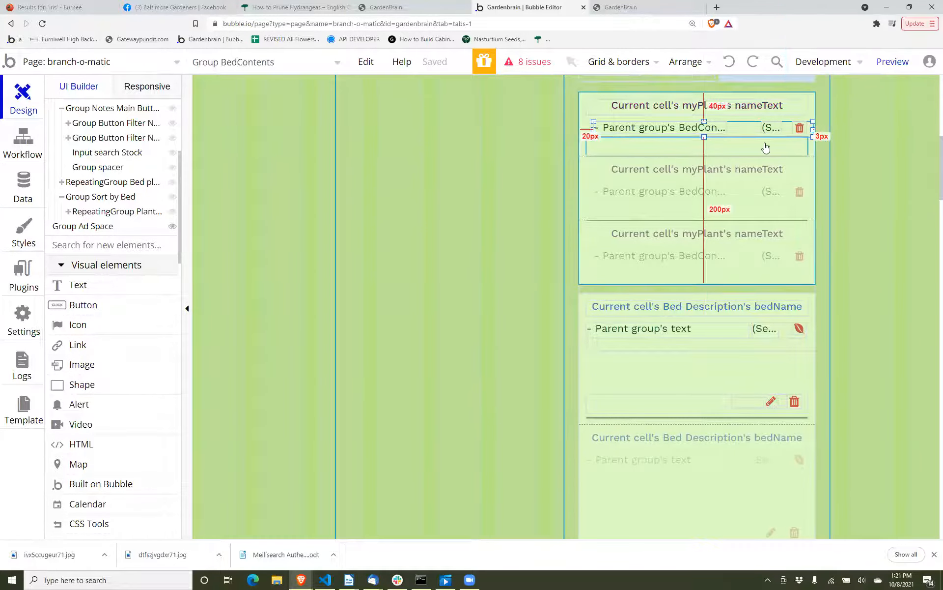
double_click(806, 128)
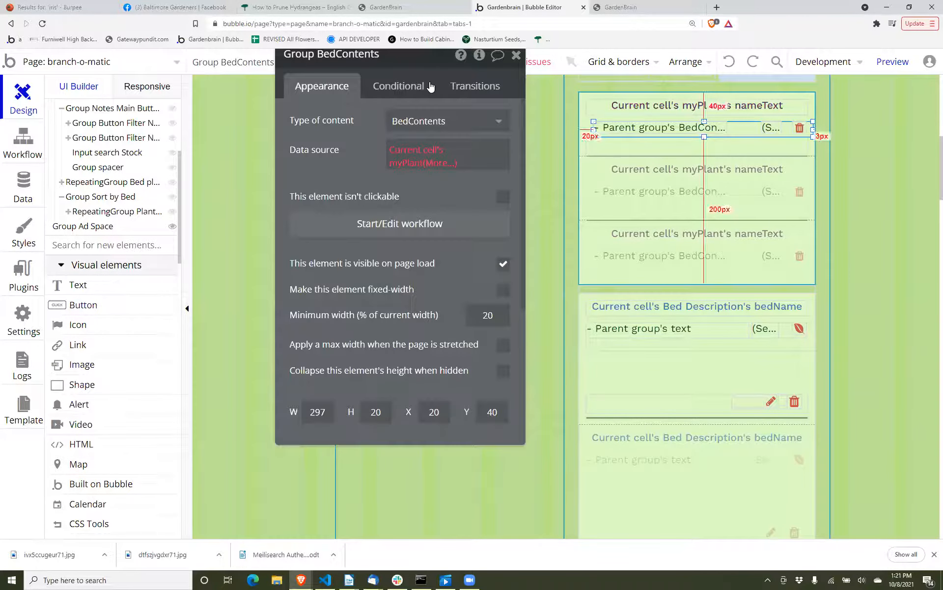
left_click(428, 123)
type("bed")
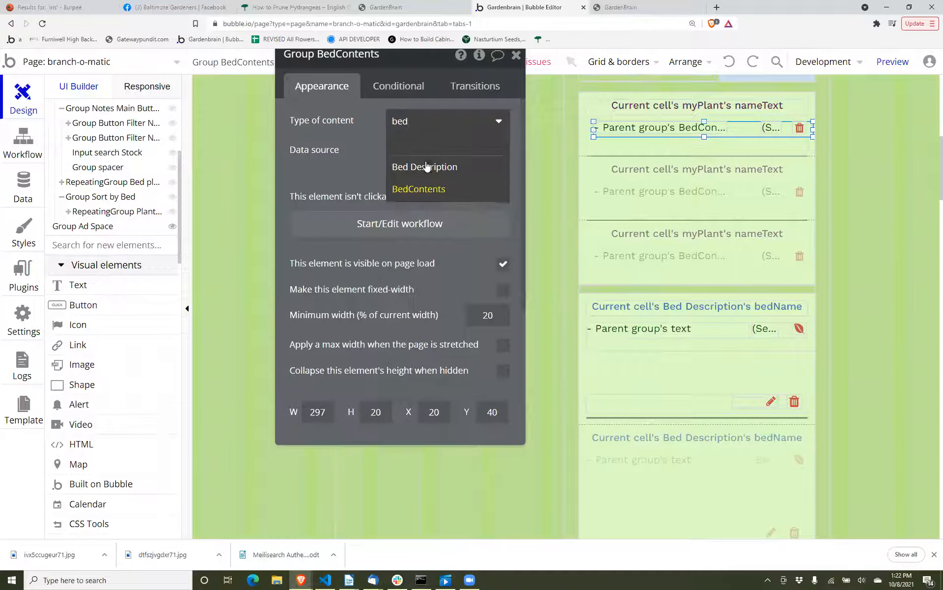
left_click(425, 167)
Clear the group's broken data source expression and replace it with a search for Bed Descriptions.
right_click(399, 150)
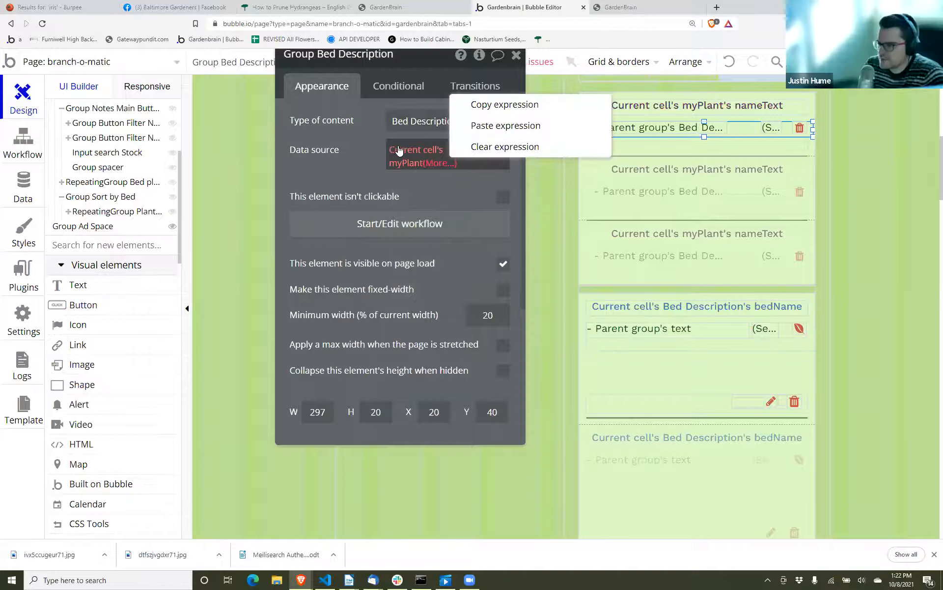
left_click(475, 146)
left_click(395, 149)
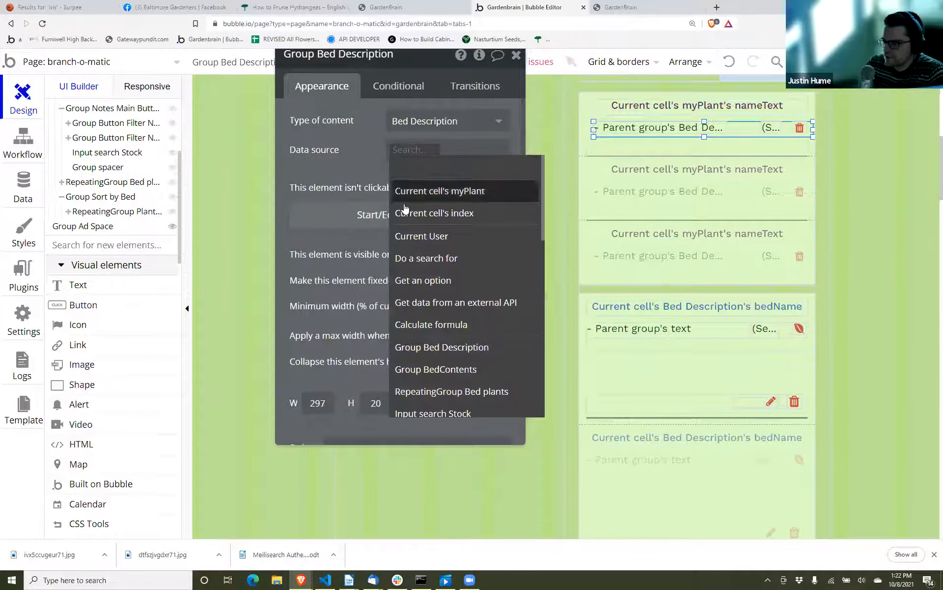
left_click(402, 257)
left_click(241, 89)
type("bed")
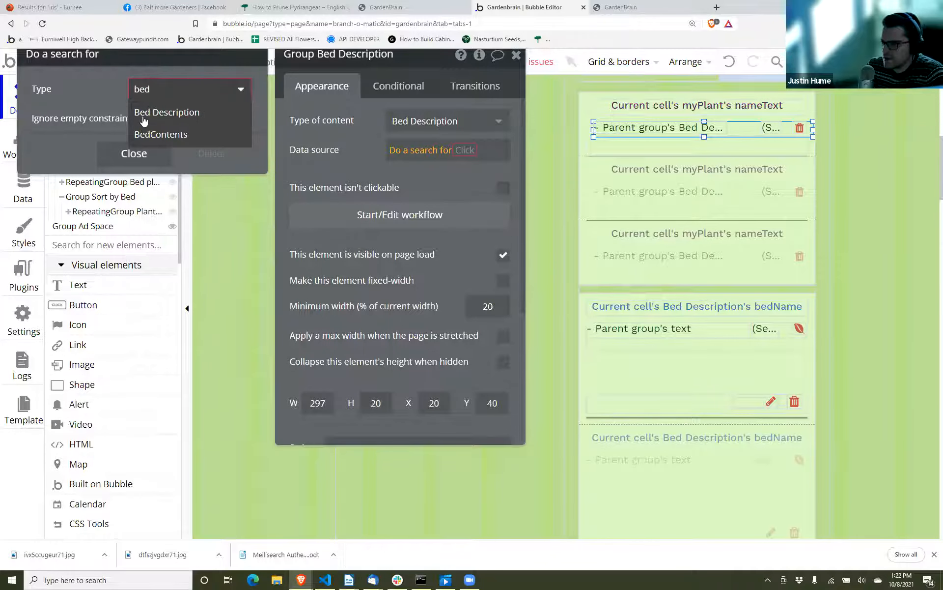
left_click(205, 113)
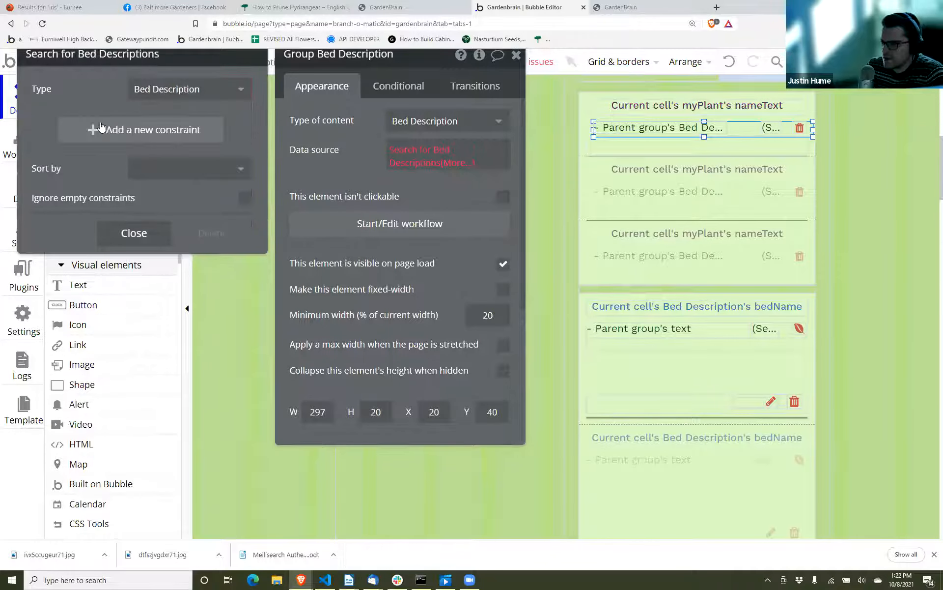
Add the constraint bedPlants contains Current cell's myPlant to the Bed Descriptions search.
left_click(46, 128)
left_click(44, 128)
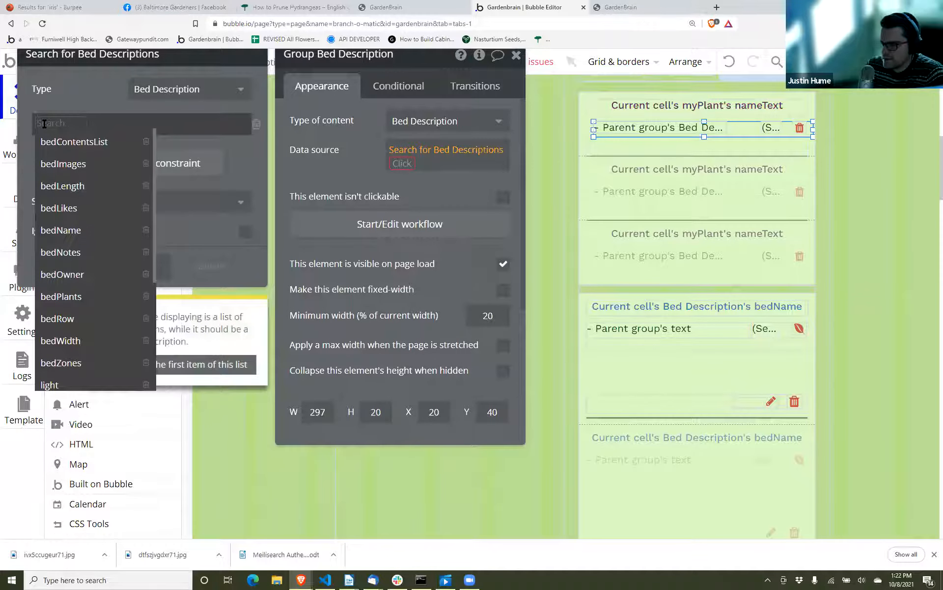
type("plan")
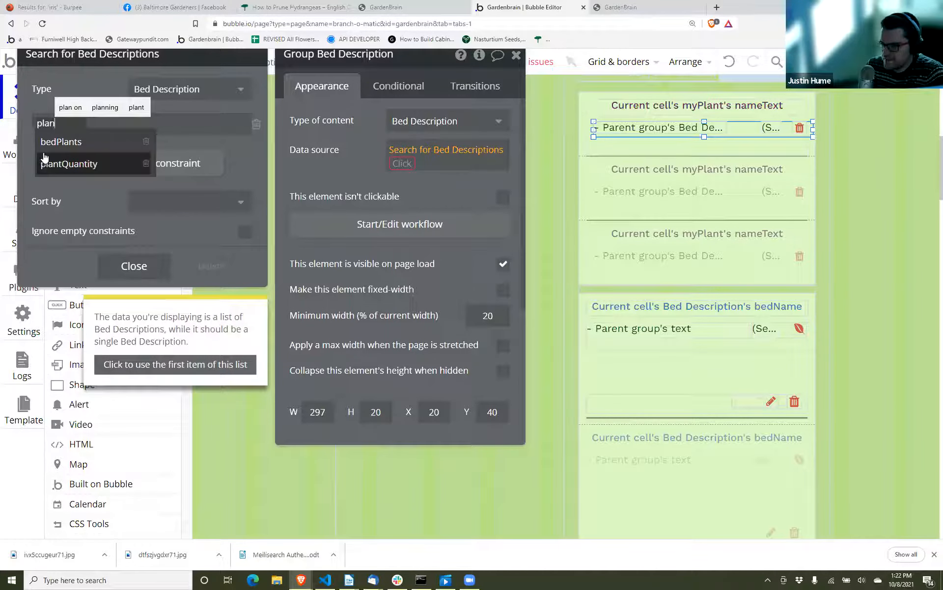
left_click(75, 139)
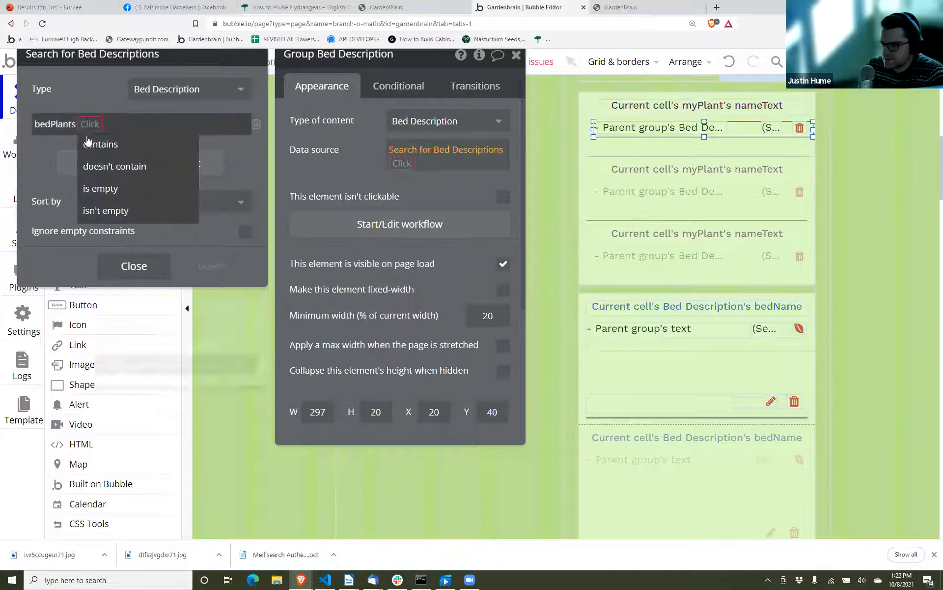
left_click(96, 142)
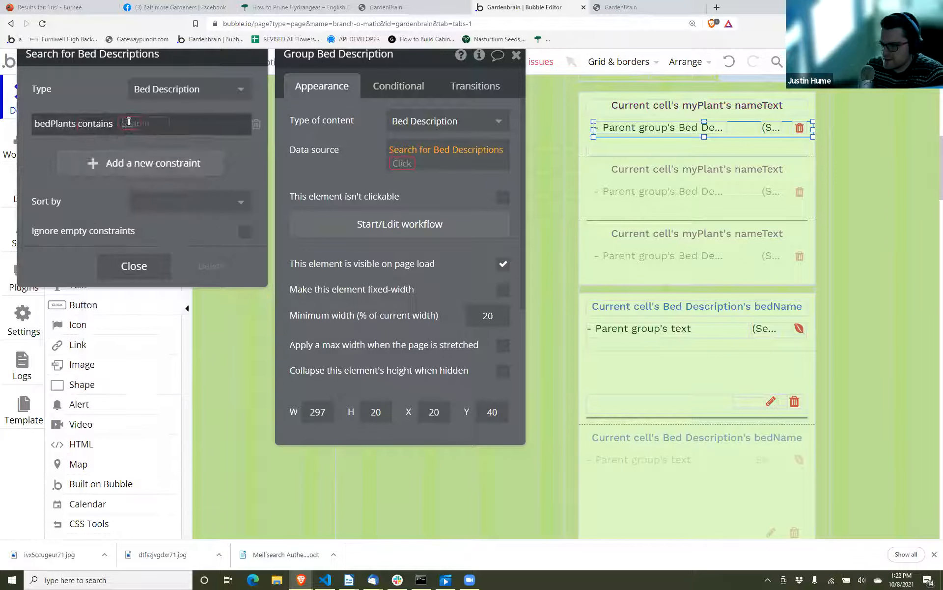
left_click(130, 123)
left_click(142, 144)
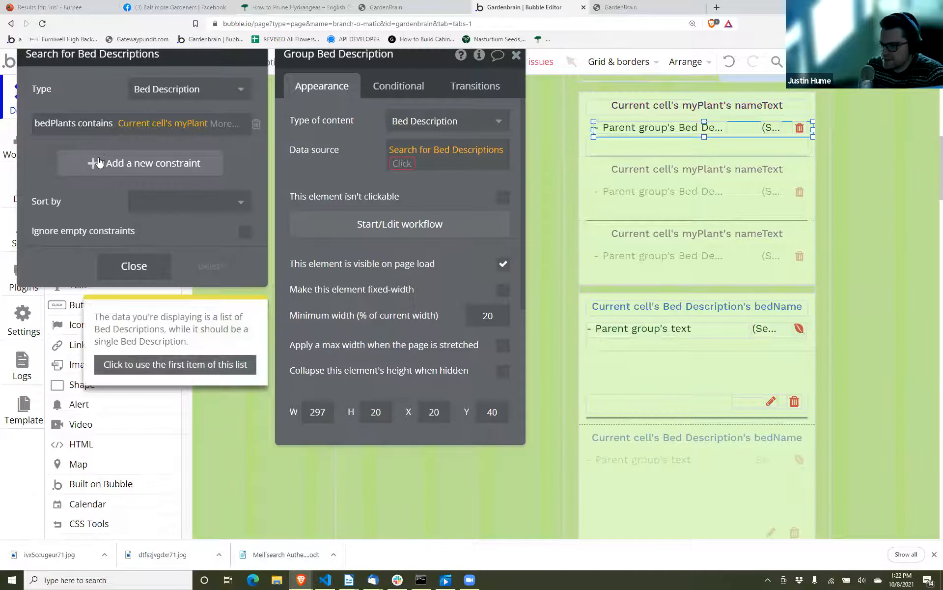
Add a second constraint bedOwner = Current User to the Bed Descriptions search and finish configuring the search.
left_click(62, 154)
left_click(63, 153)
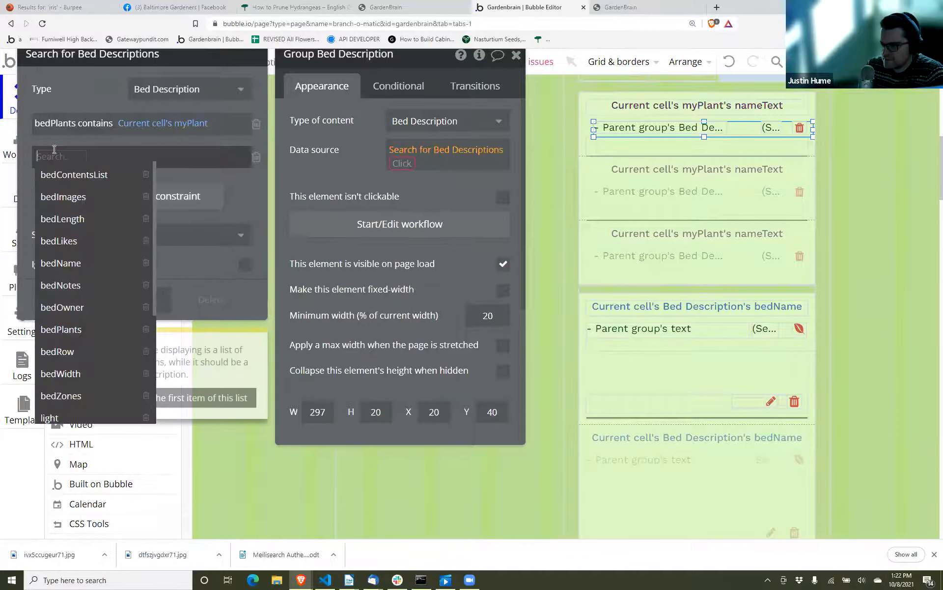
type("owe")
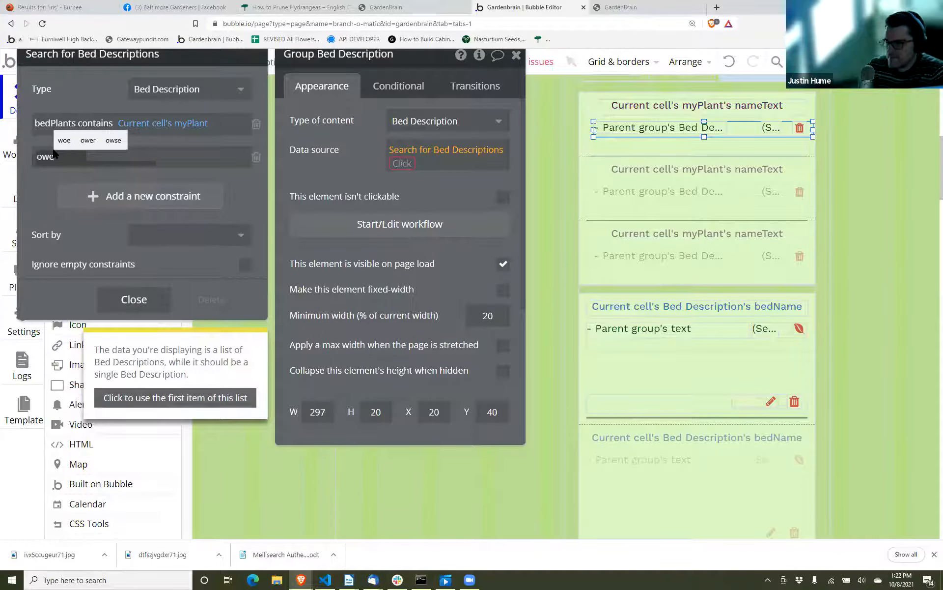
left_click(72, 184)
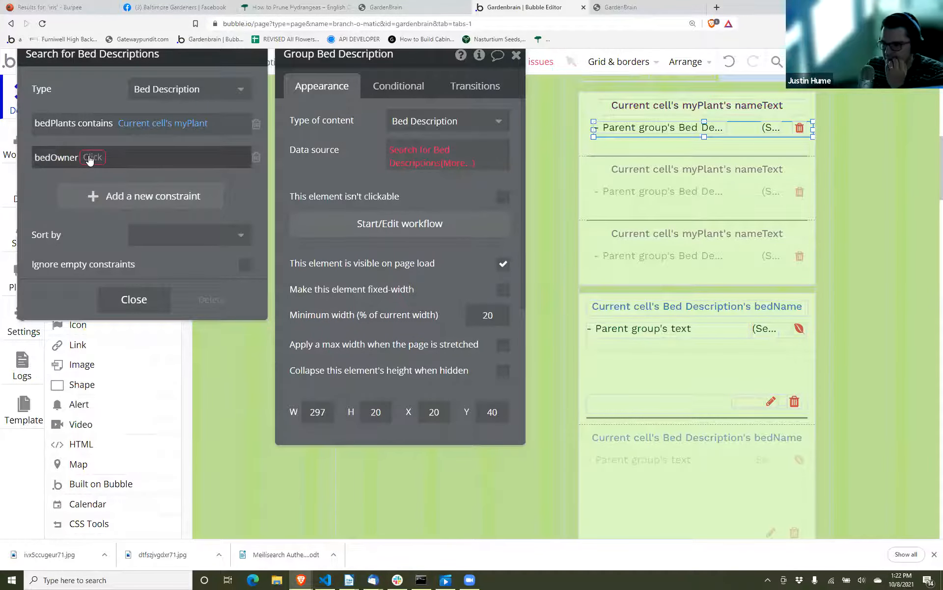
left_click(88, 156)
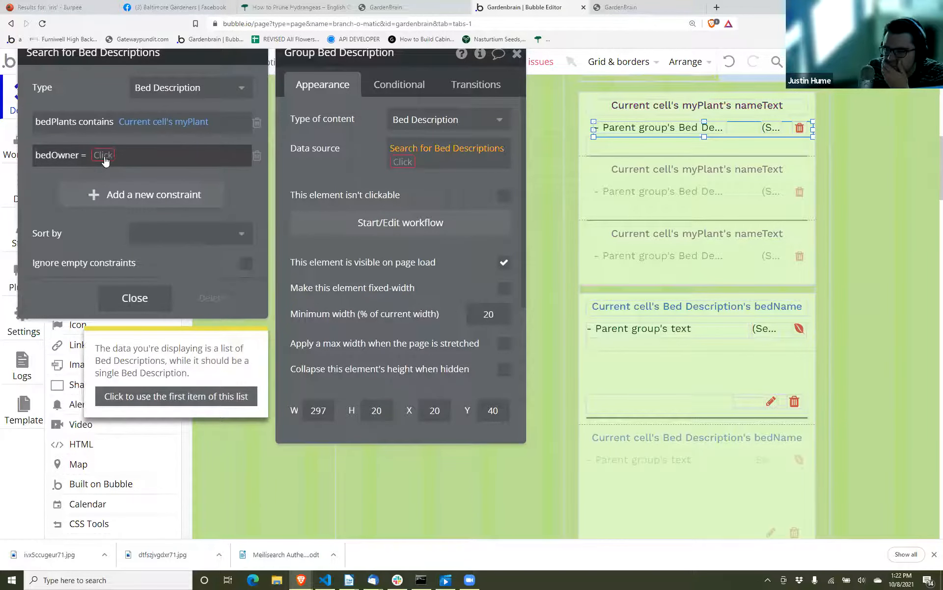
left_click(102, 156)
left_click(109, 172)
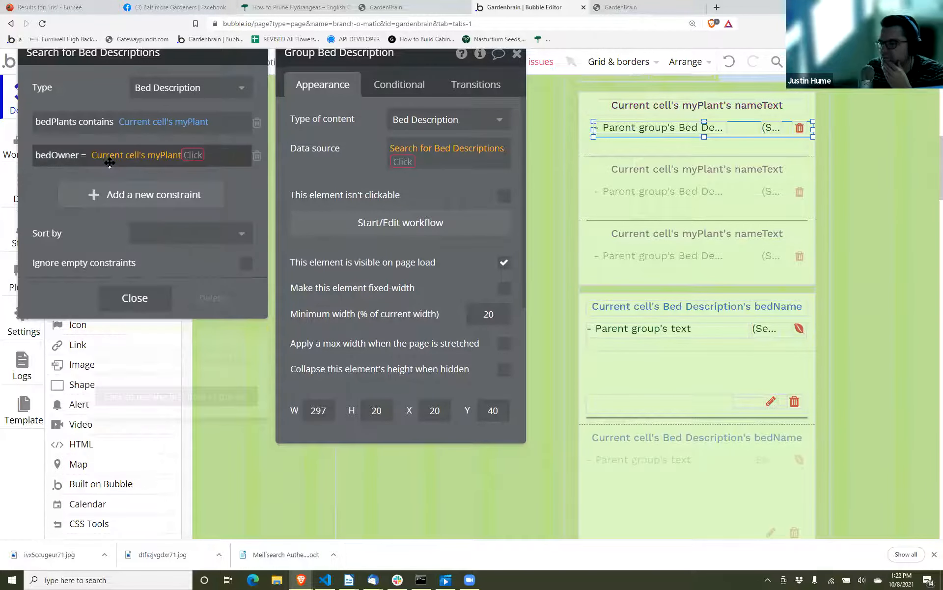
left_click(48, 187)
left_click(105, 155)
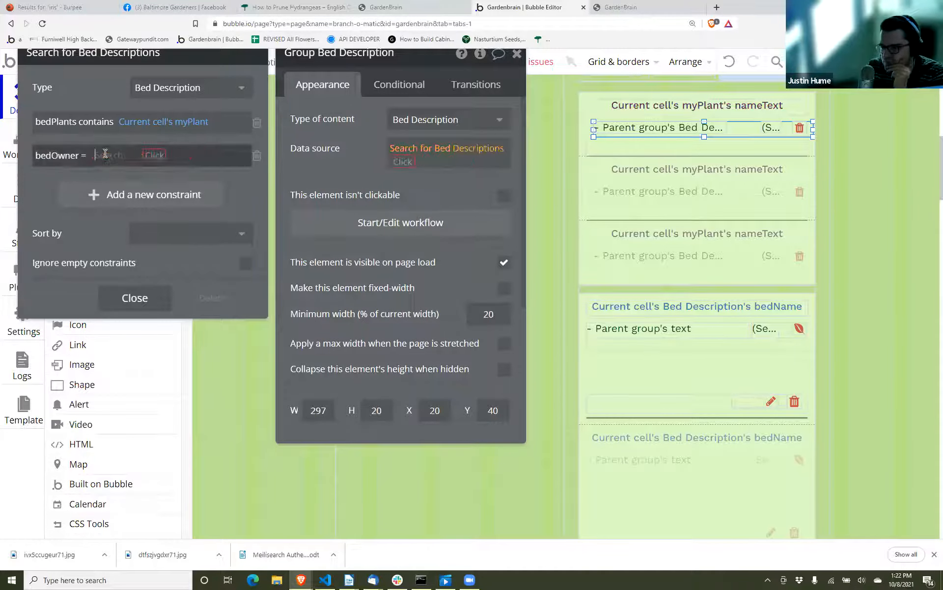
left_click(114, 216)
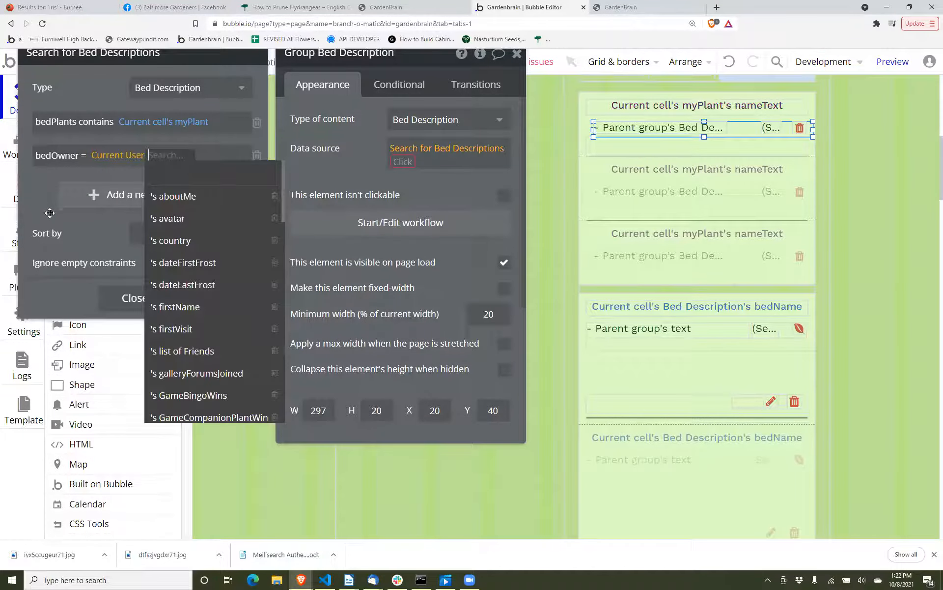
left_click(49, 214)
left_click(135, 298)
Restrict the group's Bed Descriptions search data source to its first item.
left_click(432, 161)
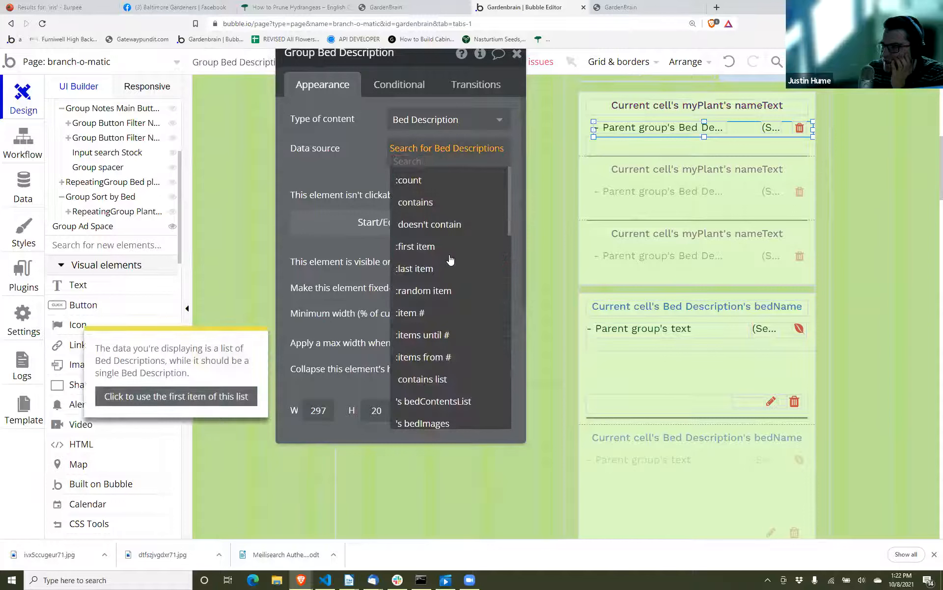
left_click(449, 250)
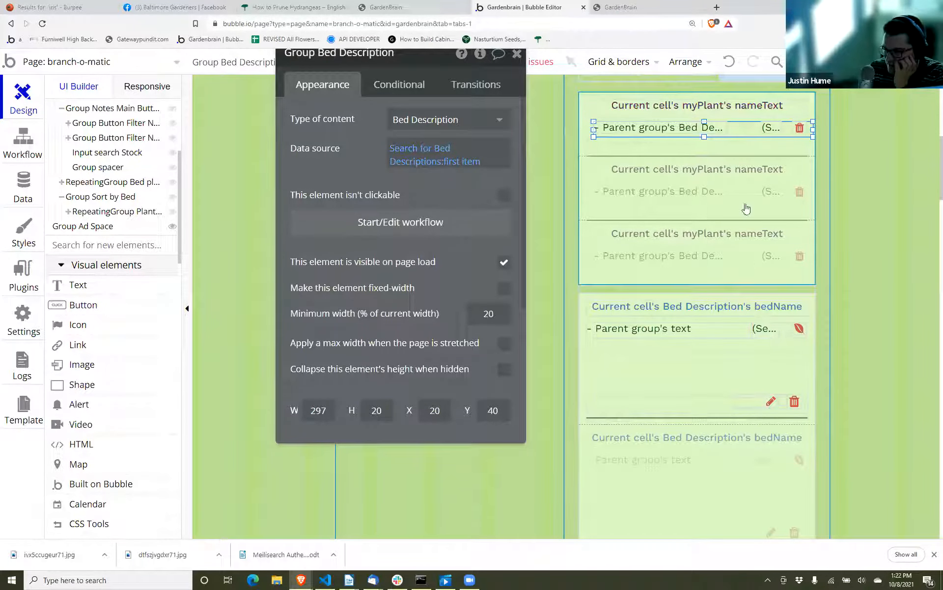
right_click(744, 129)
left_click(781, 275)
left_click(565, 165)
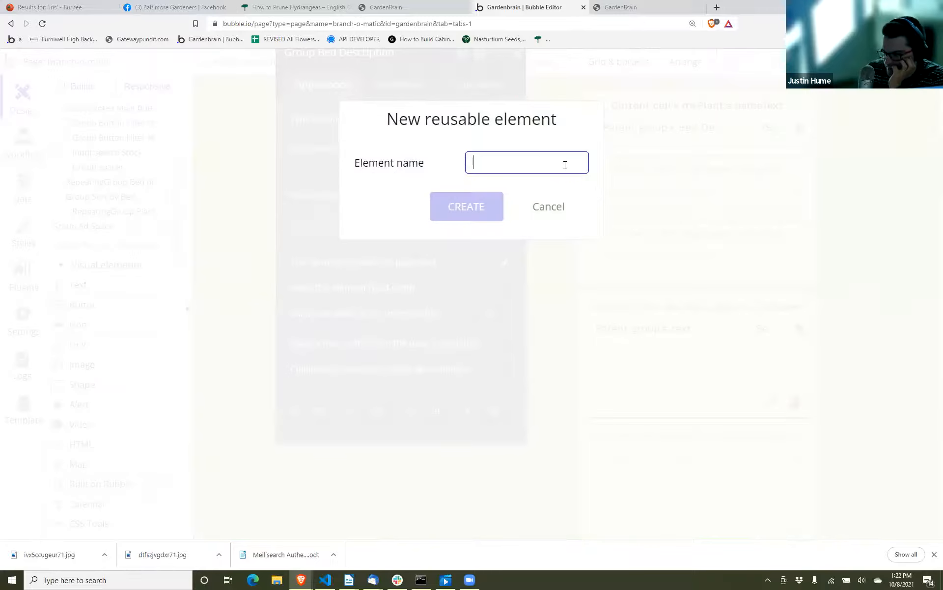
type("re")
key("BackSpace")
key("BackSpace")
left_click(563, 206)
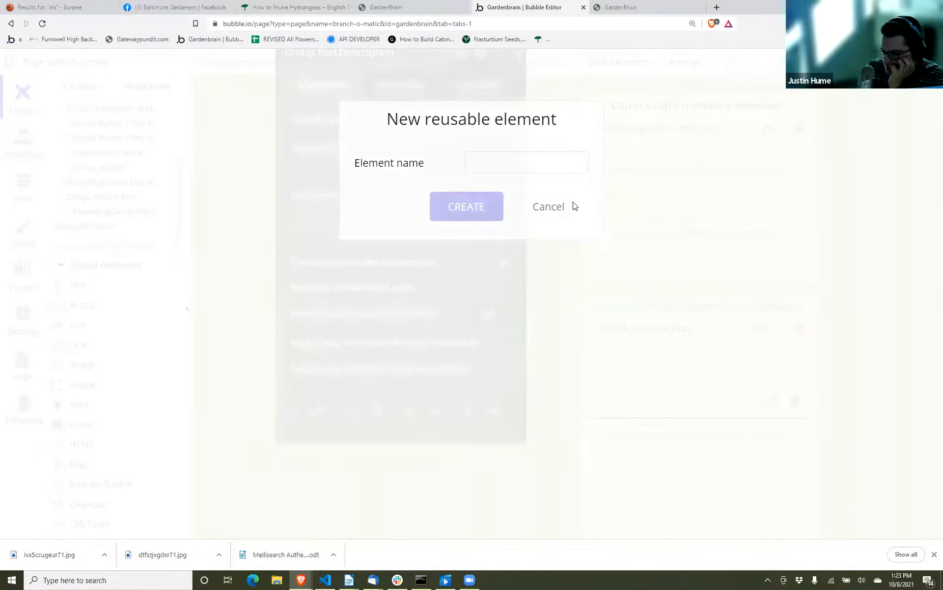
Replace the Bed Description group under the plant heading with a Repeating Group element.
right_click(762, 129)
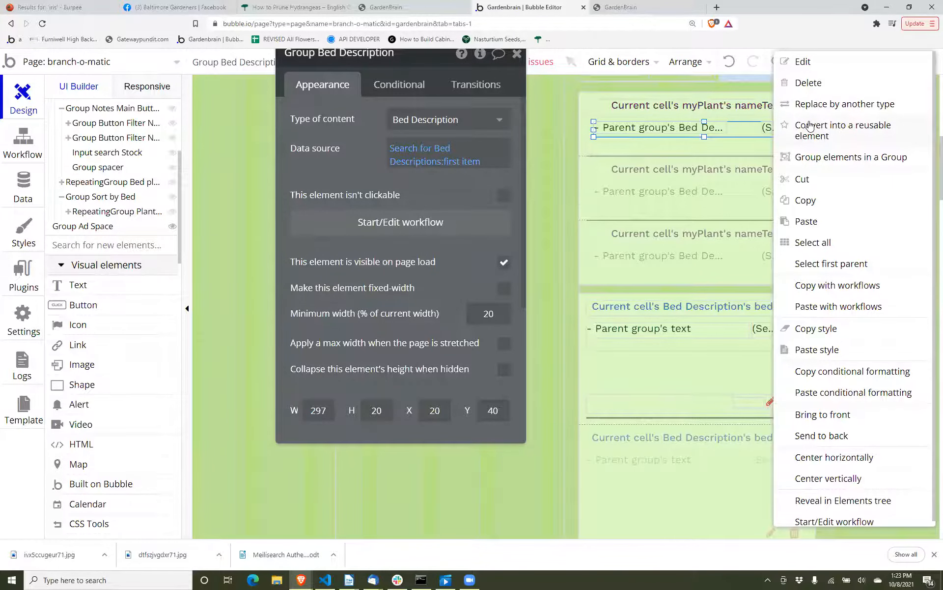
left_click(810, 104)
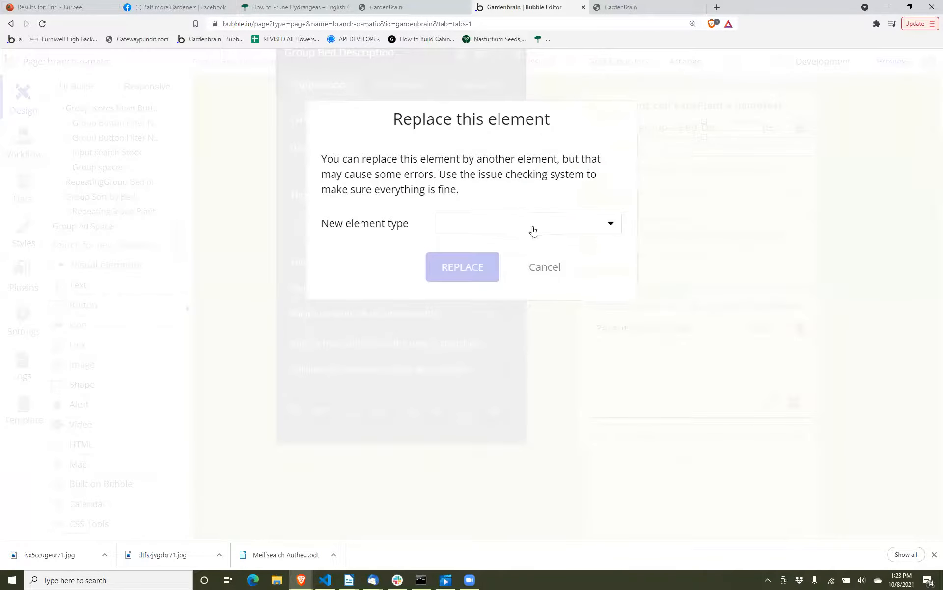
left_click(534, 230)
type("re")
left_click(526, 253)
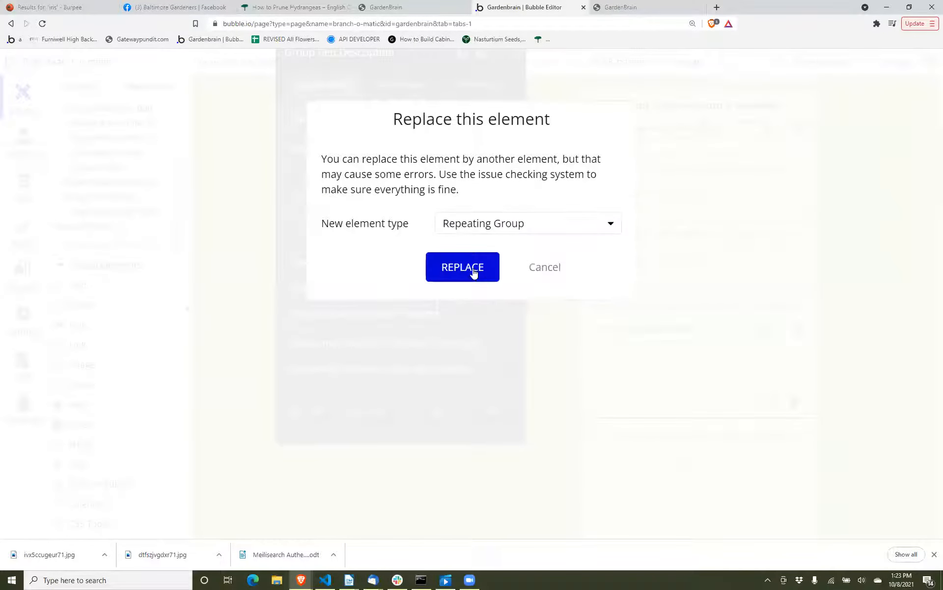
left_click(474, 273)
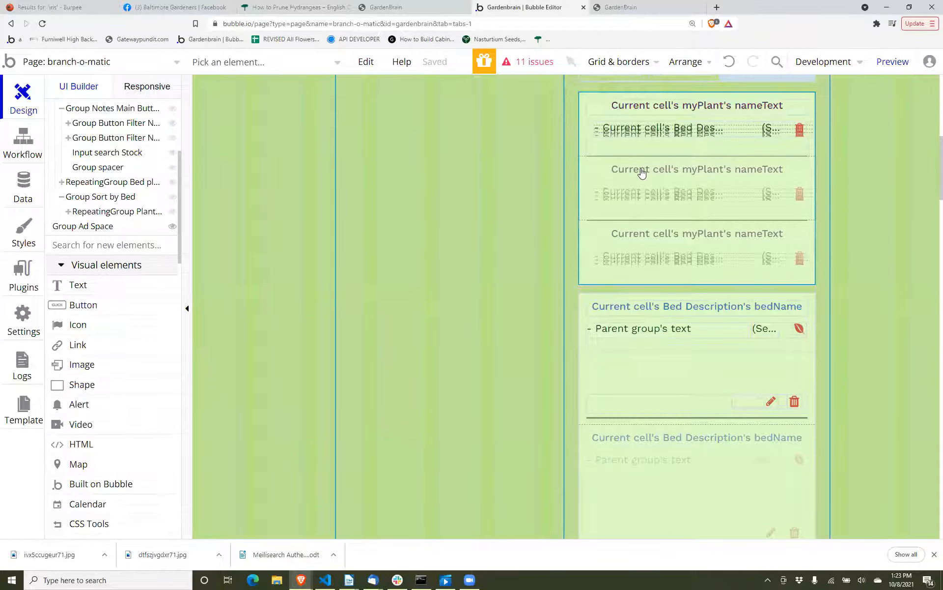
Set the nested Bed Description repeating group's layout style to Full list with 1 row.
double_click(713, 129)
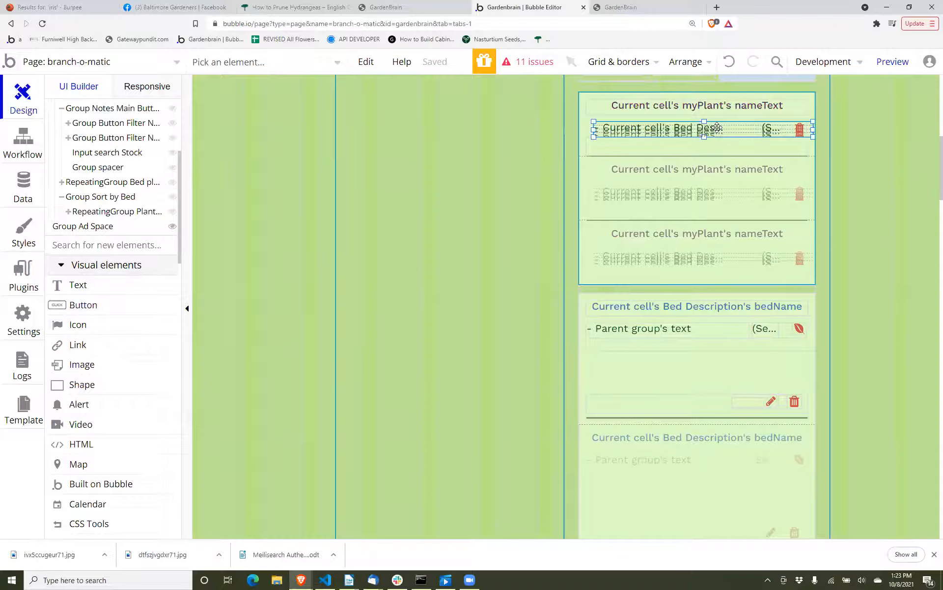
left_click(446, 219)
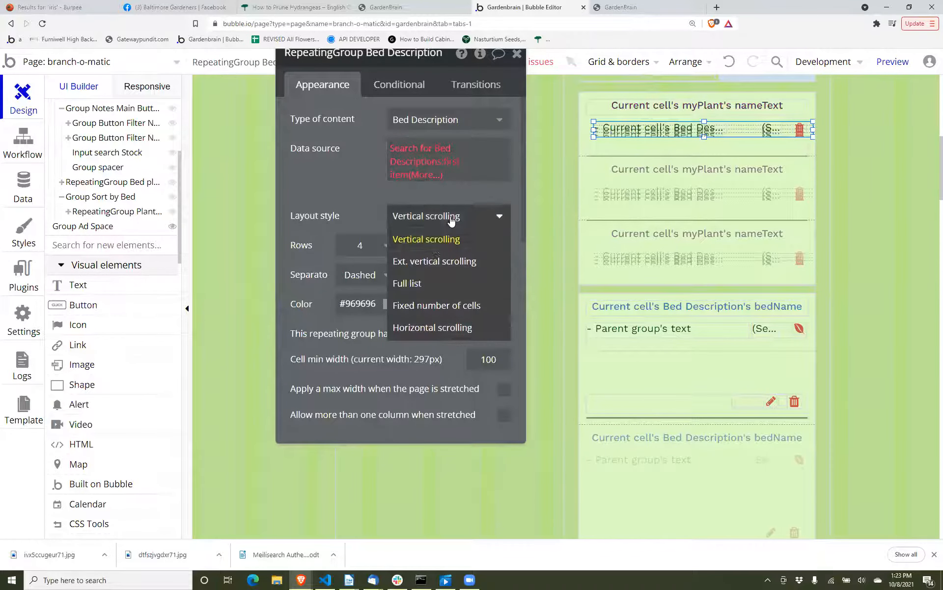
left_click(433, 282)
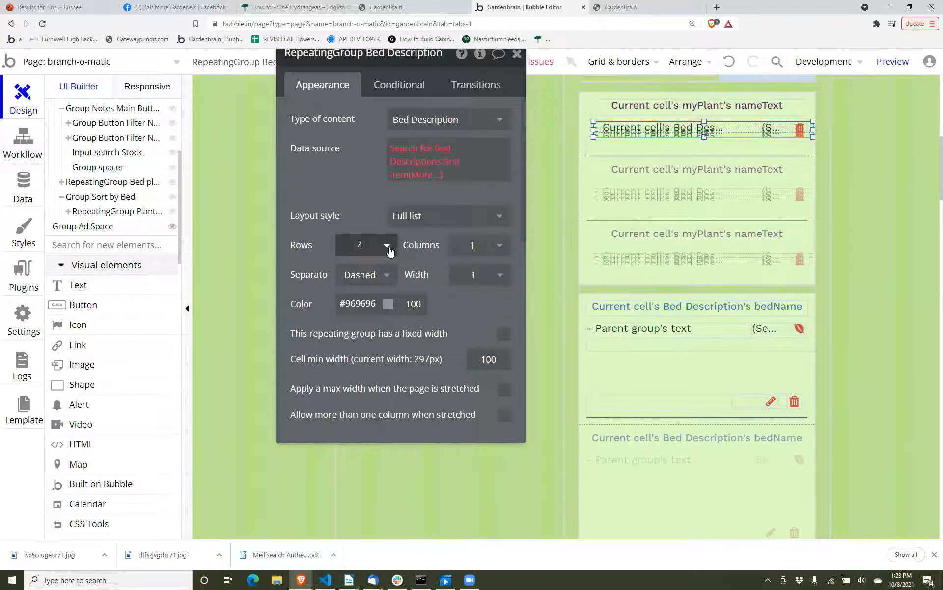
left_click(376, 245)
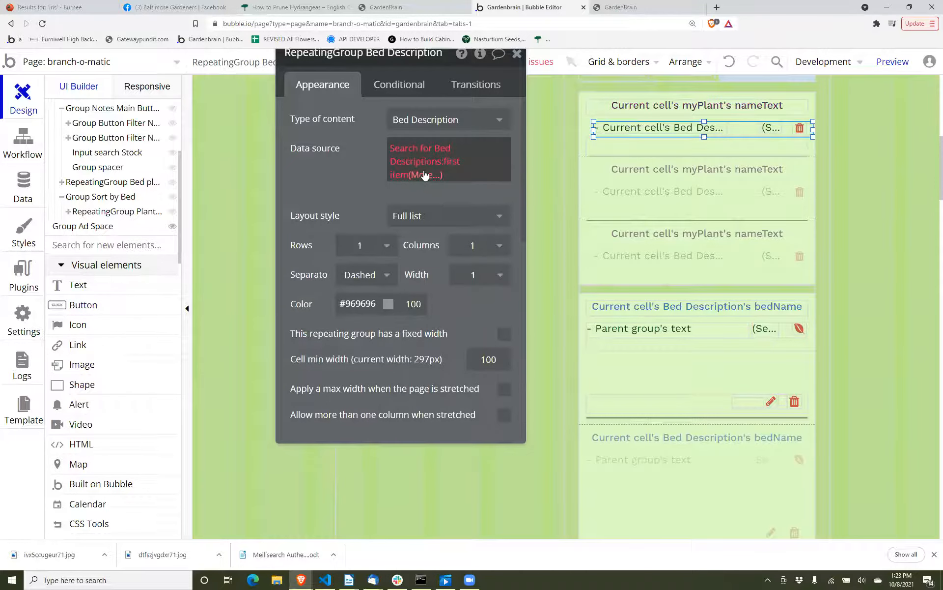
left_click(426, 176)
left_click(427, 168)
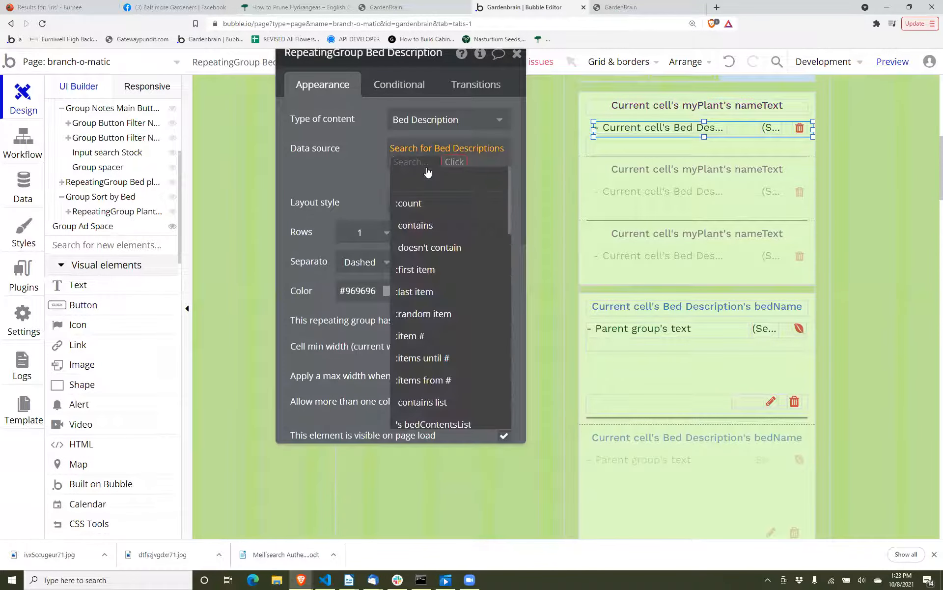
left_click(368, 119)
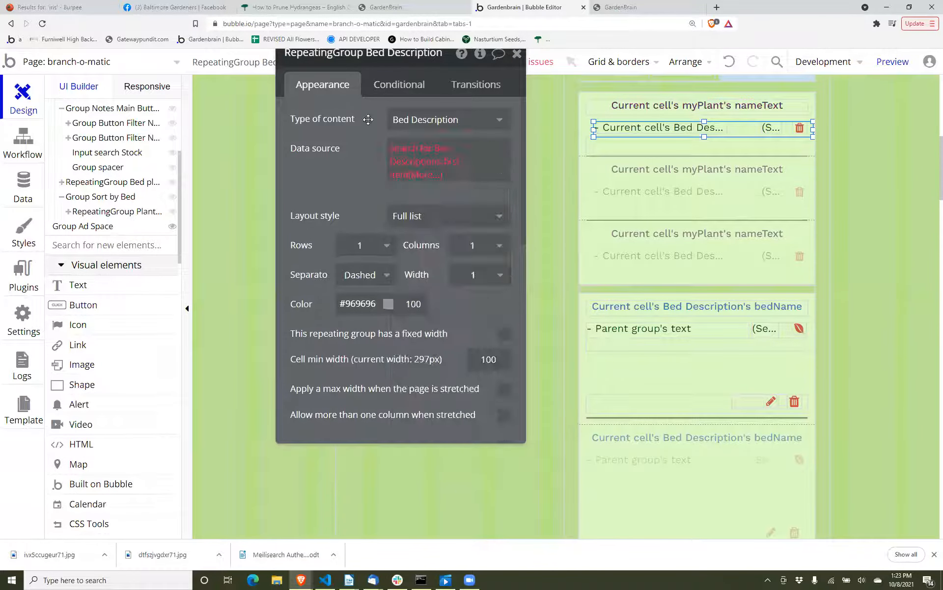
left_click(399, 169)
left_click(399, 168)
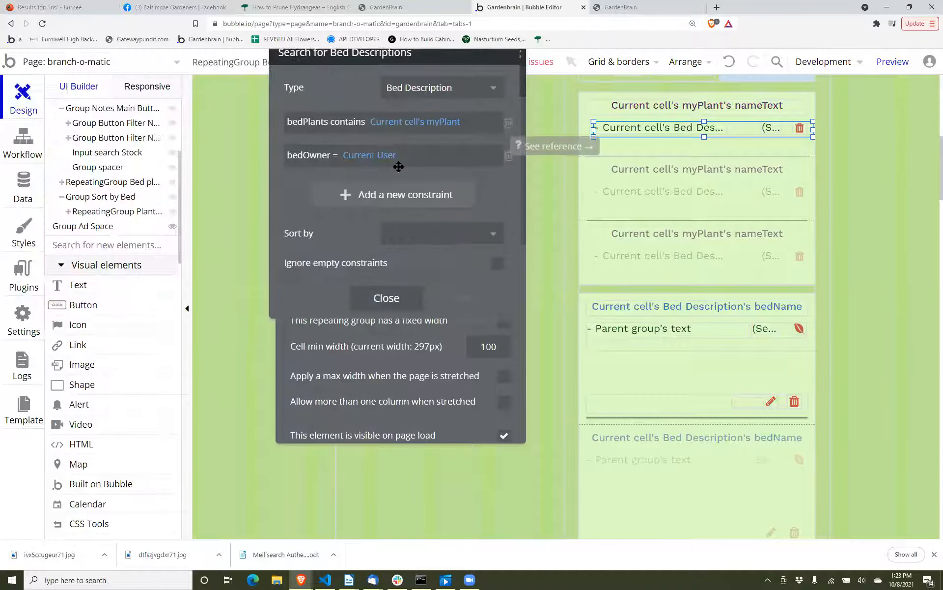
left_click_drag(139, 110, 150, 123)
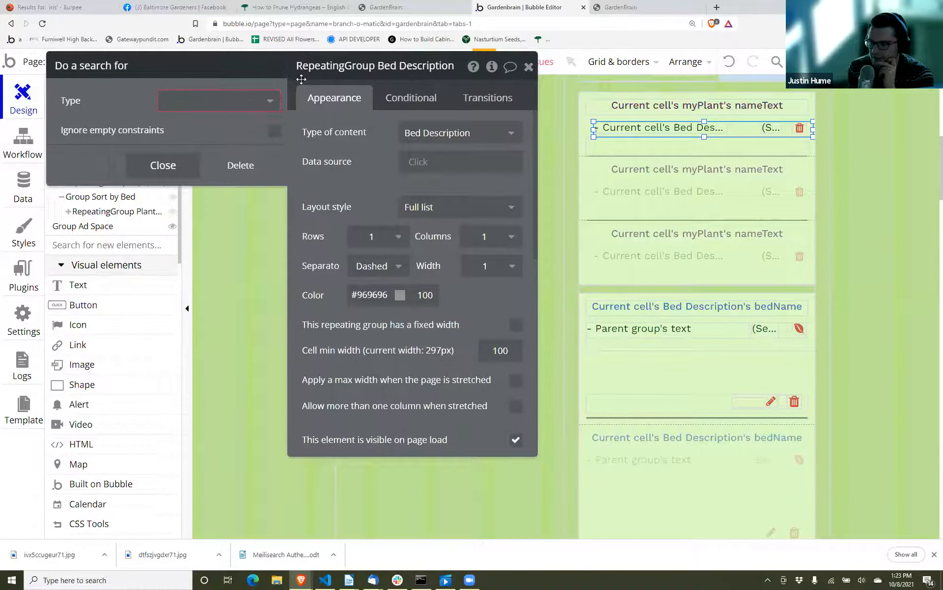
left_click(224, 166)
left_click(360, 69)
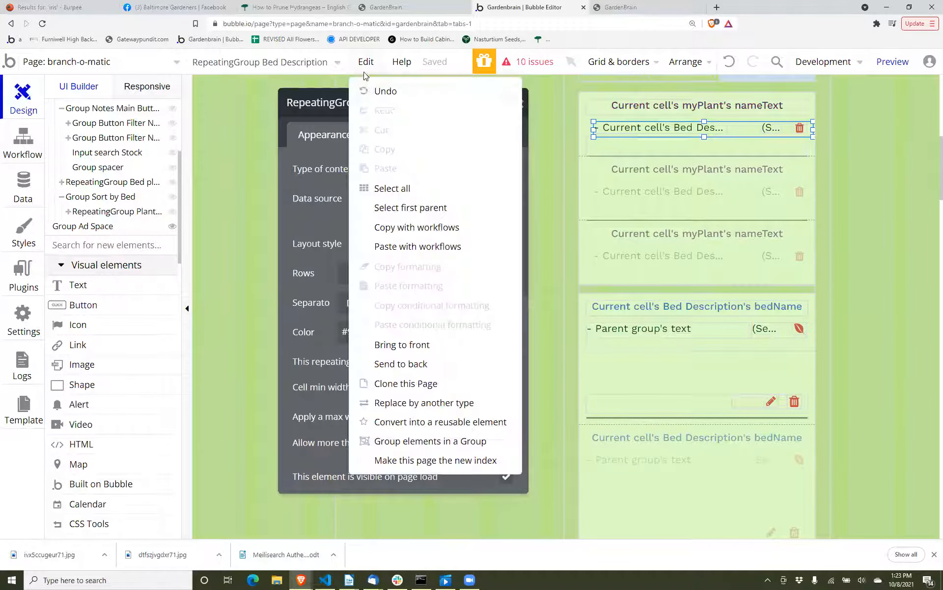
left_click(366, 92)
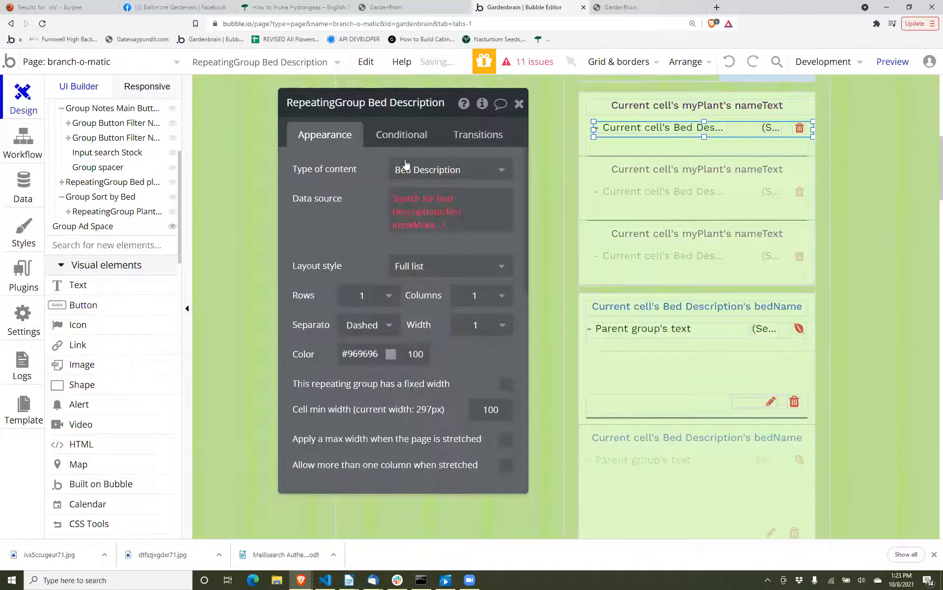
Remove the first item operator from the nested repeating group's data source, keeping only the search for Bed Descriptions.
left_click(429, 224)
key("BackSpace")
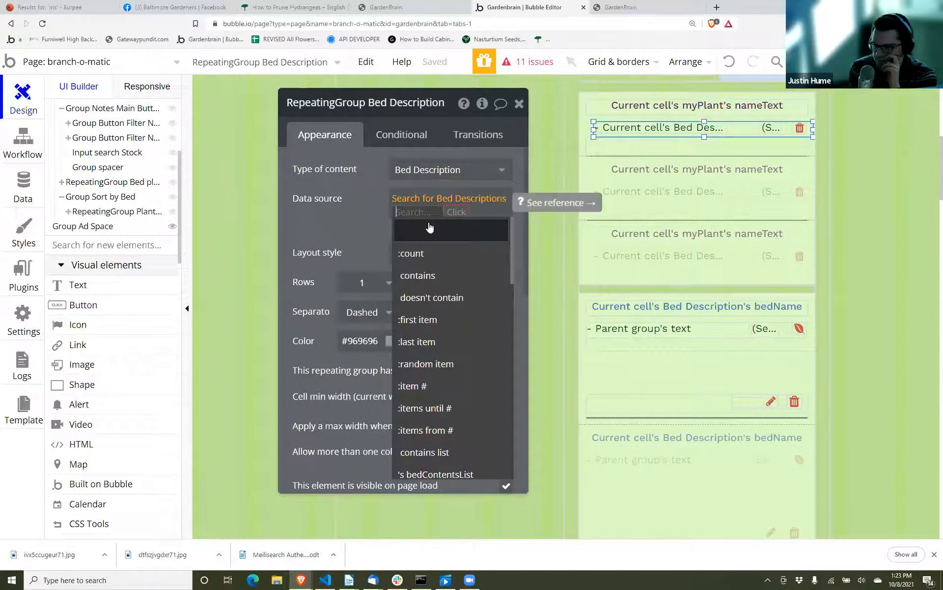
left_click(373, 221)
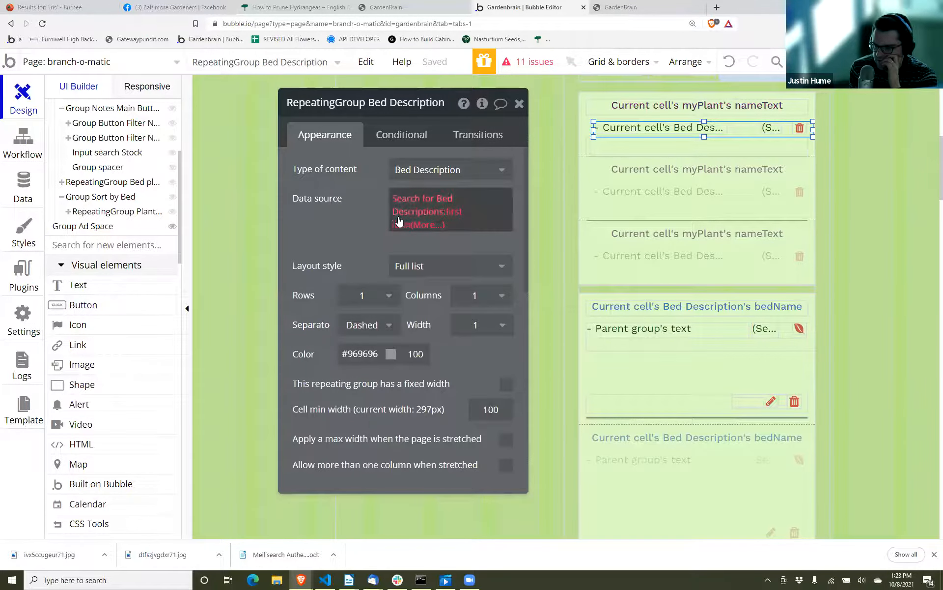
left_click(399, 226)
left_click(398, 199)
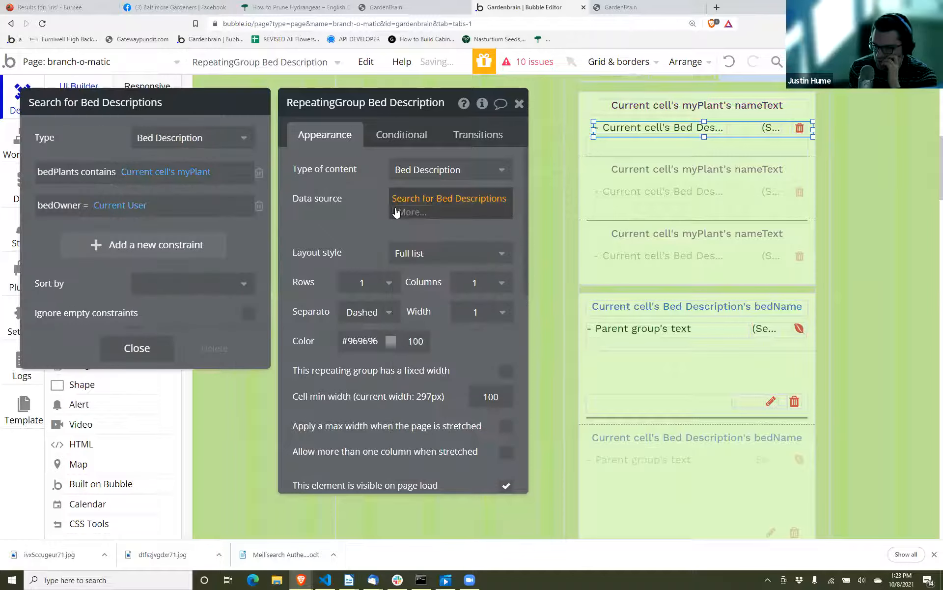
left_click(349, 204)
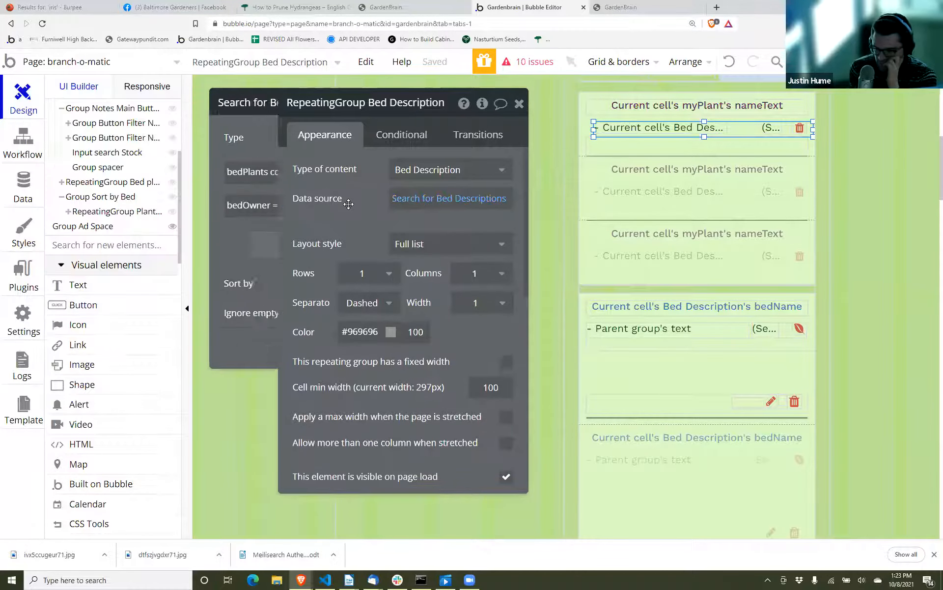
Check the plant list in the app preview and make the nested group's bed text show Current cell's Bed Description's bedName.
left_click(629, 14)
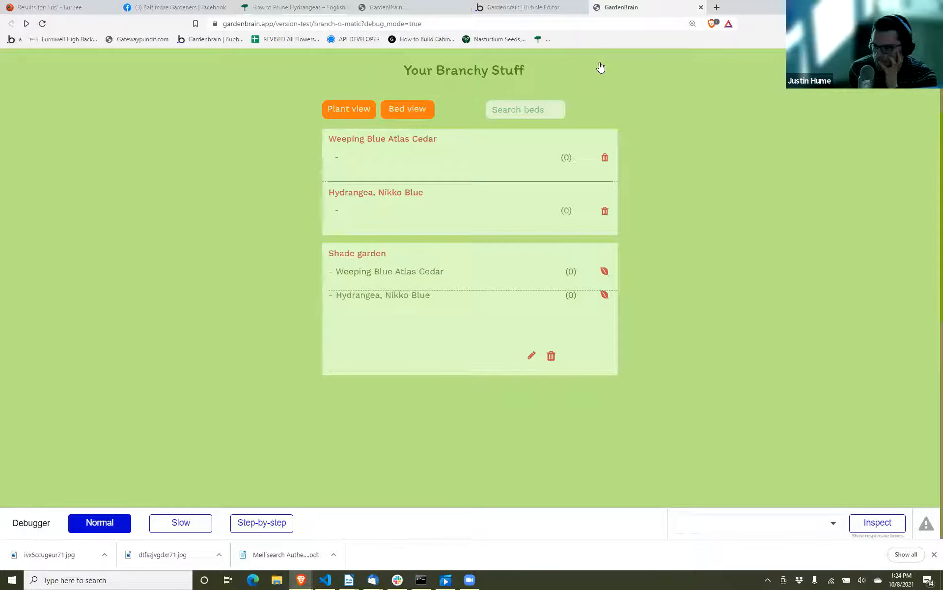
left_click(538, 7)
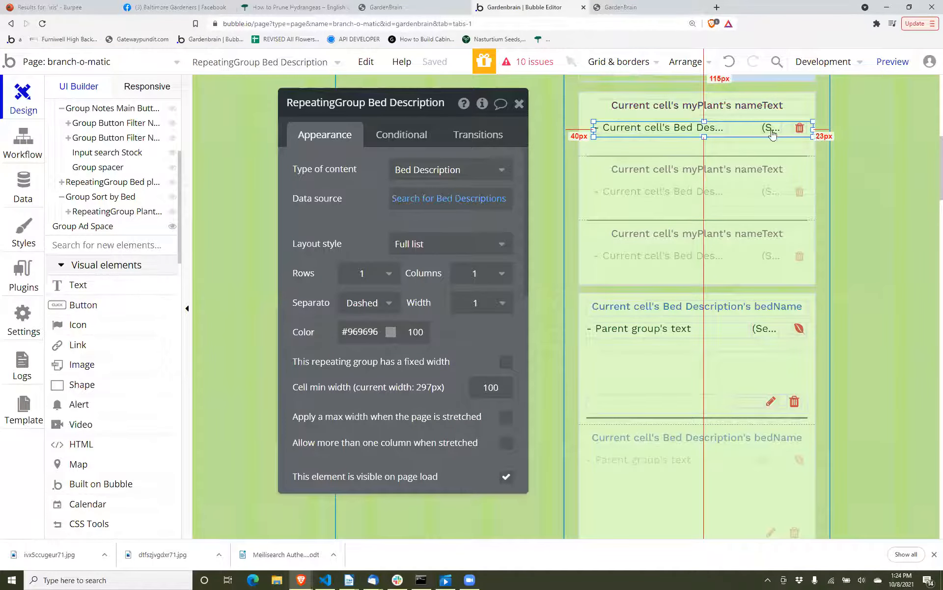
left_click(706, 134)
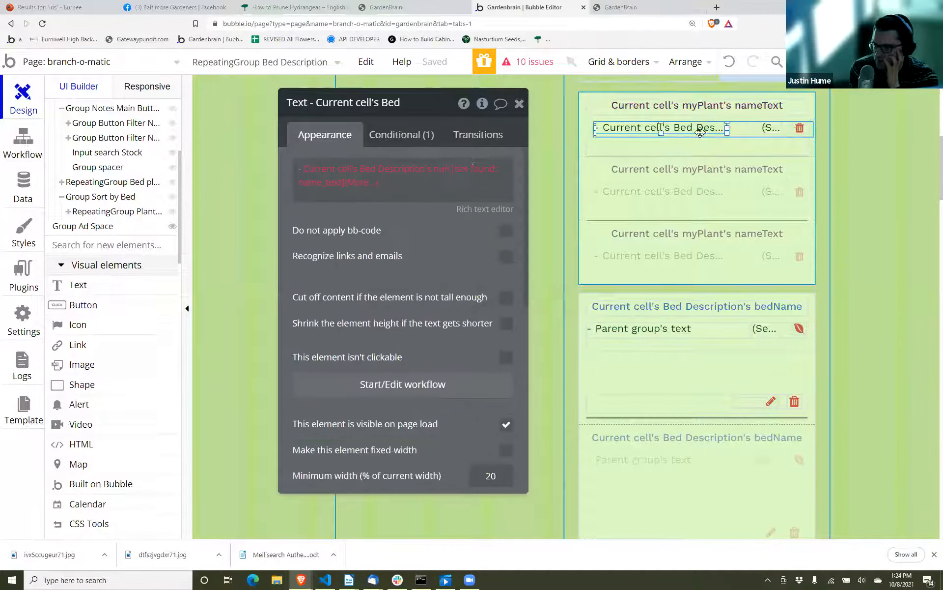
left_click(442, 165)
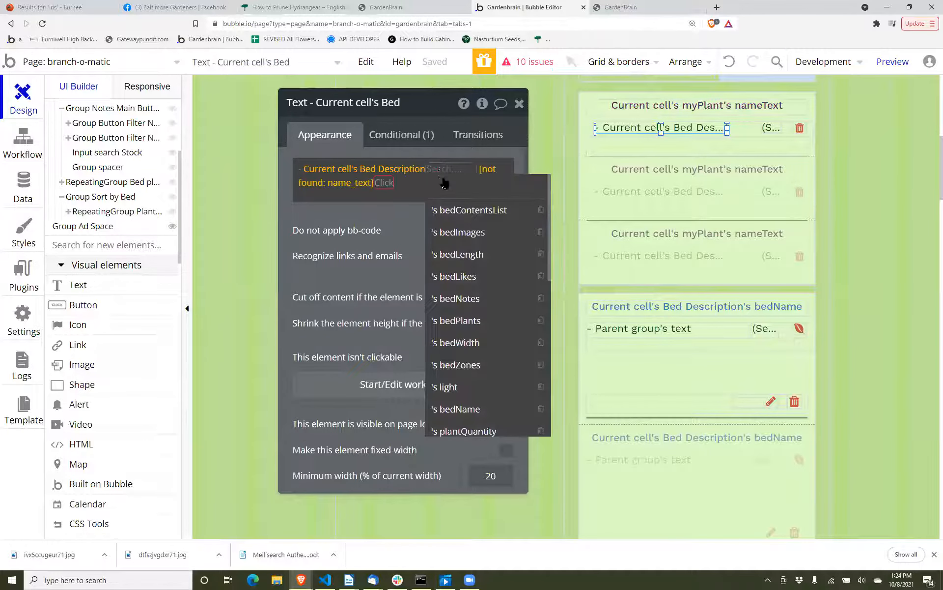
type("bed")
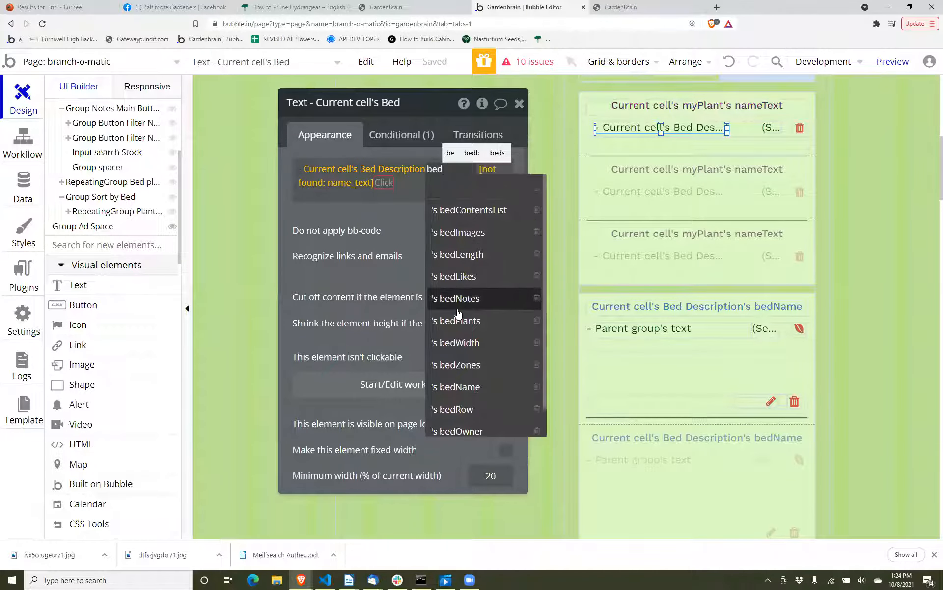
left_click(471, 387)
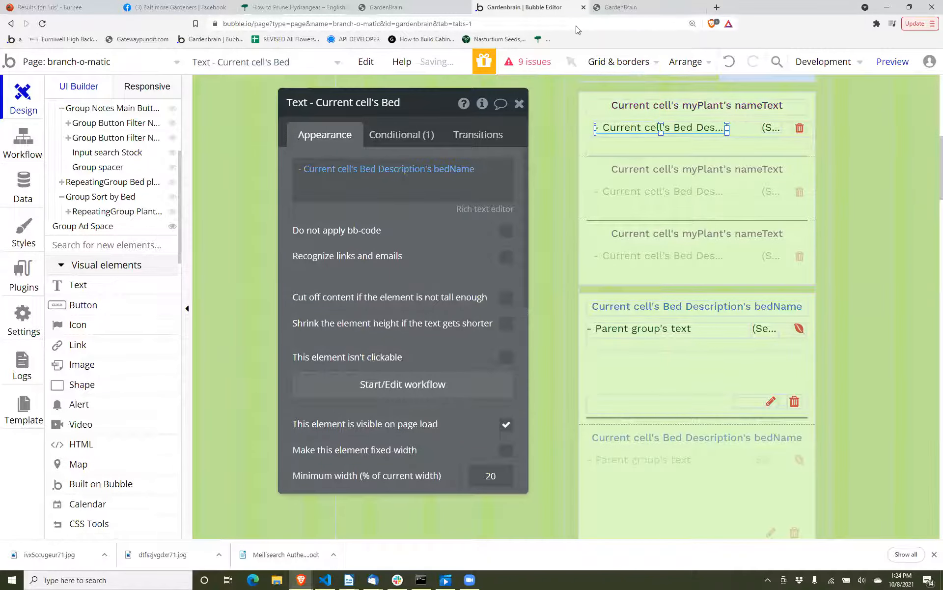
Reload the GardenBrain preview page and check the bed names and counts listed under each plant.
left_click(623, 7)
key("F5")
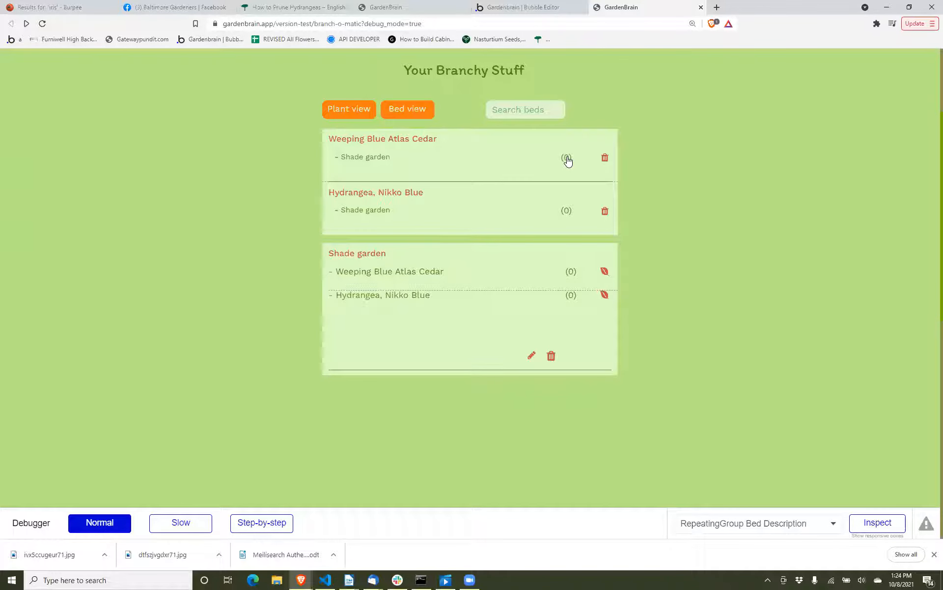
left_click(520, 7)
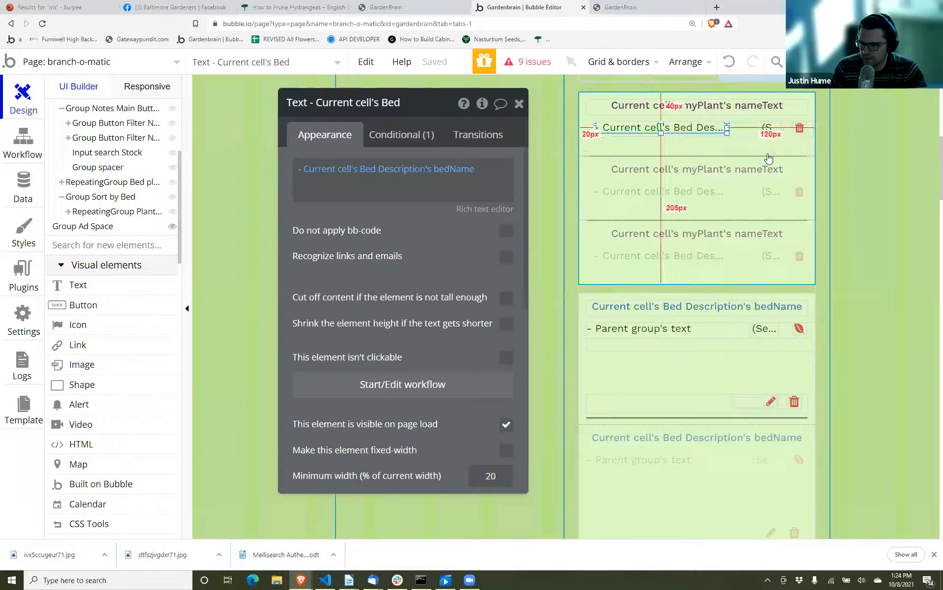
Examine the plant, bed and quantity values of the All BedContents entries in the development database.
left_click(769, 129)
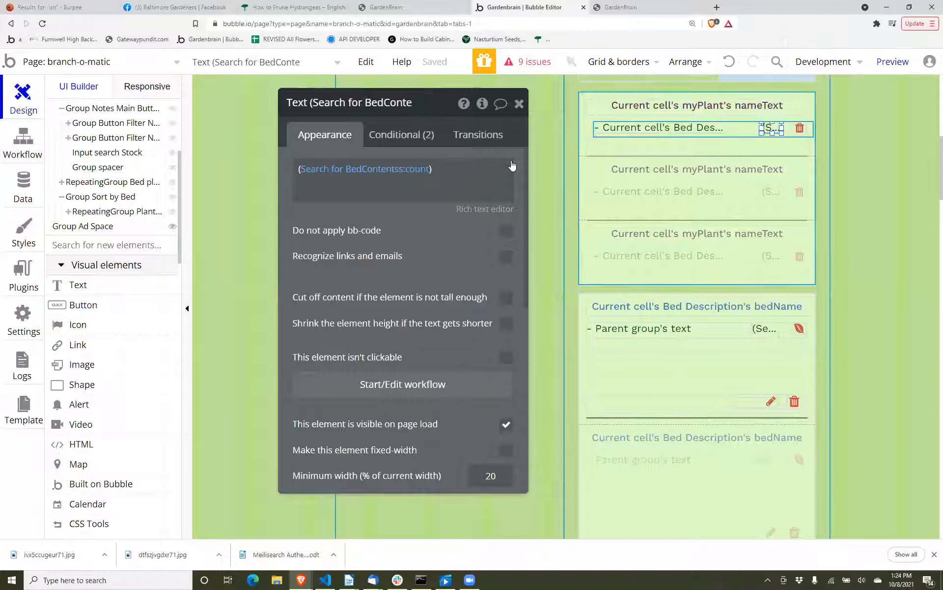
left_click(16, 185)
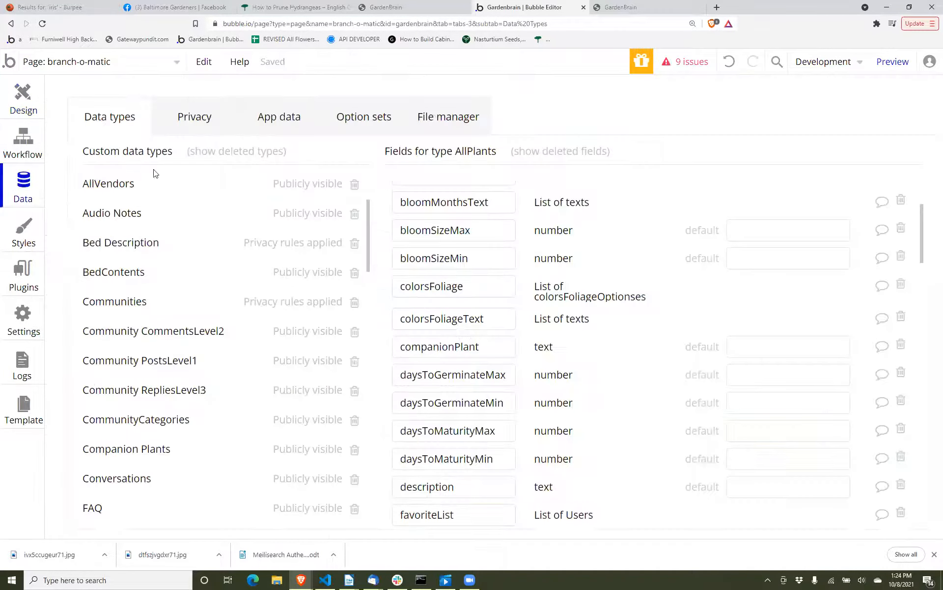
left_click(271, 120)
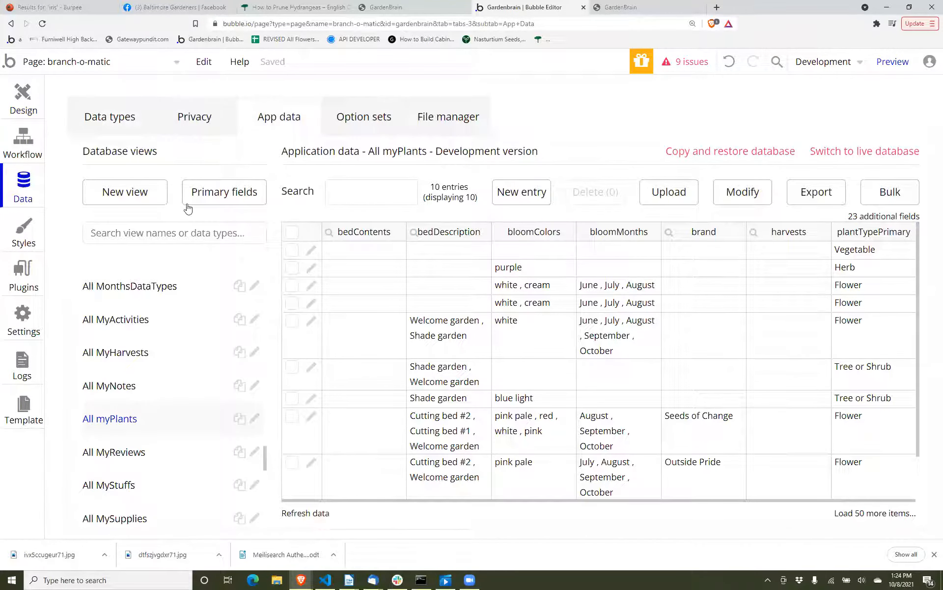
scroll(192, 382, "down", 2)
scroll(192, 382, "down", 7)
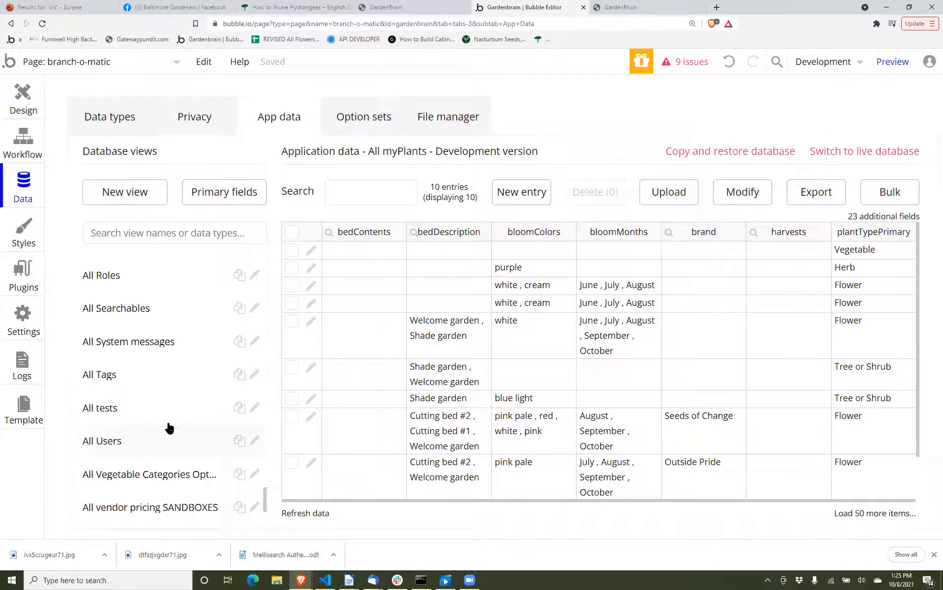
scroll(169, 428, "down", 3)
scroll(205, 406, "up", 20)
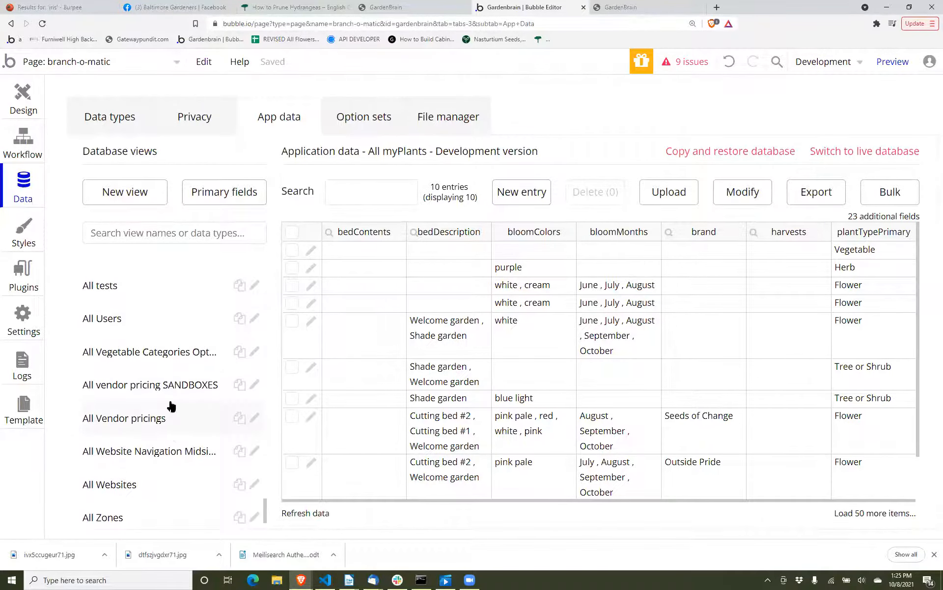
scroll(205, 298, "up", 7)
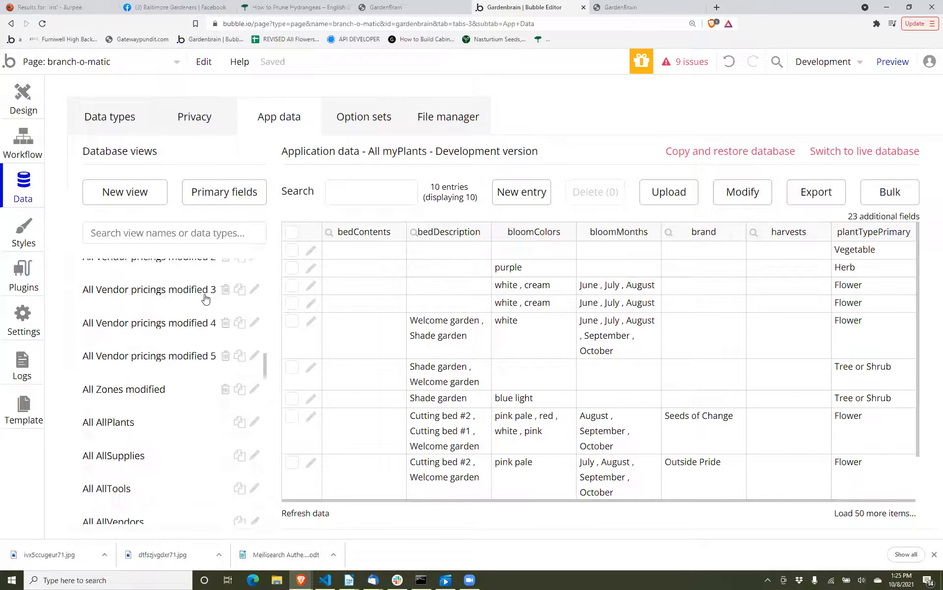
scroll(194, 320, "down", 2)
scroll(158, 359, "down", 7)
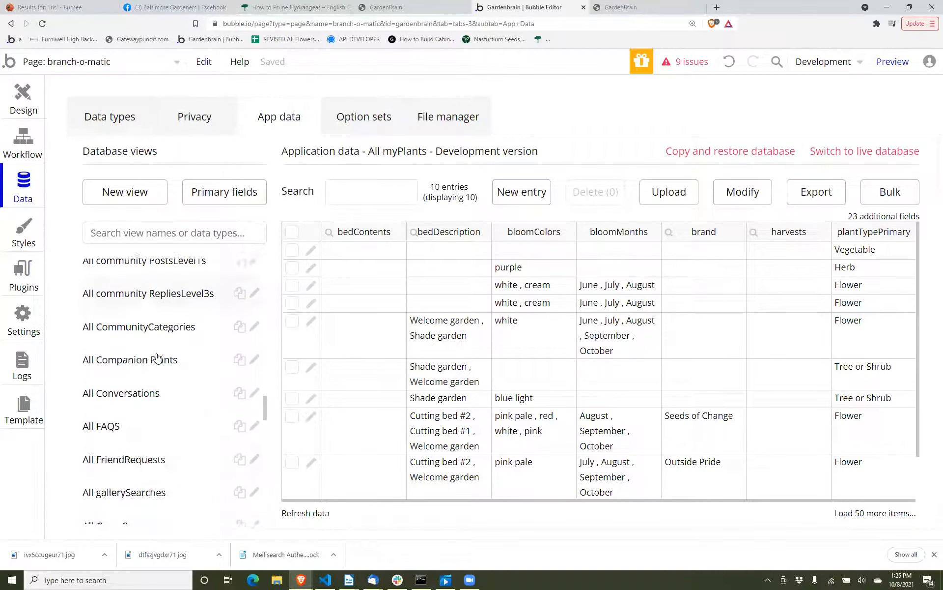
scroll(118, 349, "up", 4)
left_click(220, 338)
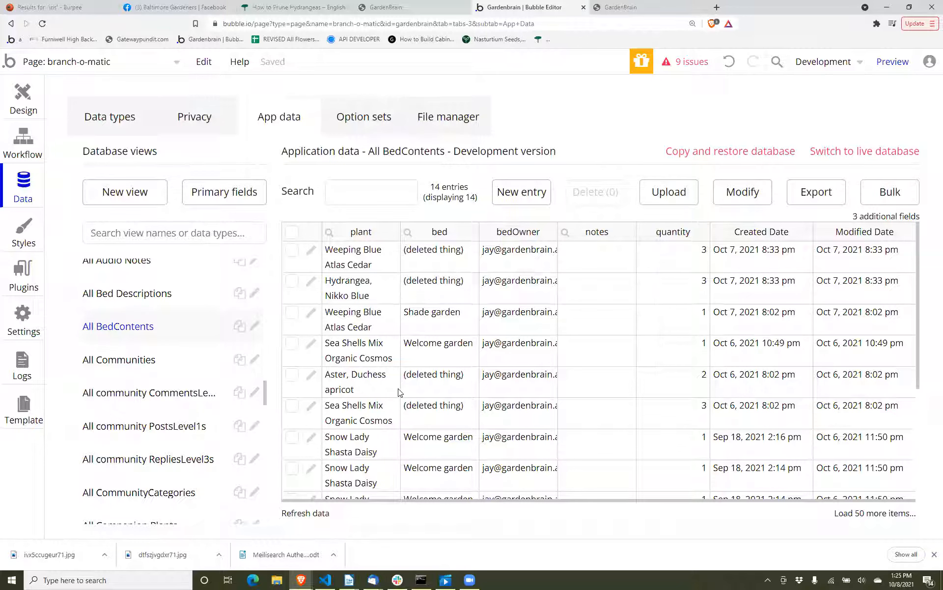
scroll(418, 383, "down", 4)
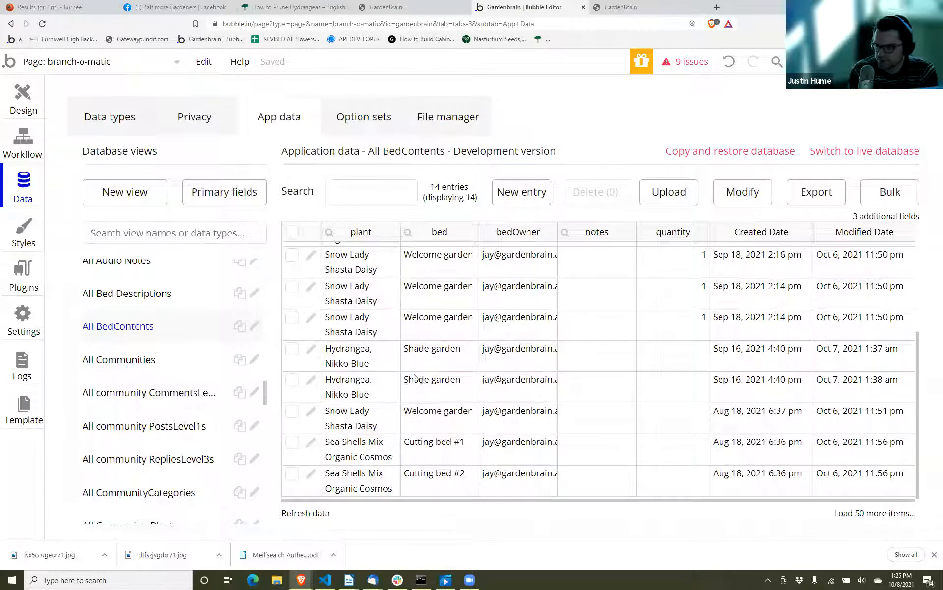
Try setting the plant constraint in the count text's BedContents search to Current cell's Bed Description's bedPlants.
left_click(27, 94)
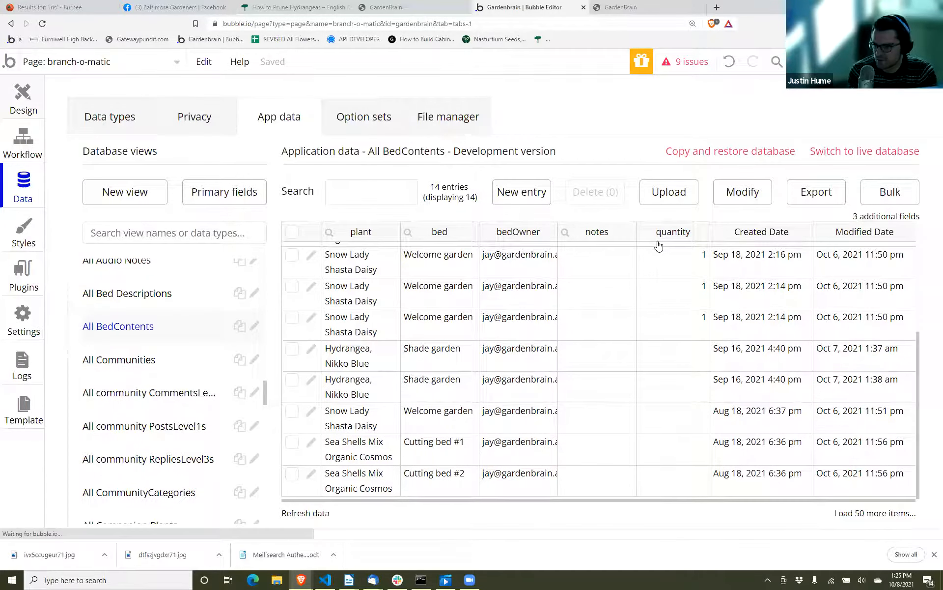
double_click(769, 129)
left_click(431, 165)
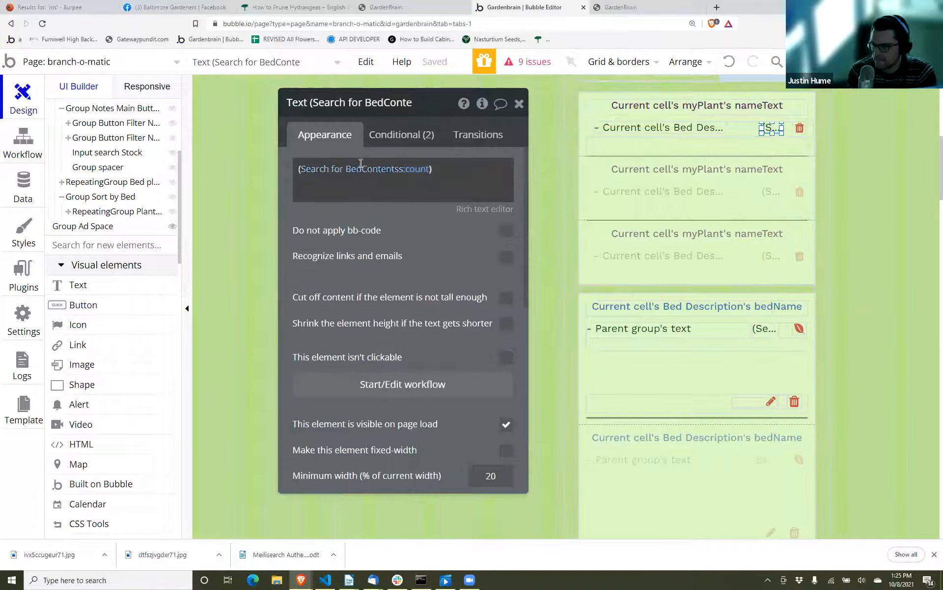
left_click(344, 169)
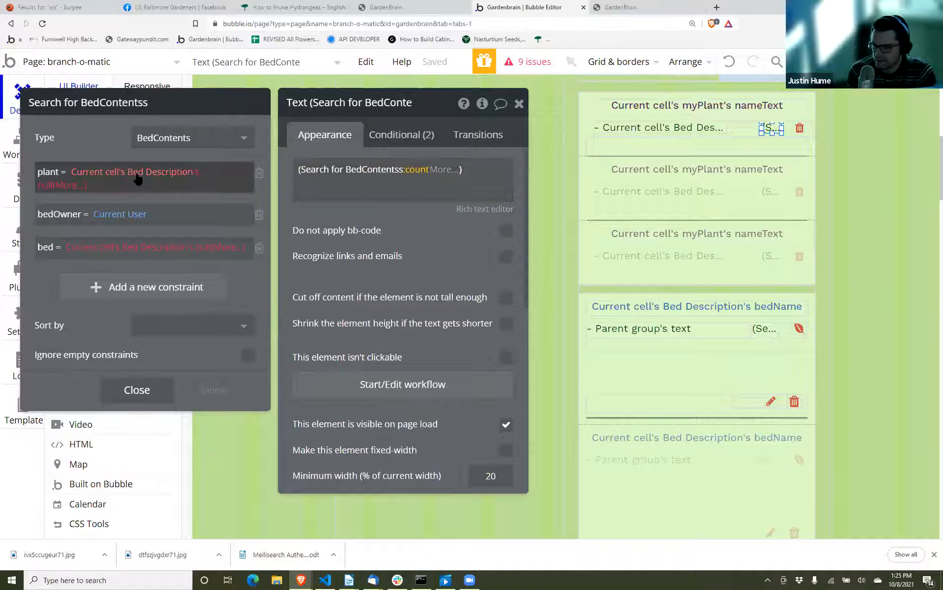
left_click(96, 180)
left_click(93, 173)
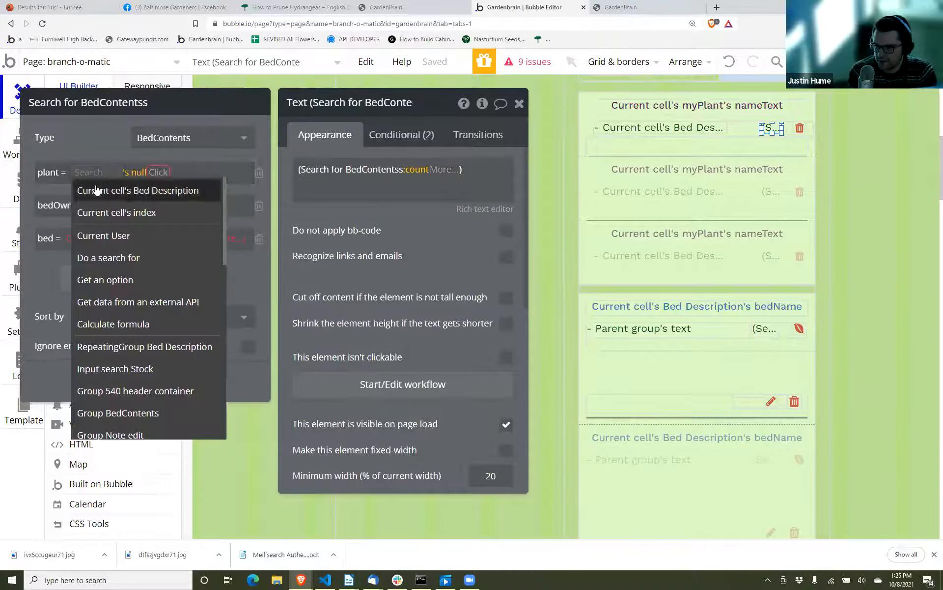
left_click(96, 190)
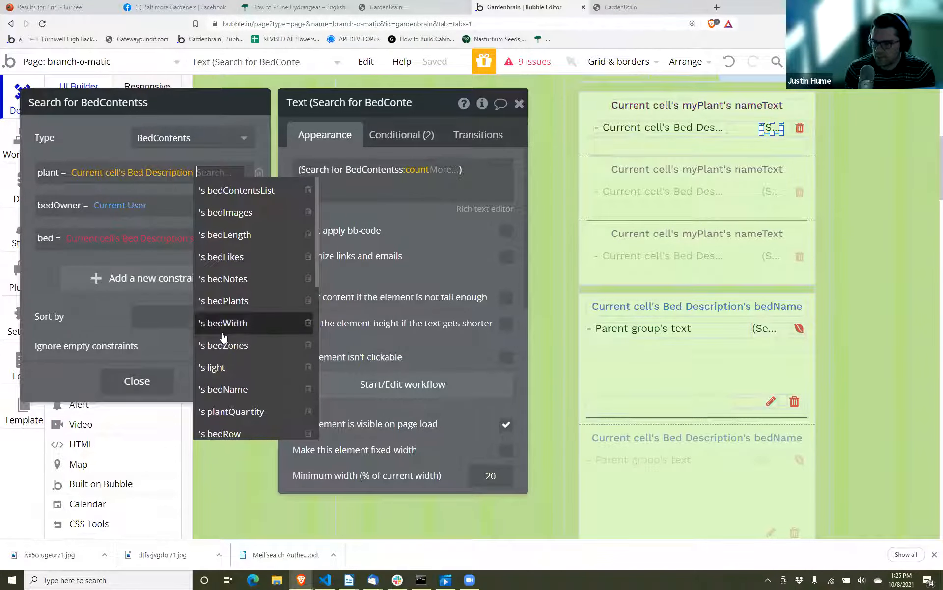
type("pl")
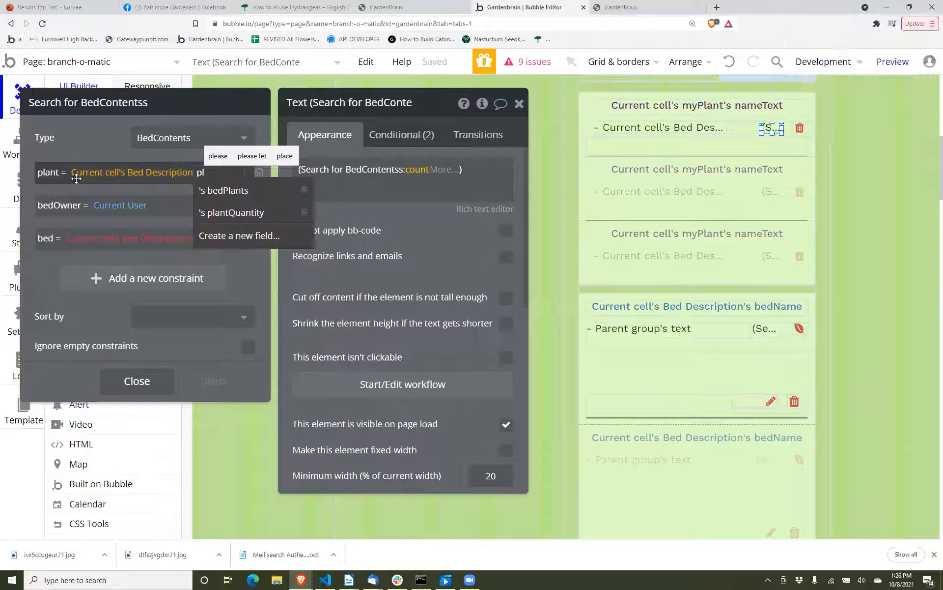
left_click(76, 178)
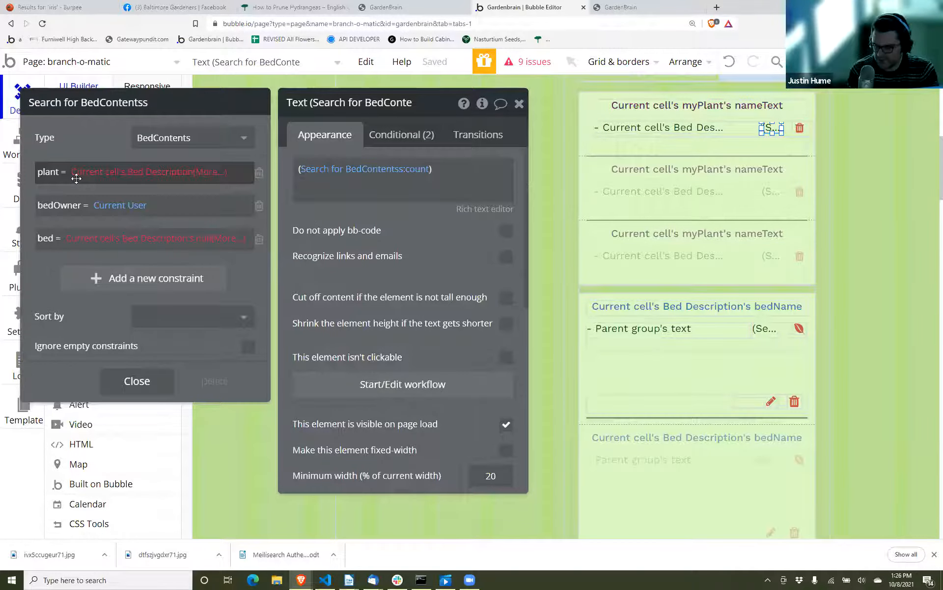
left_click(218, 180)
type("bedp")
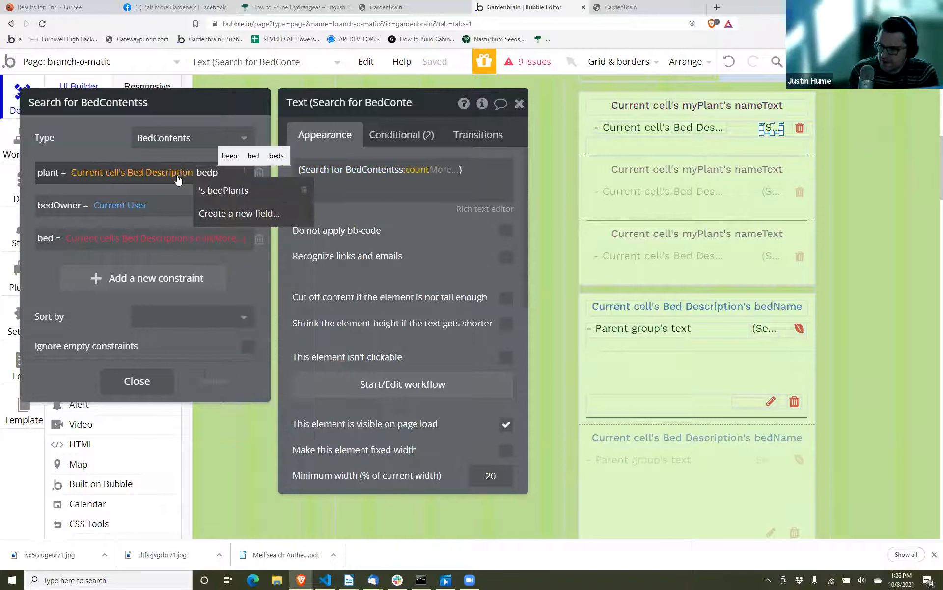
left_click(225, 190)
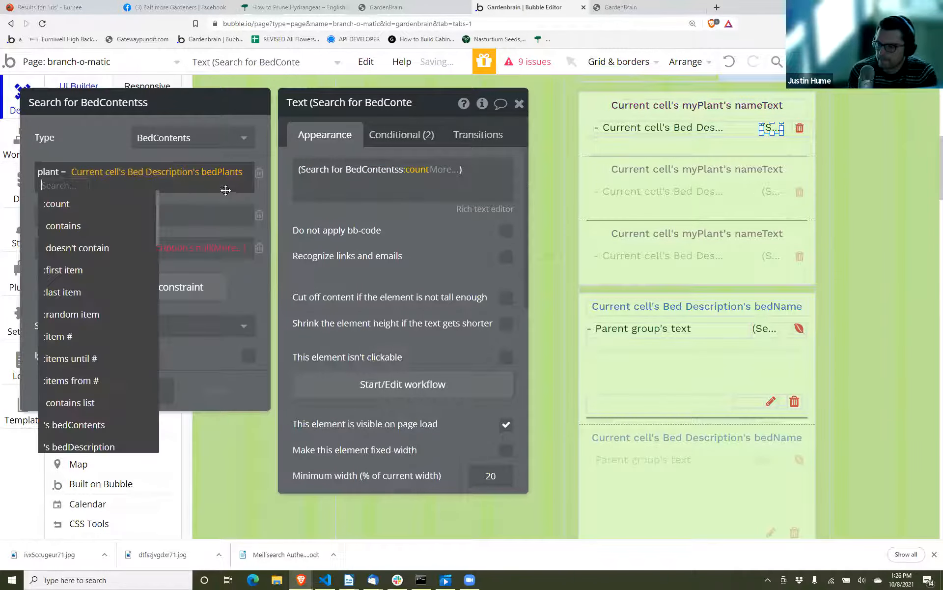
left_click(173, 202)
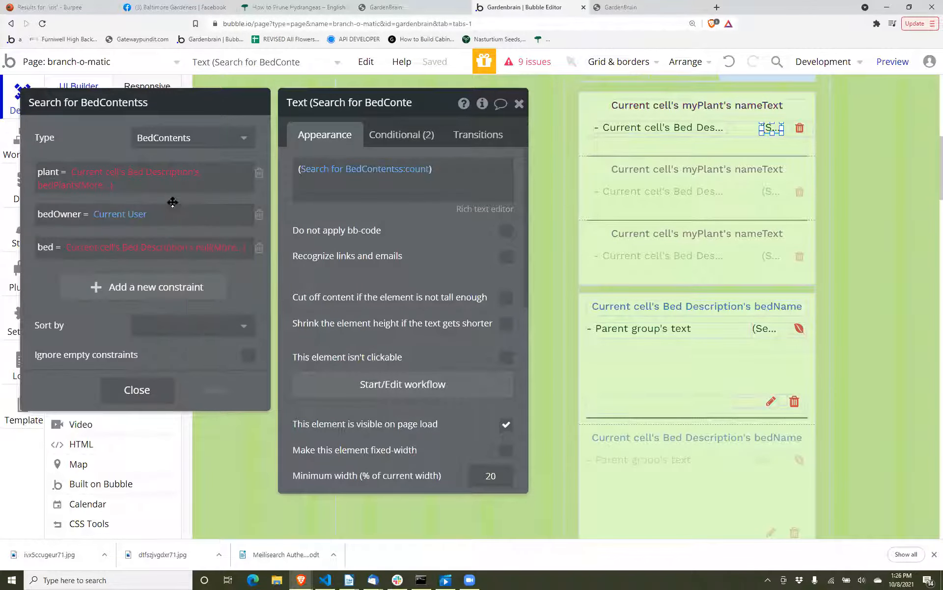
Try extending the plant constraint's bedPlants expression with nameText.
left_click(89, 185)
scroll(108, 231, "down", 5)
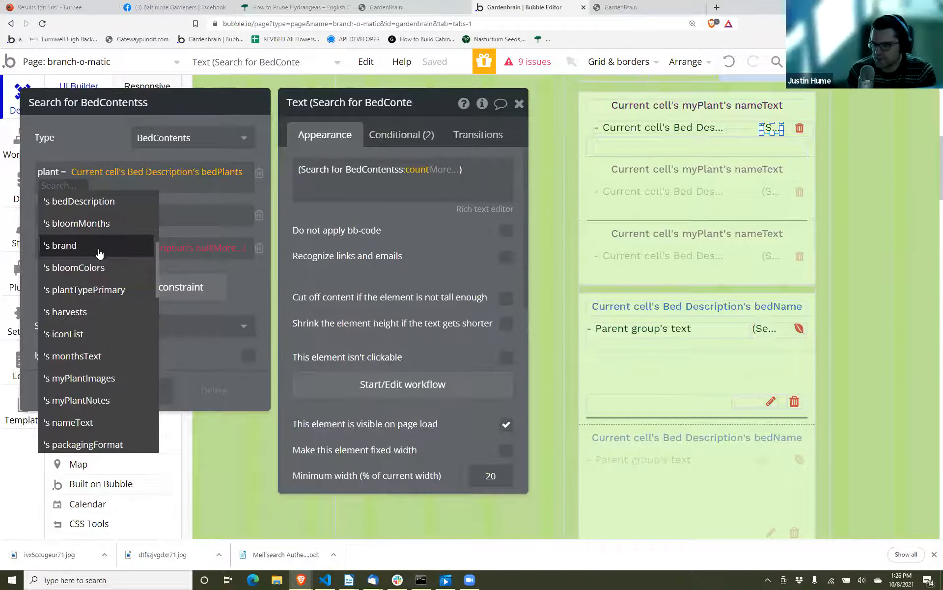
left_click(86, 422)
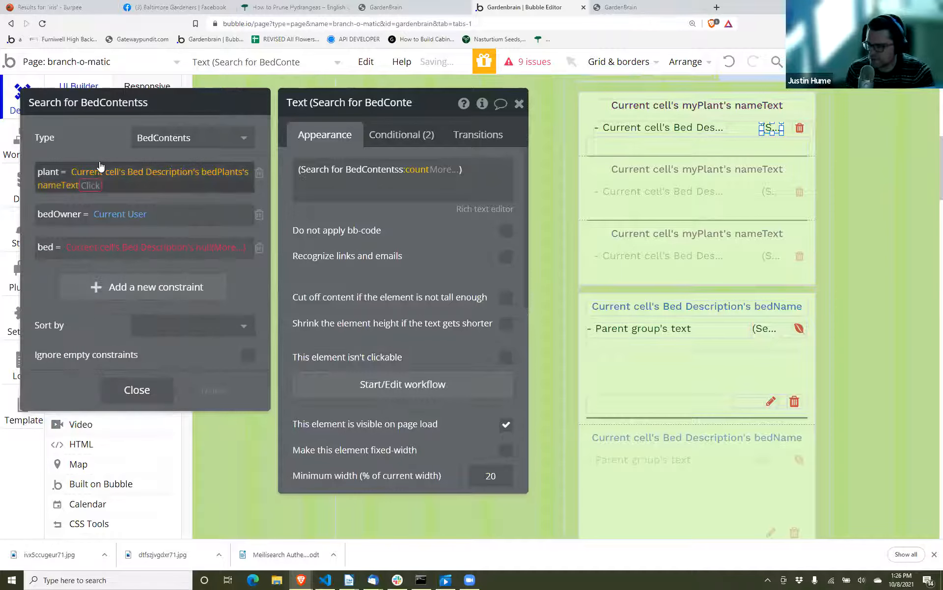
left_click(99, 141)
Clear the whole expression from the plant constraint of the count text's BedContents search.
right_click(100, 173)
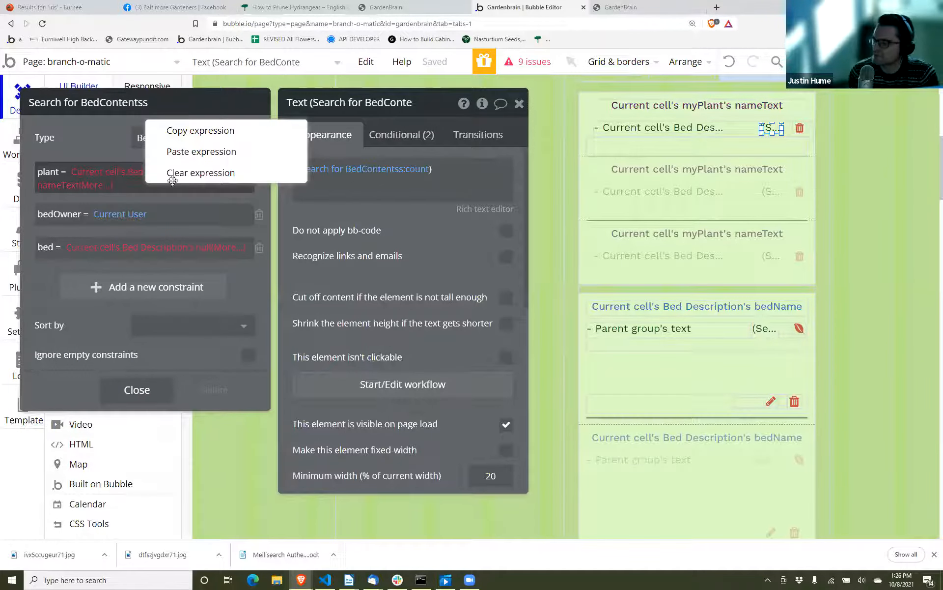
left_click(183, 173)
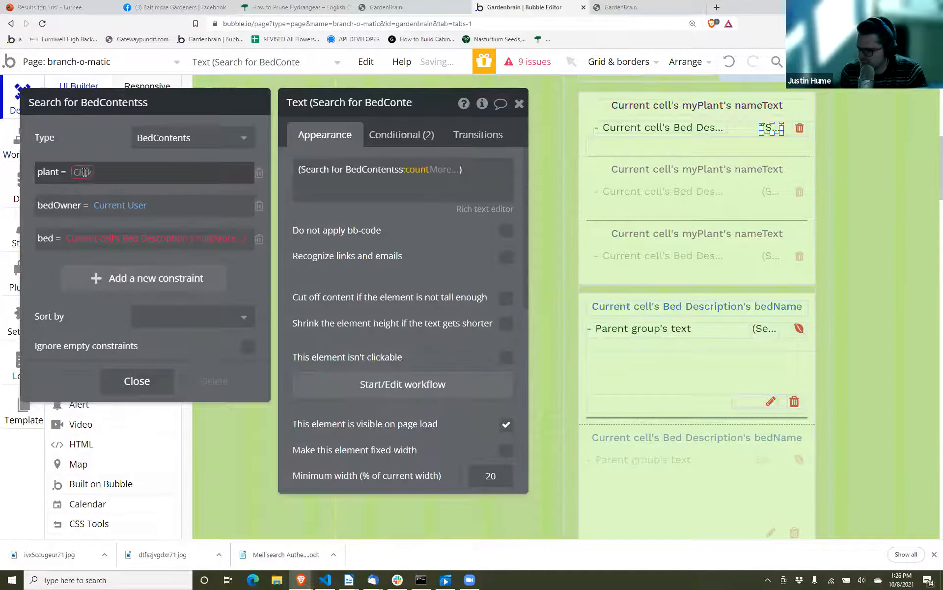
left_click(83, 172)
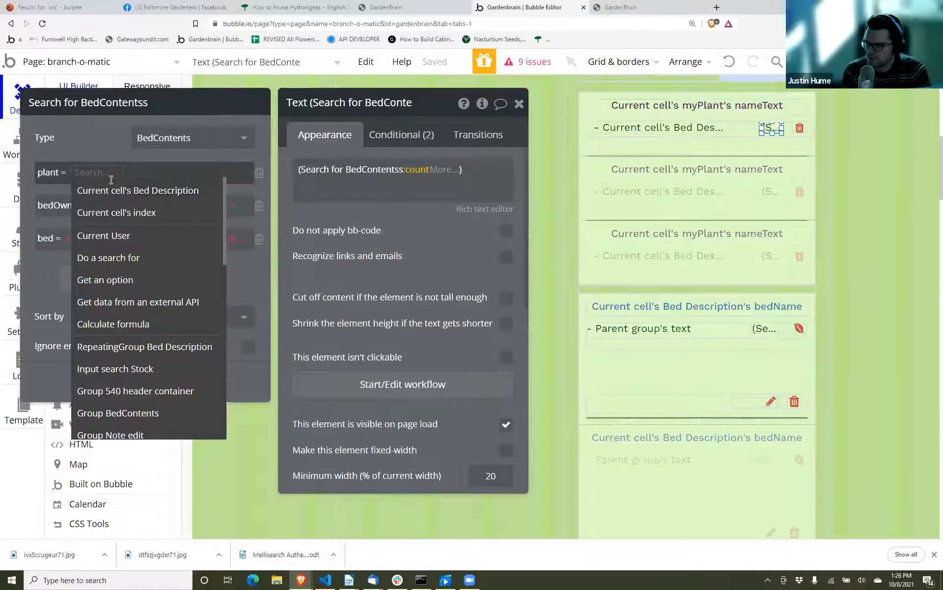
left_click(108, 154)
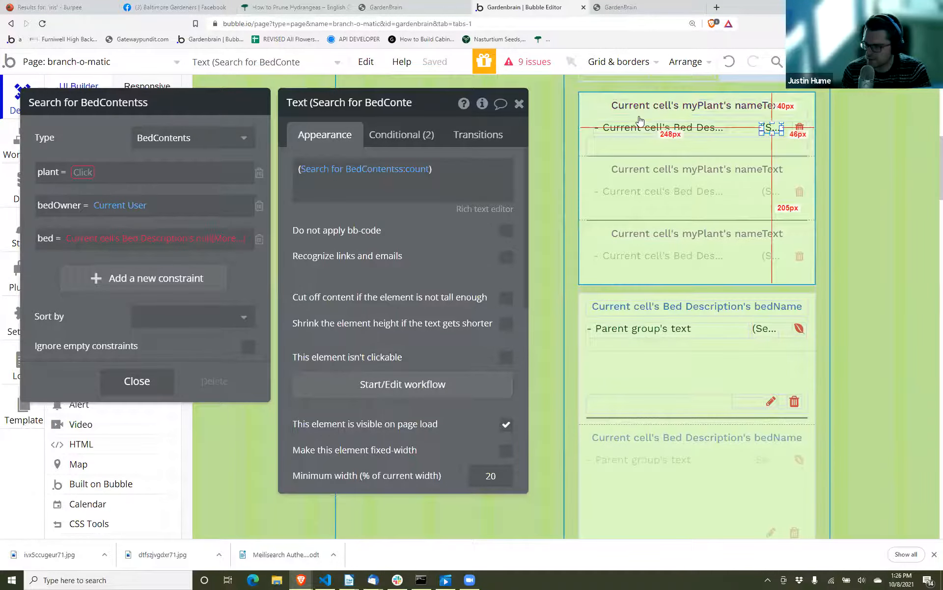
Wrap the plant name text of the Bed plants repeating group in a Group and name it Group myPlant Title.
left_click(593, 106)
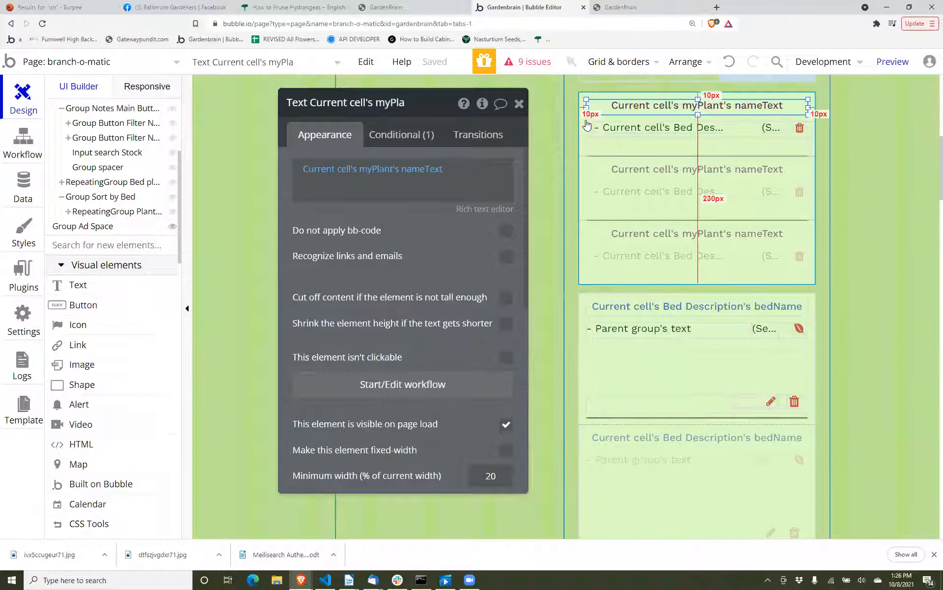
left_click(596, 147)
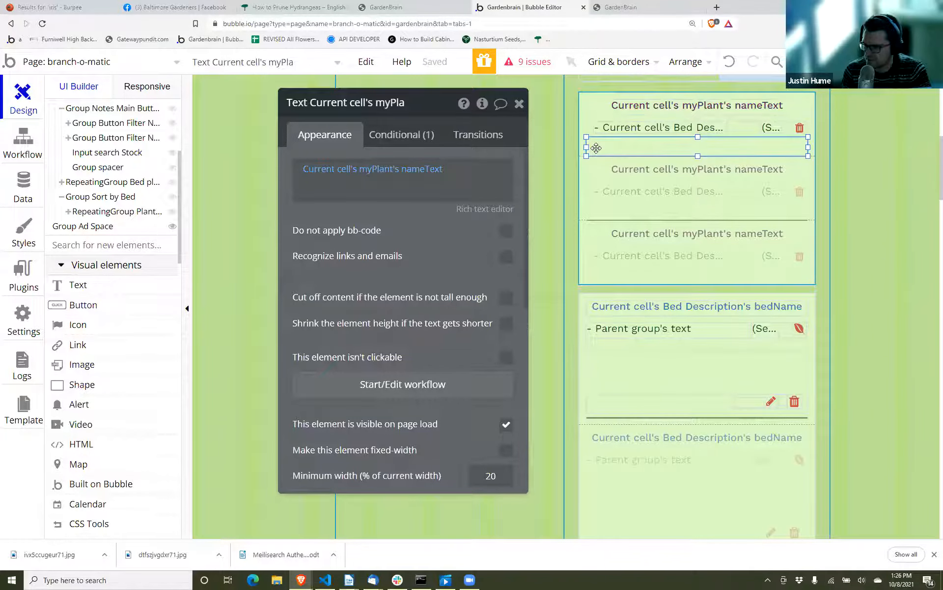
left_click(639, 173)
right_click(630, 107)
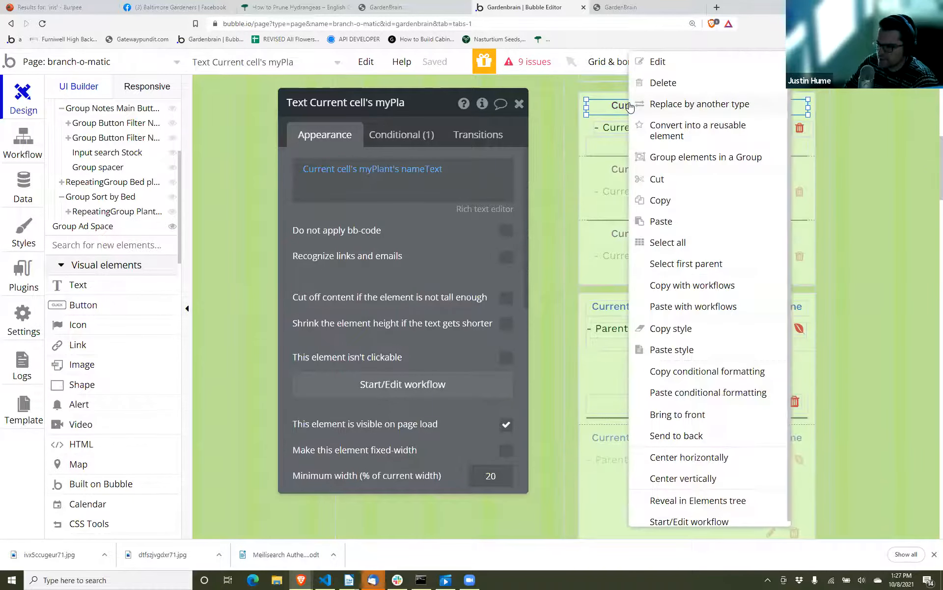
left_click(660, 152)
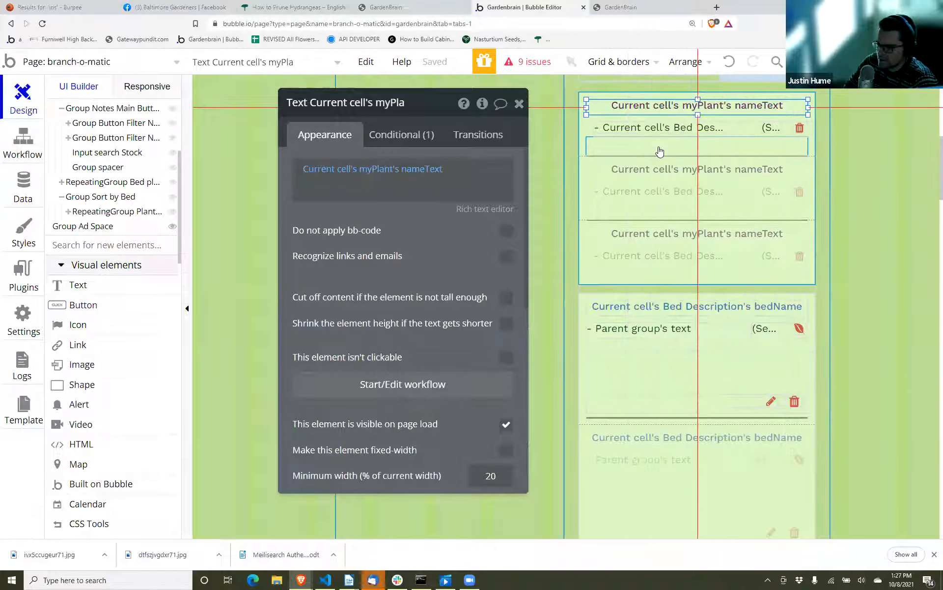
double_click(417, 103)
left_click(414, 100)
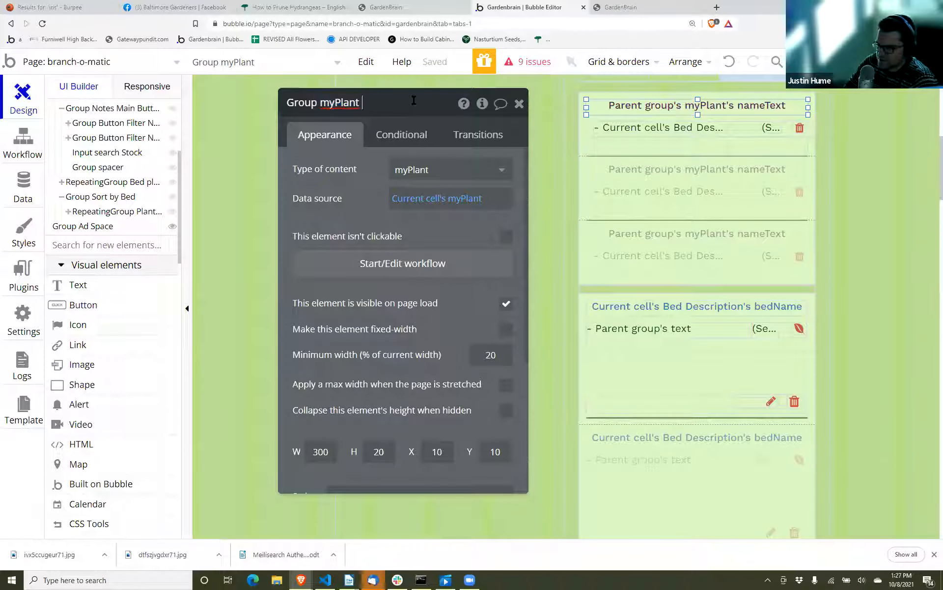
type("Title")
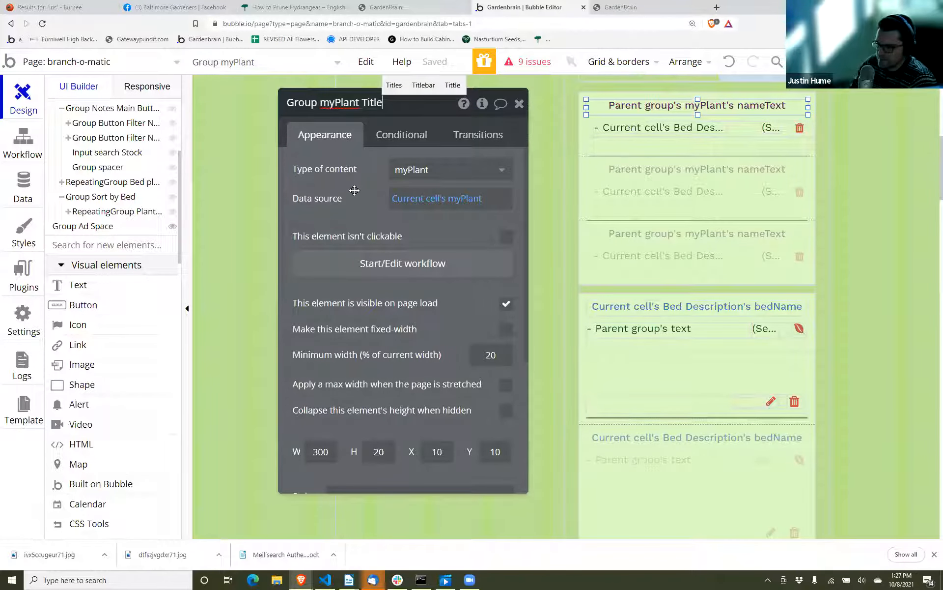
key("Return")
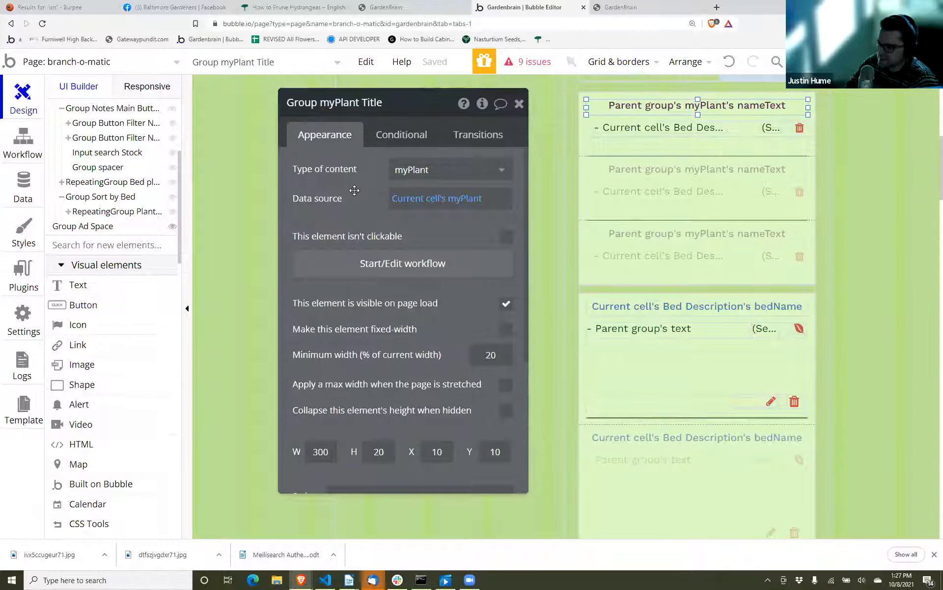
left_click(616, 227)
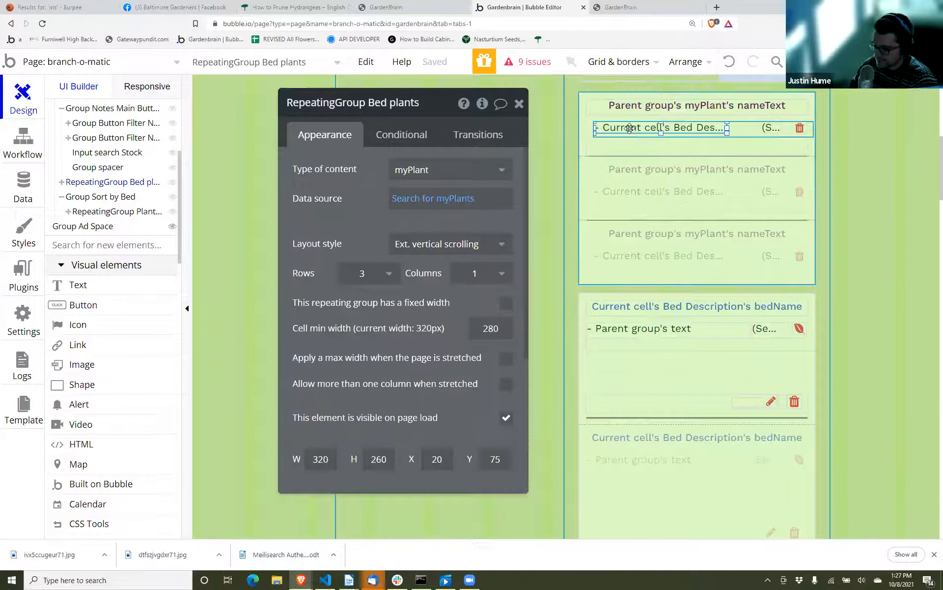
left_click(632, 132)
left_click(320, 168)
type("gr 's bedName")
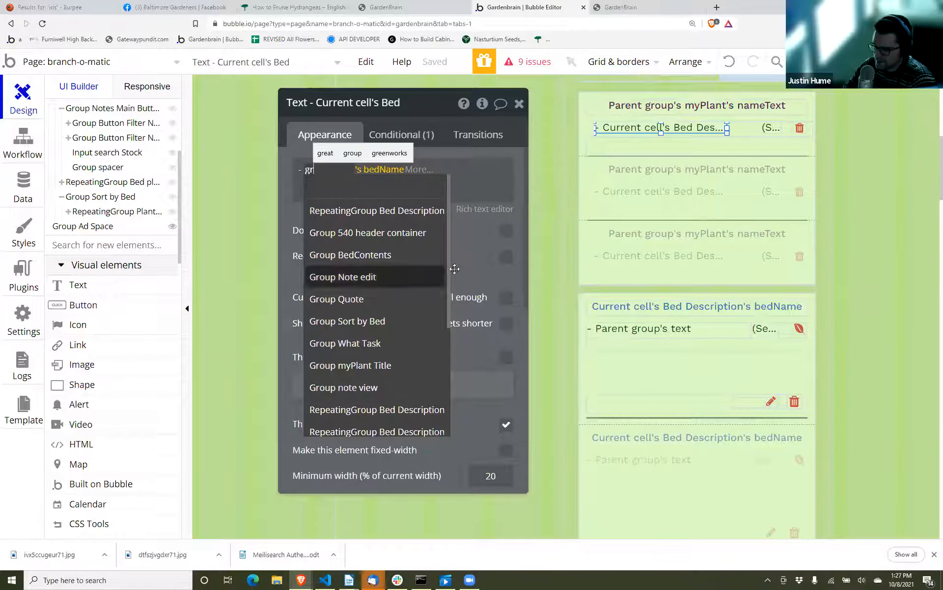
left_click(466, 258)
Set the plant constraint of the count text's BedContents search to Group myPlant Title's myPlant.
left_click(772, 128)
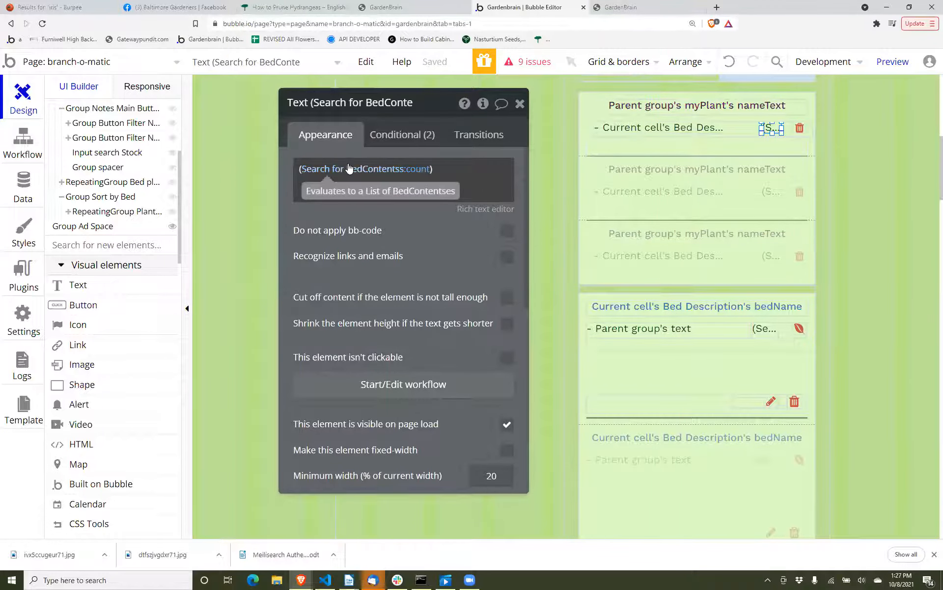
left_click(358, 170)
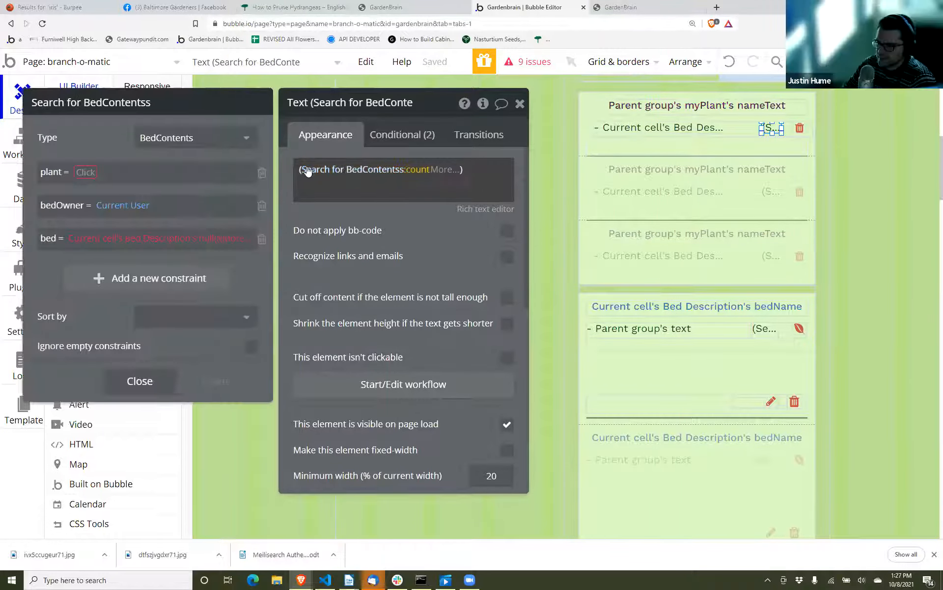
left_click(88, 171)
type("tit")
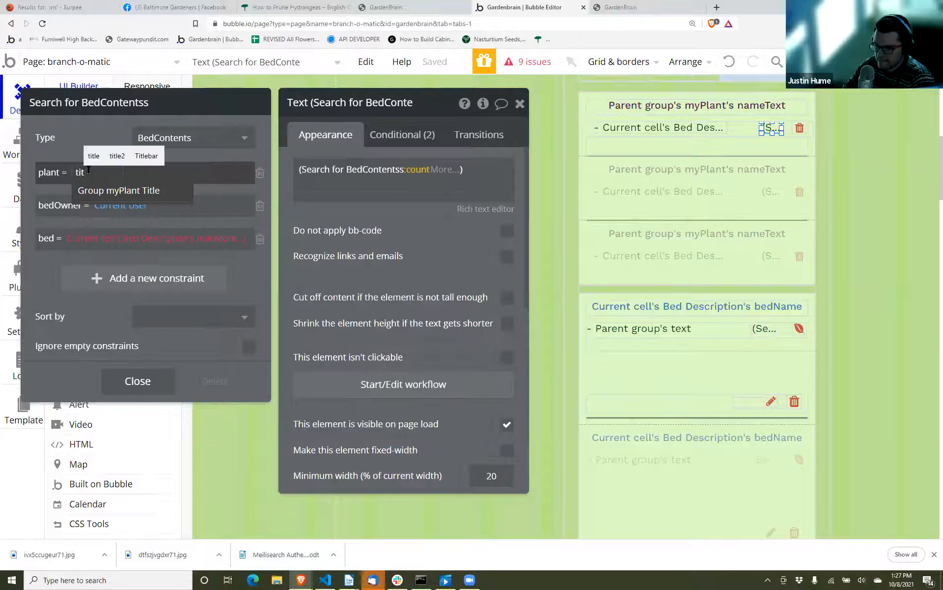
left_click(96, 190)
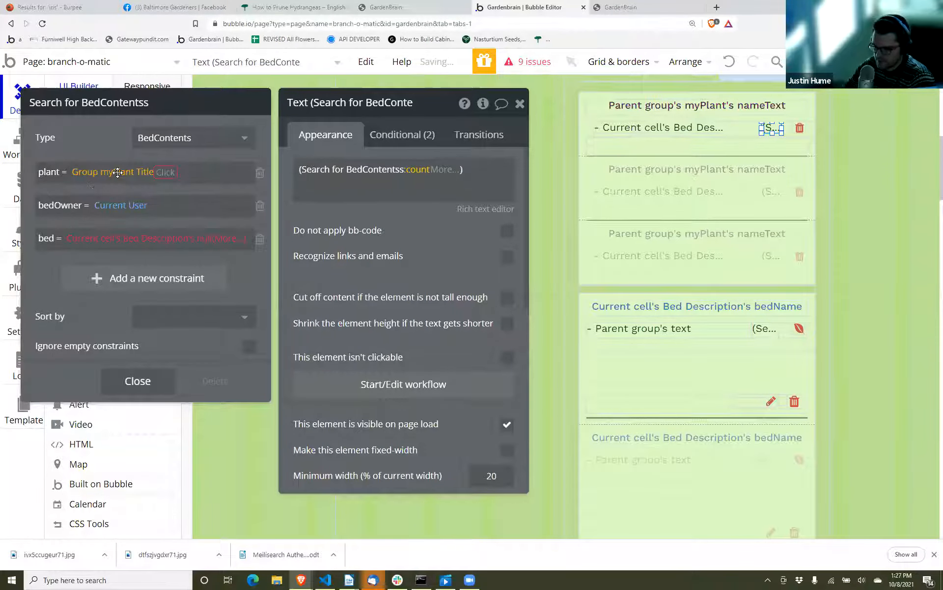
left_click(169, 175)
Try setting the bed constraint of the count text's BedContents search to Current cell's Bed Description's bedName.
left_click(639, 133)
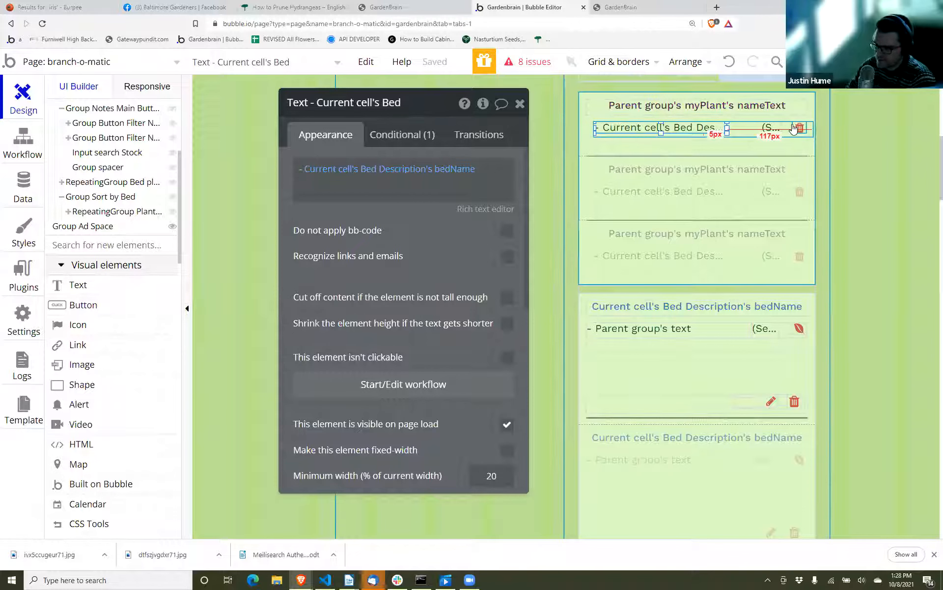
left_click(767, 129)
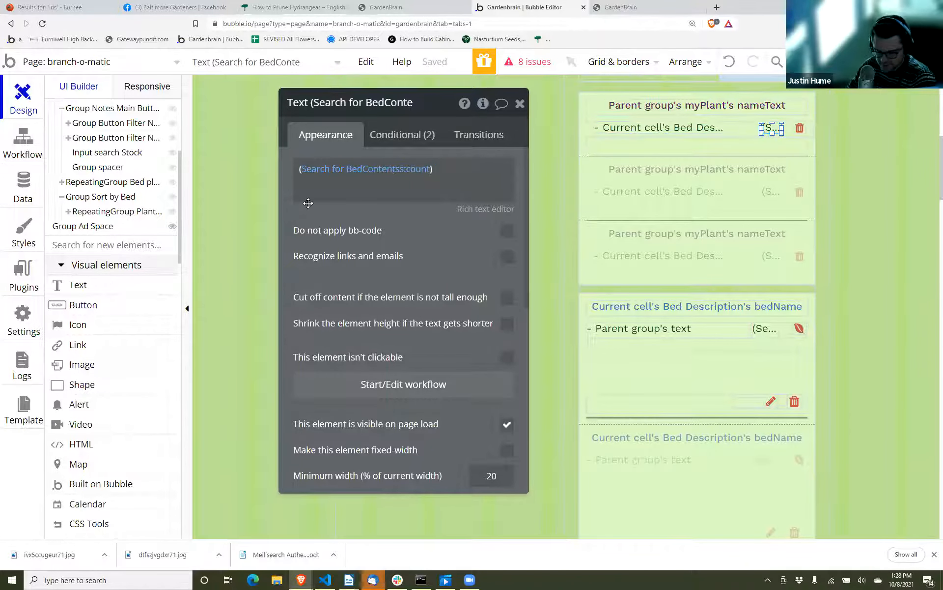
left_click(326, 172)
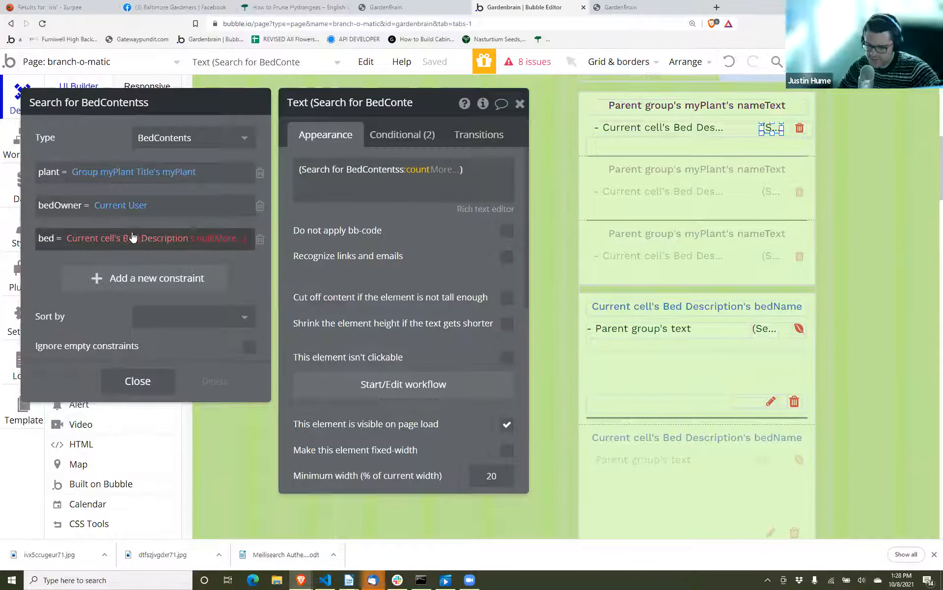
left_click(95, 239)
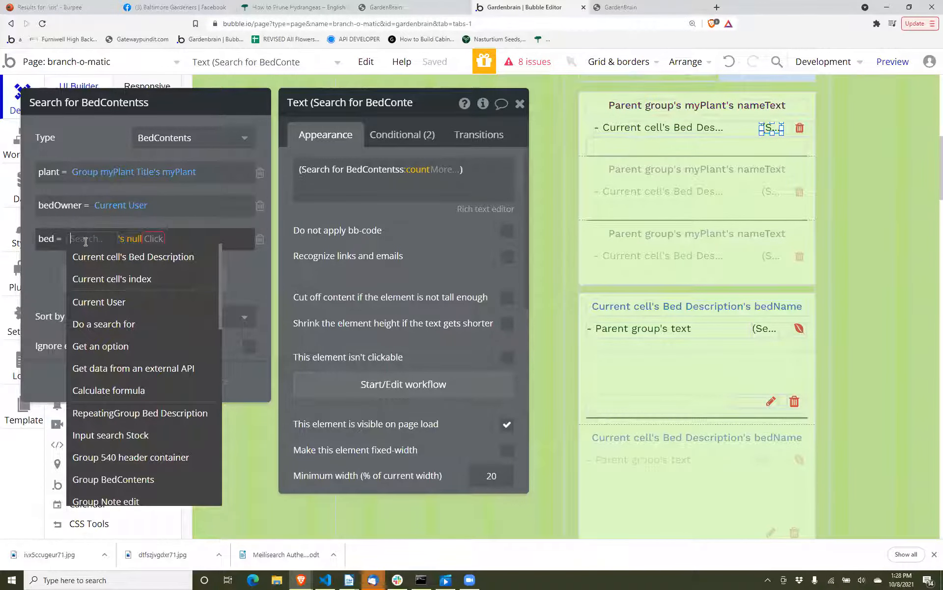
left_click(620, 128)
left_click(768, 137)
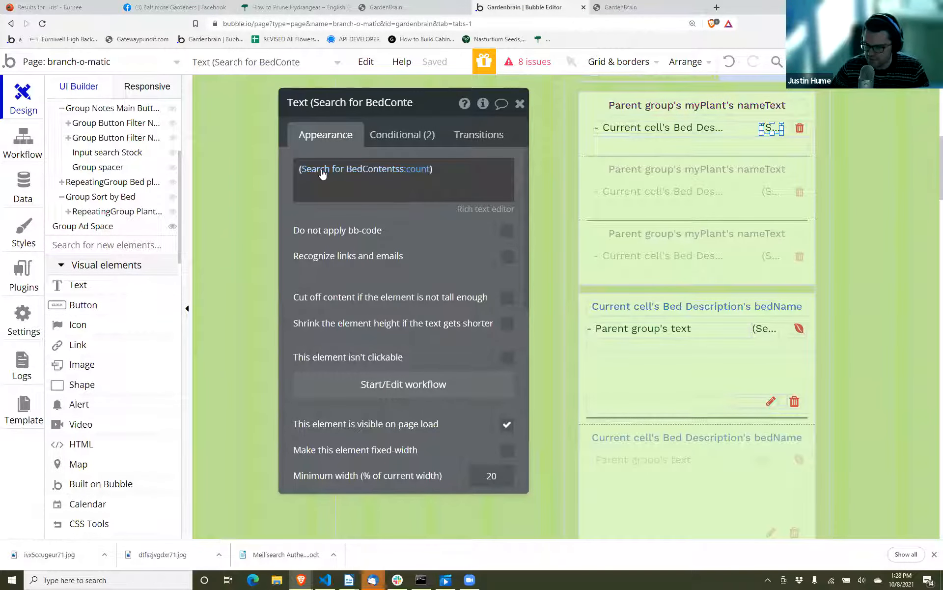
left_click(322, 173)
left_click(231, 244)
type("be")
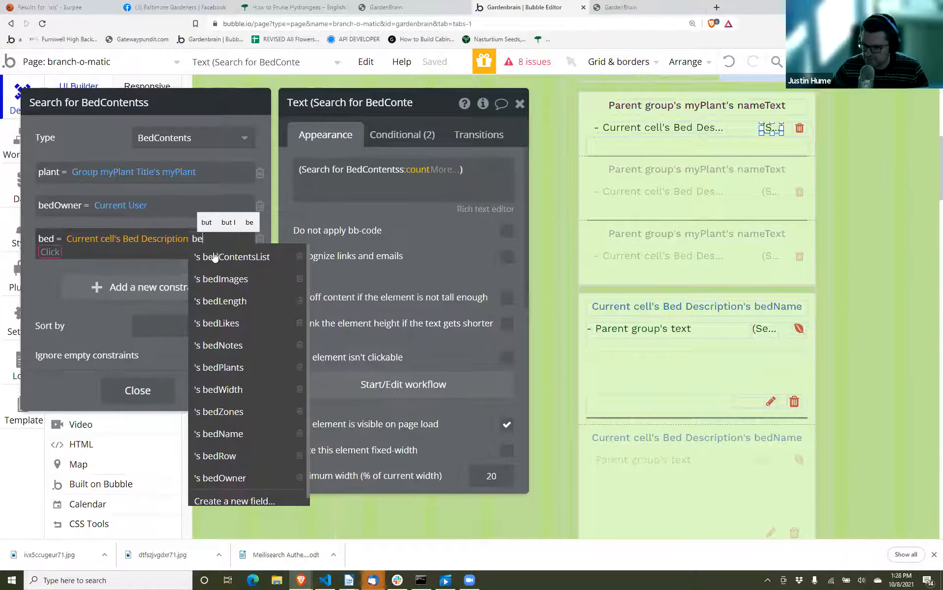
left_click(235, 434)
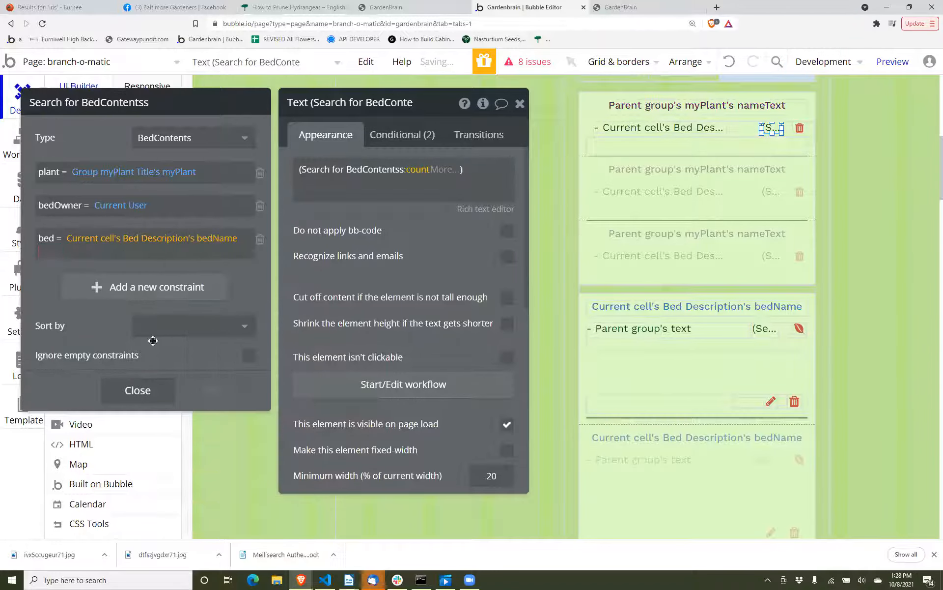
left_click(235, 303)
left_click_drag(114, 224, 149, 183)
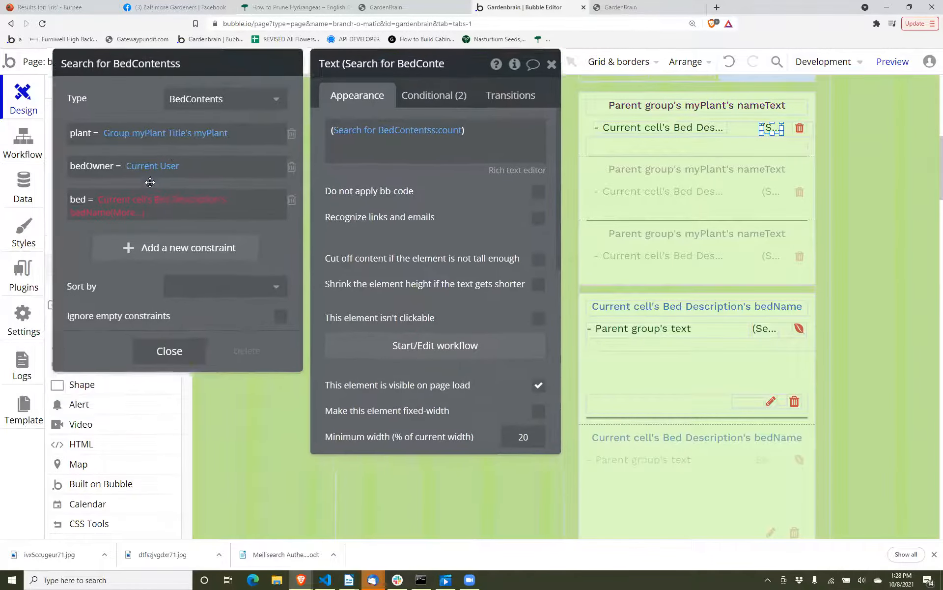
Replace the bed constraint of the count text's BedContents search with Current cell's Bed Description.
left_click(129, 210)
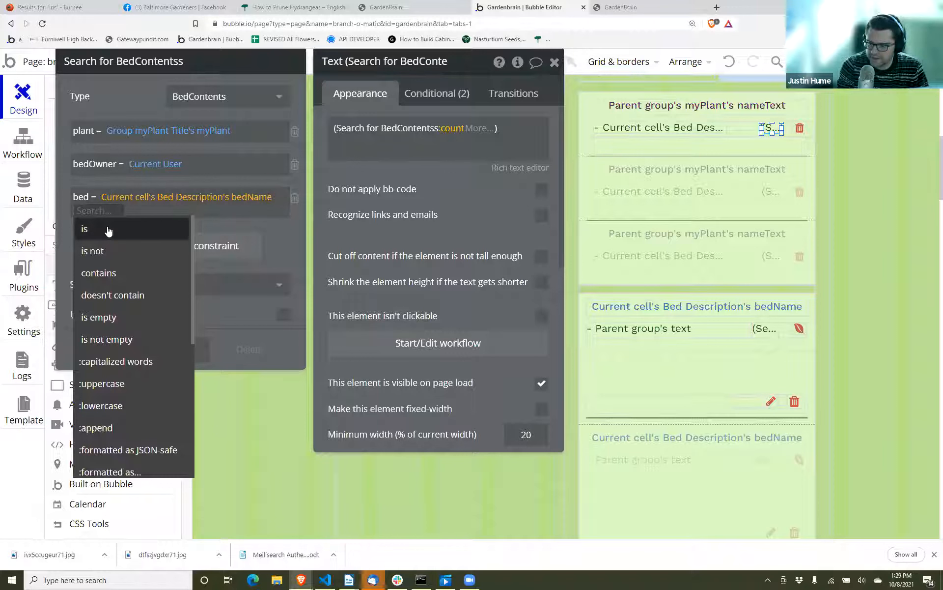
key("BackSpace")
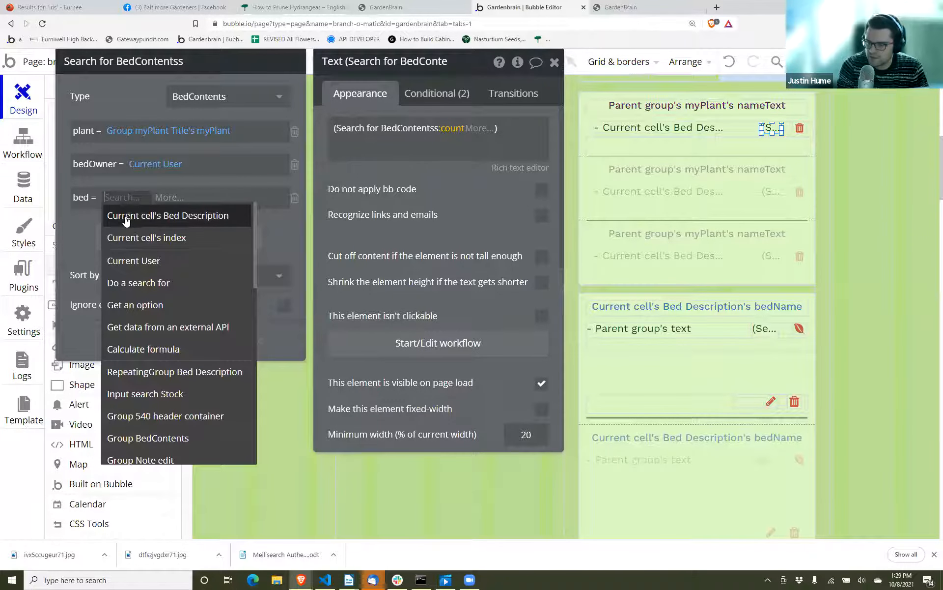
left_click(126, 215)
left_click(75, 251)
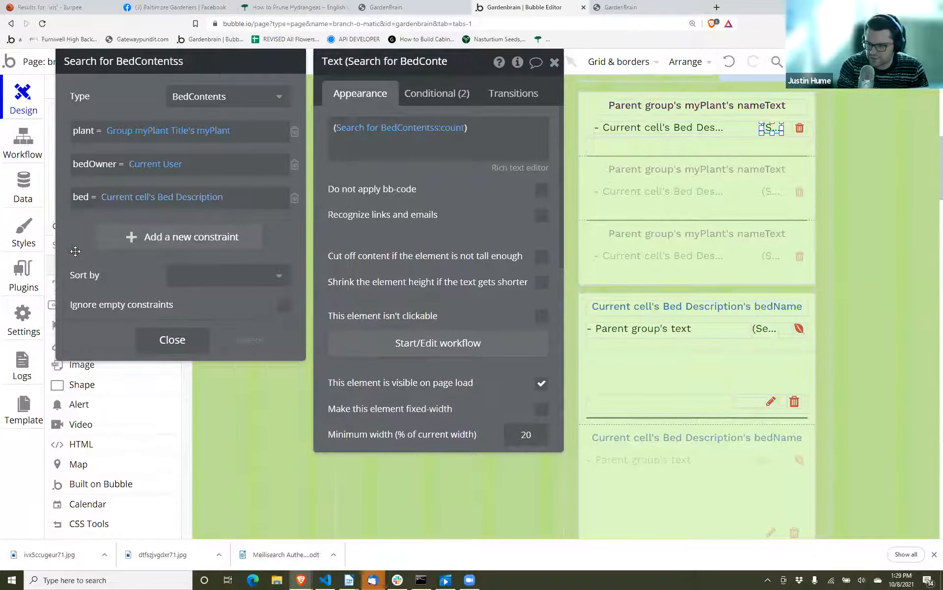
Check the plant counts on the preview page and inspect the count text in the lower, bed-sorted repeating group.
left_click(662, 6)
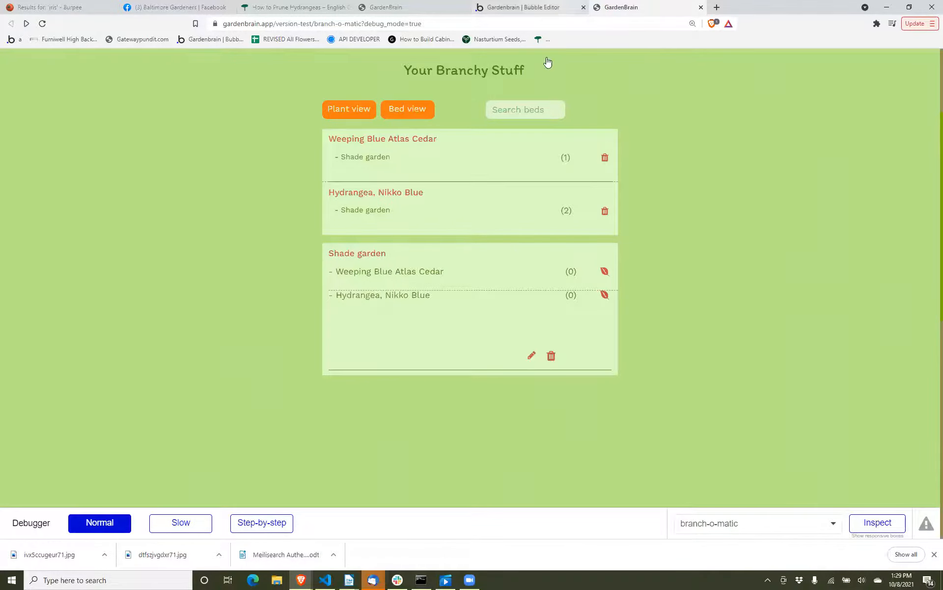
left_click(541, 6)
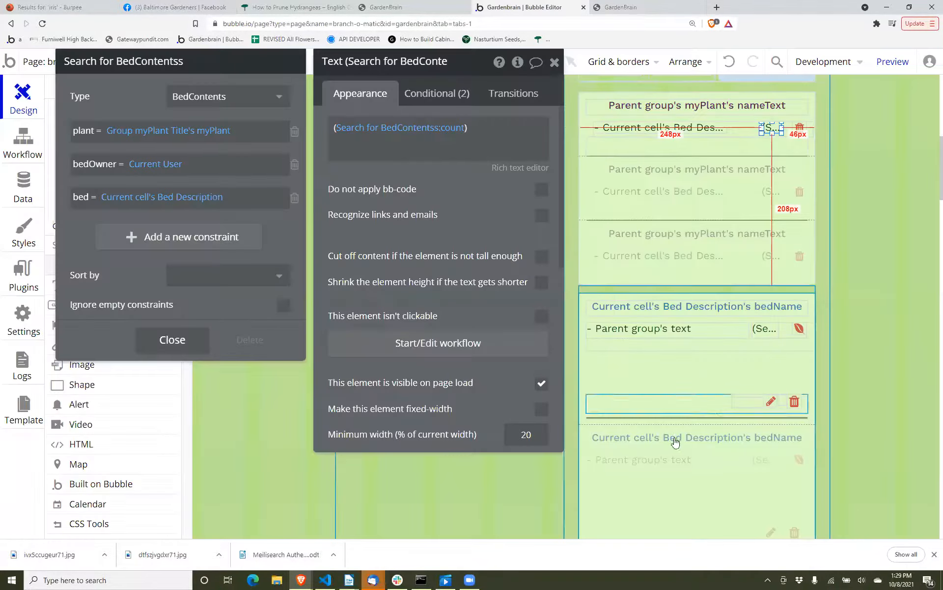
left_click(656, 305)
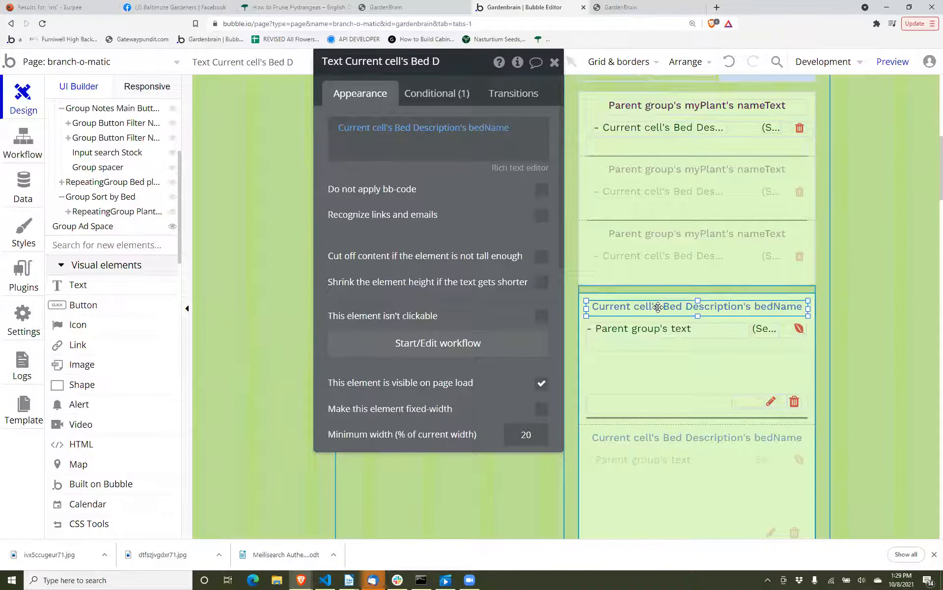
left_click(766, 328)
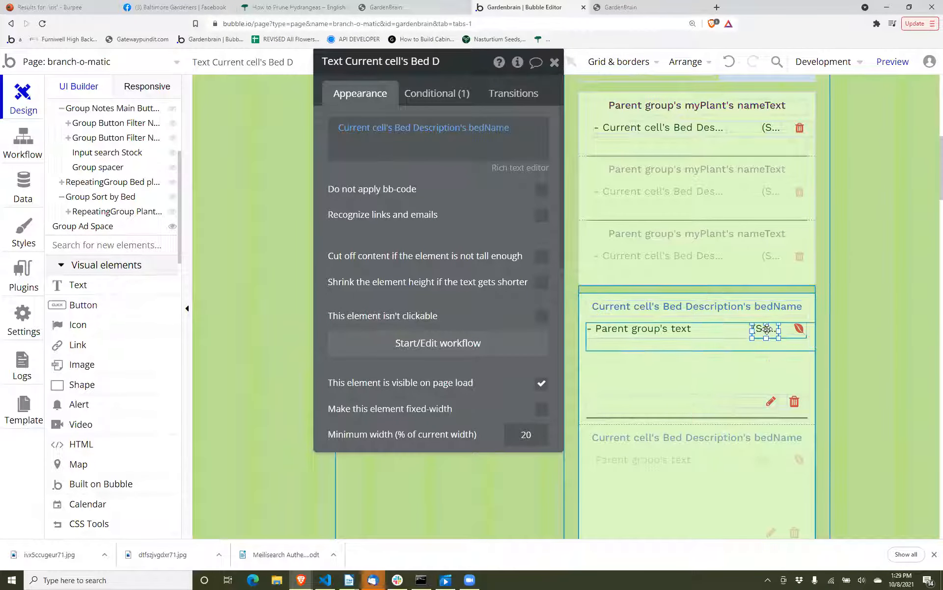
left_click(646, 6)
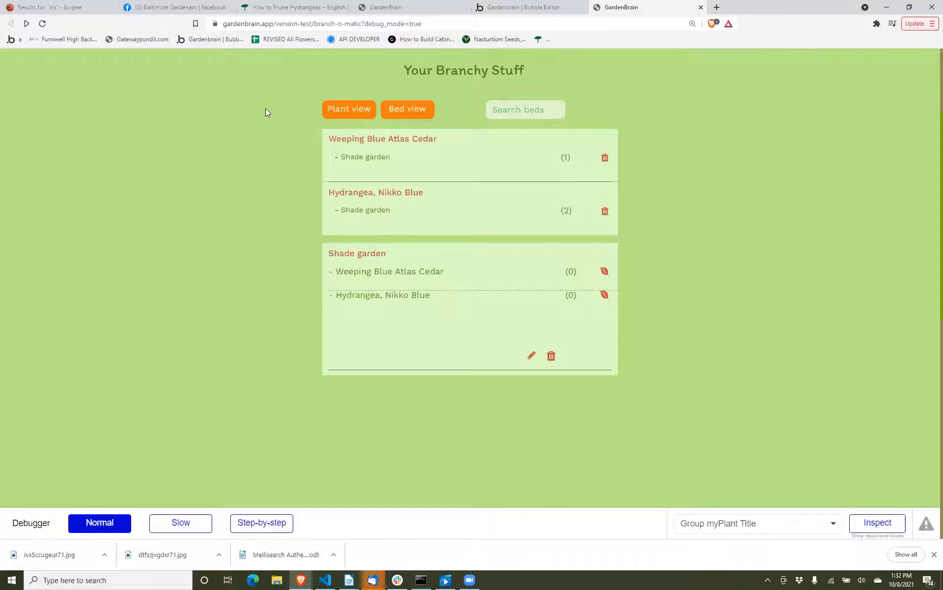
left_click(534, 7)
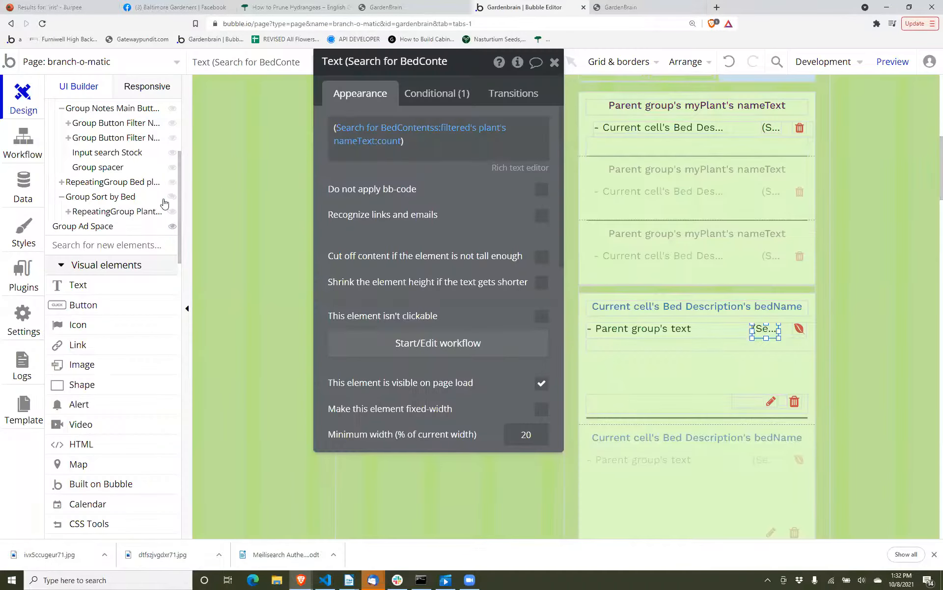
Examine the All BedContents entries in the app data and browse the list of database views.
scroll(164, 184, "up", 1)
scroll(164, 184, "up", 4)
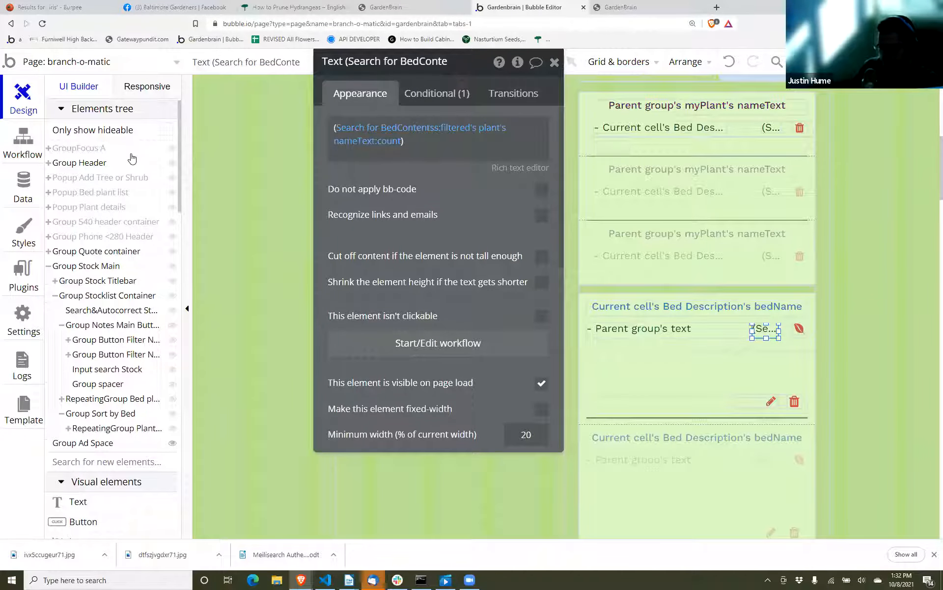
left_click(23, 142)
left_click(23, 187)
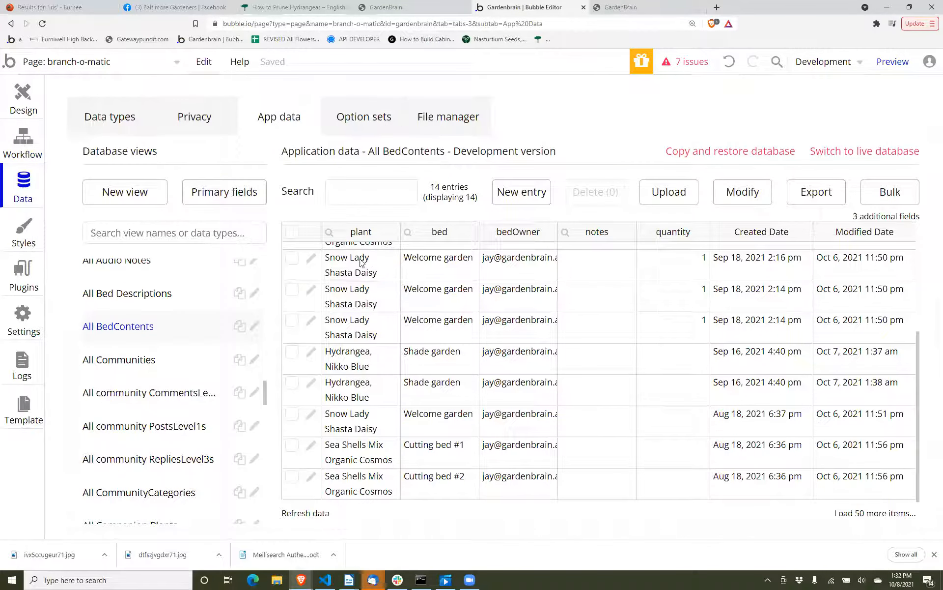
scroll(372, 265, "up", 1)
scroll(147, 298, "up", 3)
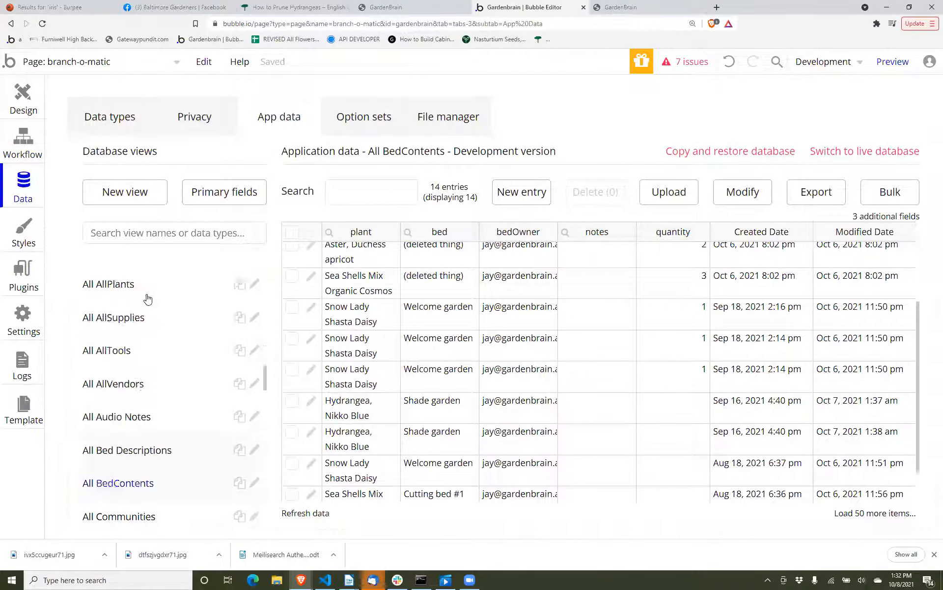
scroll(148, 299, "up", 5)
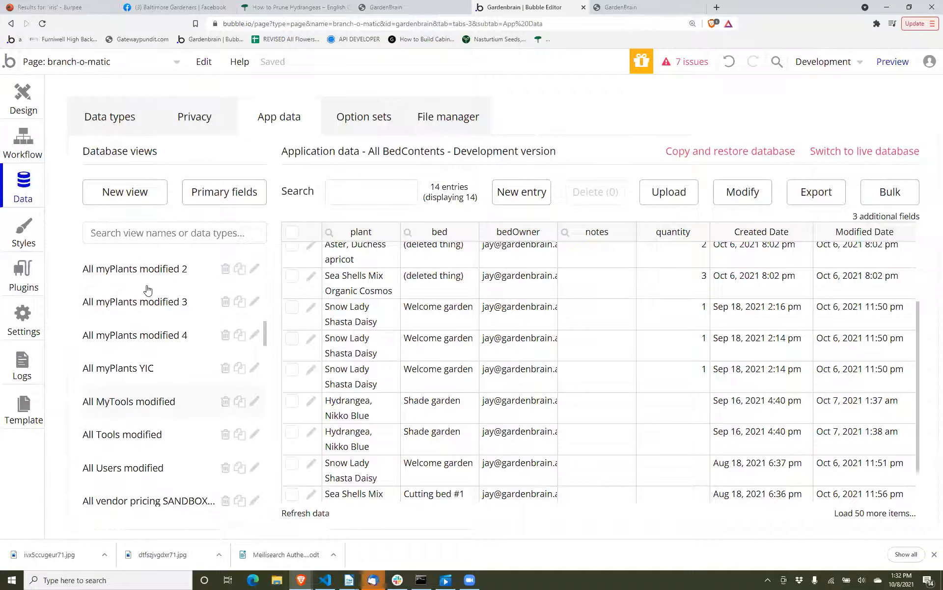
scroll(147, 290, "up", 2)
scroll(148, 290, "down", 5)
scroll(147, 286, "up", 3)
scroll(147, 286, "up", 6)
Review the fields and their types in the Bed Description data type.
left_click(116, 111)
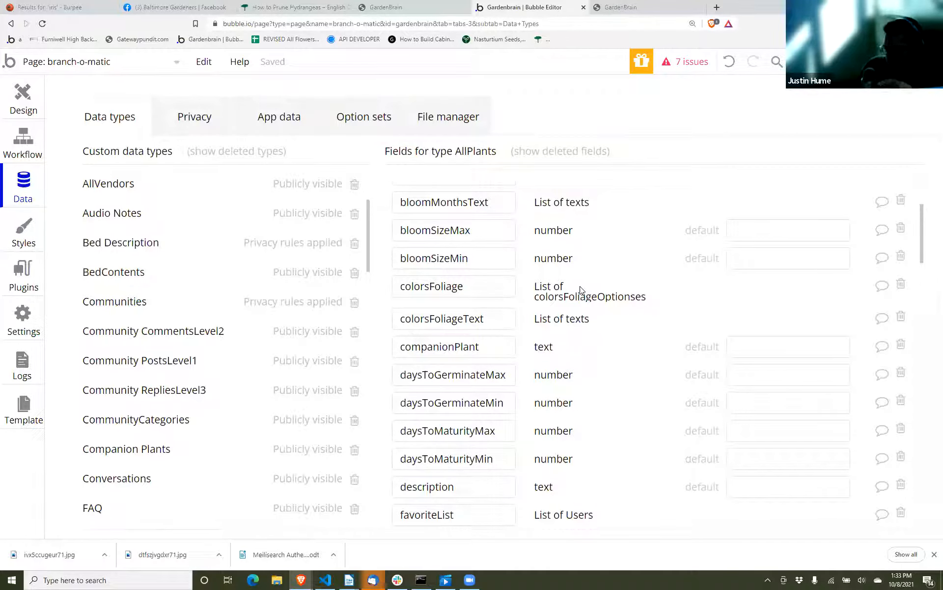
left_click(147, 253)
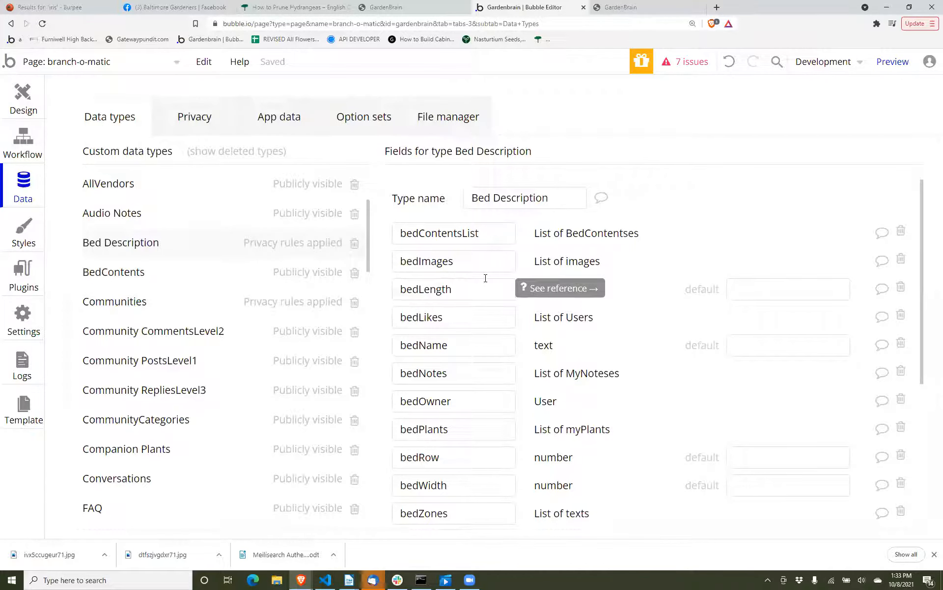
left_click(493, 313)
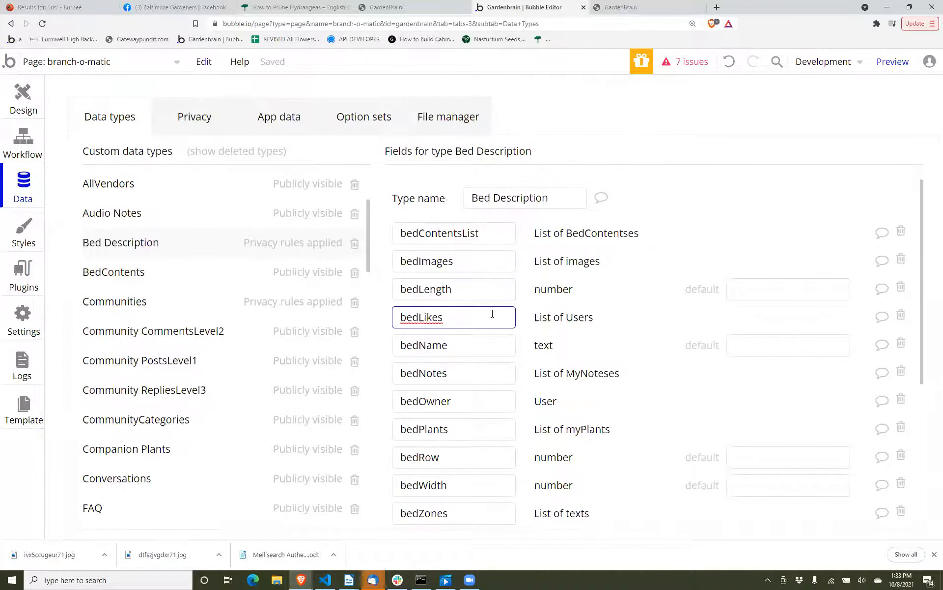
scroll(490, 311, "down", 2)
left_click_drag(466, 222, 392, 226)
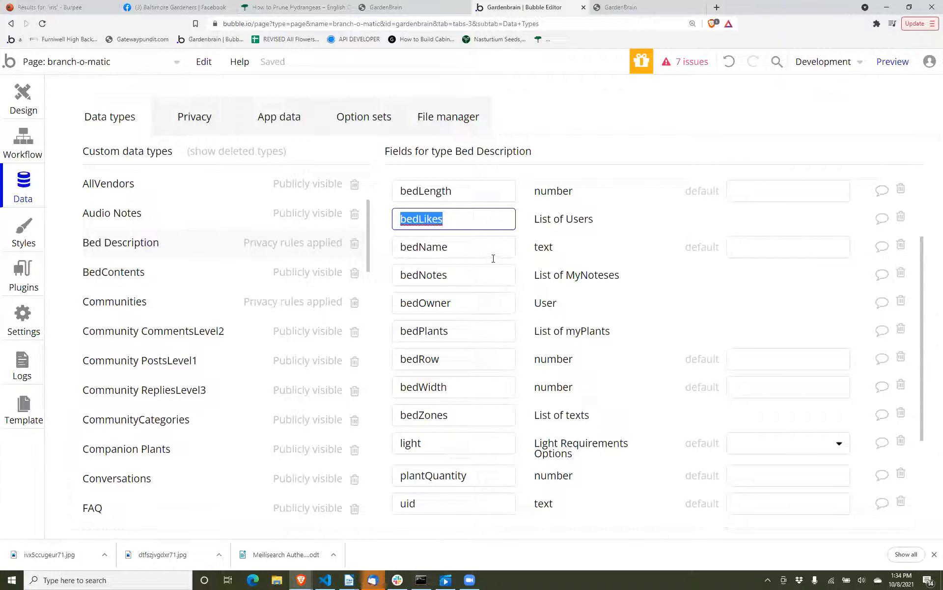
scroll(491, 364, "up", 1)
scroll(490, 379, "down", 1)
left_click(583, 311)
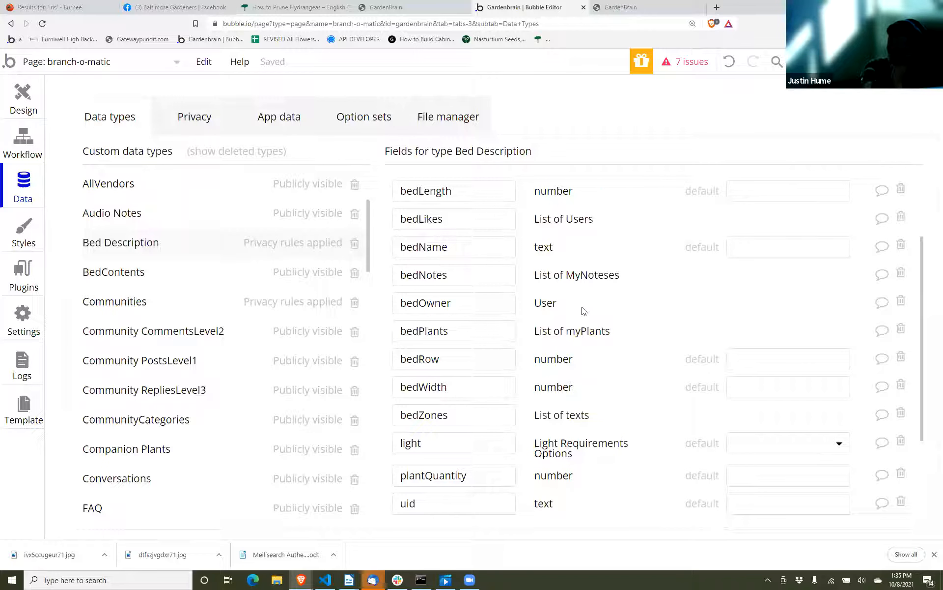
scroll(584, 311, "up", 2)
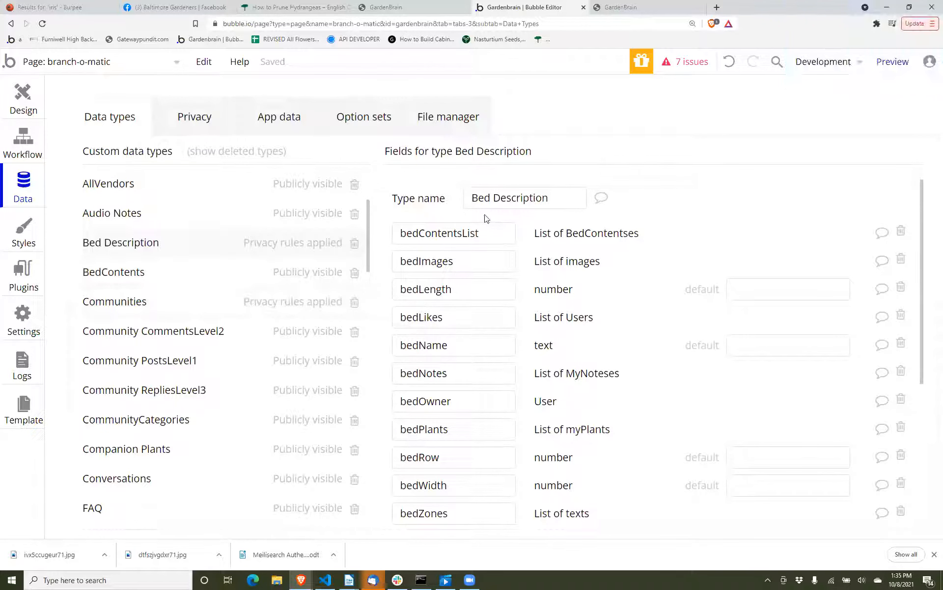
Compare the bedContentsList field and type name of Bed Description with the preview page.
left_click(477, 230)
double_click(477, 230)
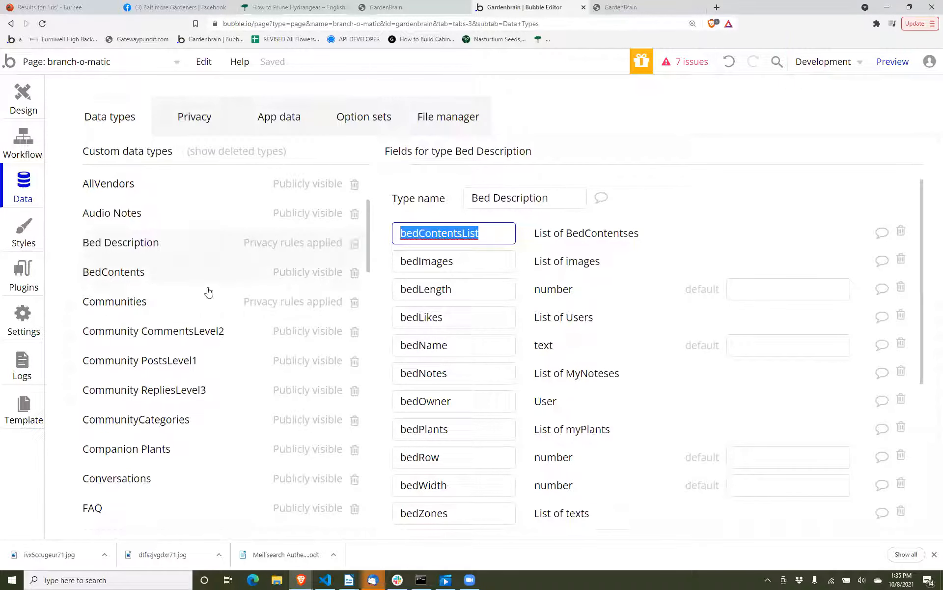
left_click(615, 8)
left_click(538, 7)
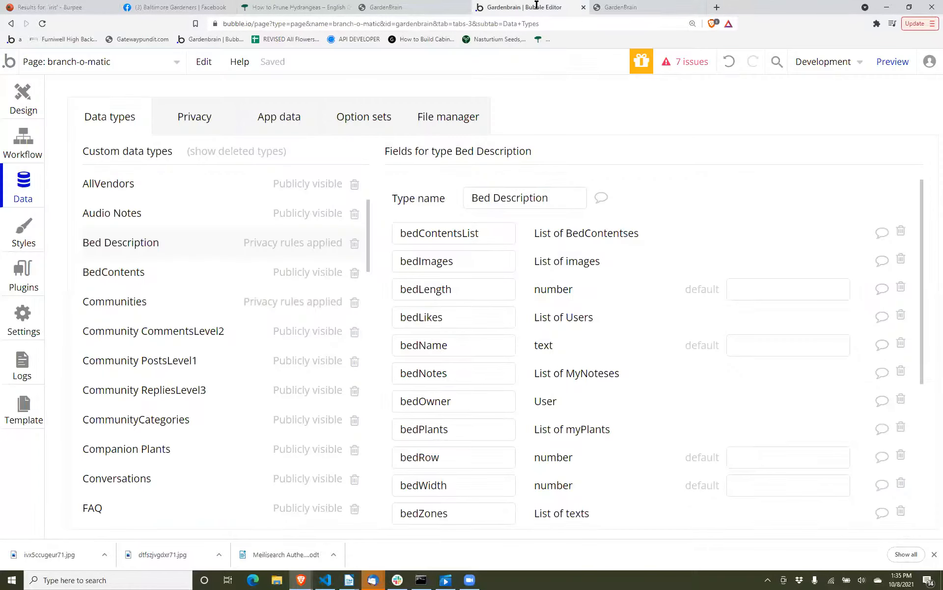
left_click(173, 286)
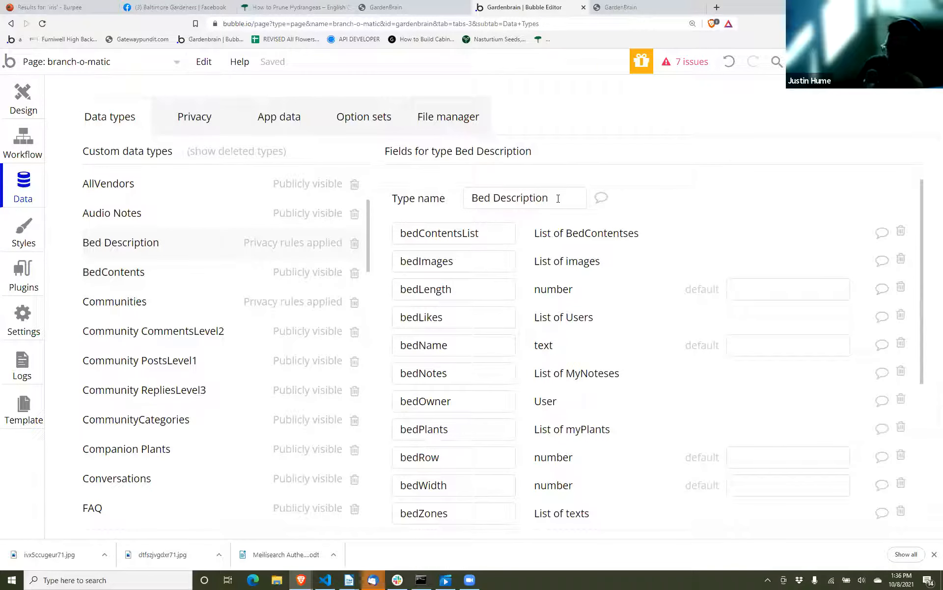
double_click(526, 189)
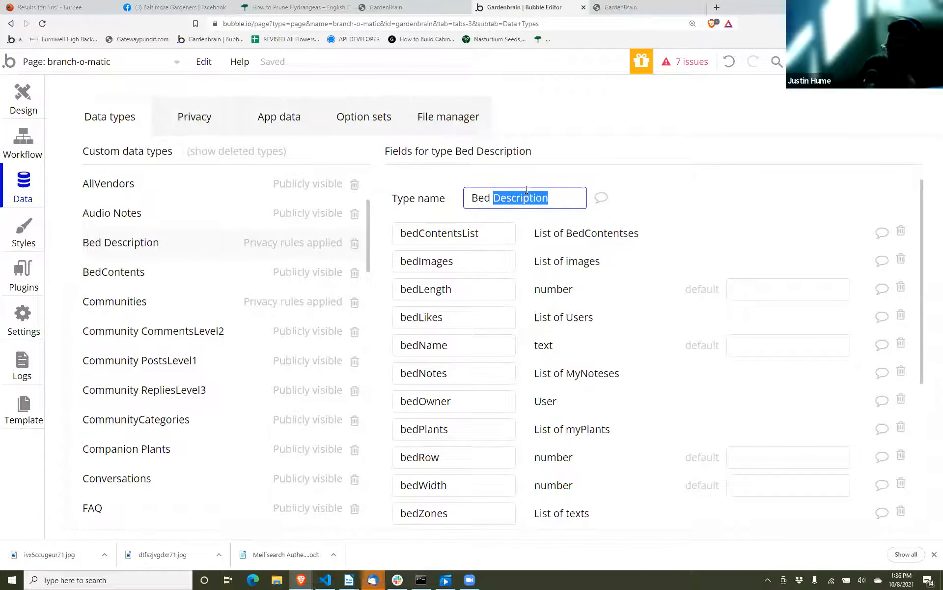
Rename the Bed Description data type to Bed and review the fields of the BedContents type.
key("BackSpace")
left_click(188, 273)
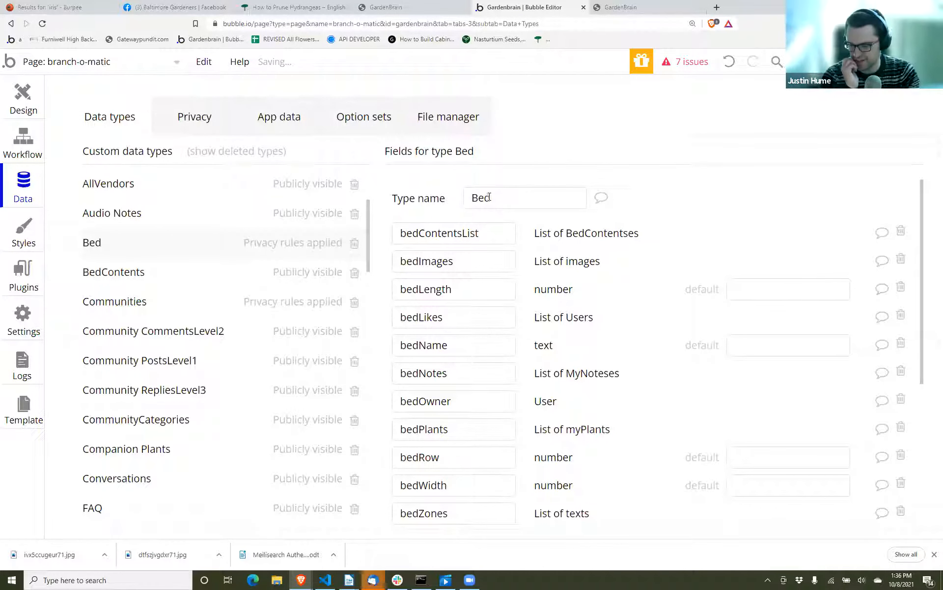
left_click(217, 274)
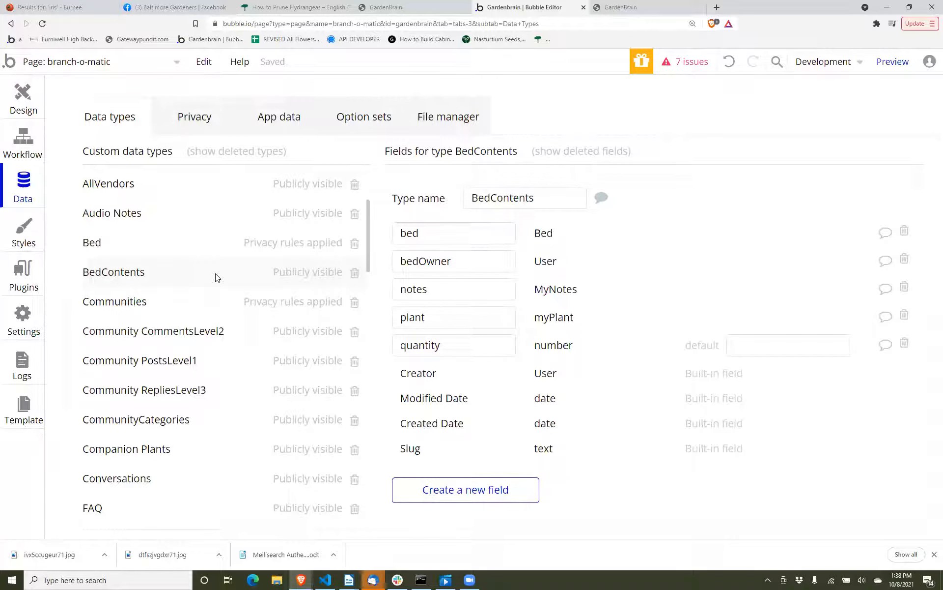
scroll(216, 278, "down", 3)
scroll(197, 275, "up", 1)
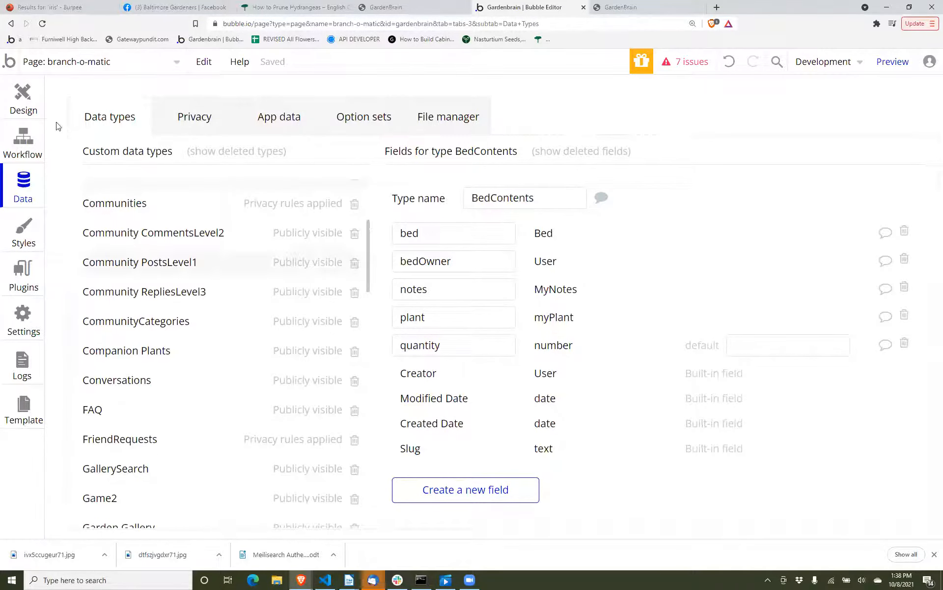
Return to the page design with the plant count text of the bed-sorted list.
left_click(21, 94)
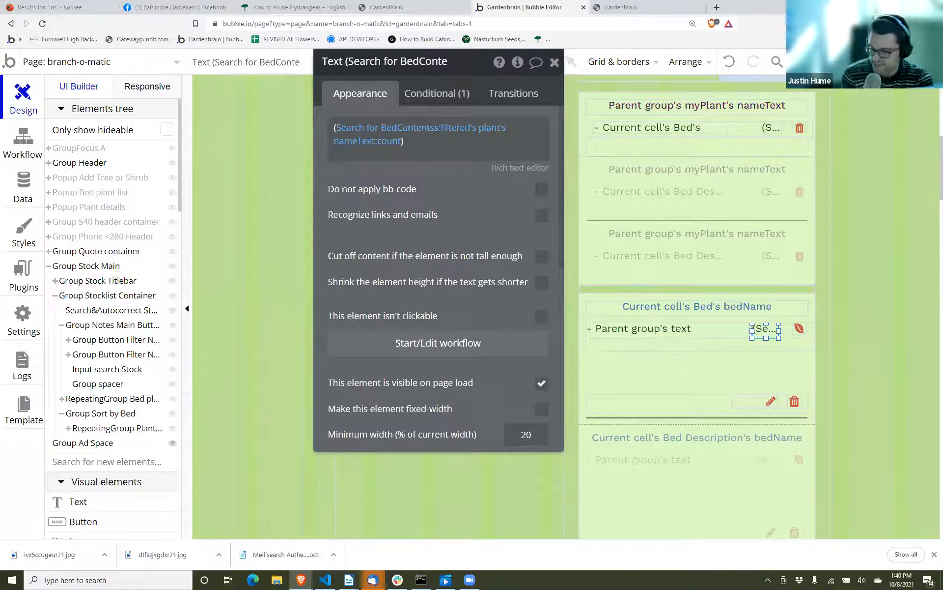
key("alt+Tab")
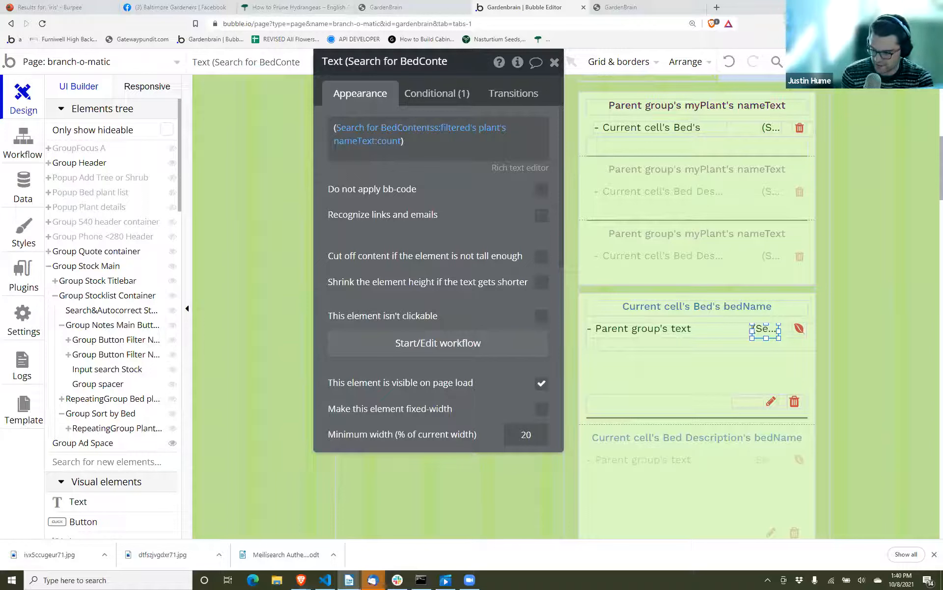
key("alt+Tab")
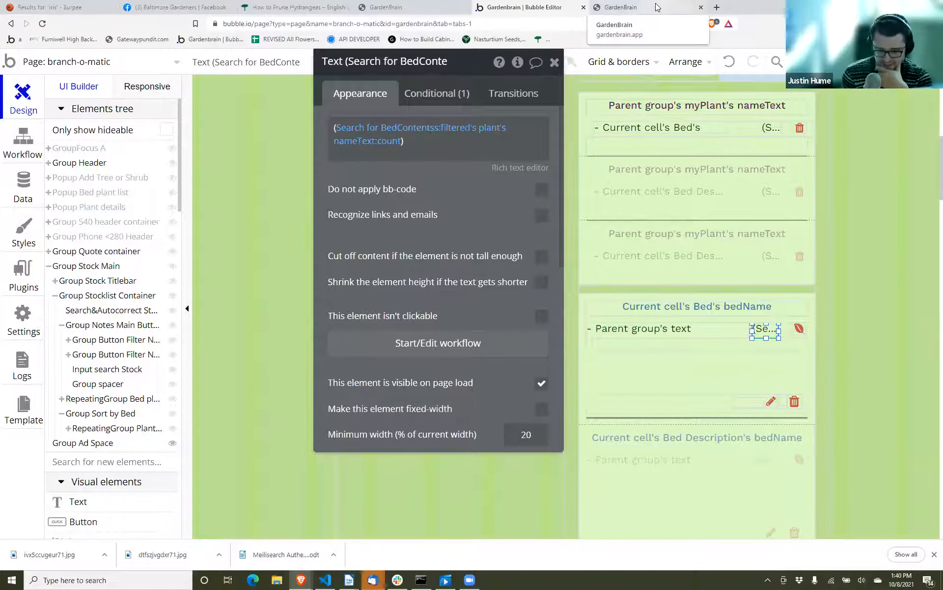
Open the code.org website in a new browser tab.
left_click(717, 8)
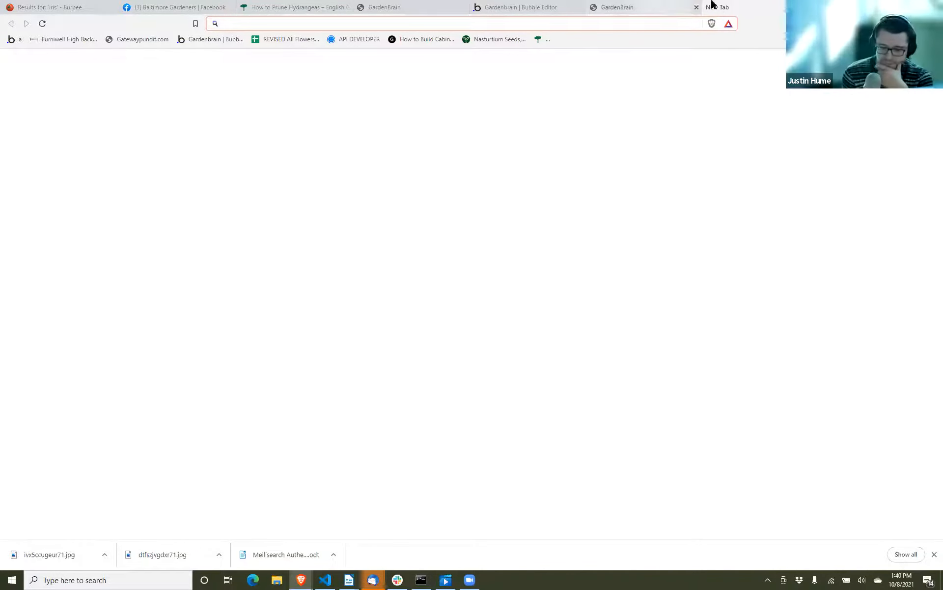
type("xos")
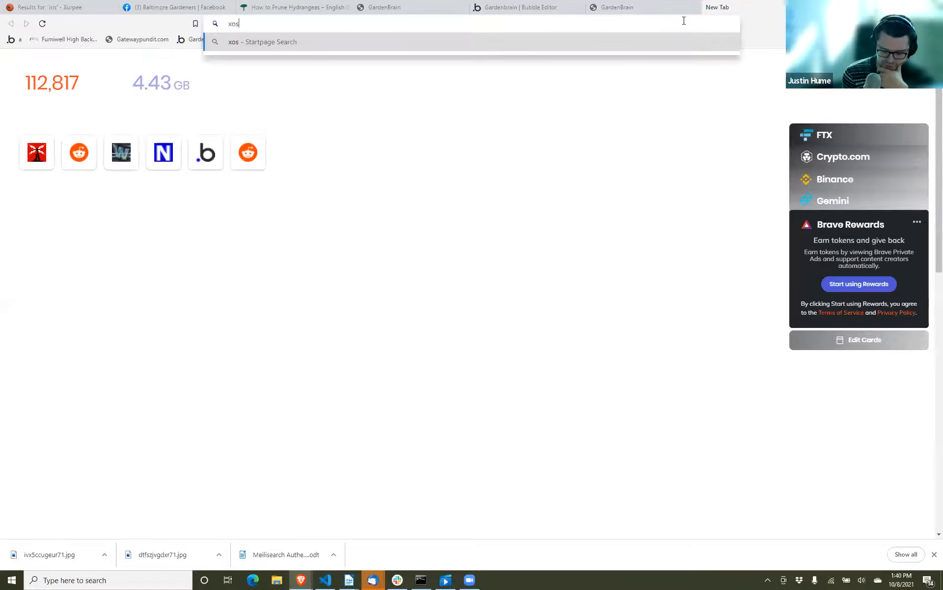
key("BackSpace")
key("BackSpace")
key("BackSpace")
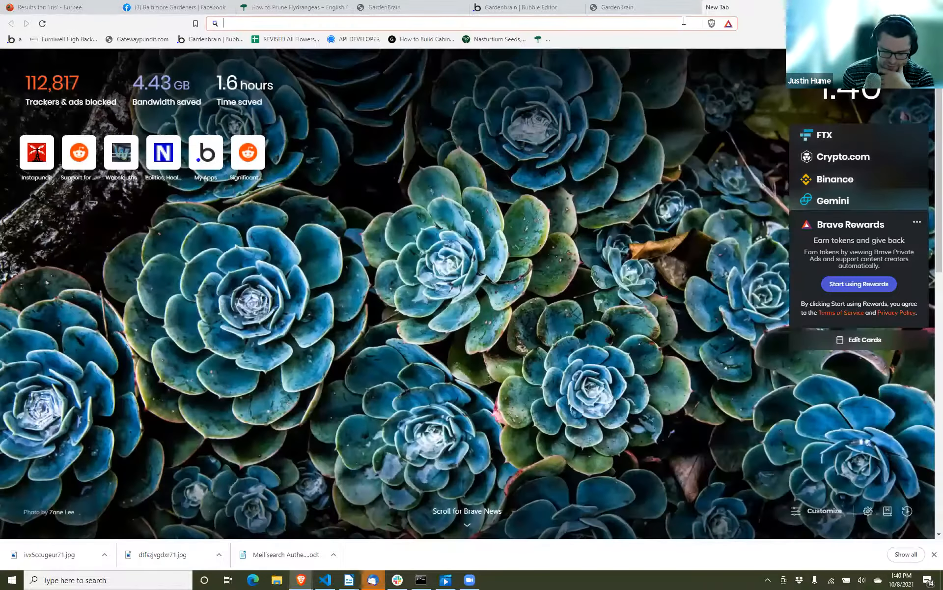
type("x")
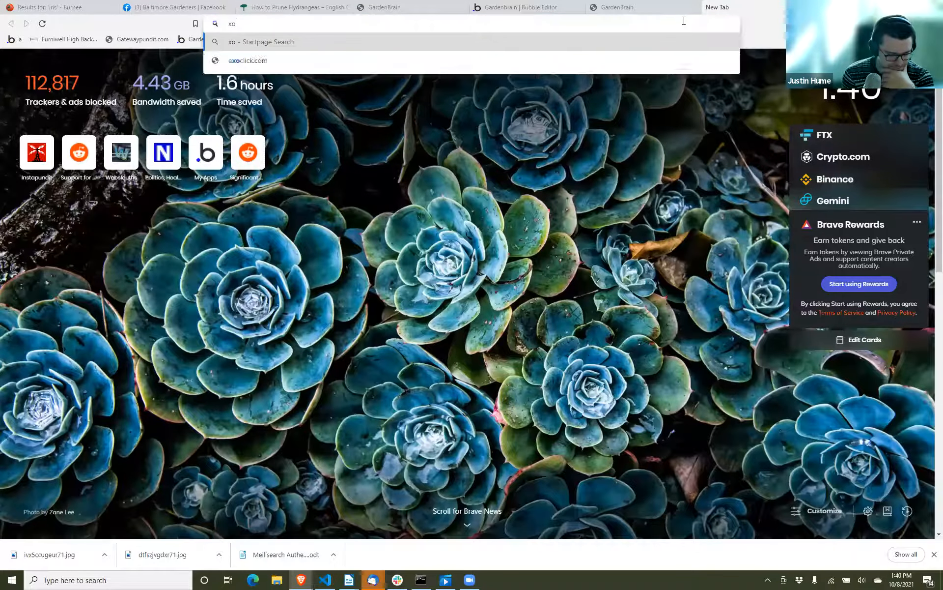
key("BackSpace")
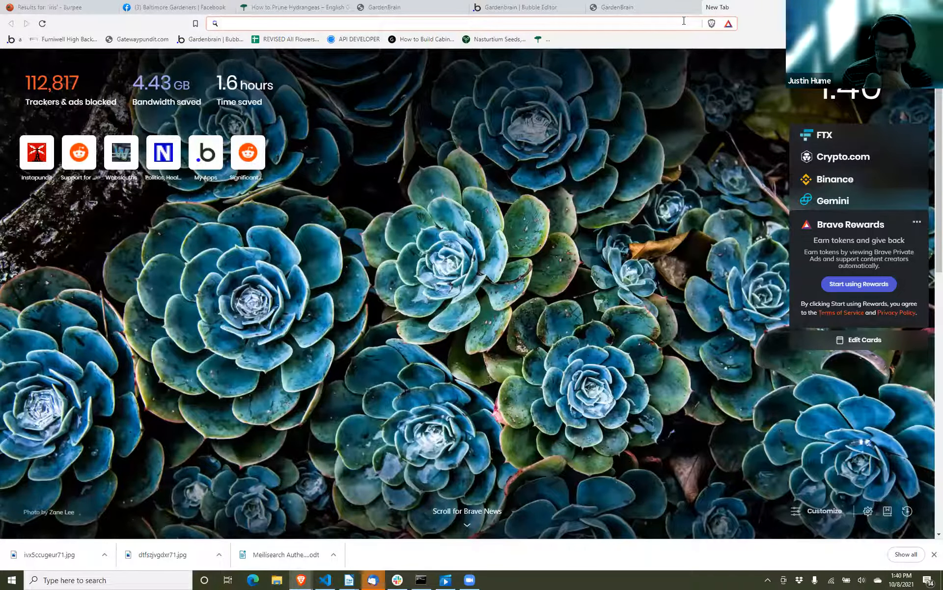
type("code.org")
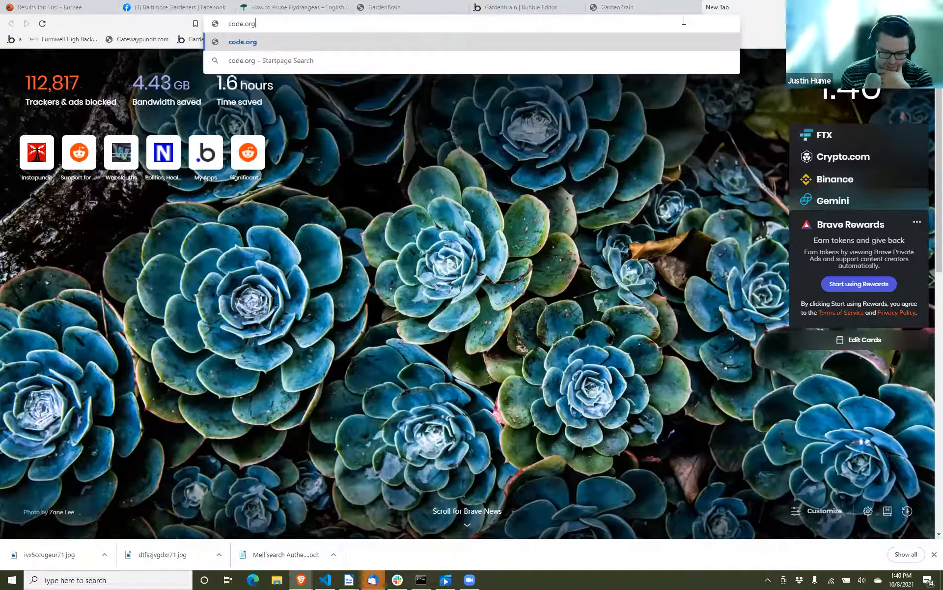
key("Return")
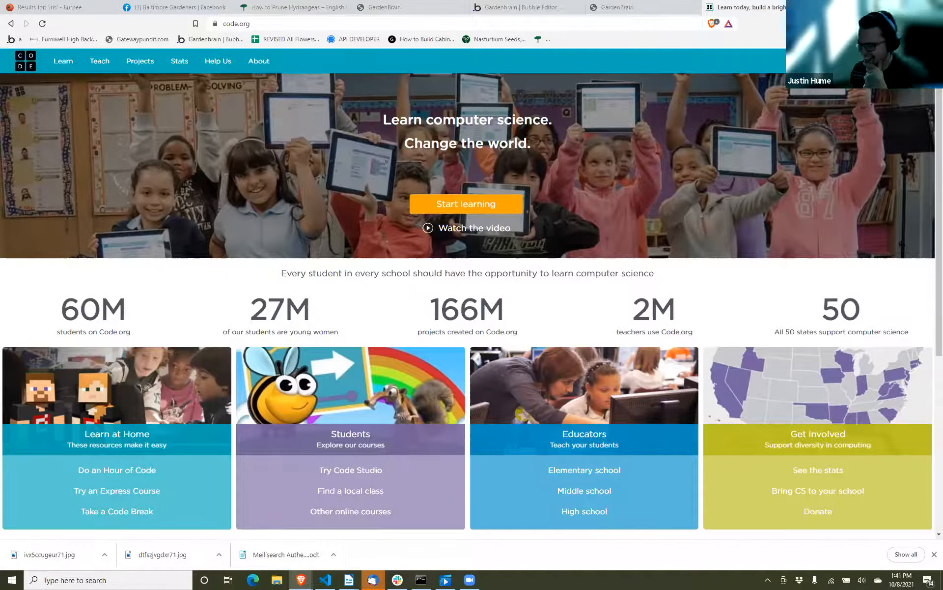
Close the code.org page and inspect the content type and data source of the bed-sorted repeating group.
key("ctrl+w")
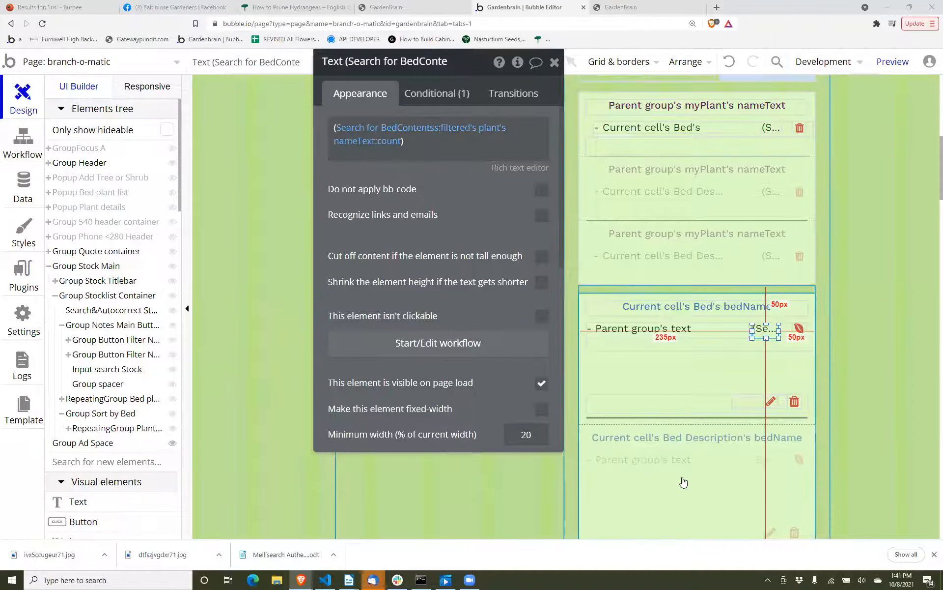
left_click(662, 375)
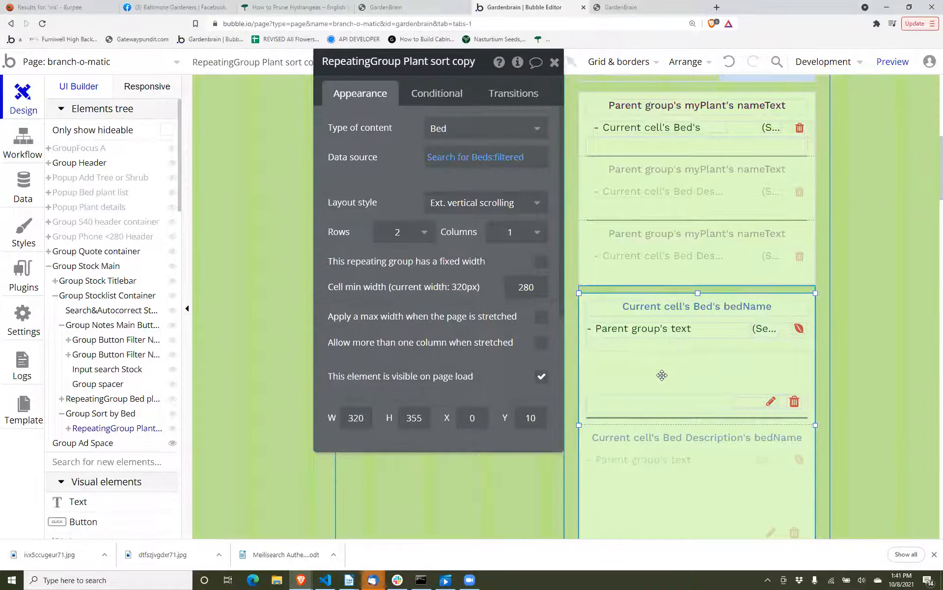
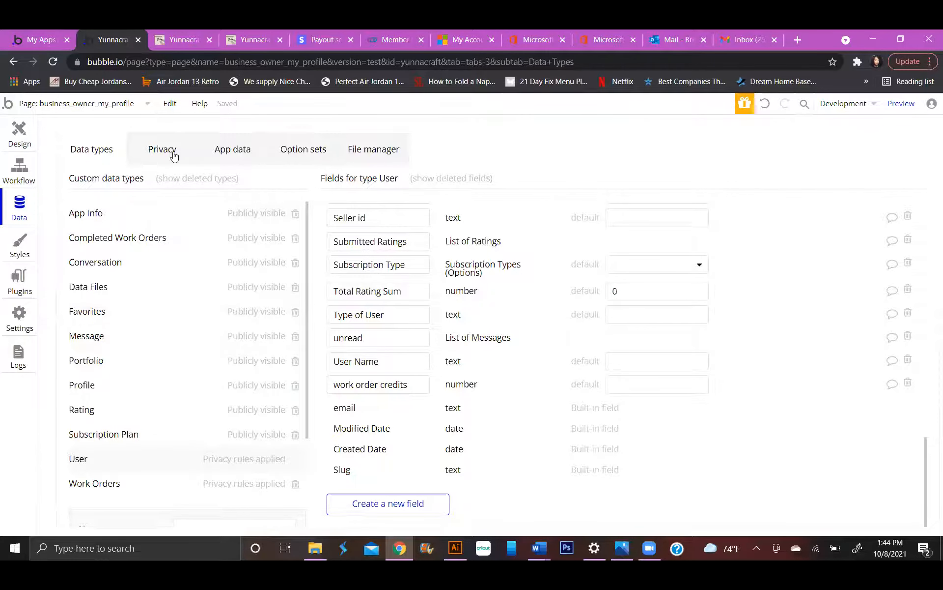
Open the All Users app data of yunnacraft, check the live database and return to the development database.
left_click(248, 154)
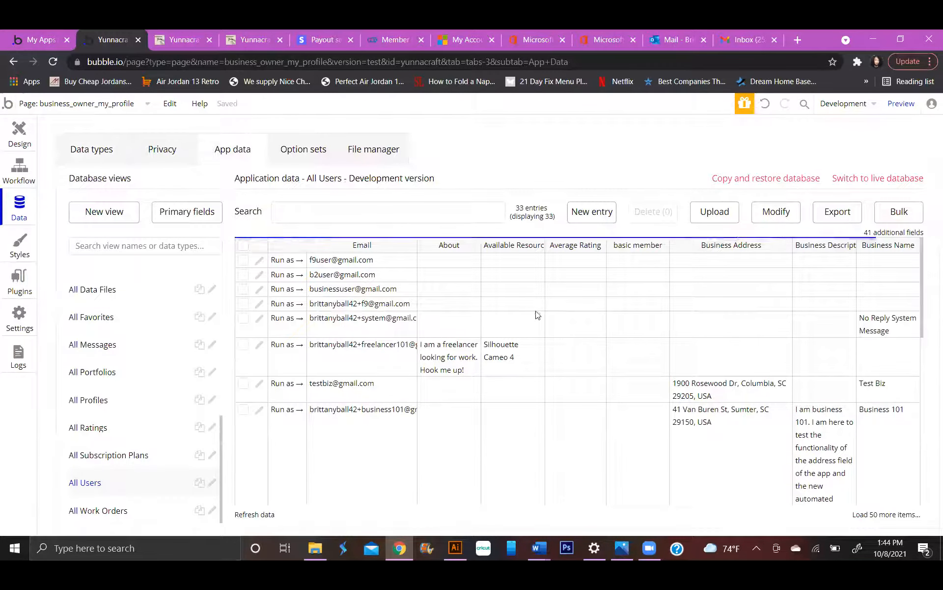
left_click(874, 180)
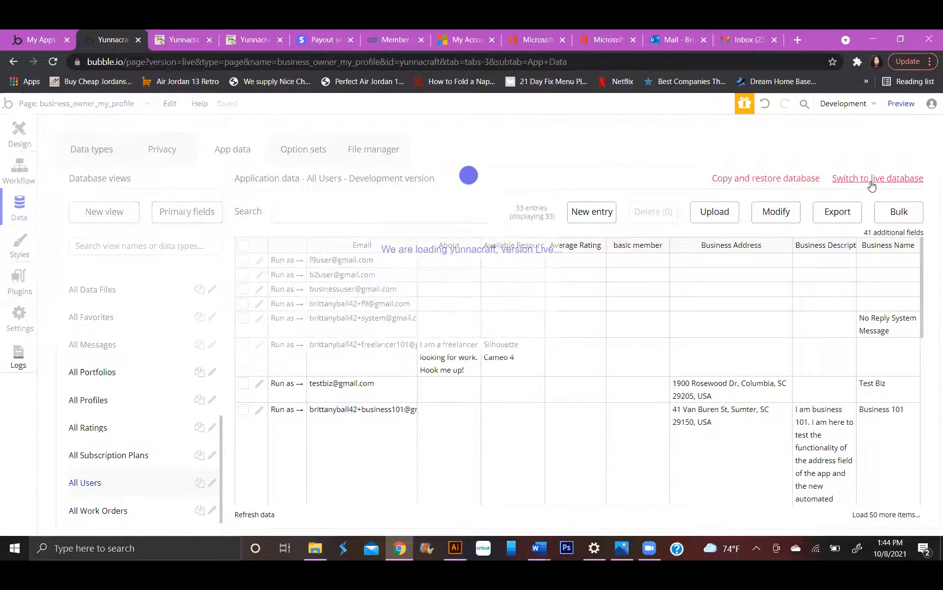
left_click(54, 66)
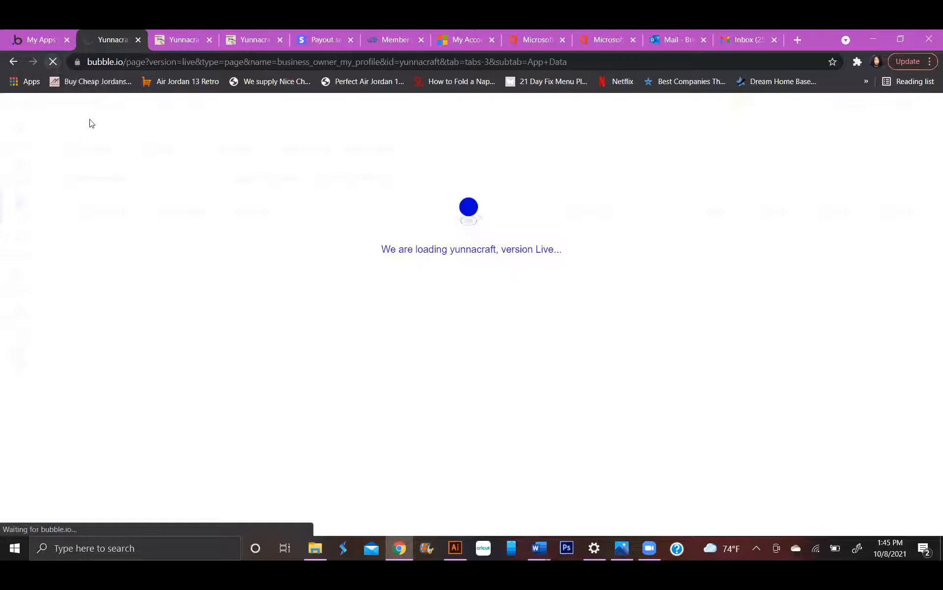
left_click(52, 66)
left_click(22, 62)
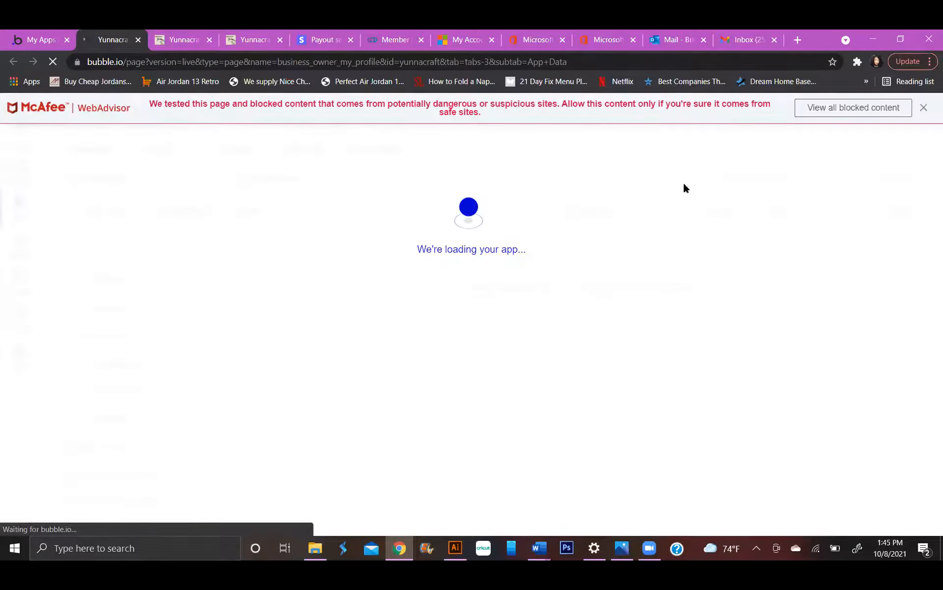
left_click(923, 110)
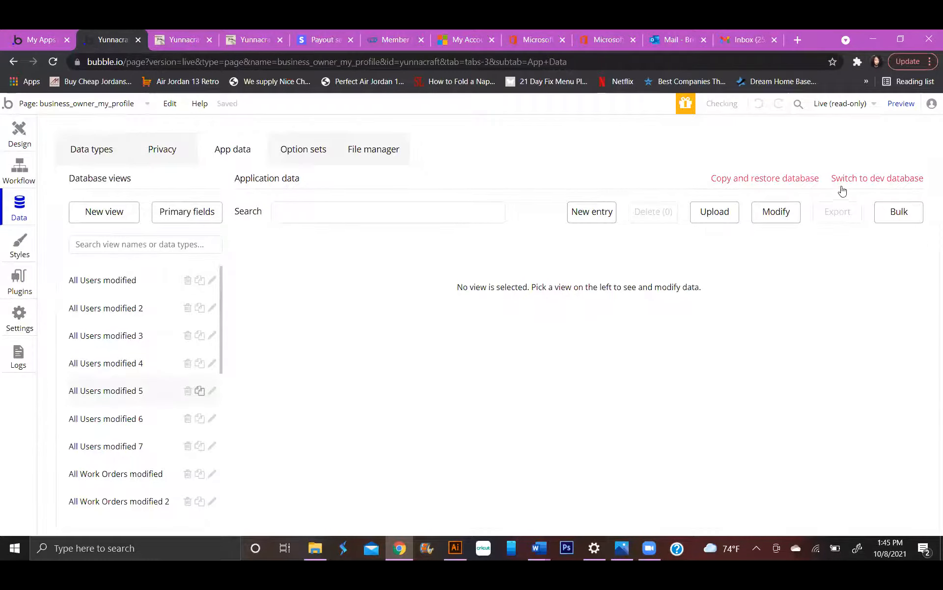
left_click(857, 181)
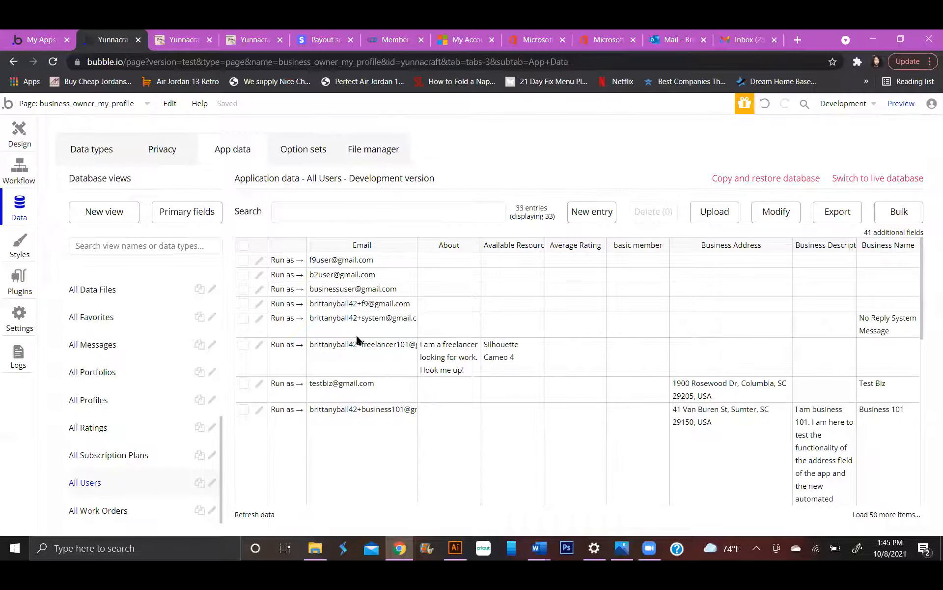
Set Type of User to "system user" for the user with business name No Reply System Message and save the entry.
left_click(259, 318)
scroll(422, 344, "down", 1)
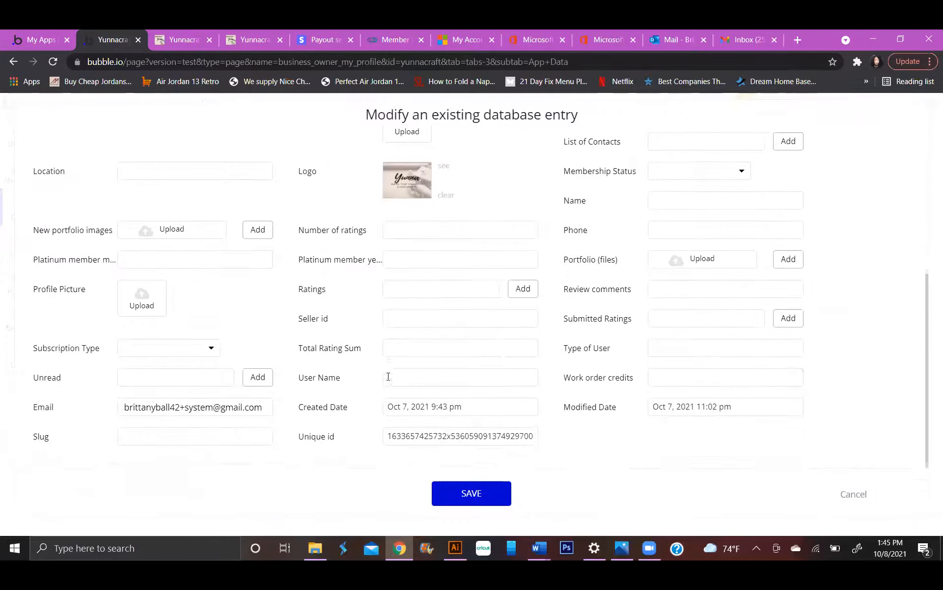
left_click(678, 345)
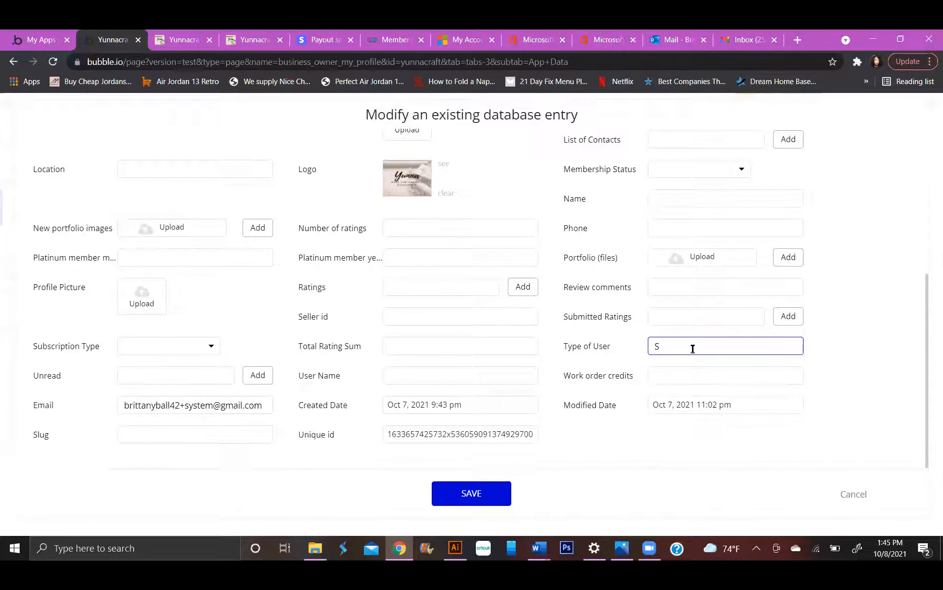
type("system")
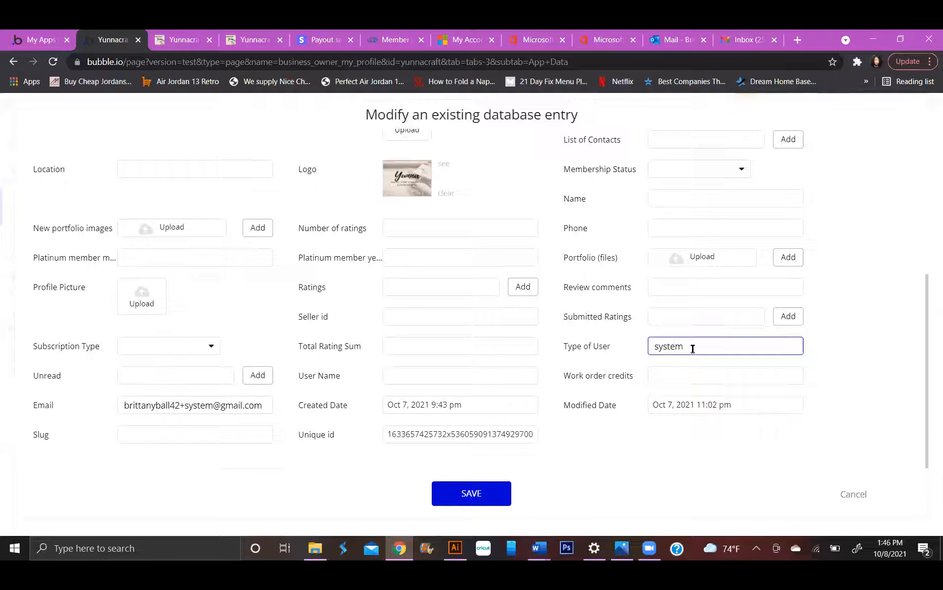
type(" user")
left_click(505, 487)
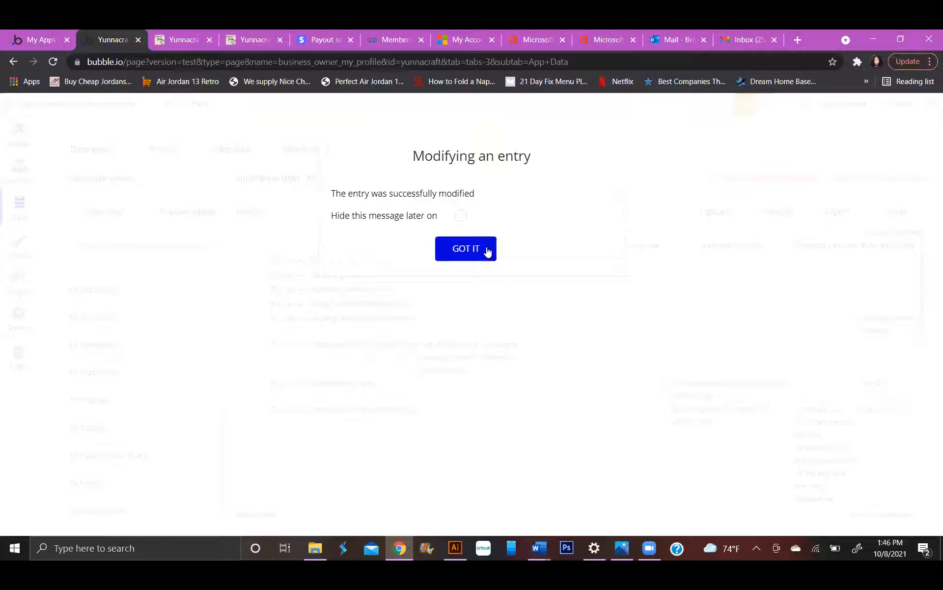
left_click(487, 250)
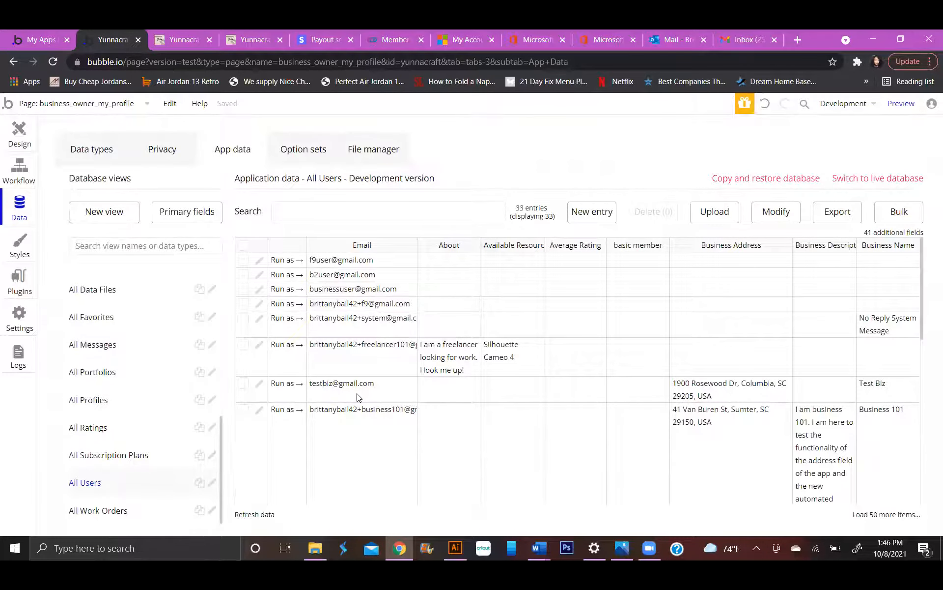
Shorten the No Reply System Message user's Type of User to "system" and save the entry.
left_click(260, 320)
scroll(706, 383, "down", 5)
left_click(745, 344)
key("BackSpace")
key("BackSpace")
key("BackSpace")
key("BackSpace")
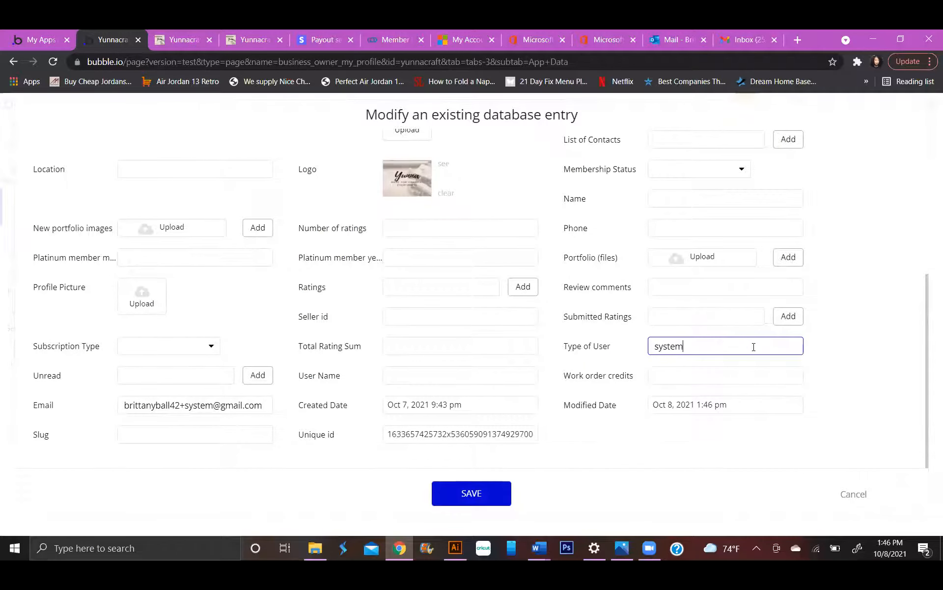
left_click(477, 489)
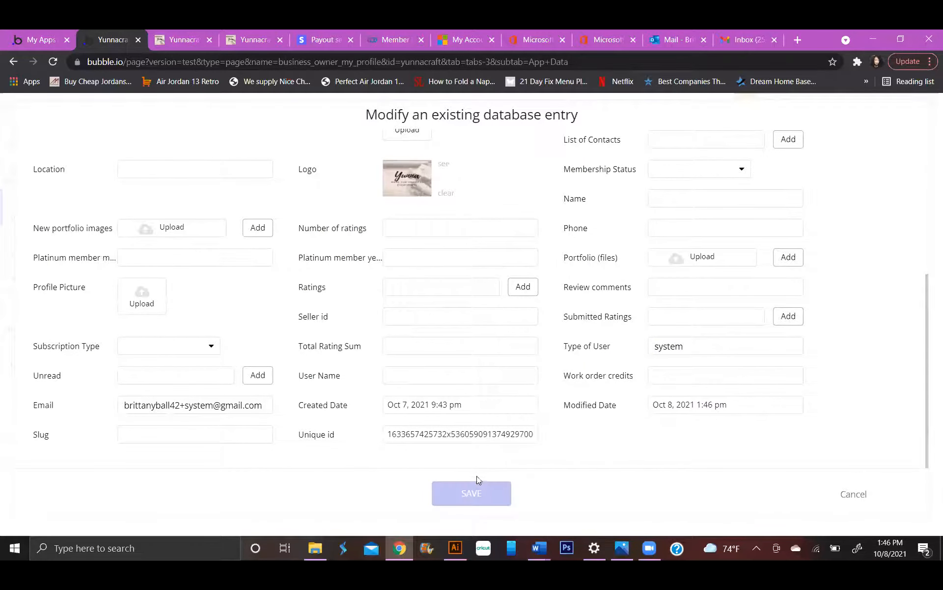
left_click(445, 244)
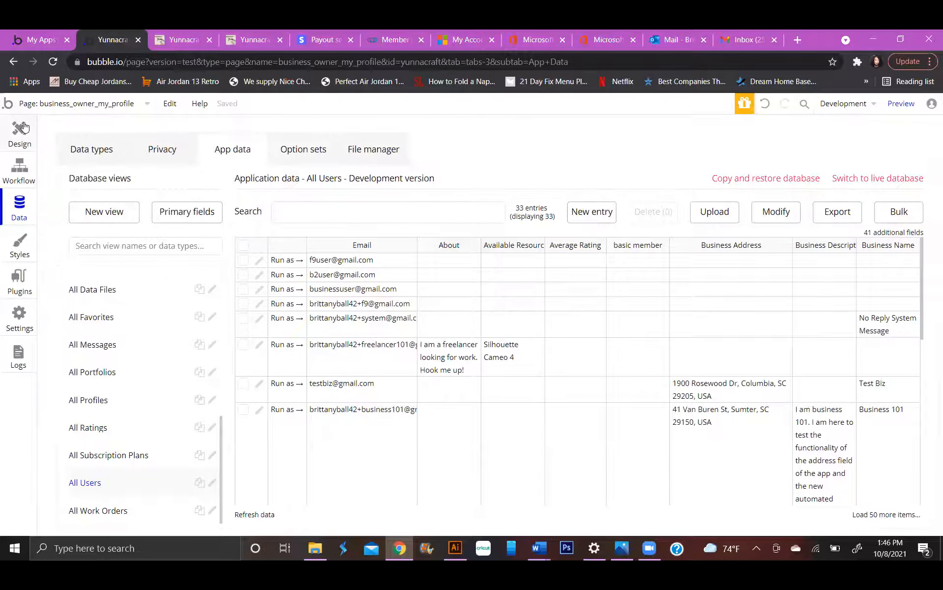
Inspect the Create a new Message action in step 7 of the SIGN UP button workflow of the Signup / Login Popup.
scroll(282, 256, "down", 4)
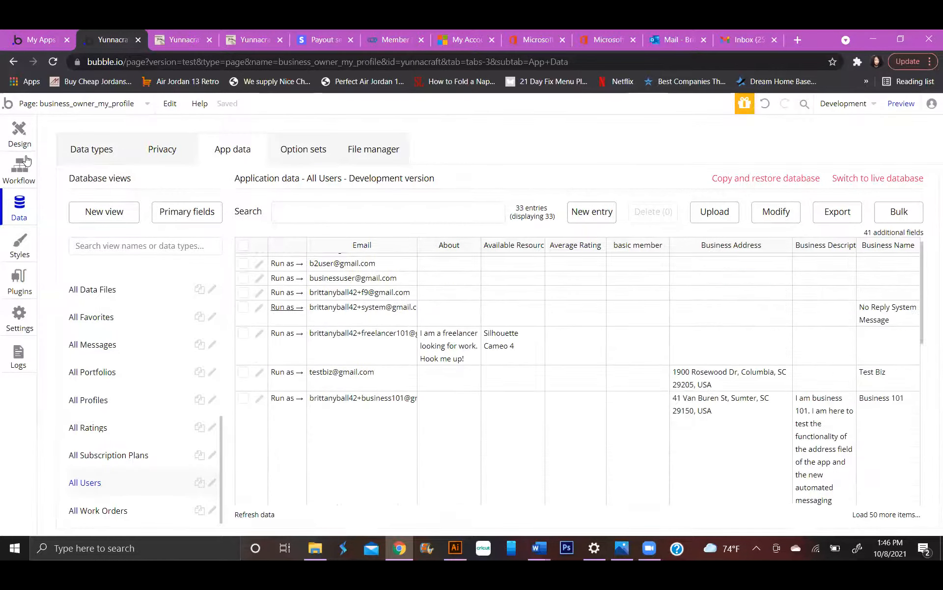
left_click(20, 169)
left_click(147, 111)
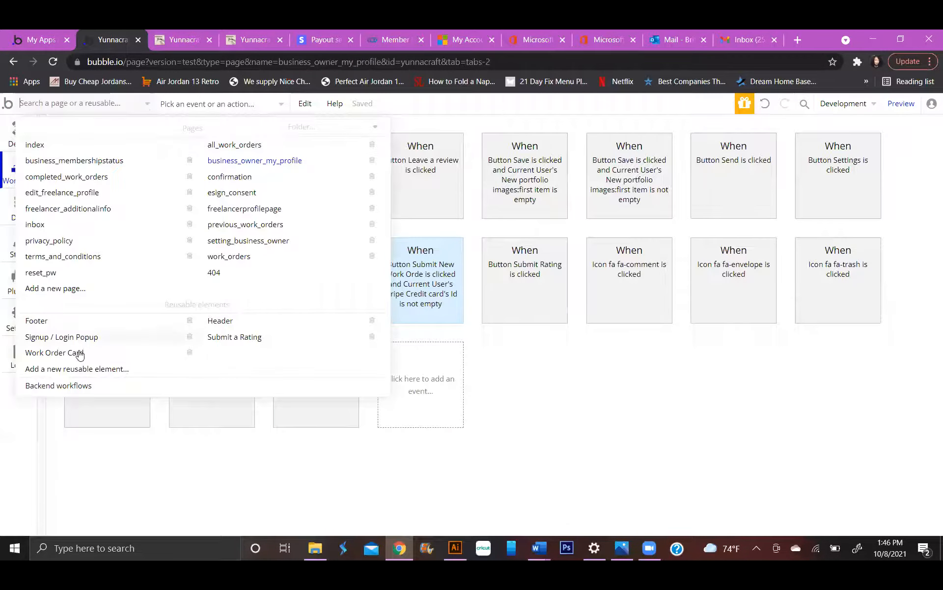
left_click(79, 335)
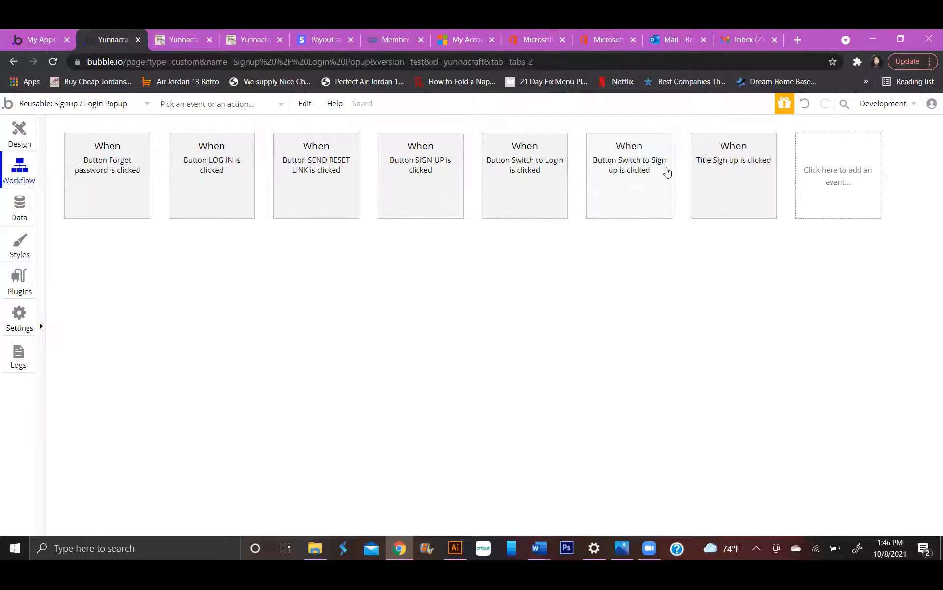
left_click(443, 162)
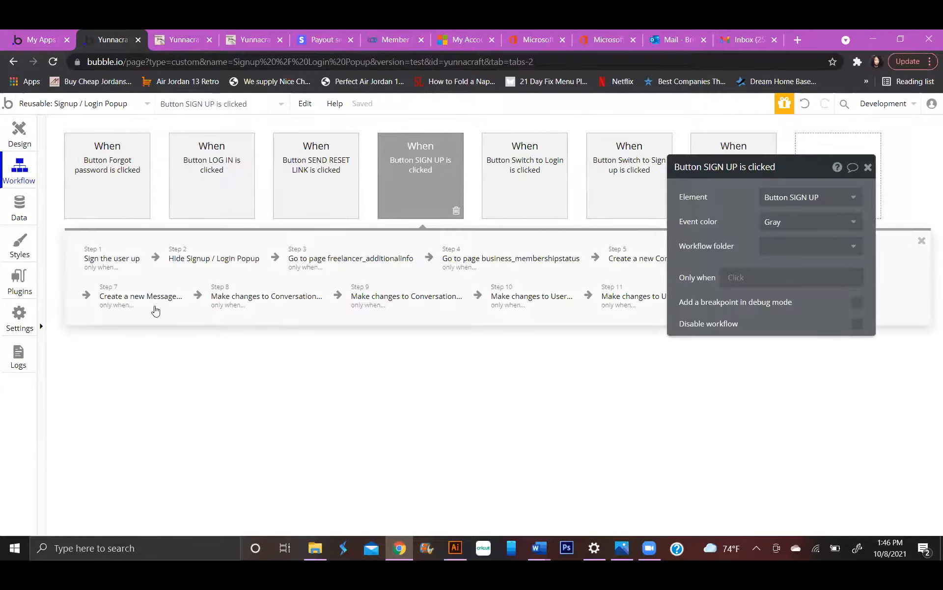
left_click(161, 301)
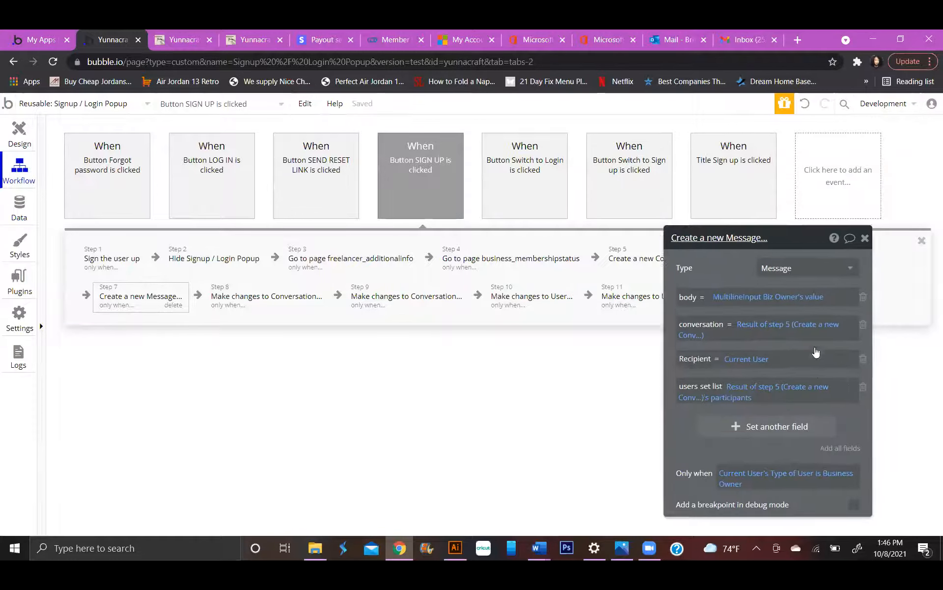
Remove the unique id constraint from the Users search that adds a participant in the Create a new Conversation action.
left_click(683, 258)
left_click_drag(764, 344, 696, 197)
left_click(742, 310)
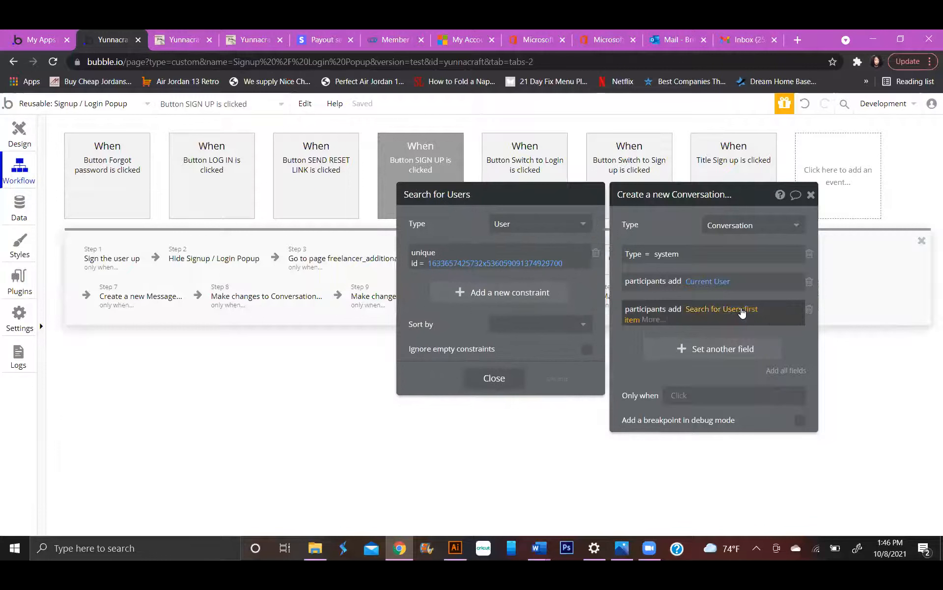
left_click(495, 266)
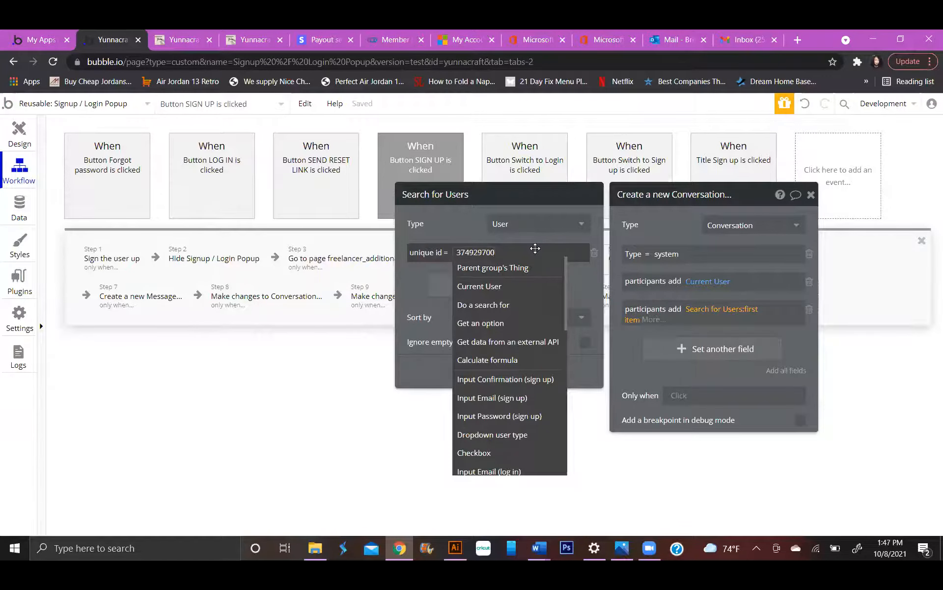
key("BackSpace")
key("BackSpace")
key("BackSpace")
key("BackSpace")
key("BackSpace")
key("BackSpace")
key("BackSpace")
key("BackSpace")
key("BackSpace")
key("BackSpace")
key("BackSpace")
key("BackSpace")
key("BackSpace")
key("BackSpace")
key("BackSpace")
key("BackSpace")
key("BackSpace")
key("BackSpace")
key("BackSpace")
key("BackSpace")
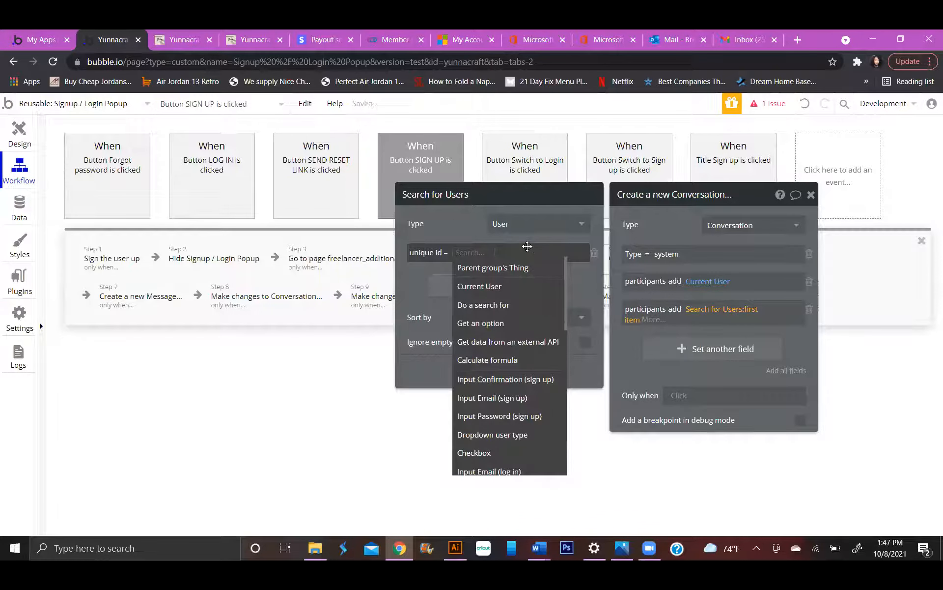
left_click(595, 256)
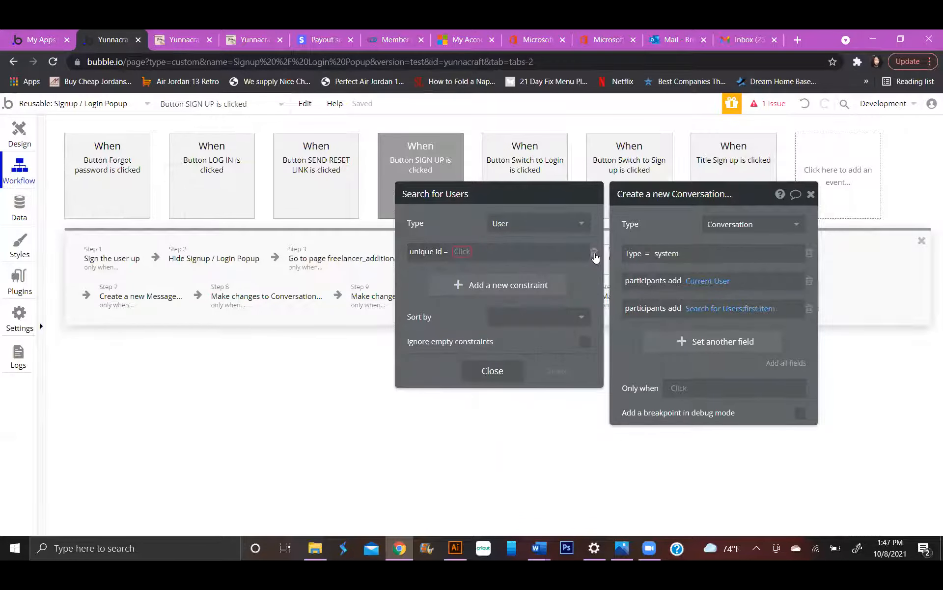
left_click(595, 254)
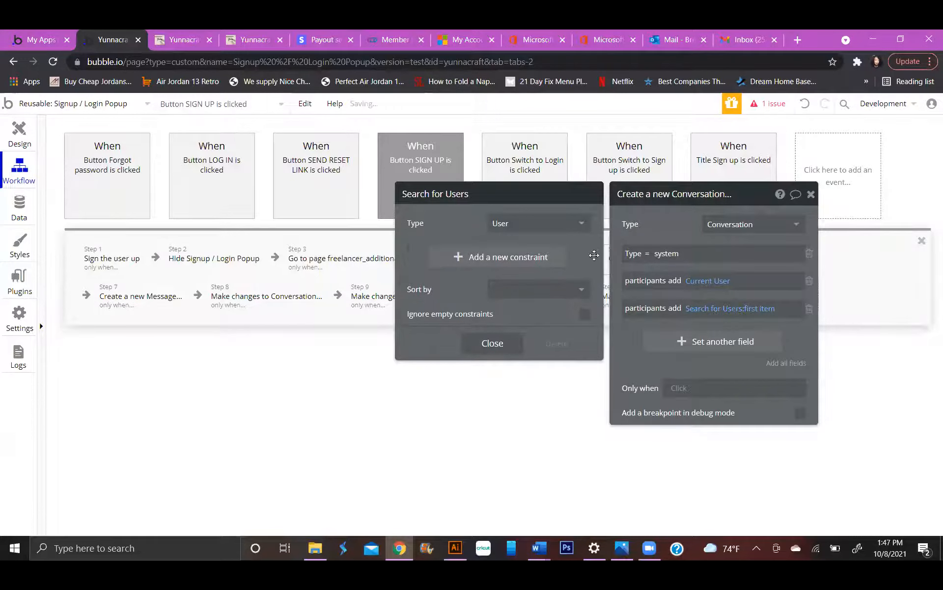
Add a Type of User constraint with the = operator to the Search for Users.
left_click(463, 258)
left_click(423, 252)
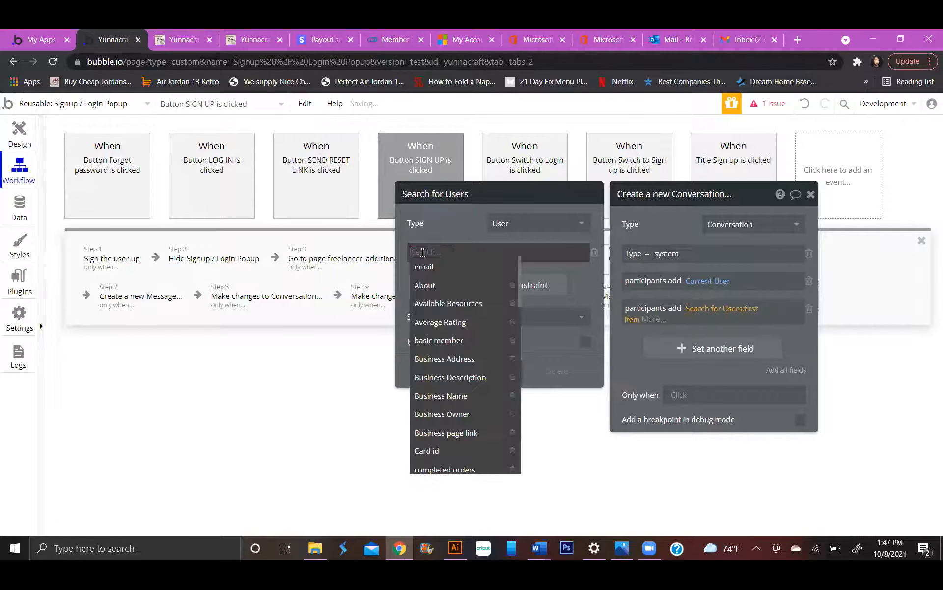
type("type")
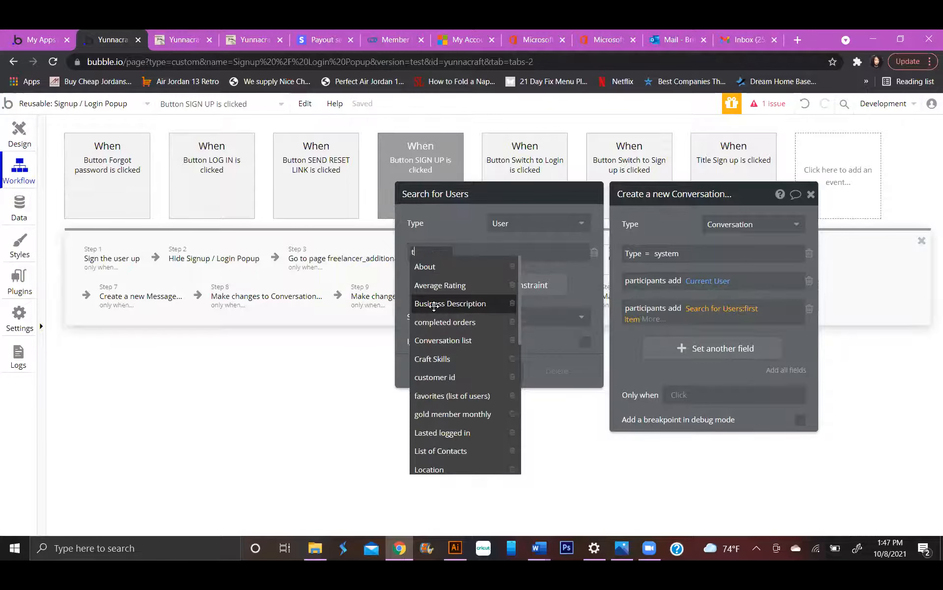
left_click(467, 285)
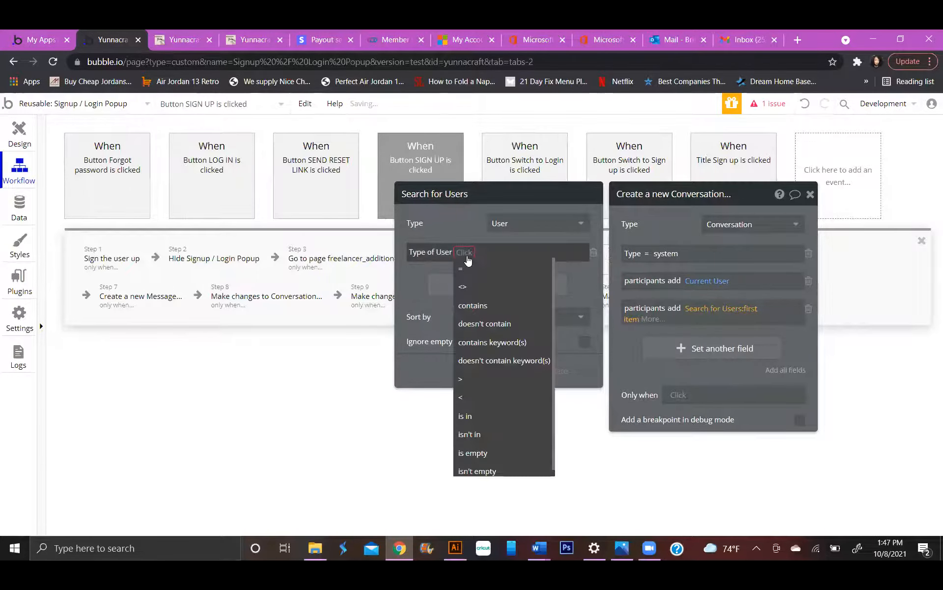
left_click(471, 261)
Set the value of the search's Type of User constraint to the static text "system".
left_click(478, 259)
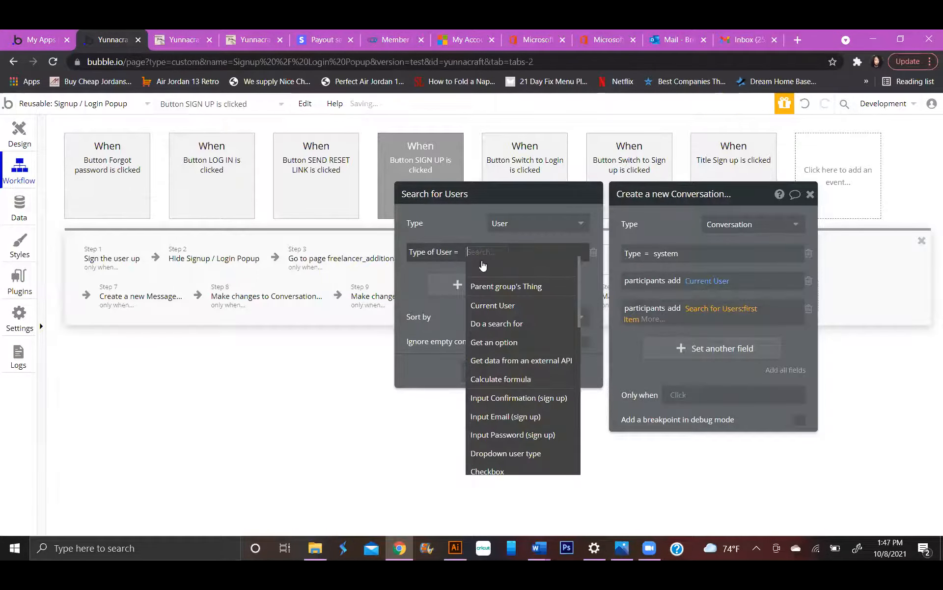
type("sy")
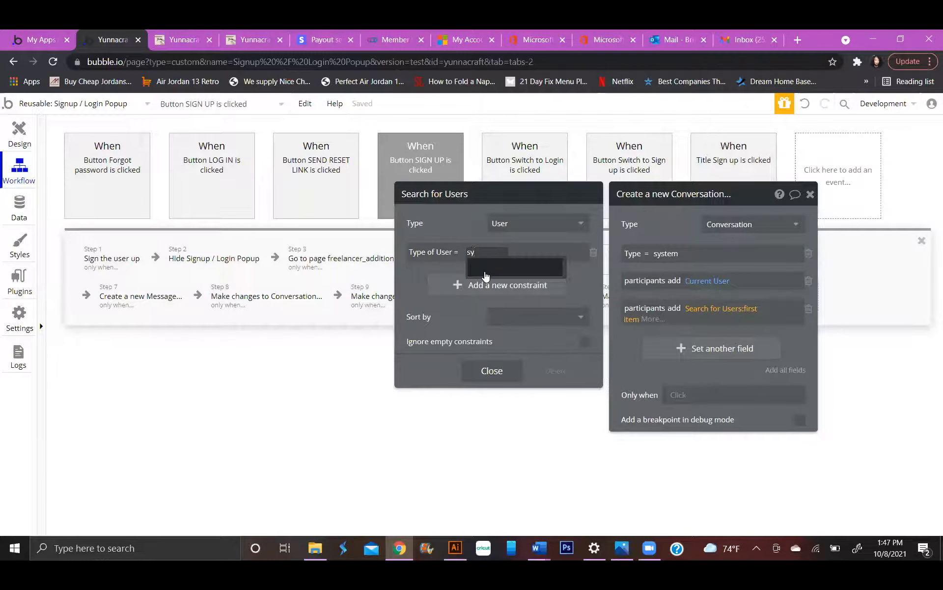
type("t")
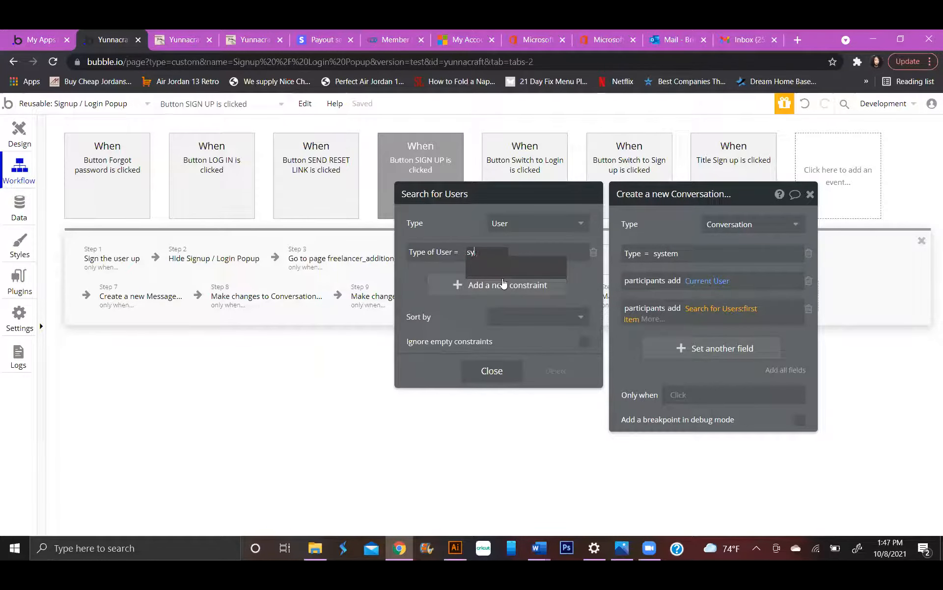
left_click(533, 254)
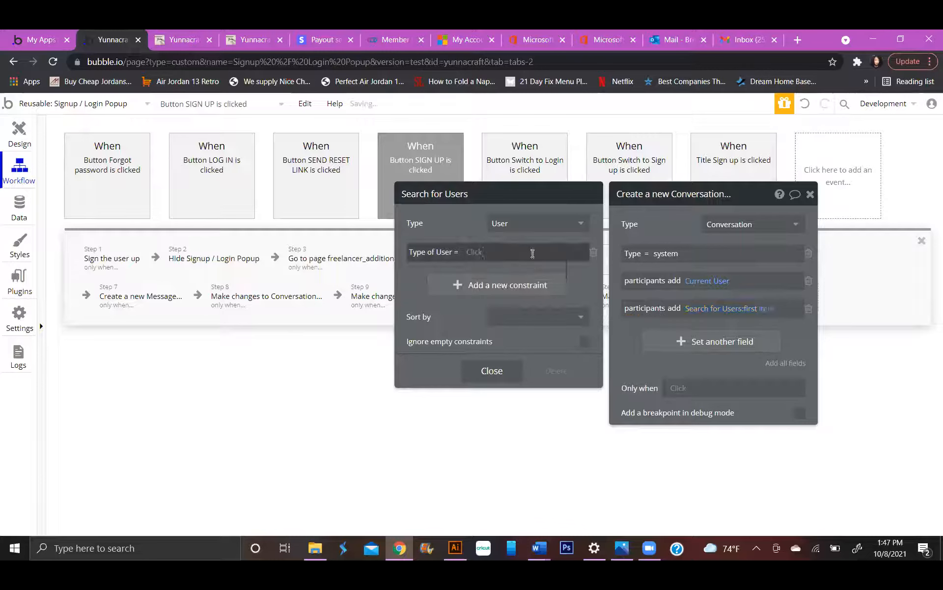
left_click(504, 257)
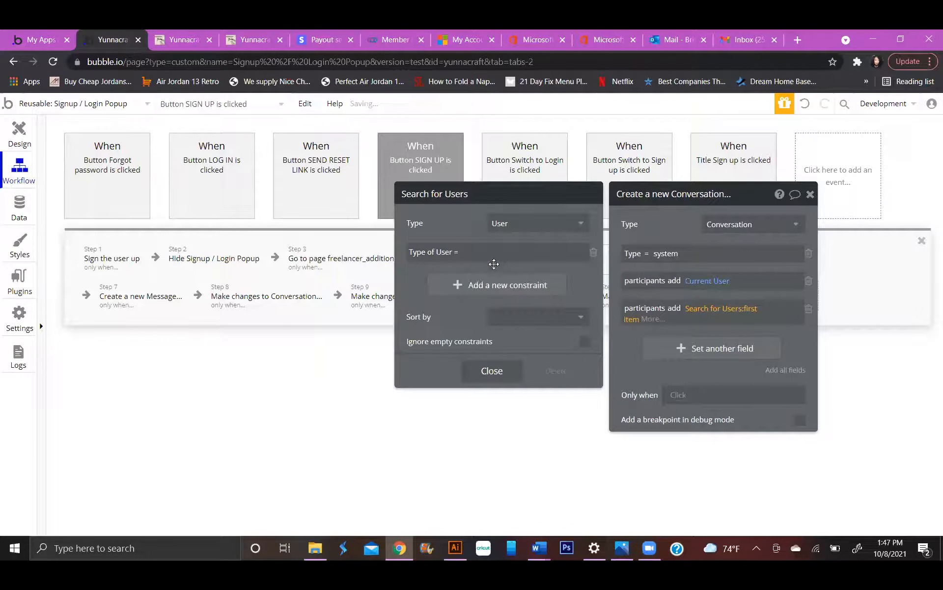
left_click(464, 252)
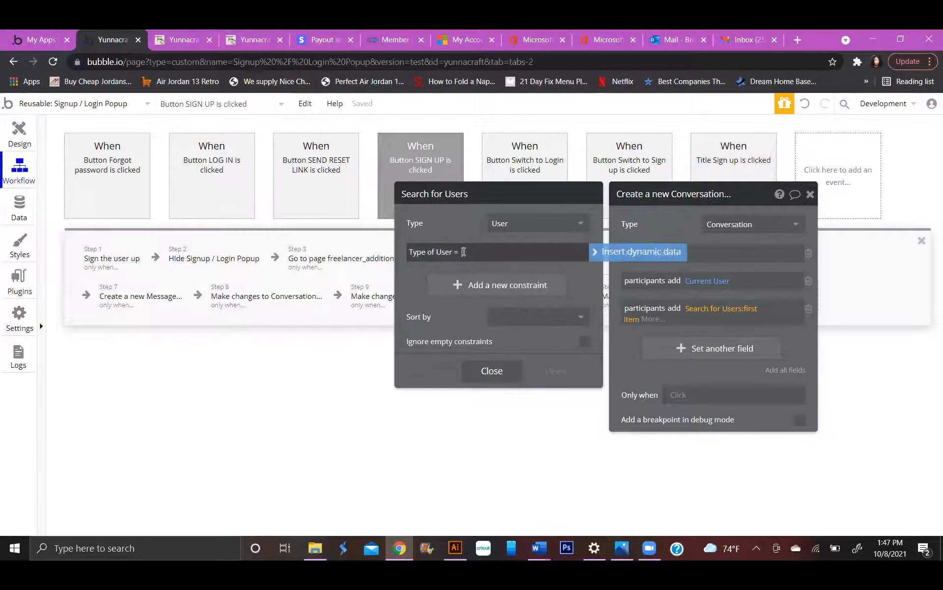
type("syst")
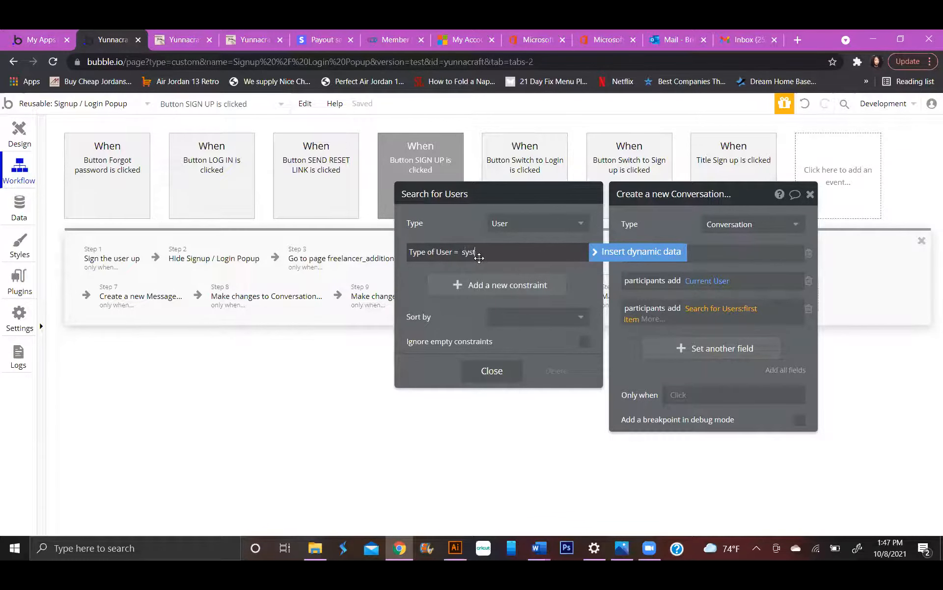
type("em")
left_click(514, 260)
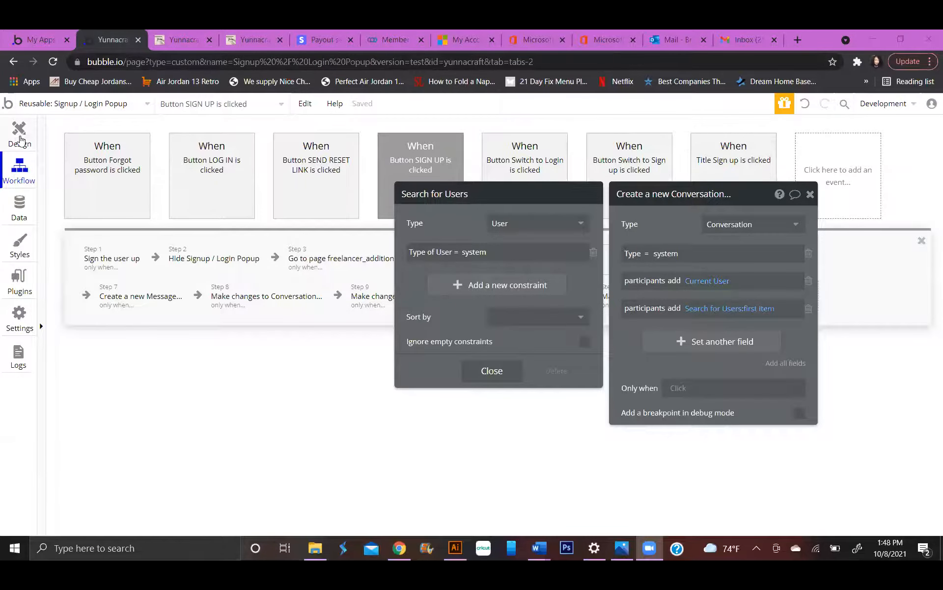
Open the business_owner_my_profile page in the design view and display its Submit work order popup.
left_click(19, 131)
left_click(75, 104)
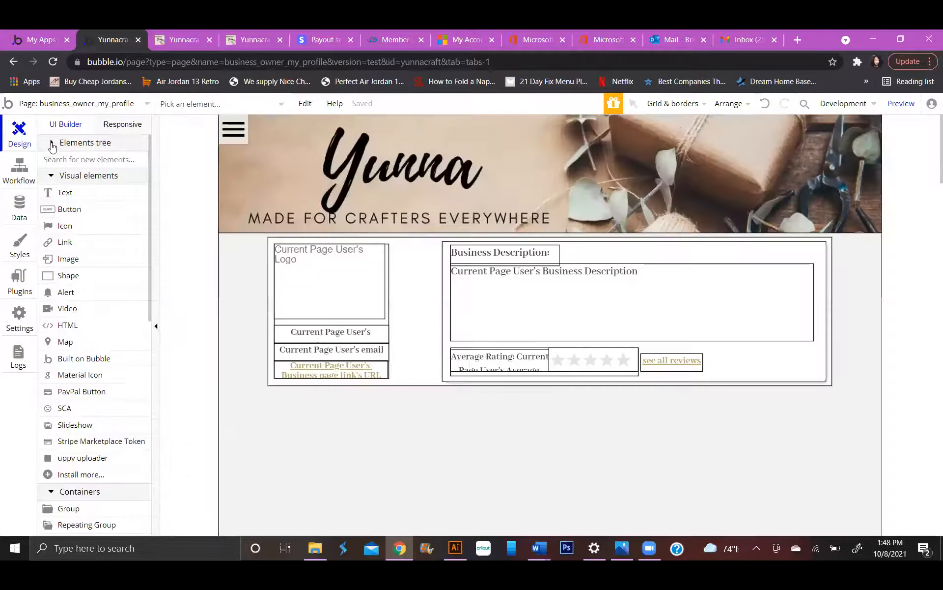
left_click(51, 142)
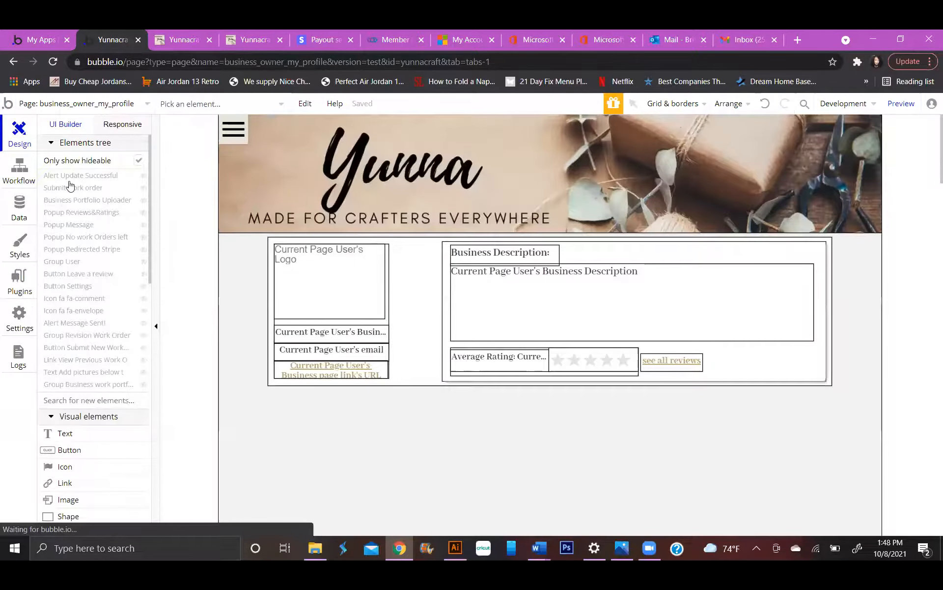
left_click(73, 189)
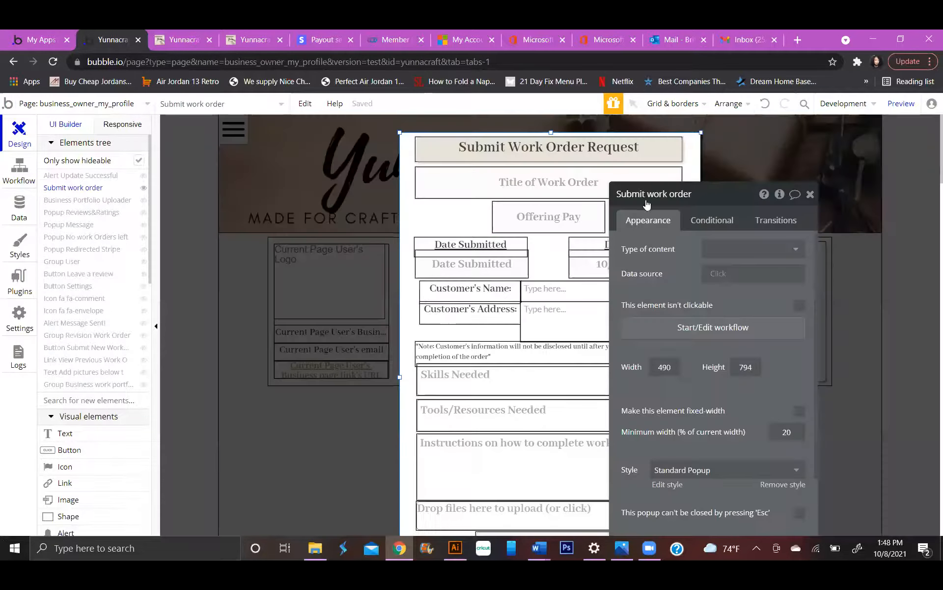
left_click(545, 180)
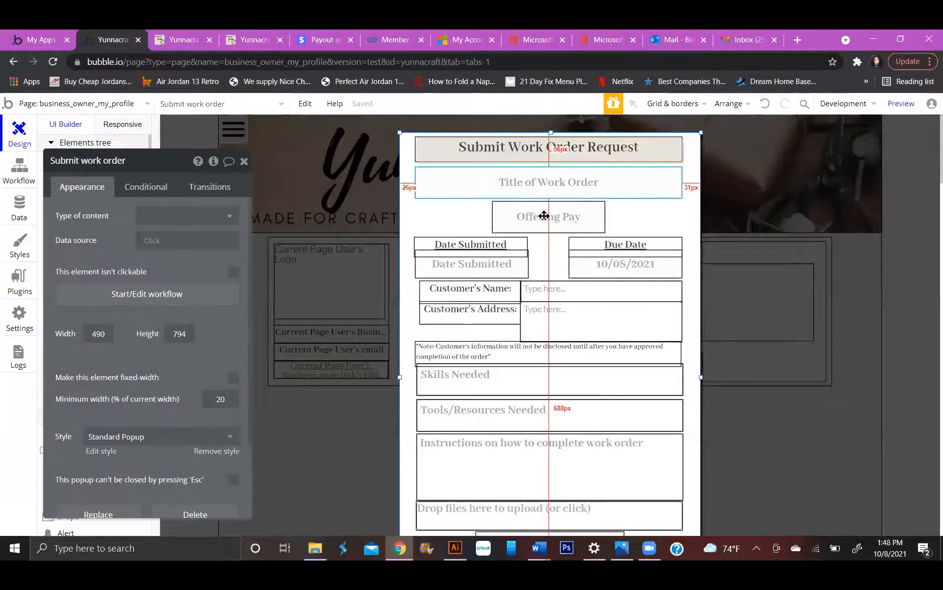
left_click(547, 215)
left_click(679, 167)
left_click(689, 163)
Review the Submit work order popup's form and inspect the Title of Work Order input's settings and conditions.
scroll(568, 313, "down", 6)
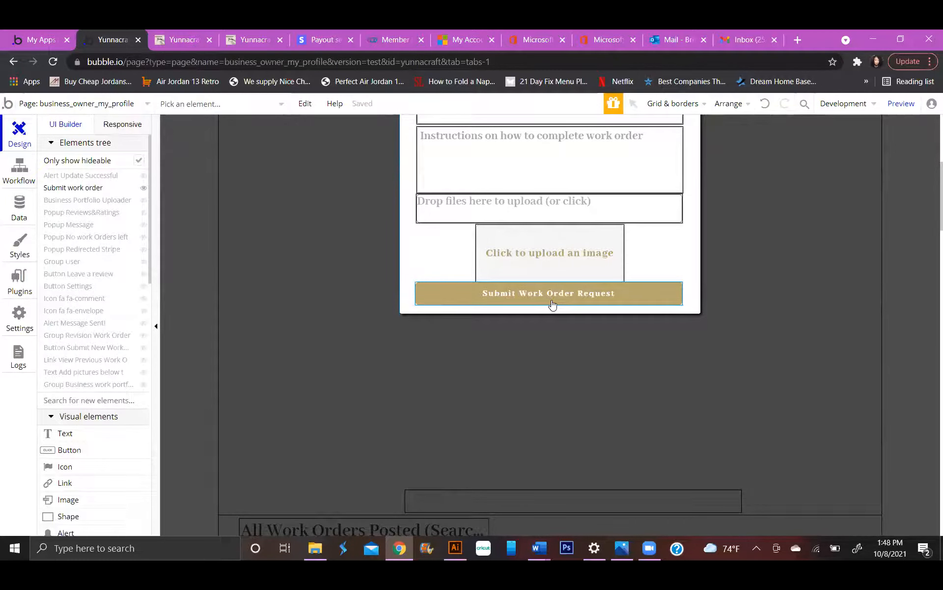
scroll(555, 306, "up", 6)
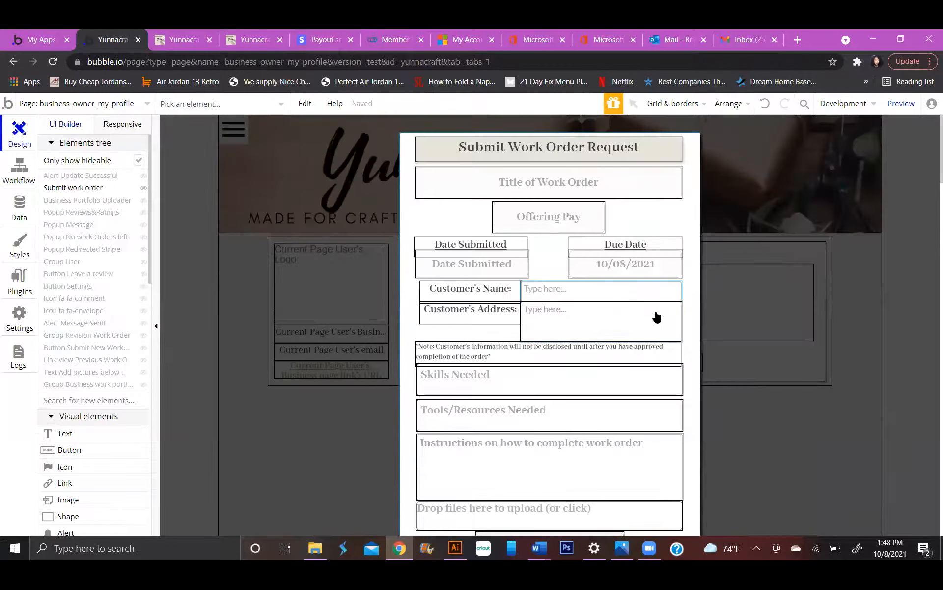
double_click(528, 185)
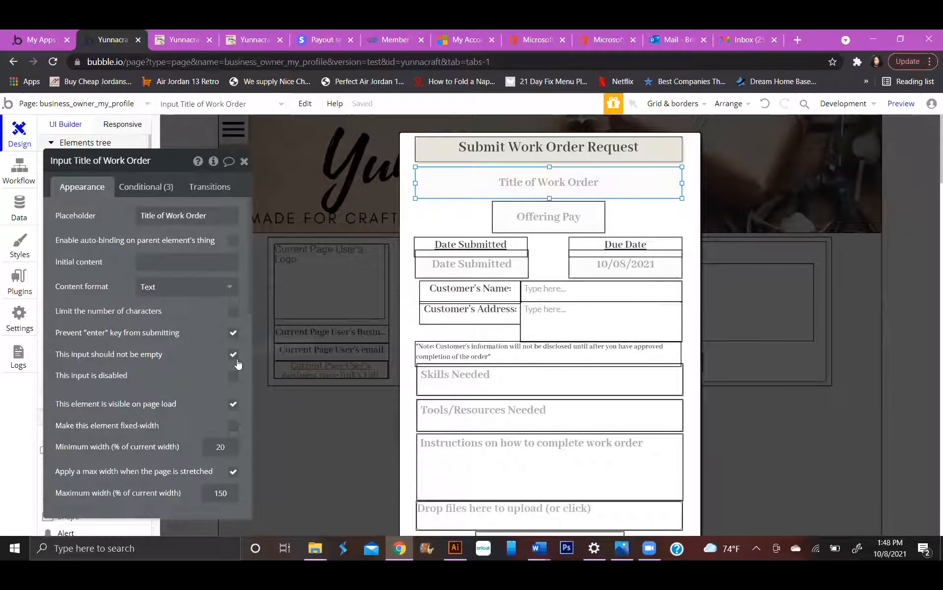
left_click(141, 187)
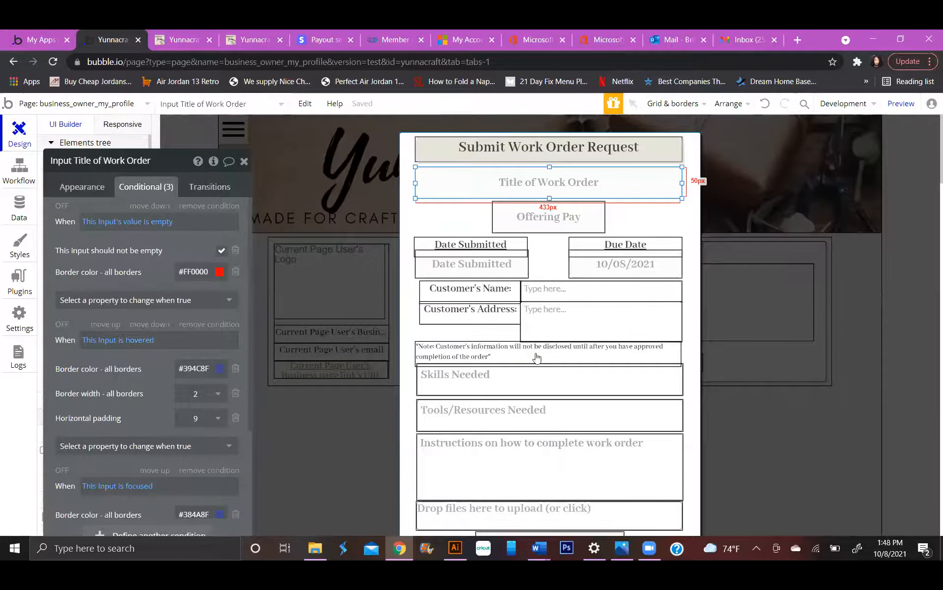
Define another condition on the Submit Work Order Request button and look through the available data sources for its expression.
scroll(543, 396, "down", 6)
left_click(546, 294)
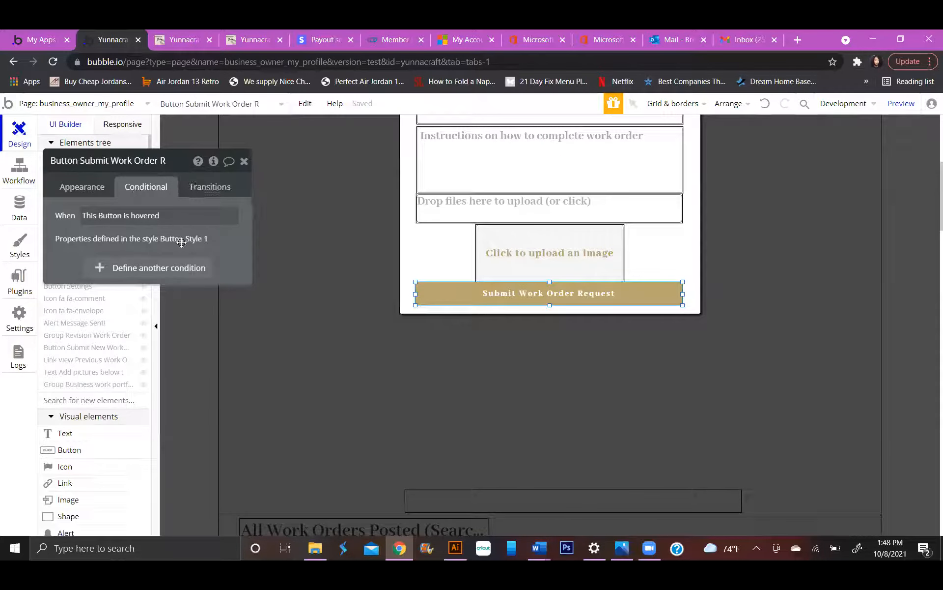
left_click(141, 269)
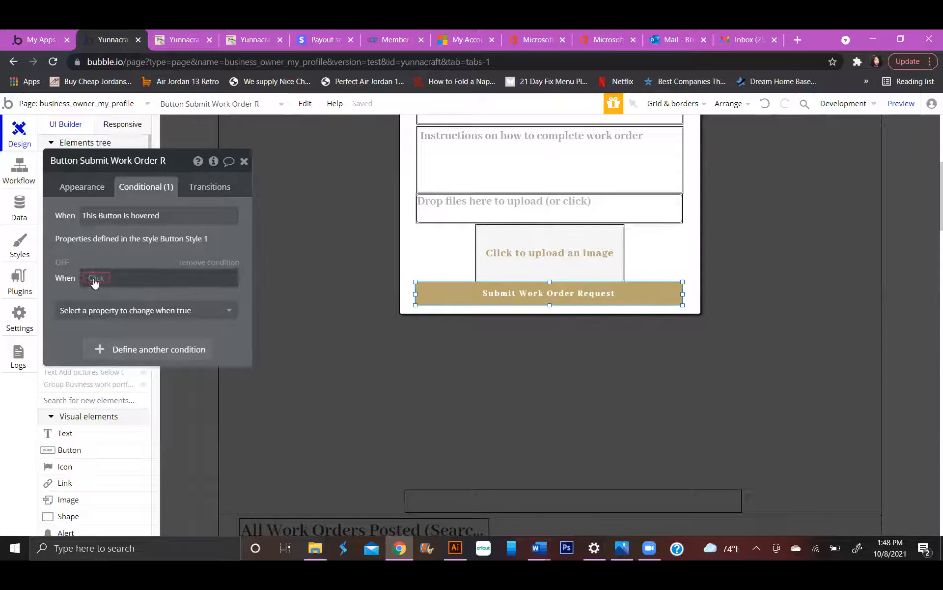
mouse_move(95, 281)
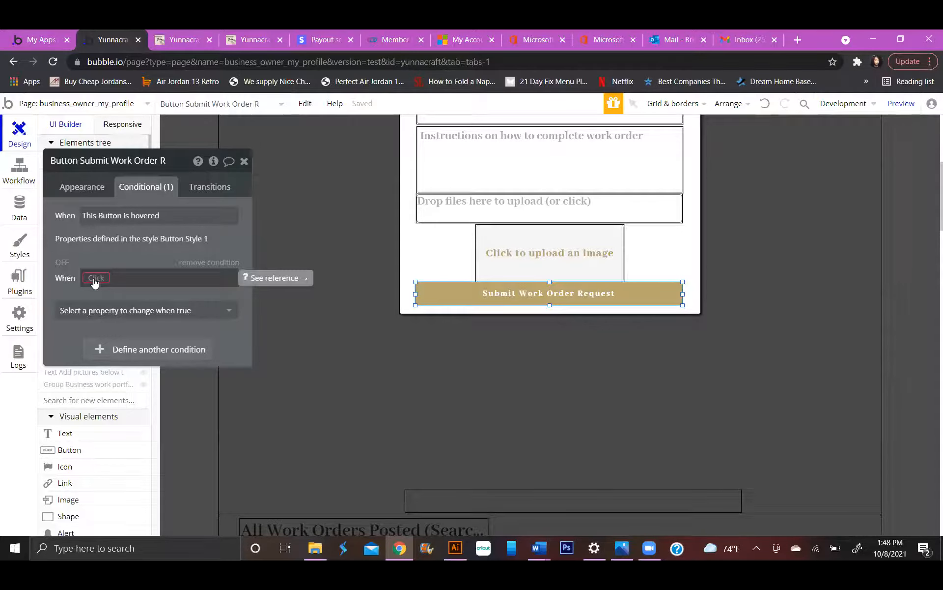
left_click(94, 279)
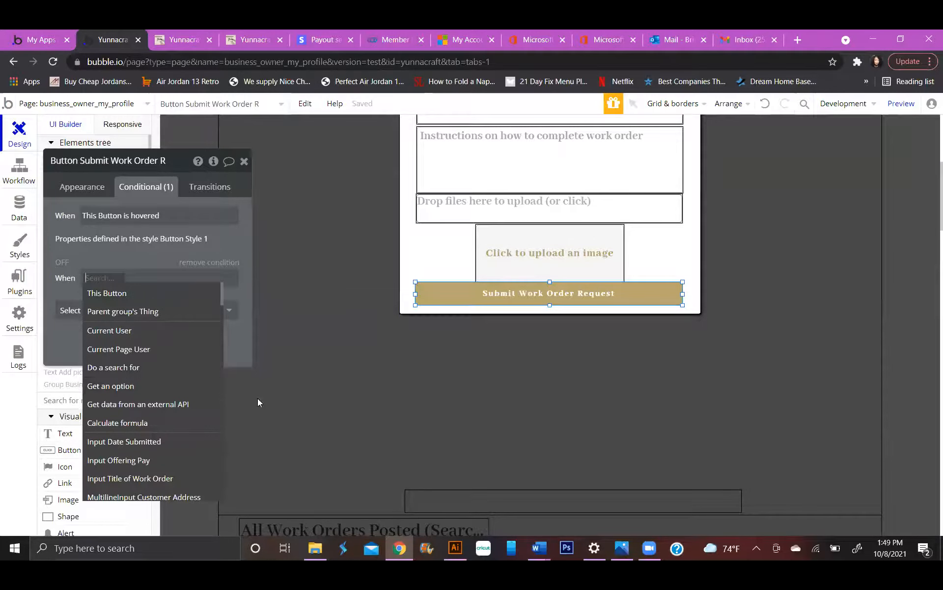
scroll(163, 381, "down", 3)
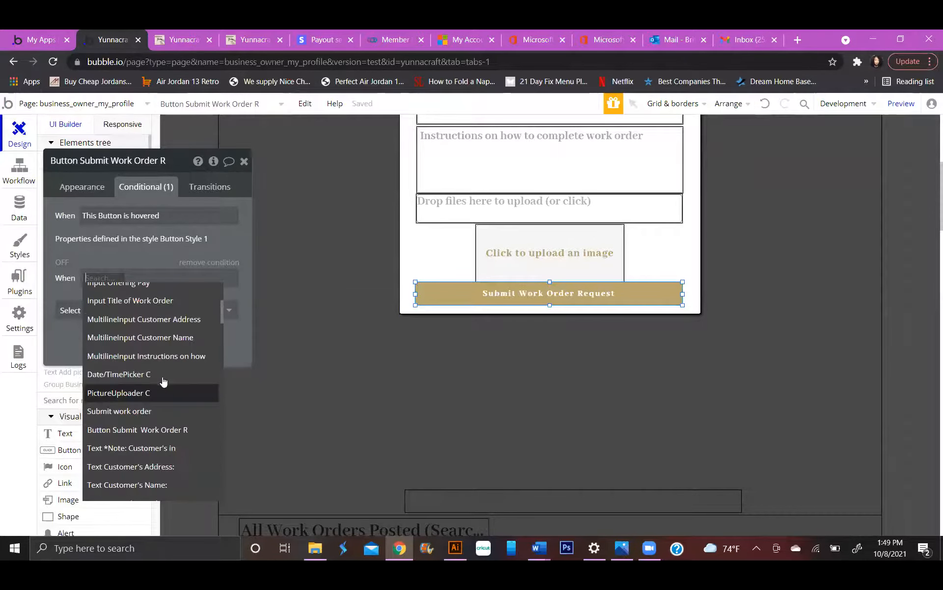
scroll(163, 381, "up", 3)
mouse_move(171, 363)
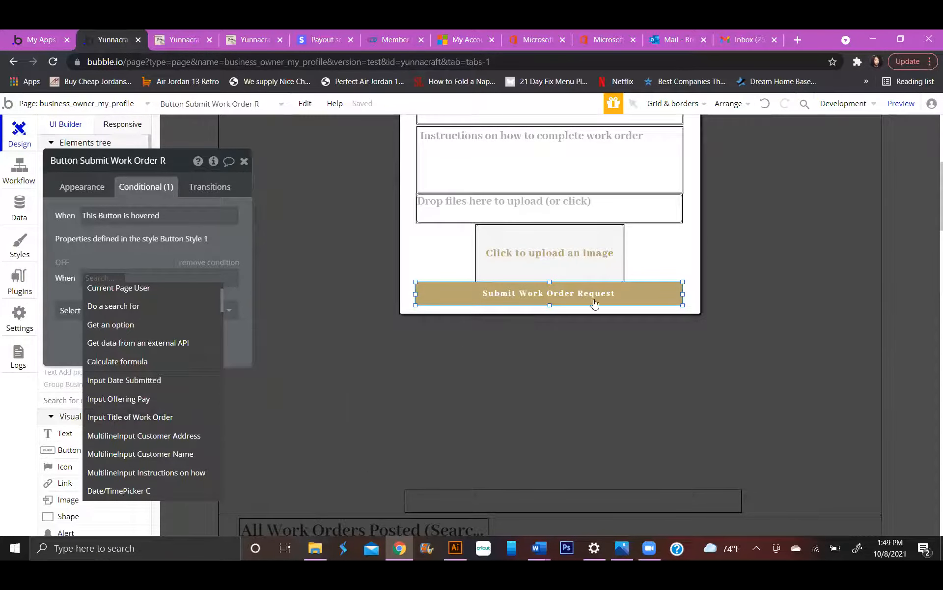
scroll(607, 291, "up", 6)
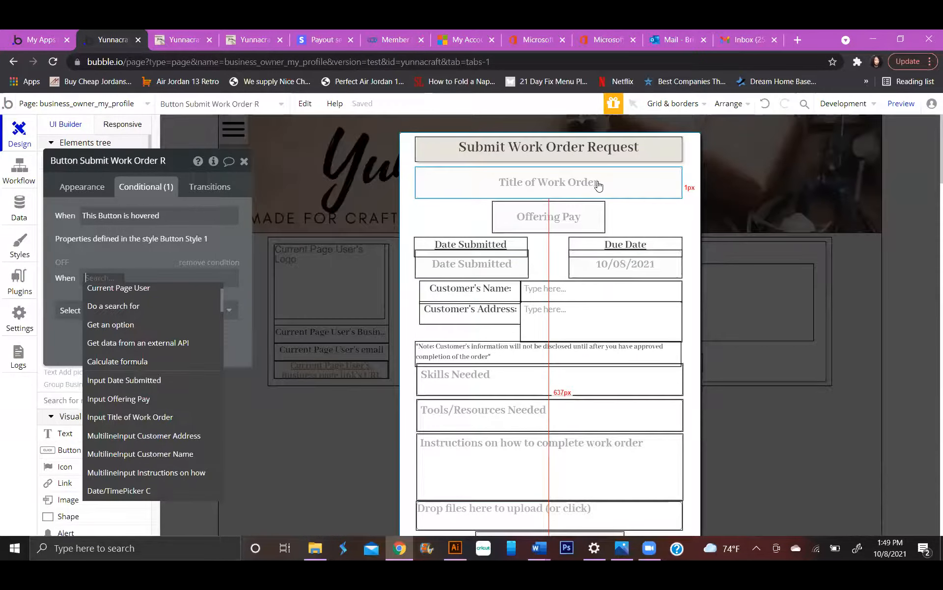
scroll(596, 184, "down", 5)
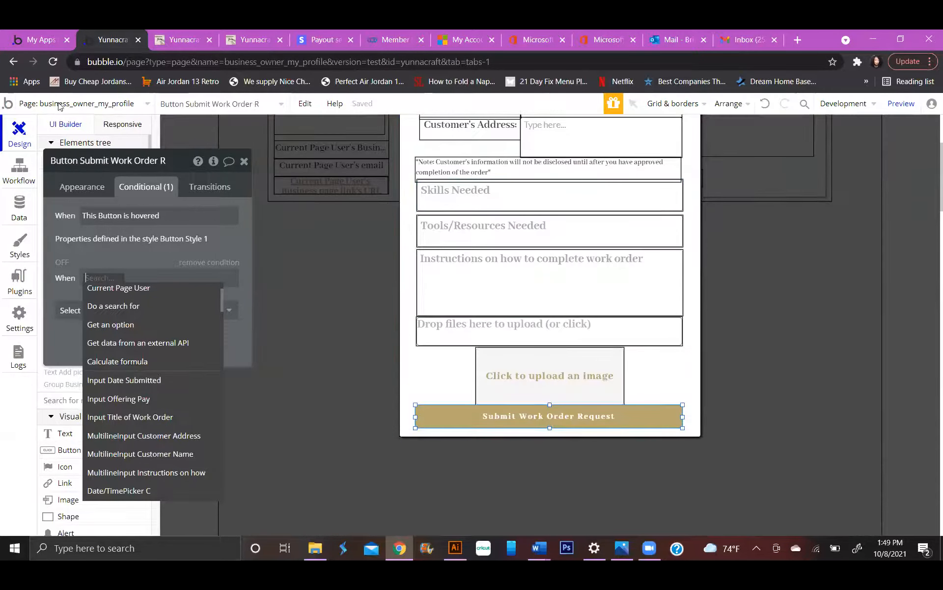
Open the Submit Work Order Request button's workflow and examine the fields set in its Create a new Work Orders action.
left_click(79, 189)
left_click(126, 275)
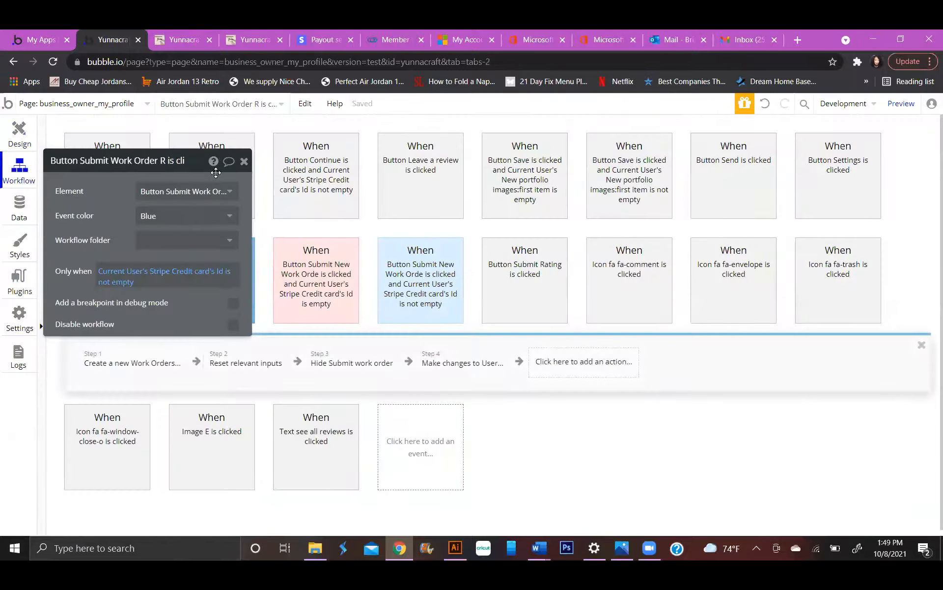
left_click_drag(194, 152, 233, 114)
left_click(152, 362)
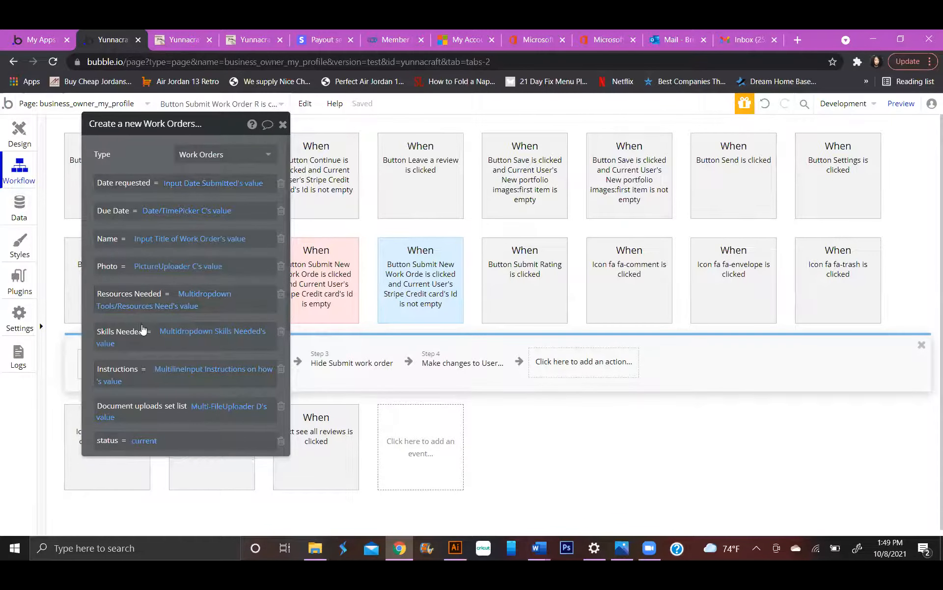
mouse_move(158, 374)
scroll(152, 375, "down", 2)
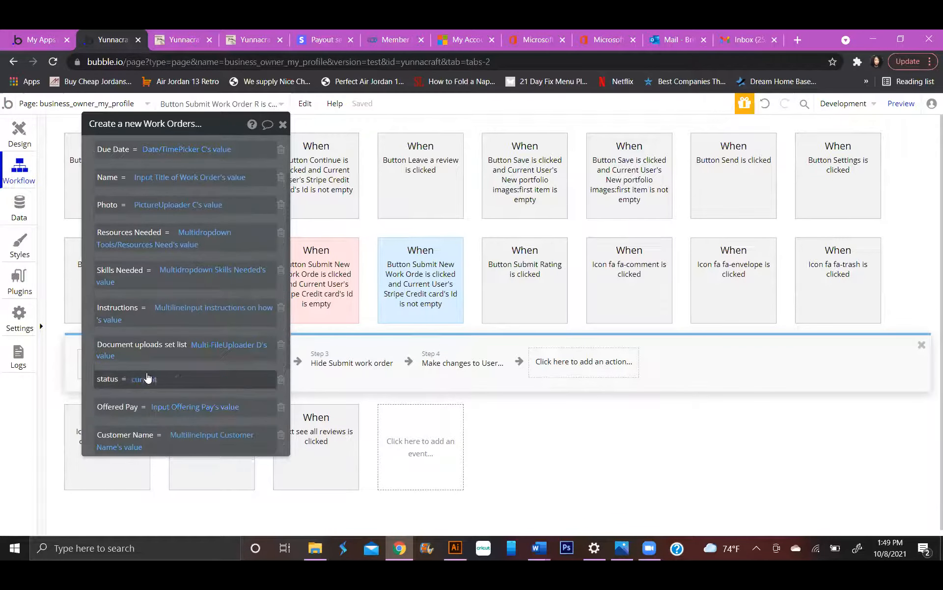
Review the field assignments of the Create a new Work Orders action, then return to the page design.
scroll(135, 388, "down", 2)
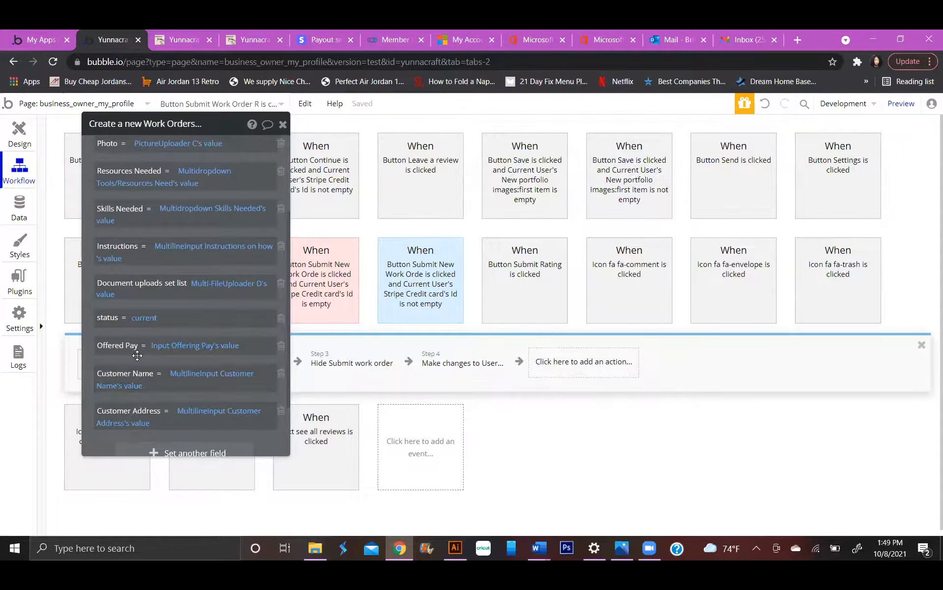
scroll(140, 344, "up", 4)
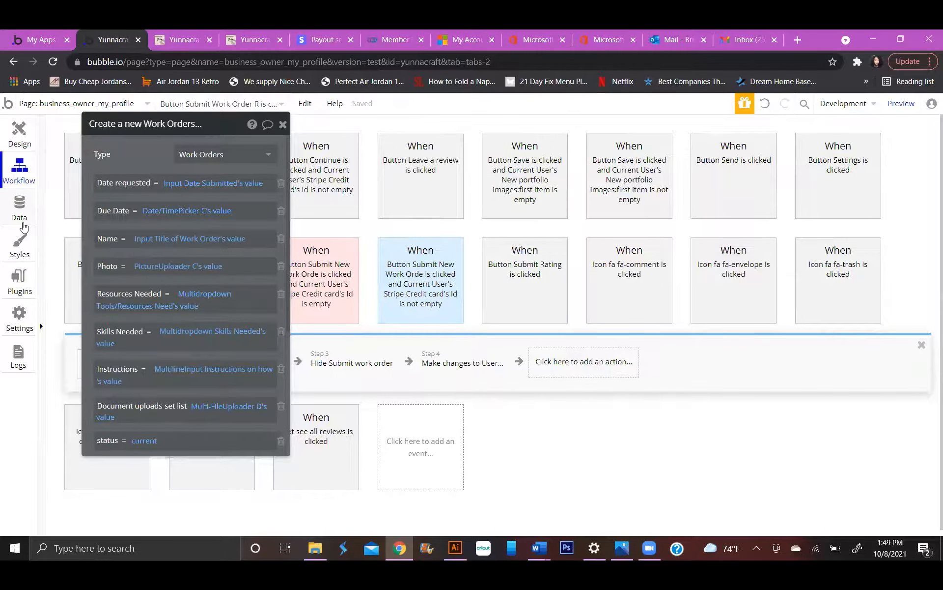
left_click(19, 132)
scroll(531, 194, "up", 3)
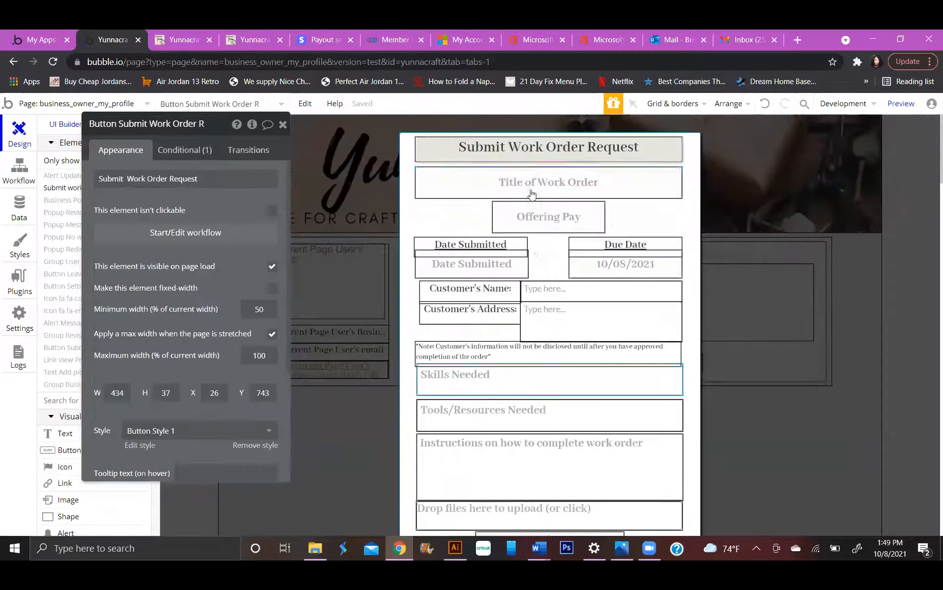
Inspect the appearance settings and conditions of the Title of Work Order and Offering Pay inputs.
left_click(532, 177)
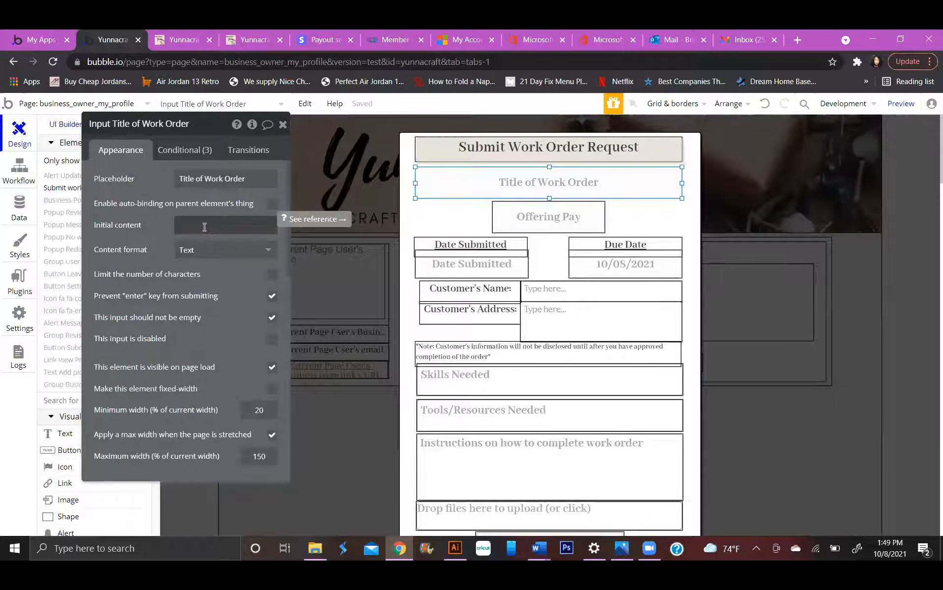
left_click(205, 227)
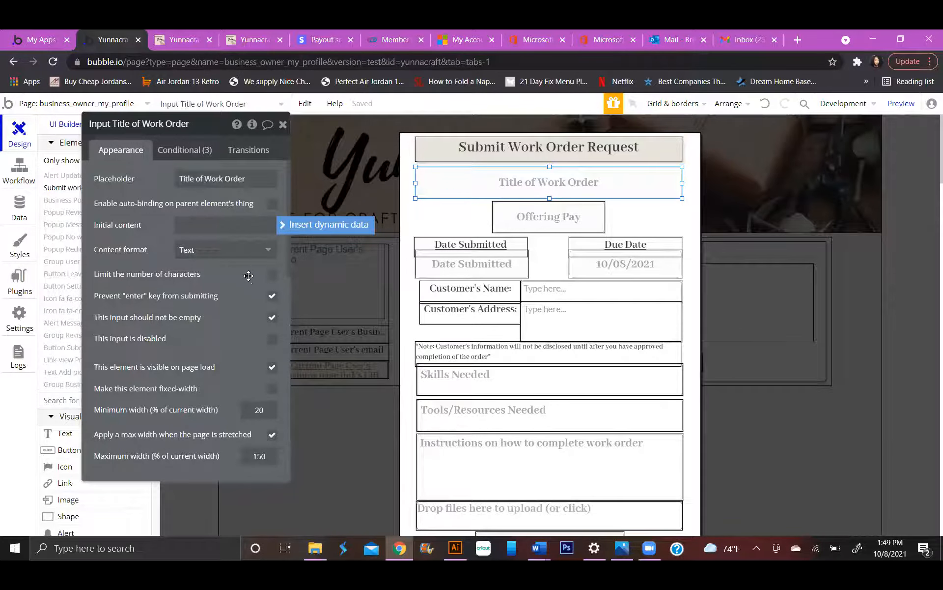
left_click(191, 150)
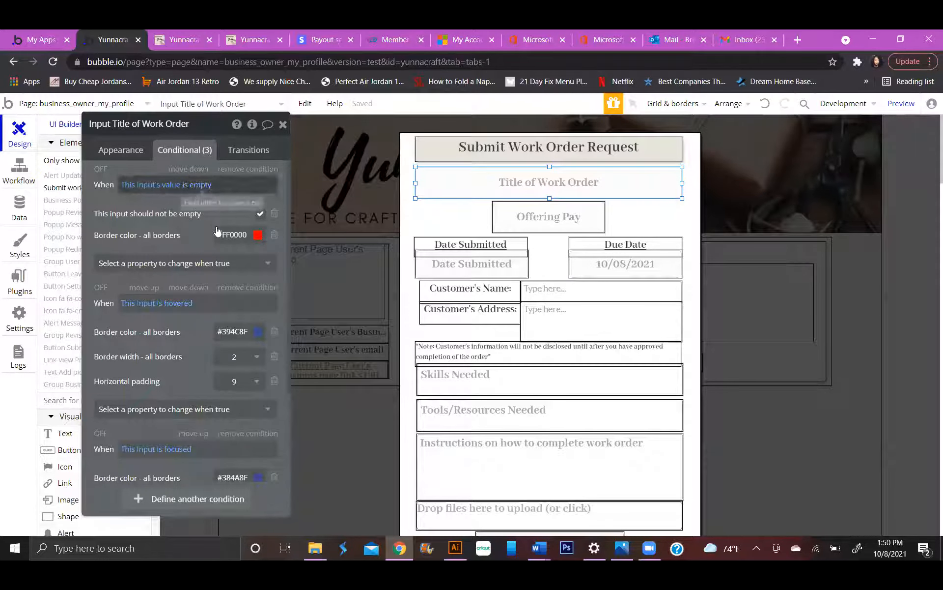
scroll(227, 248, "down", 3)
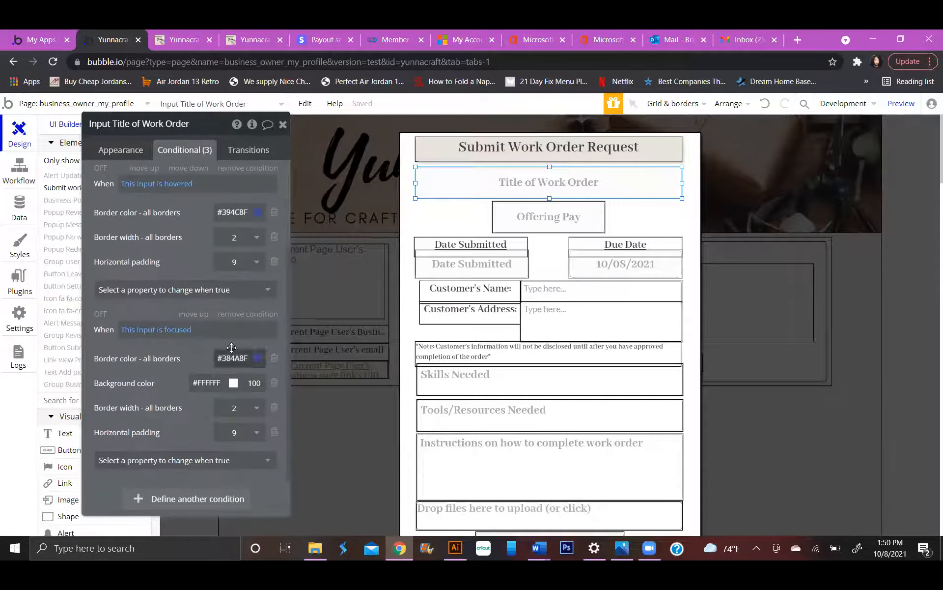
scroll(232, 347, "up", 3)
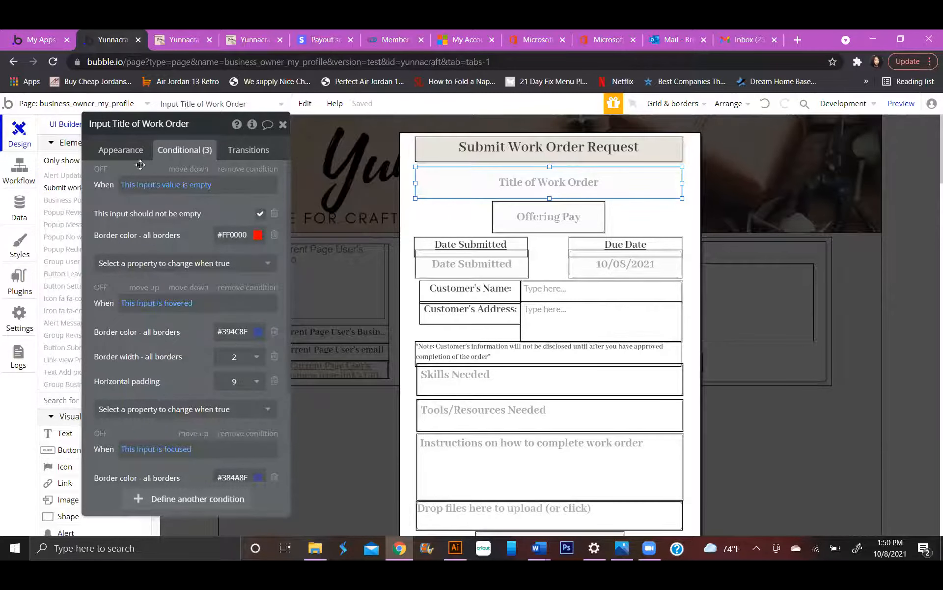
left_click(558, 213)
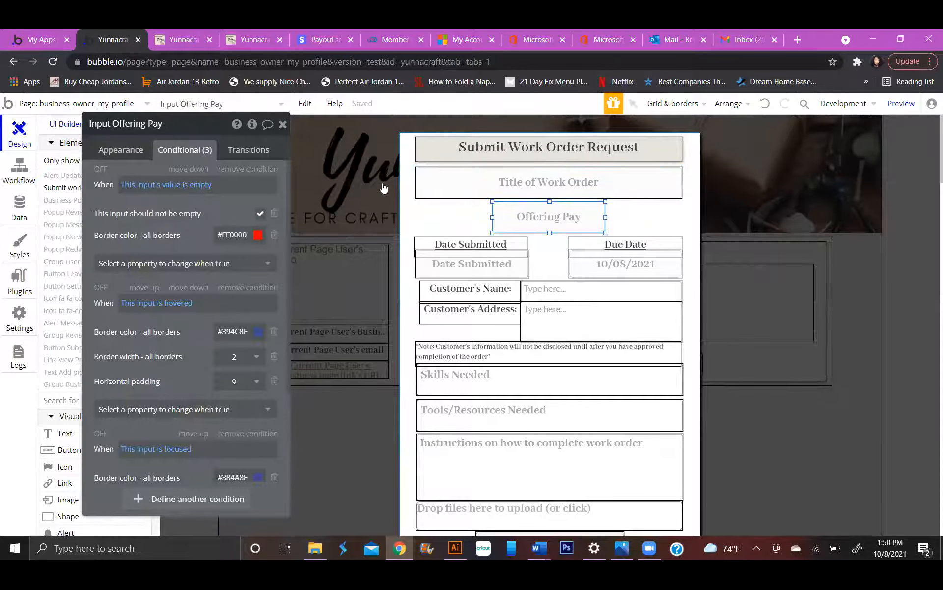
left_click(121, 150)
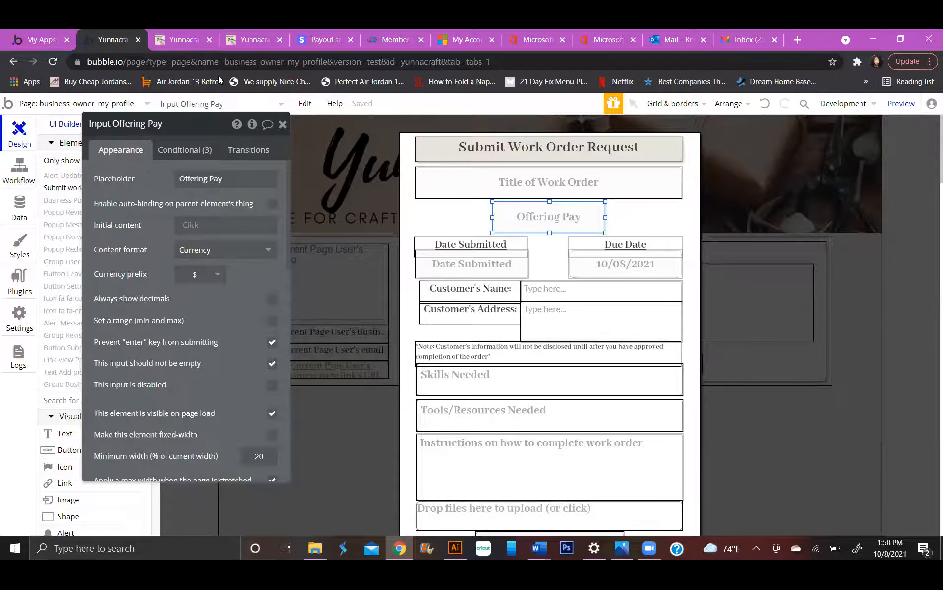
Preview the business_owner_my_profile page, look through its sections and navigation menu, and return to the editor.
left_click(902, 103)
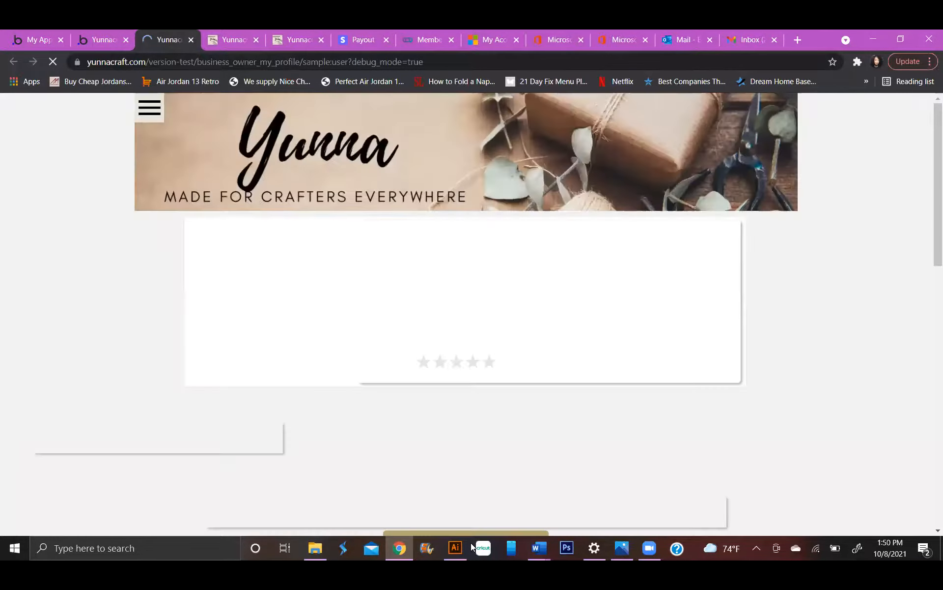
left_click(913, 108)
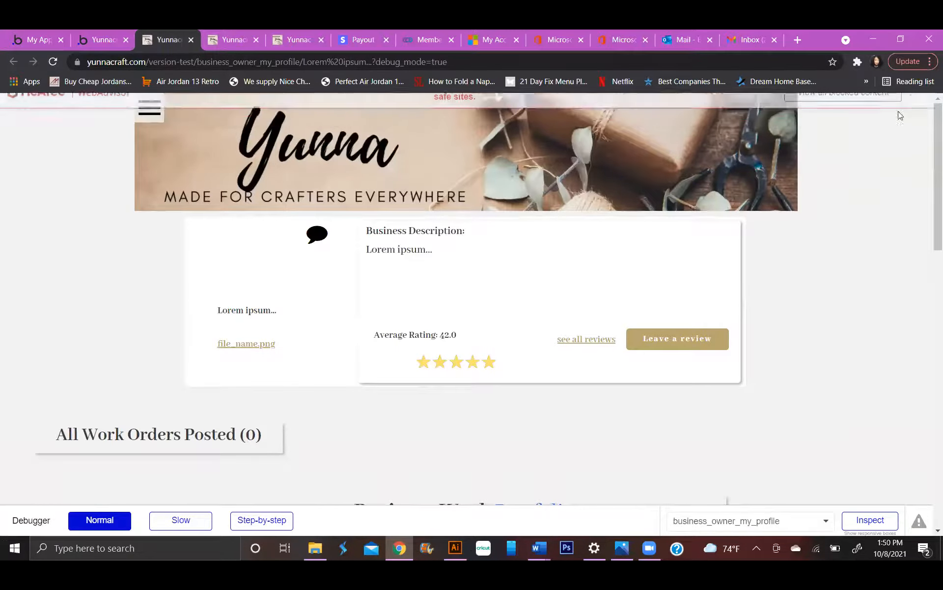
scroll(683, 353, "down", 7)
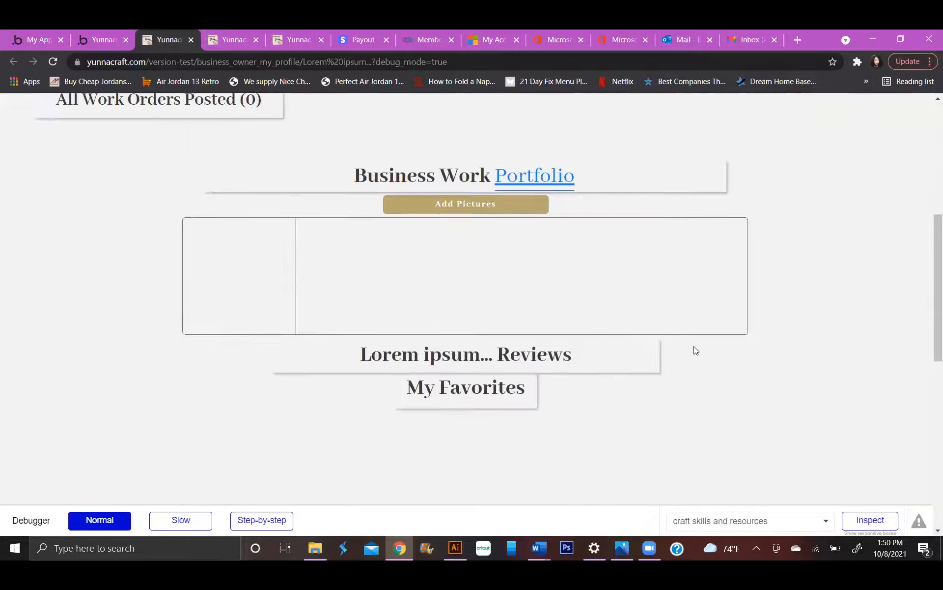
scroll(693, 351, "up", 6)
scroll(205, 133, "up", 2)
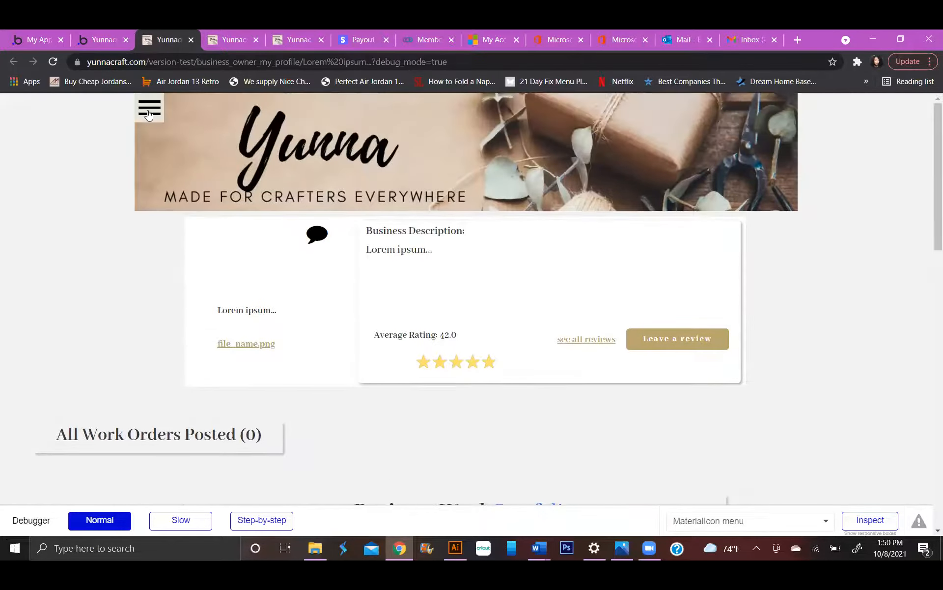
left_click(150, 107)
key("ctrl+Page_Up")
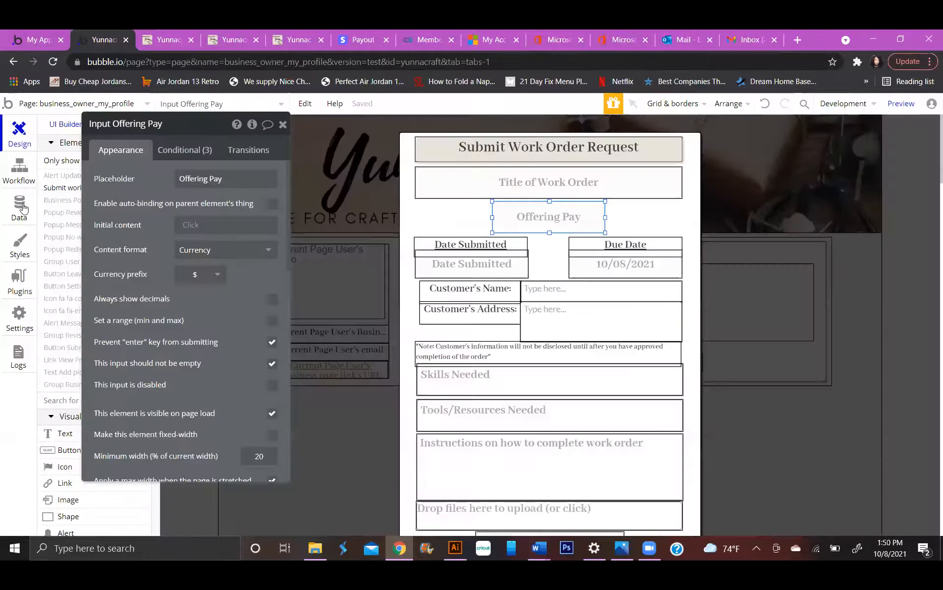
Run the app as the third account in the All Users data and bring up its business profile.
left_click(19, 209)
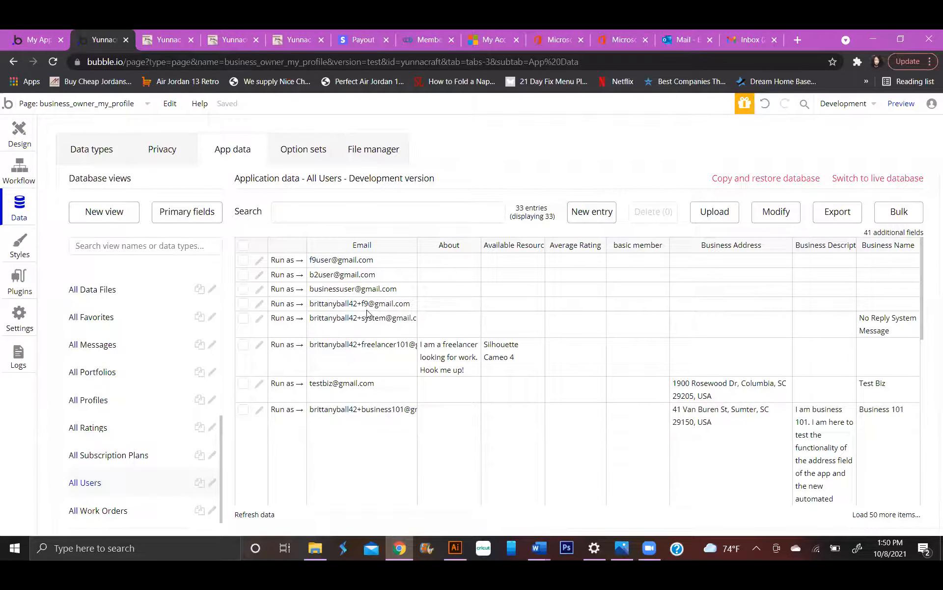
left_click(288, 290)
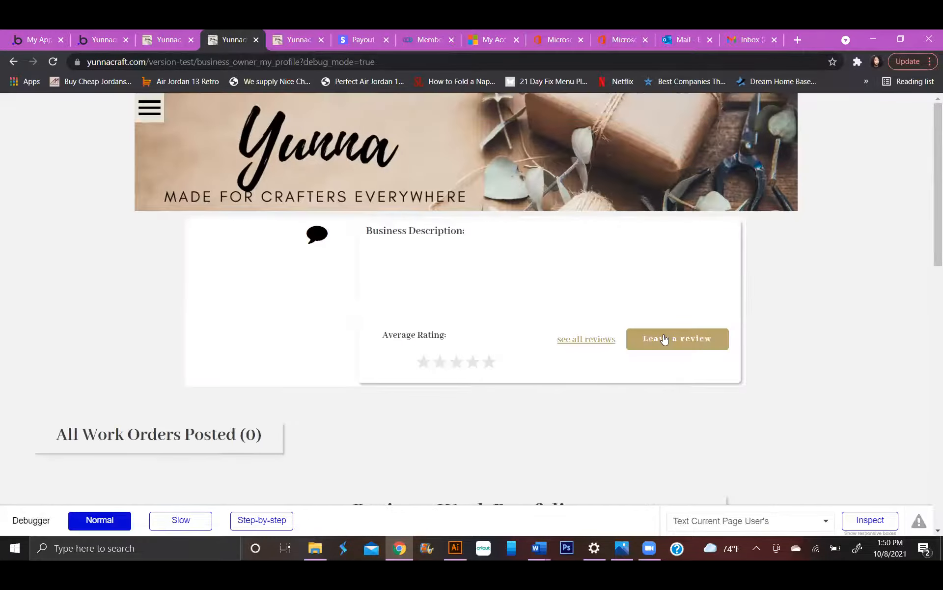
scroll(643, 350, "down", 5)
scroll(643, 350, "up", 5)
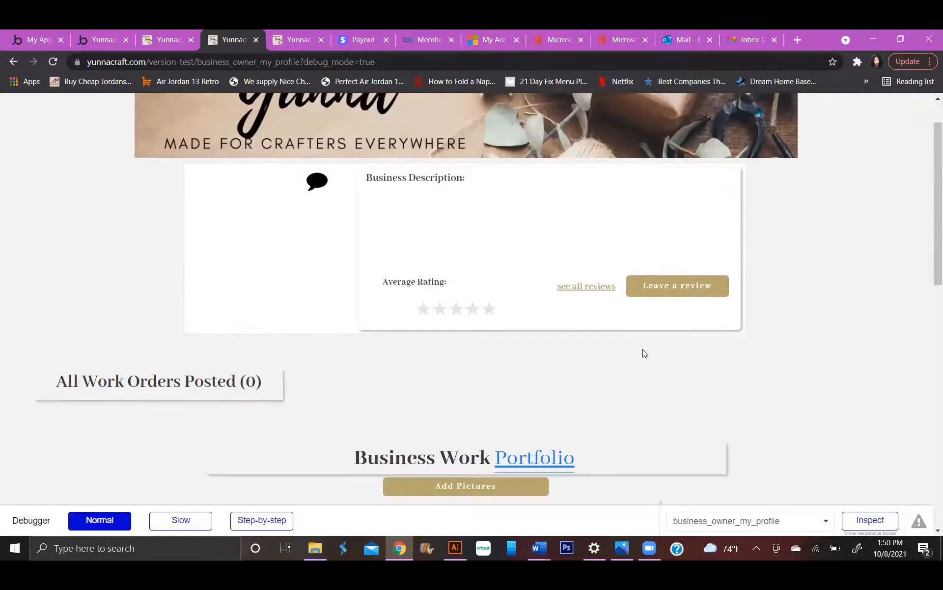
left_click(149, 107)
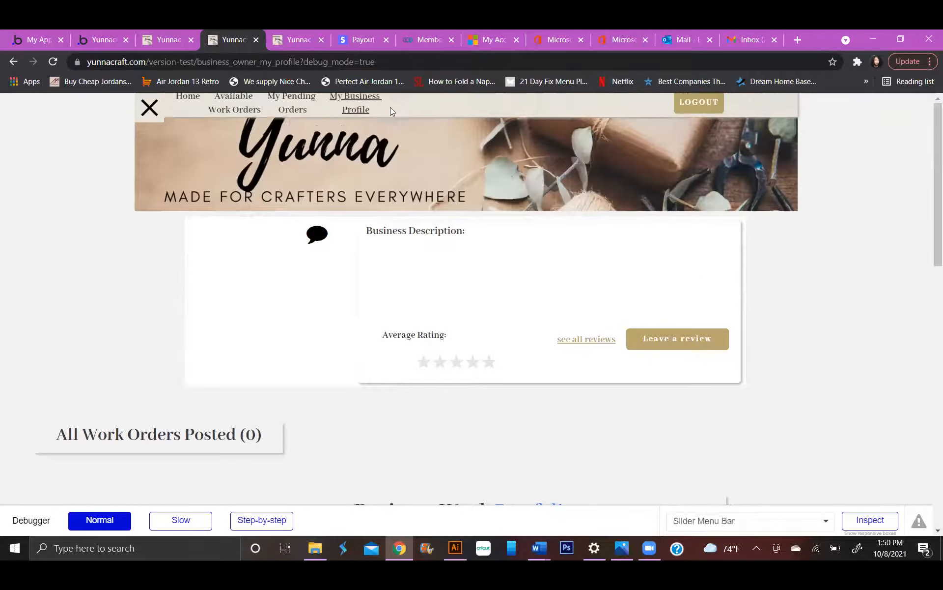
scroll(463, 267, "down", 5)
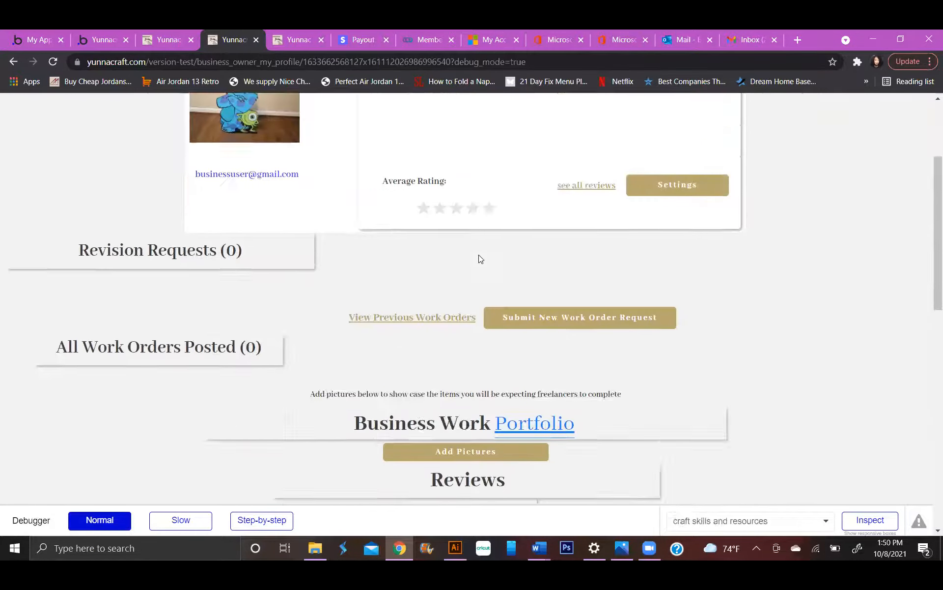
Try to submit a new work order request as this user and continue to the Stripe redirect.
left_click(561, 226)
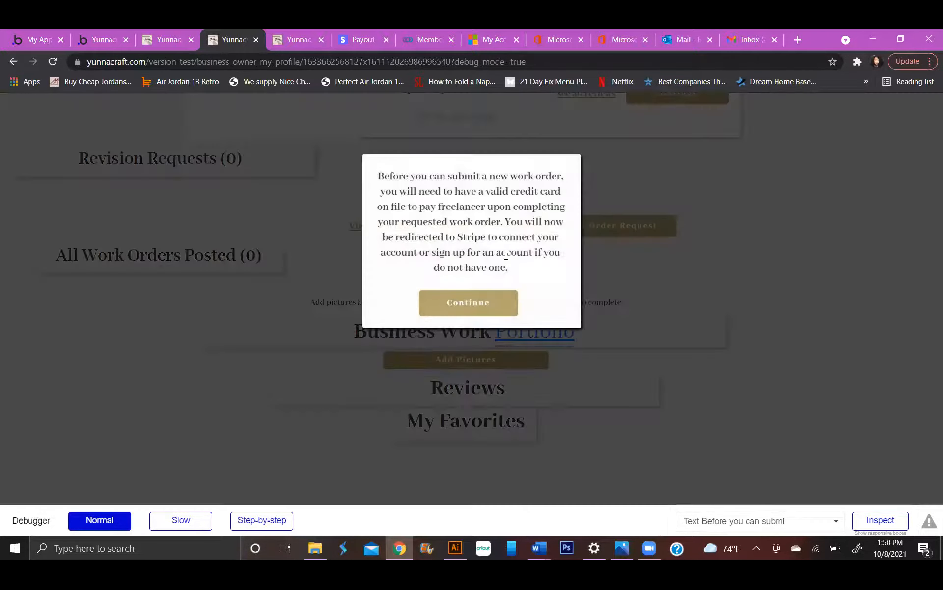
left_click(479, 299)
left_click(486, 301)
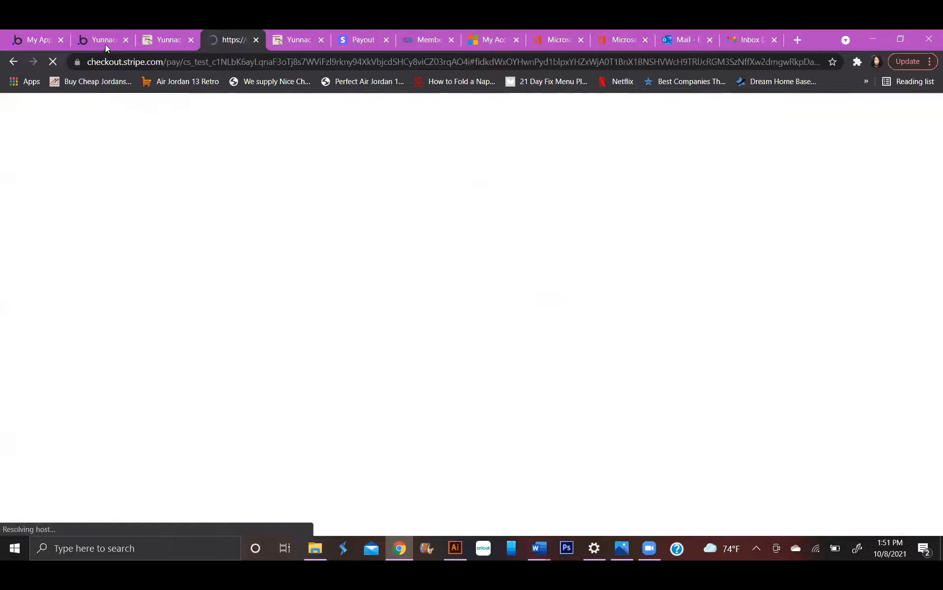
Run the app as the second listed user and try to submit a new work order request from its business profile.
left_click(105, 43)
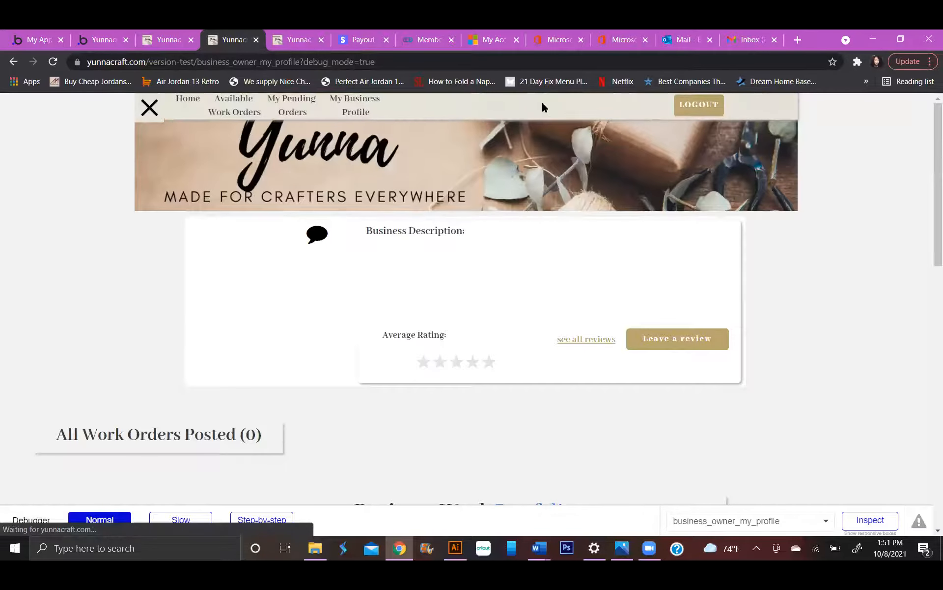
left_click(355, 108)
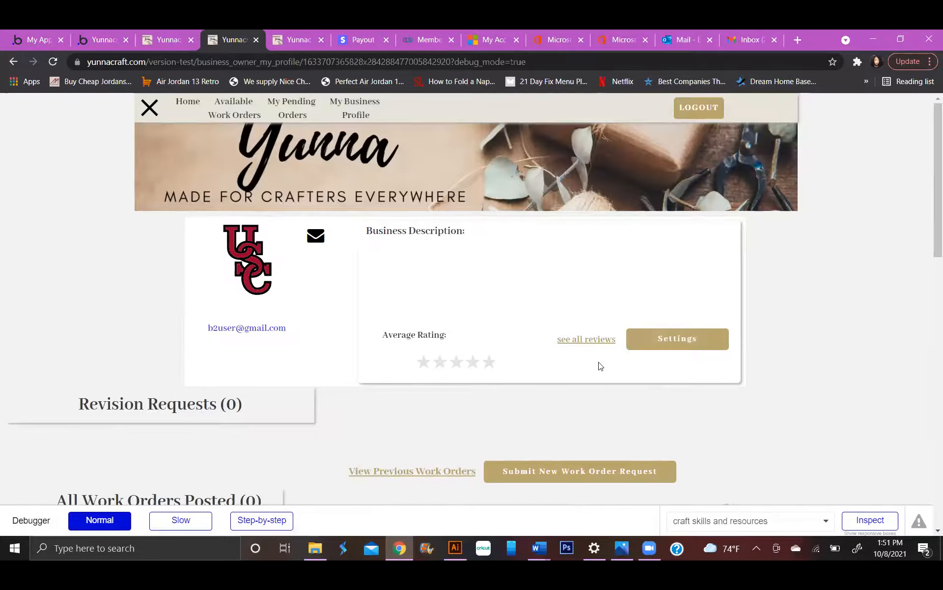
scroll(614, 295, "down", 4)
left_click(620, 284)
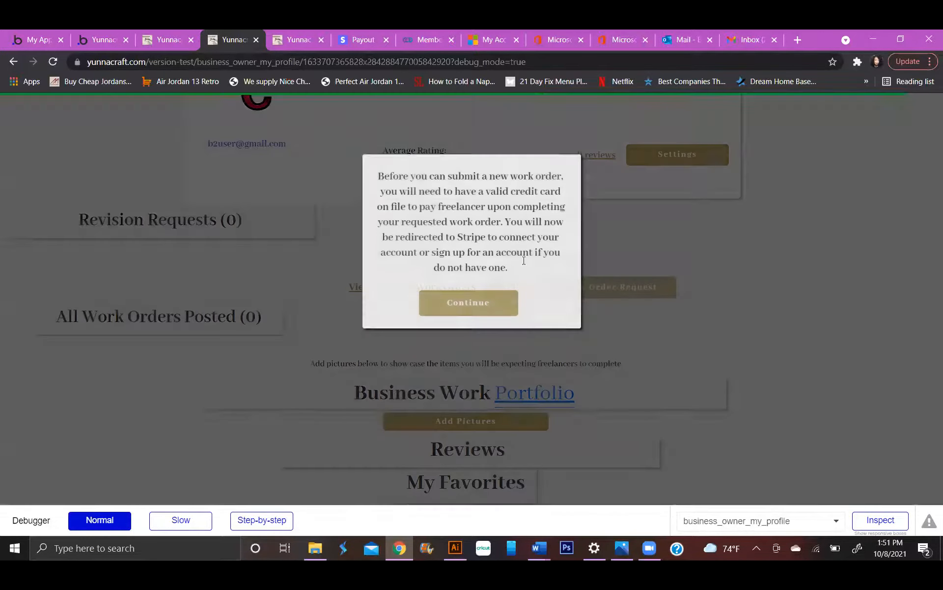
Examine the second user's database entry down to its subscription type and work order credits, then close it without saving.
left_click(109, 41)
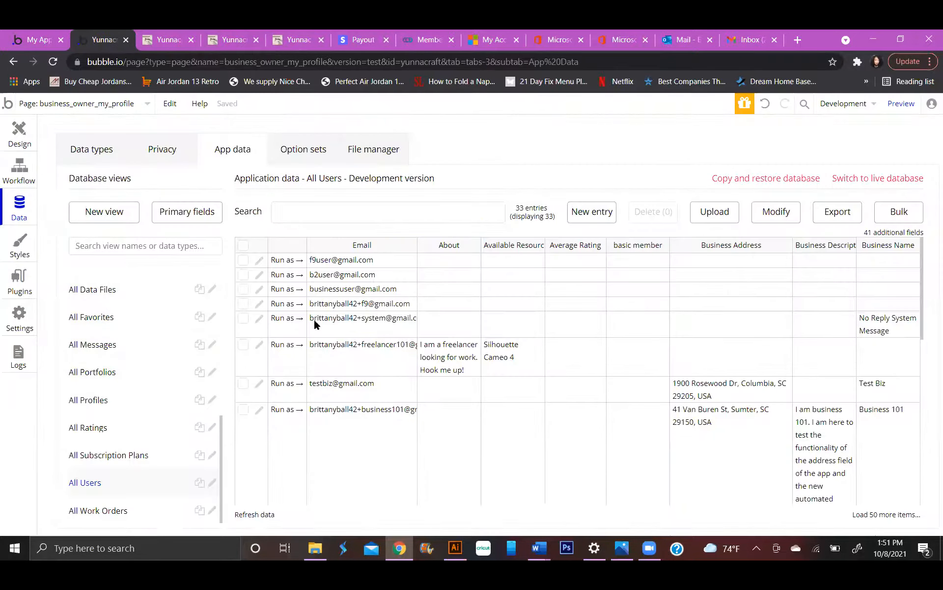
left_click(259, 275)
scroll(657, 388, "down", 3)
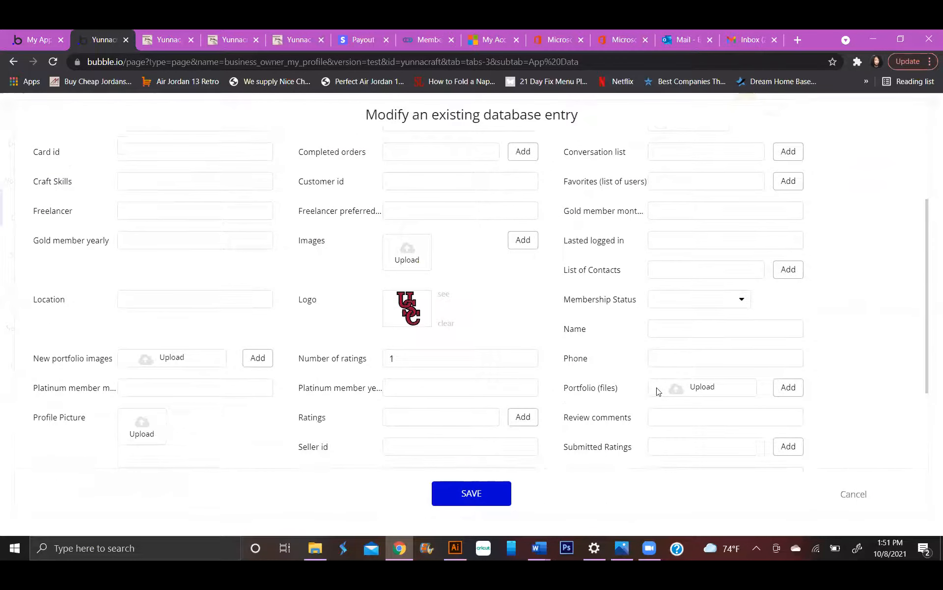
scroll(657, 391, "down", 3)
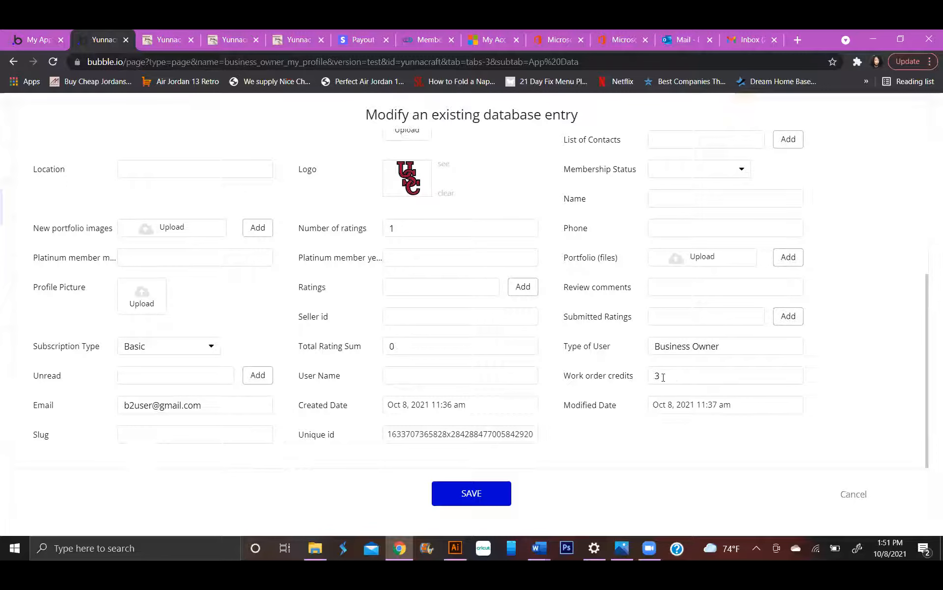
left_click(158, 38)
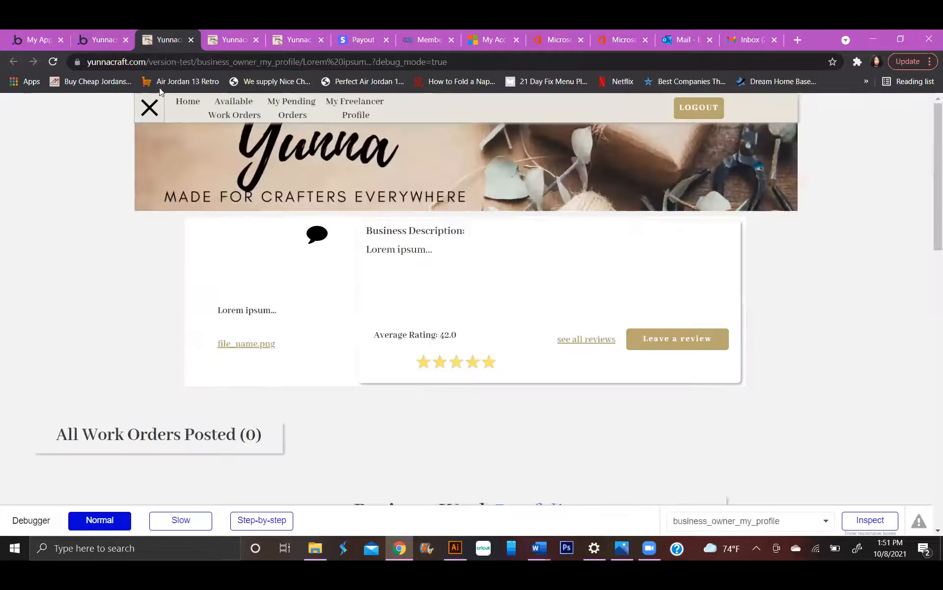
key("ctrl+shift+Tab")
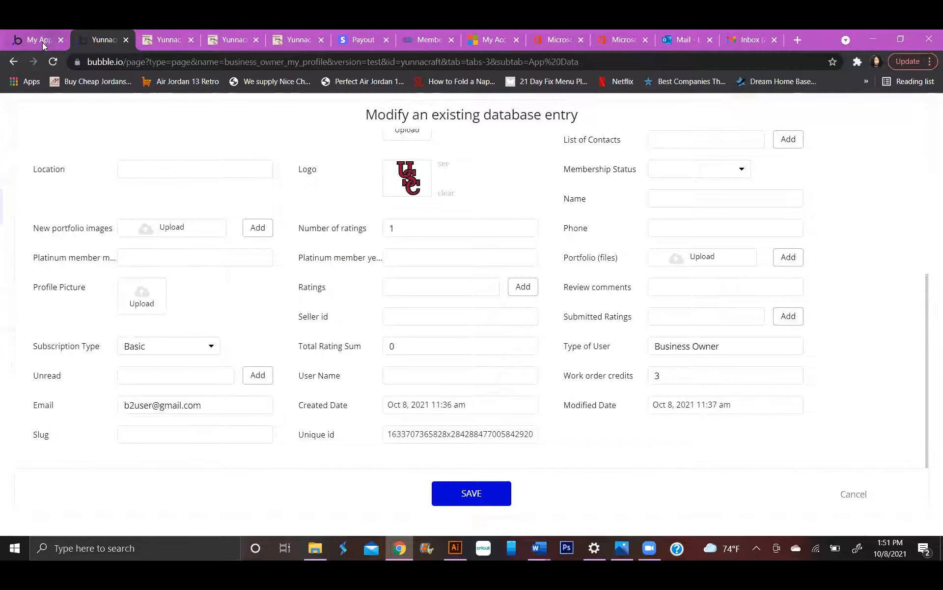
left_click(854, 494)
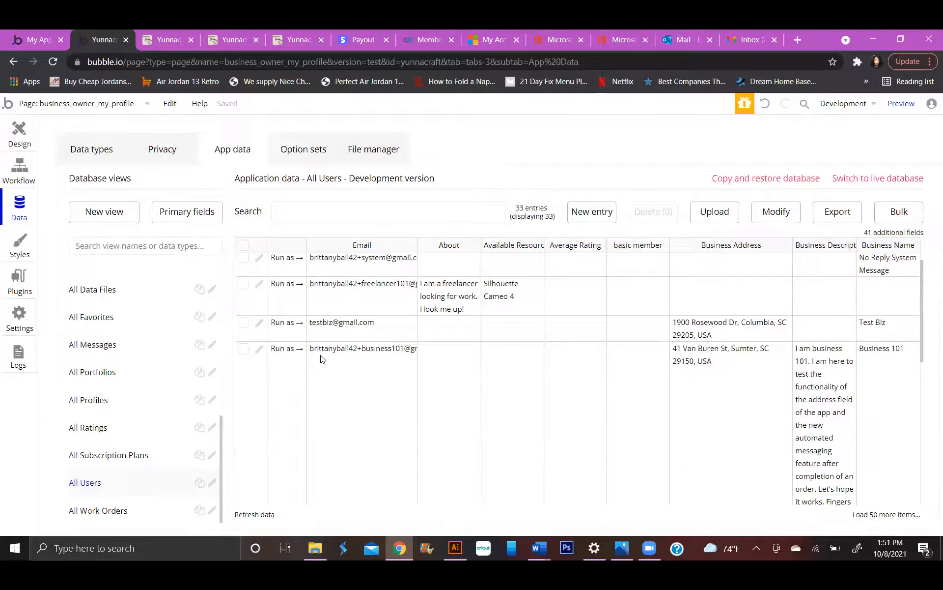
Run the app as the Business 101 user and open the new work order request form from its business profile.
left_click(278, 350)
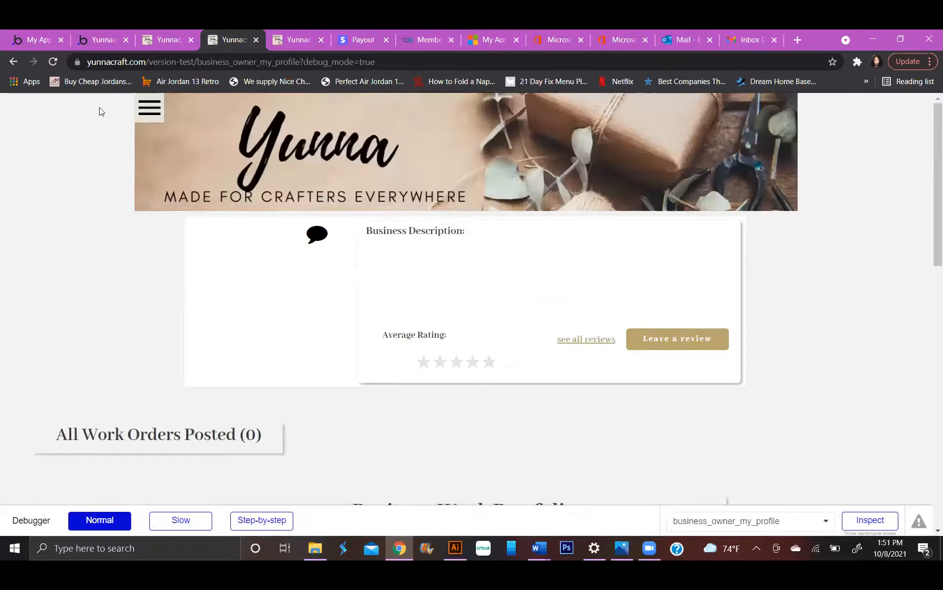
left_click(149, 107)
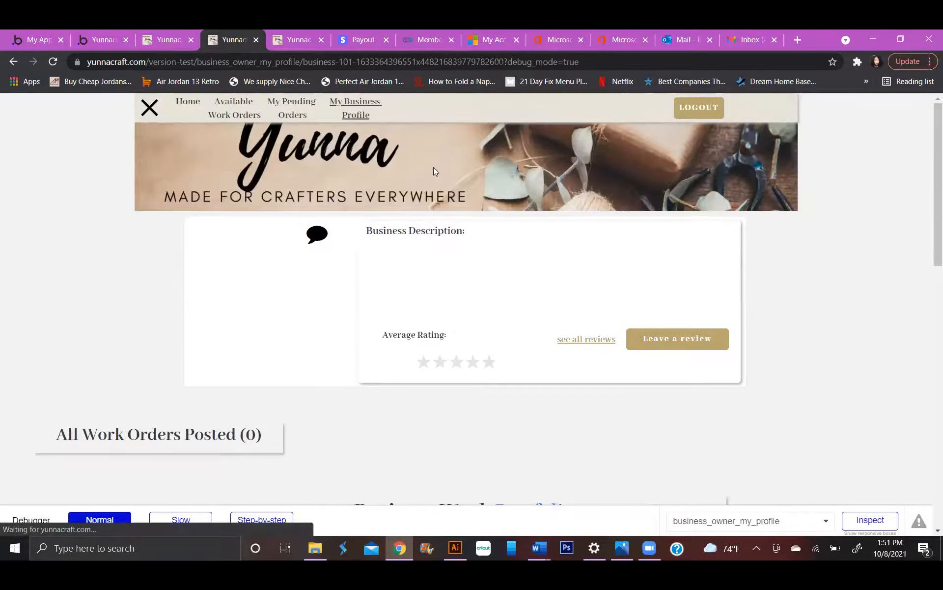
scroll(550, 311, "down", 5)
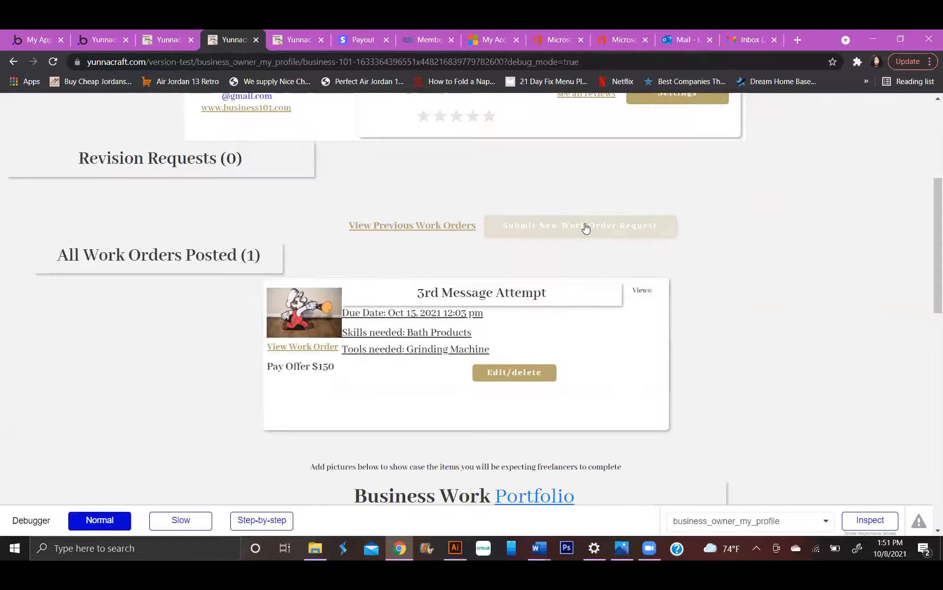
left_click(585, 226)
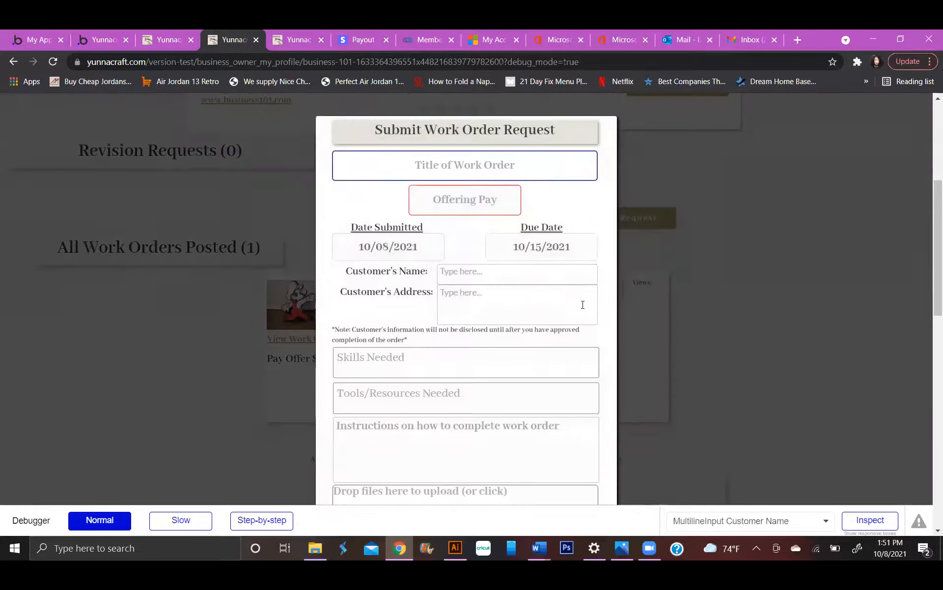
Enter "g" as the customer's name, the customer's address and the title of the work order request.
scroll(583, 305, "down", 2)
left_click(520, 159)
type("g")
left_click(516, 177)
type("g")
scroll(533, 324, "down", 5)
left_click(526, 231)
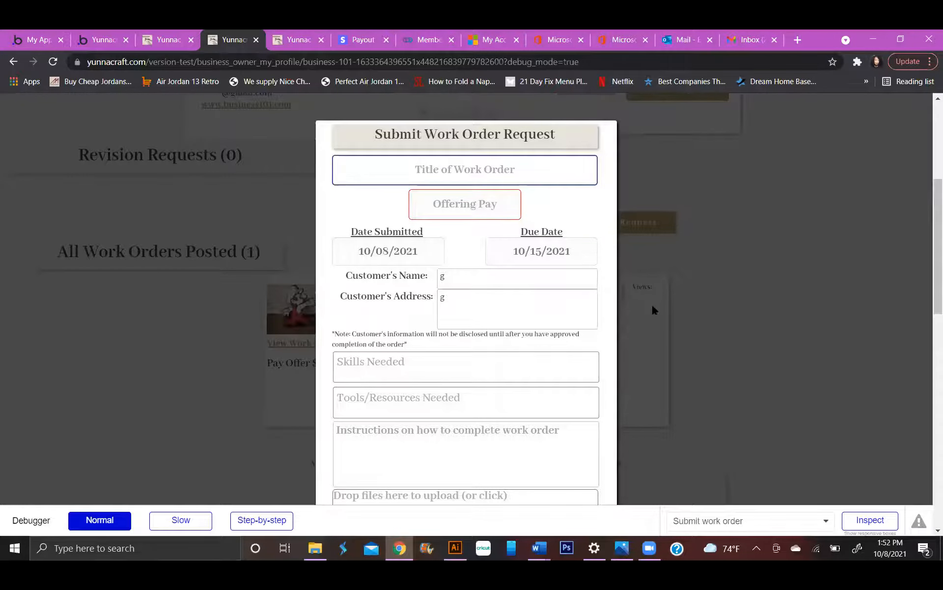
type("g")
Set the offering pay to $2 and submit the work order request.
scroll(590, 312, "down", 1)
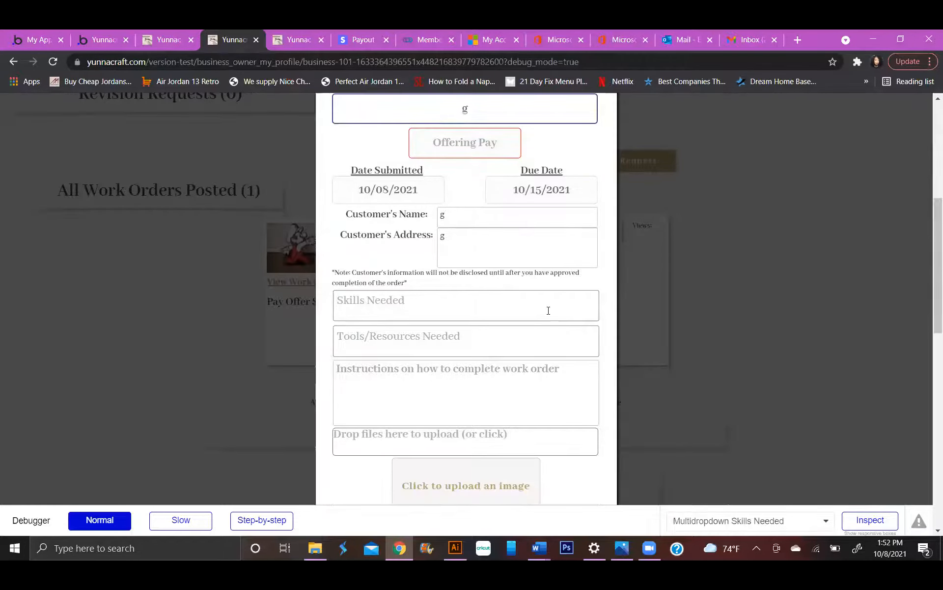
scroll(548, 311, "down", 4)
scroll(547, 310, "up", 5)
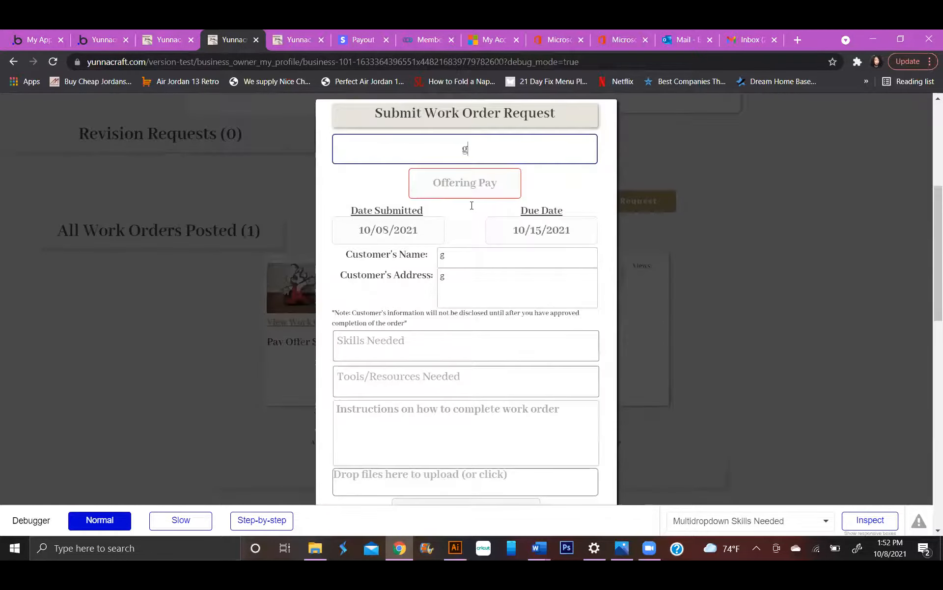
left_click(472, 205)
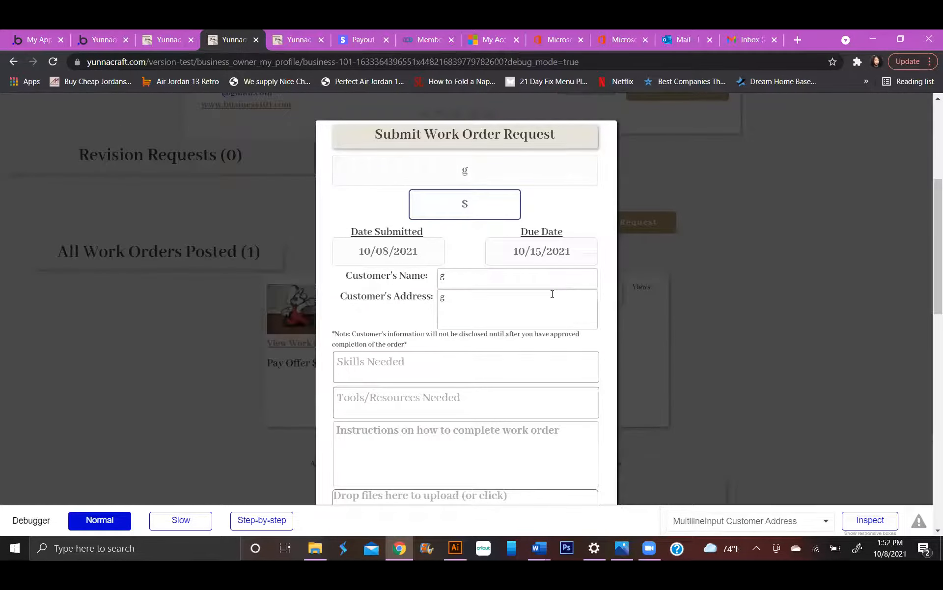
scroll(527, 344, "down", 4)
scroll(525, 348, "up", 4)
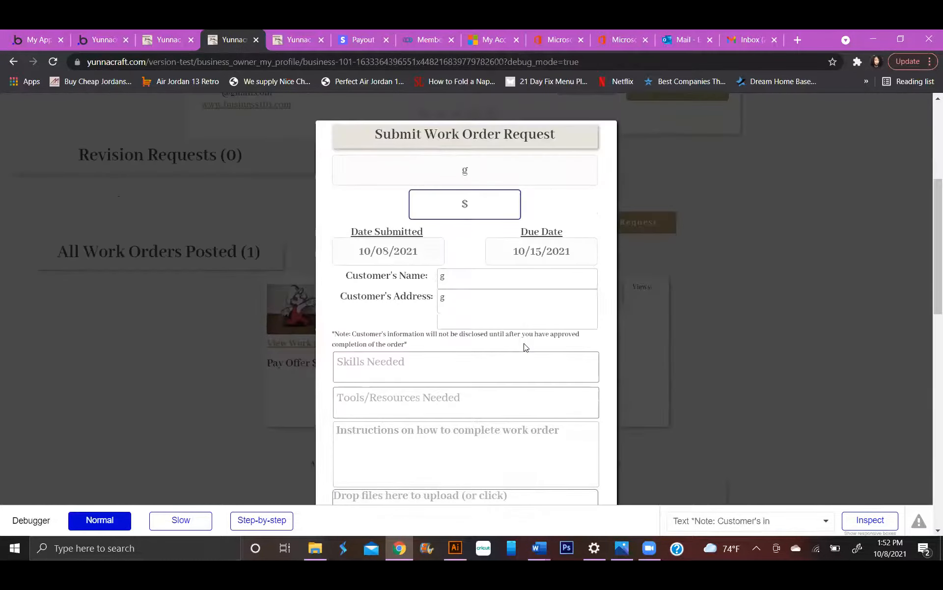
scroll(548, 378, "down", 5)
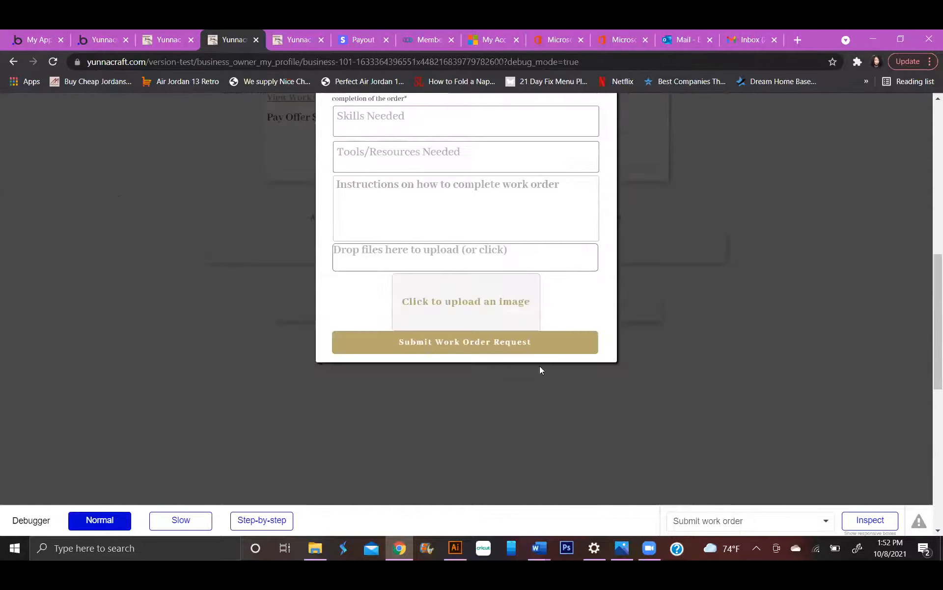
left_click(540, 350)
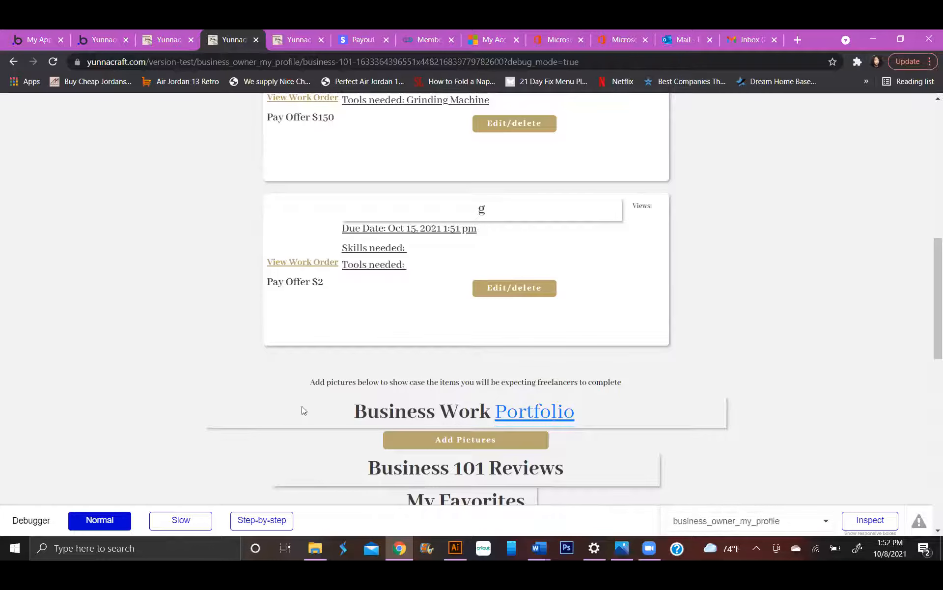
Return to the Yunnacraft editor and open the design of the work order form at its Offering Pay input.
left_click(104, 43)
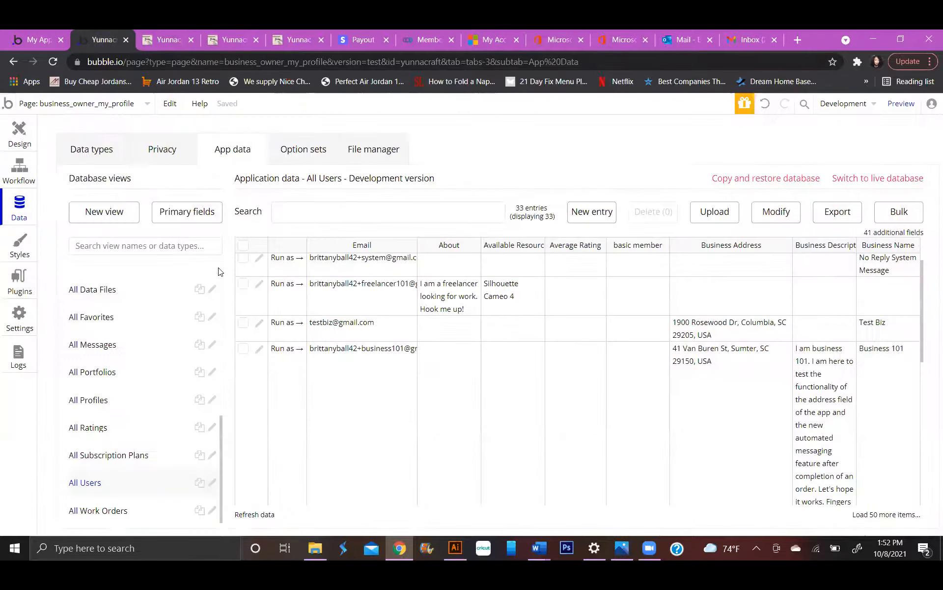
left_click(19, 135)
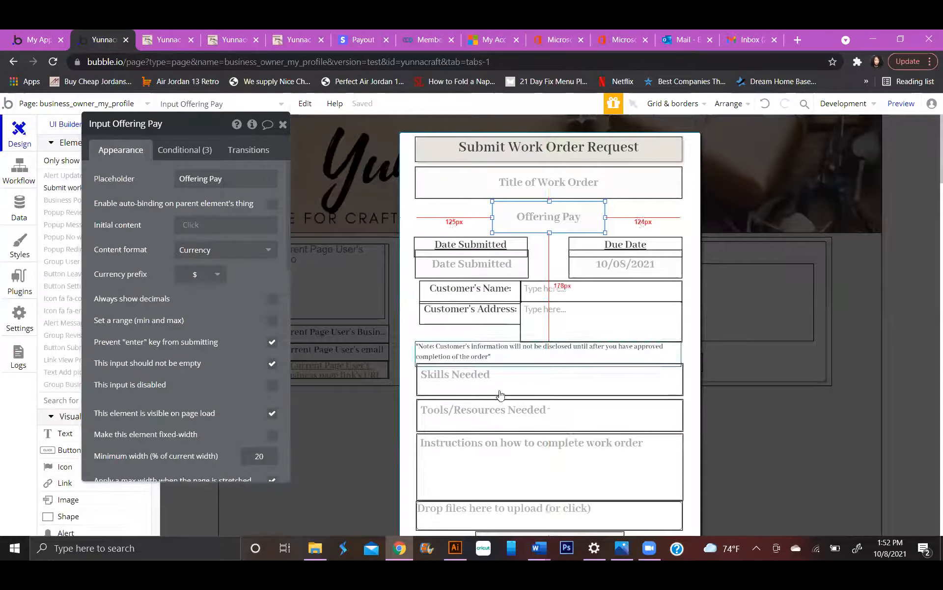
left_click(361, 300)
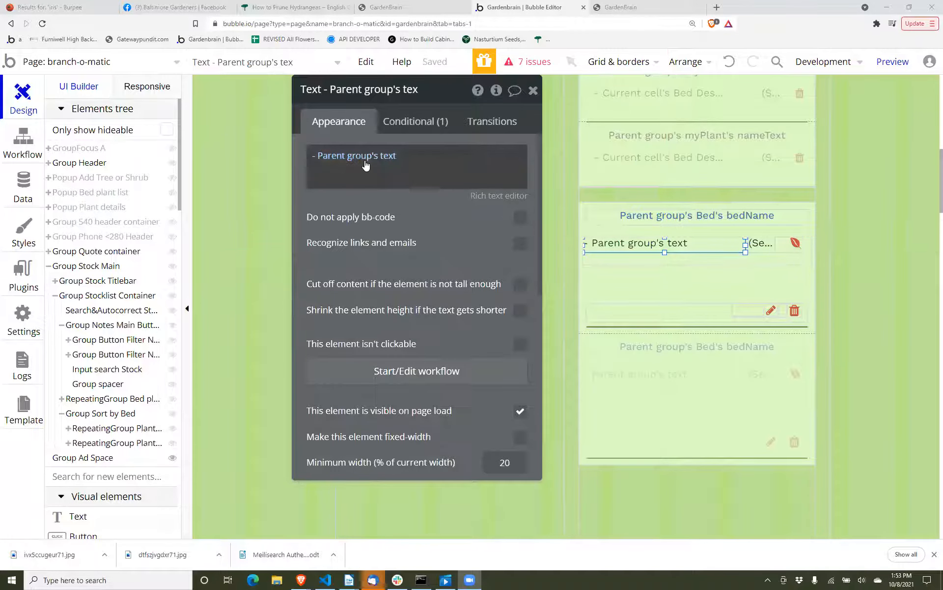
Examine the dynamic expression of the "Parent group's text" element in the bed list without changing it.
left_click(350, 156)
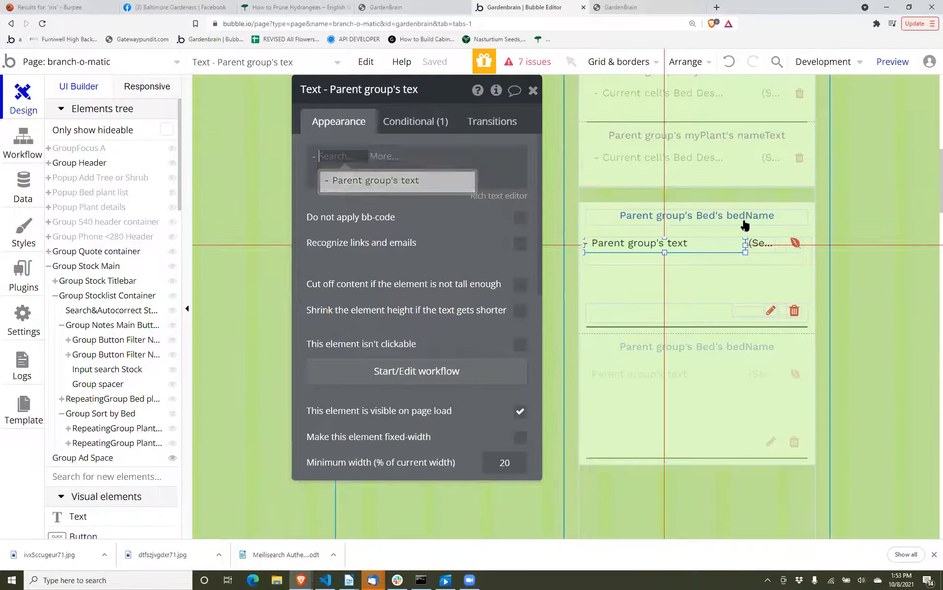
scroll(500, 275, "down", 4)
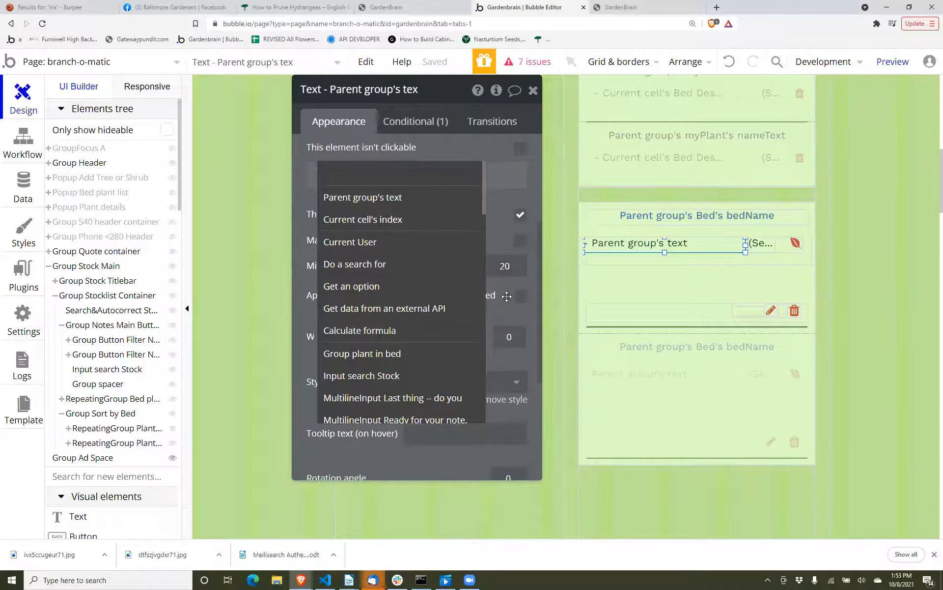
left_click(648, 280)
scroll(648, 276, "up", 4)
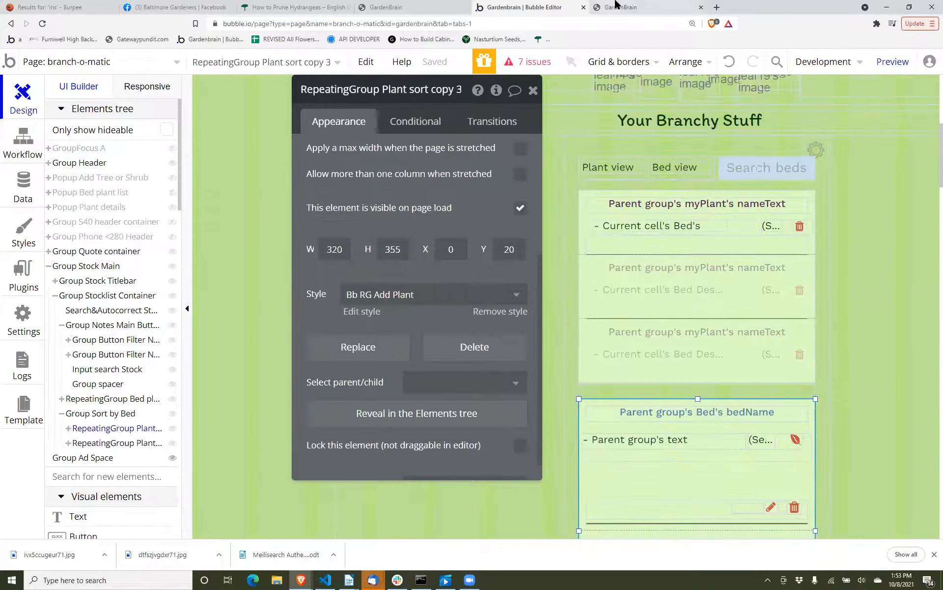
Check the plant and bed lists on the GardenBrain preview page and return to the Bubble editor.
left_click(615, 6)
scroll(604, 266, "down", 3)
scroll(492, 206, "up", 1)
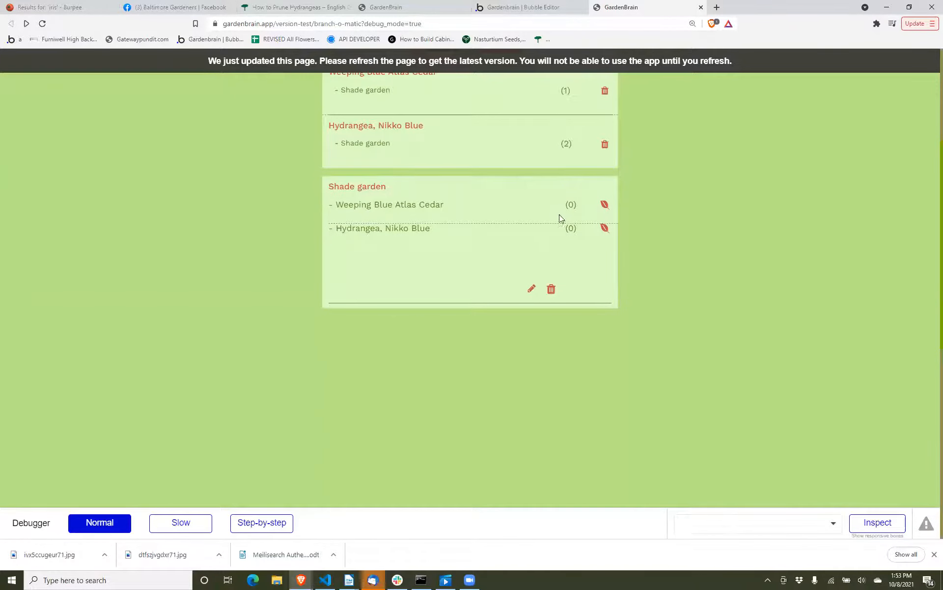
left_click(558, 8)
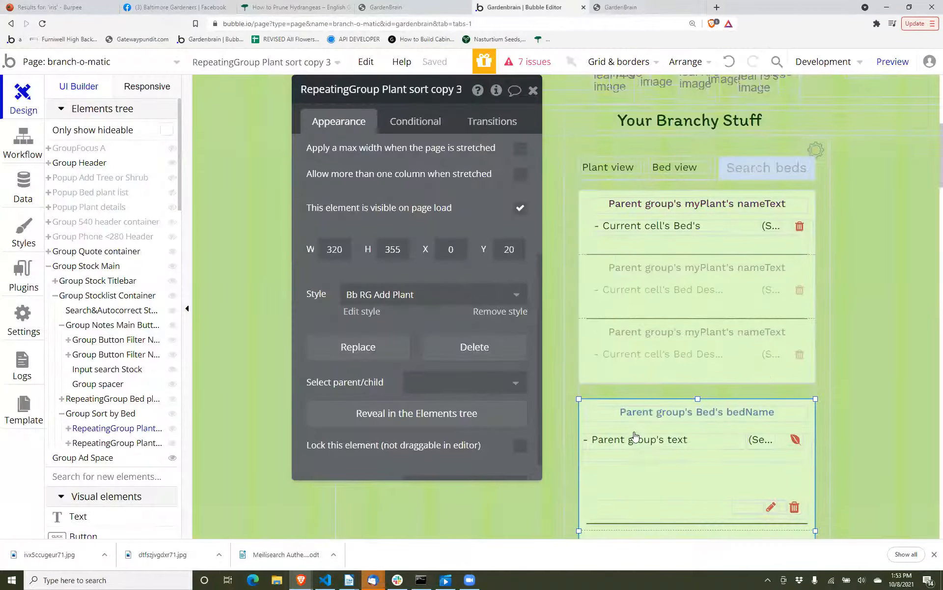
Examine the outer bed repeating group's conditions and the nested RepeatingGroup Bed's content type and data source.
scroll(635, 436, "down", 4)
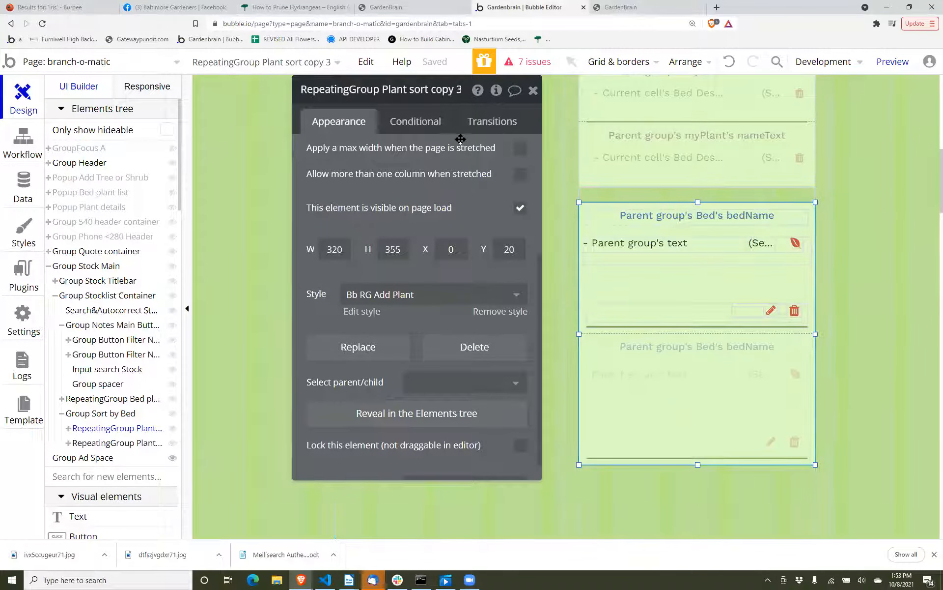
left_click(429, 123)
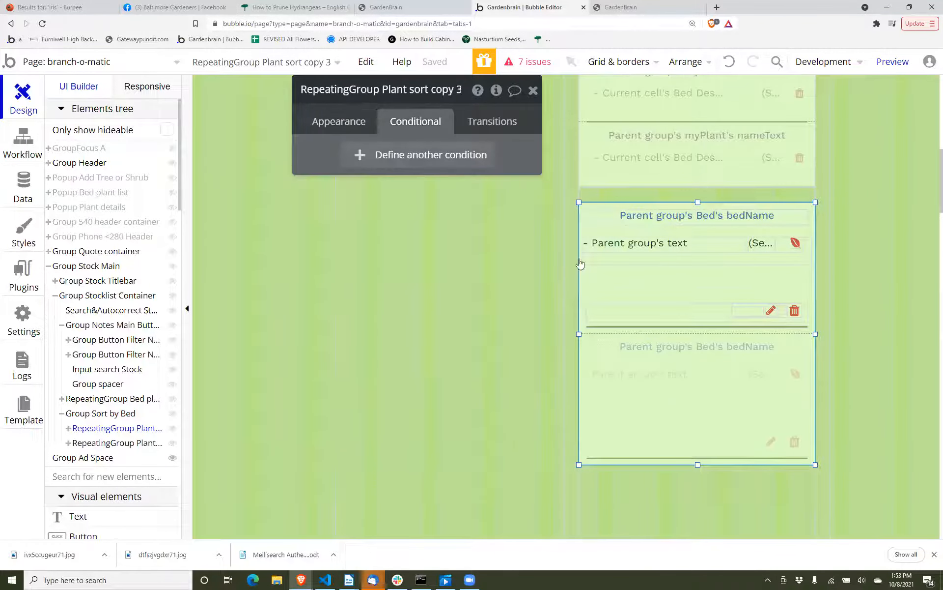
left_click(668, 257)
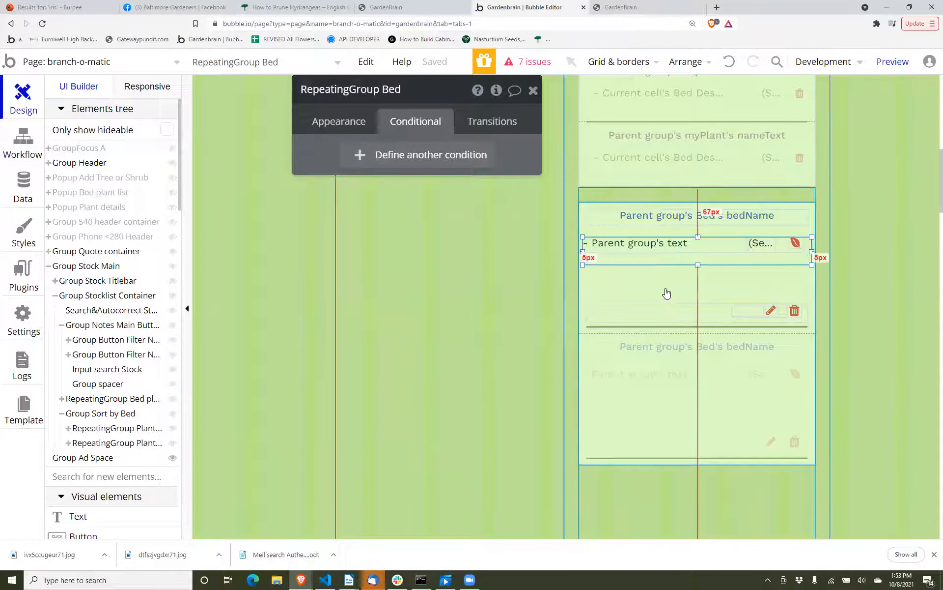
left_click(330, 122)
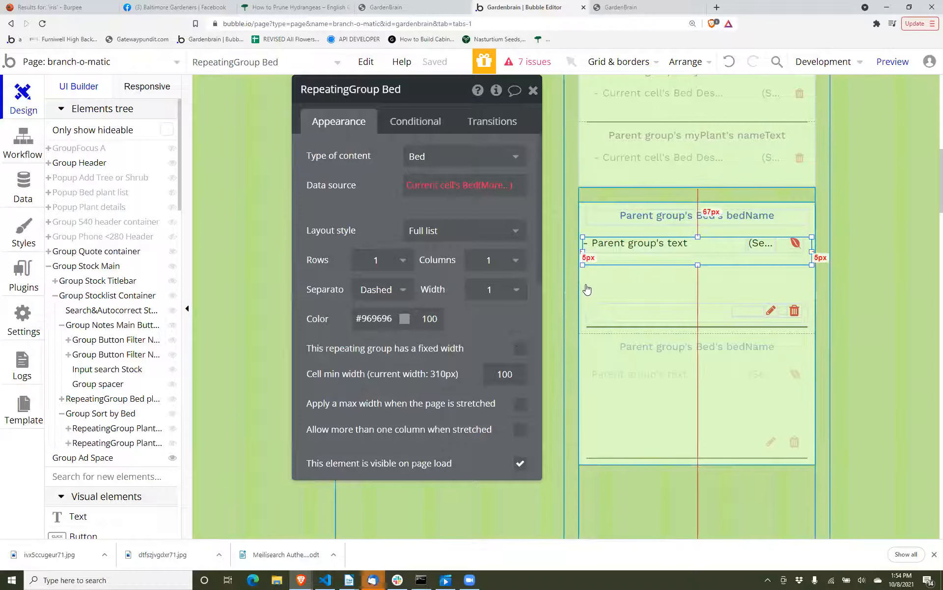
Examine the outer repeating group's Beds search and the myPlants search inside its bedPlants constraint.
left_click(586, 286)
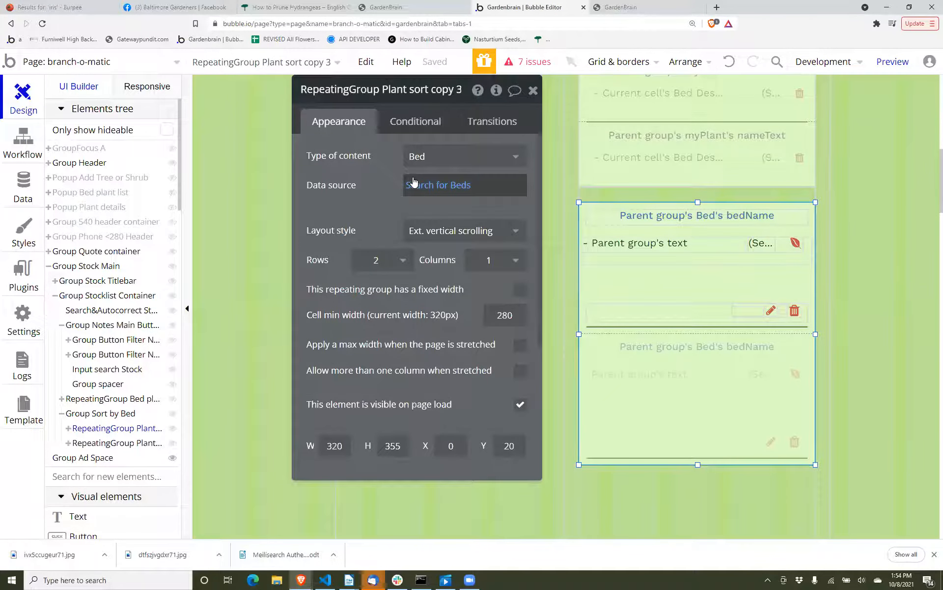
left_click(428, 185)
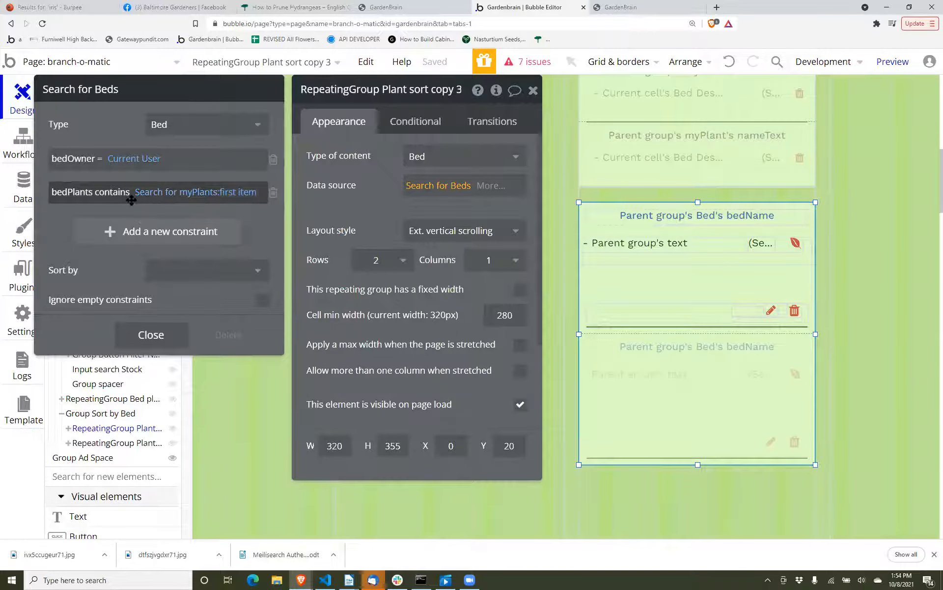
left_click(175, 194)
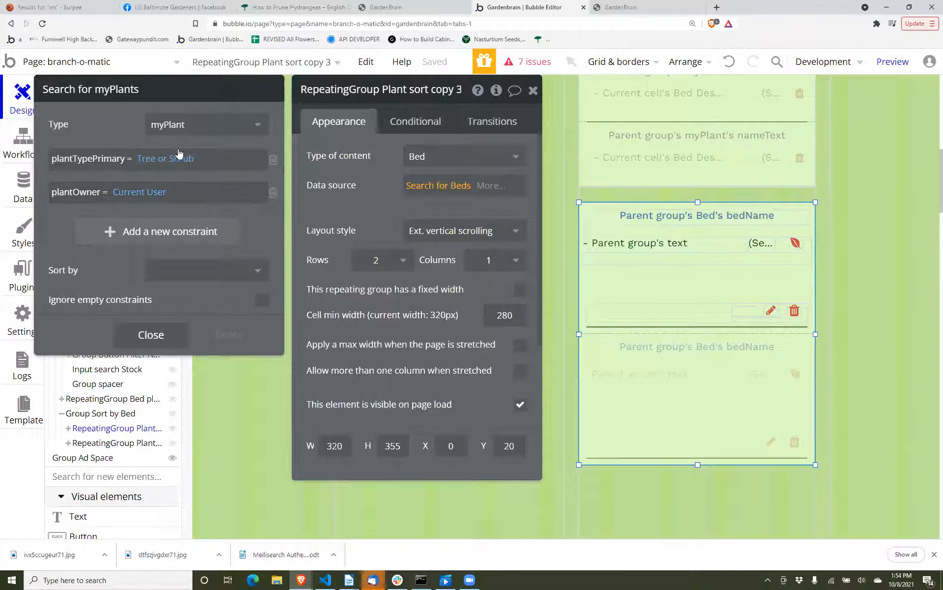
left_click(172, 333)
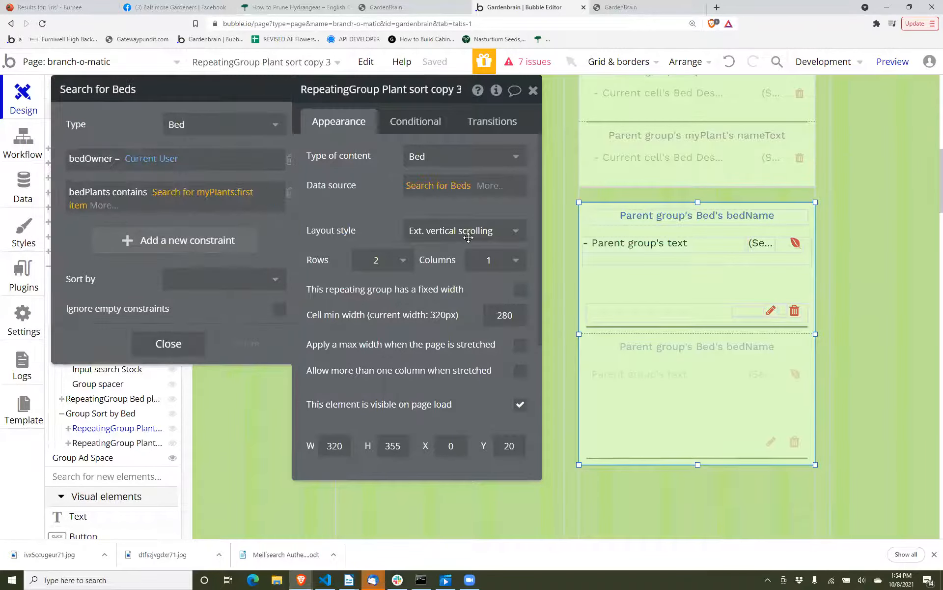
Set the type of content of Group plant in bed, the parent of the plant name text, to Bed.
left_click(663, 259)
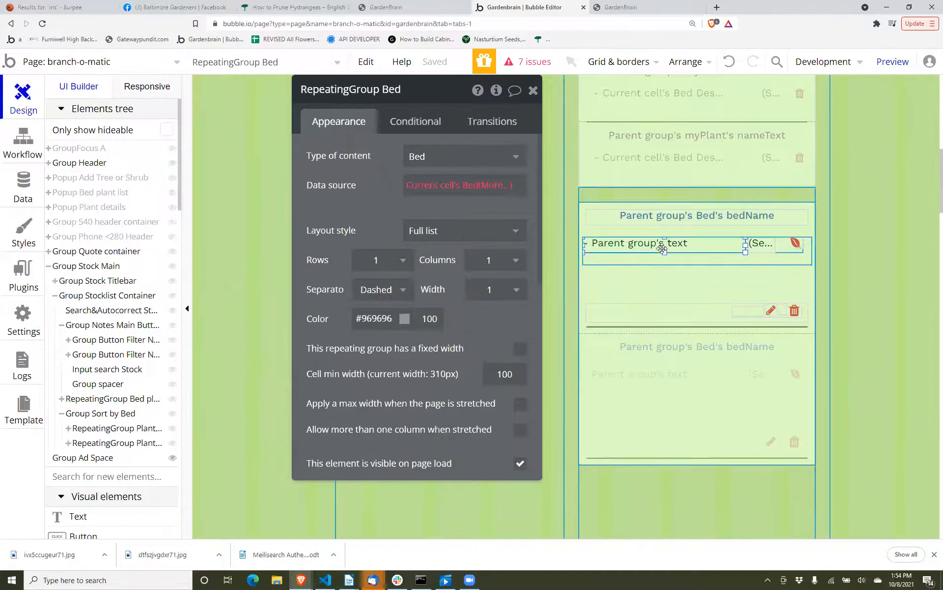
left_click(663, 245)
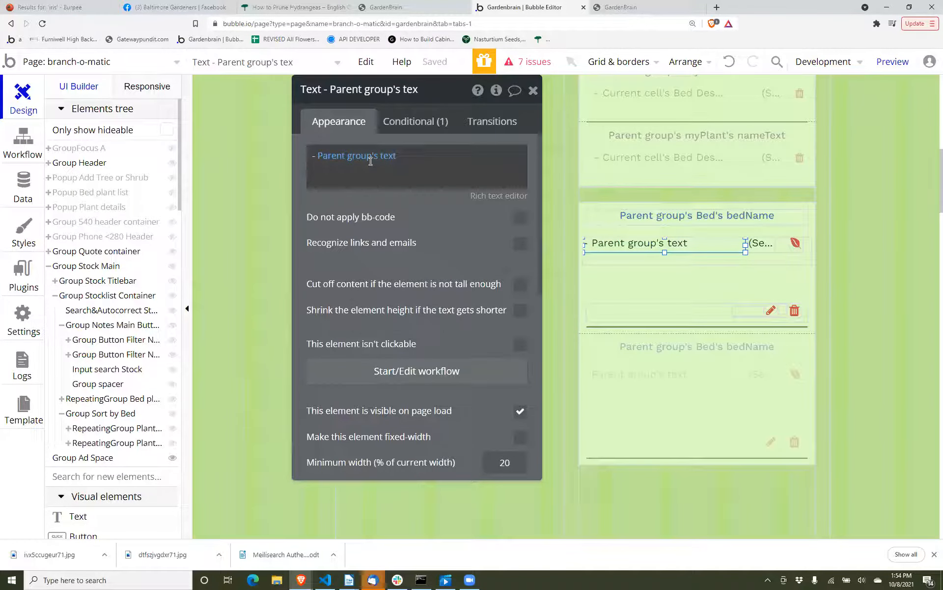
scroll(449, 372, "down", 6)
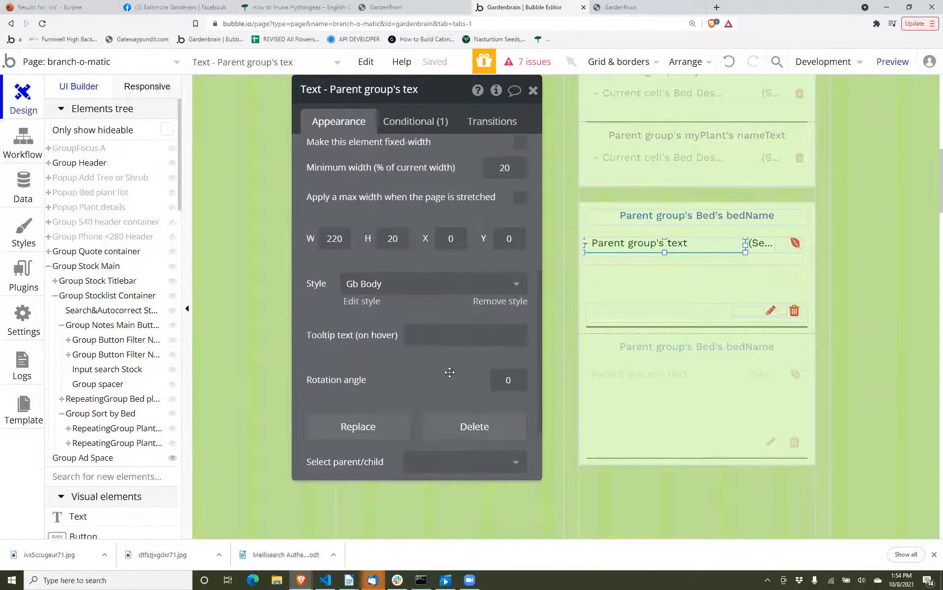
scroll(434, 332, "down", 2)
left_click(432, 358)
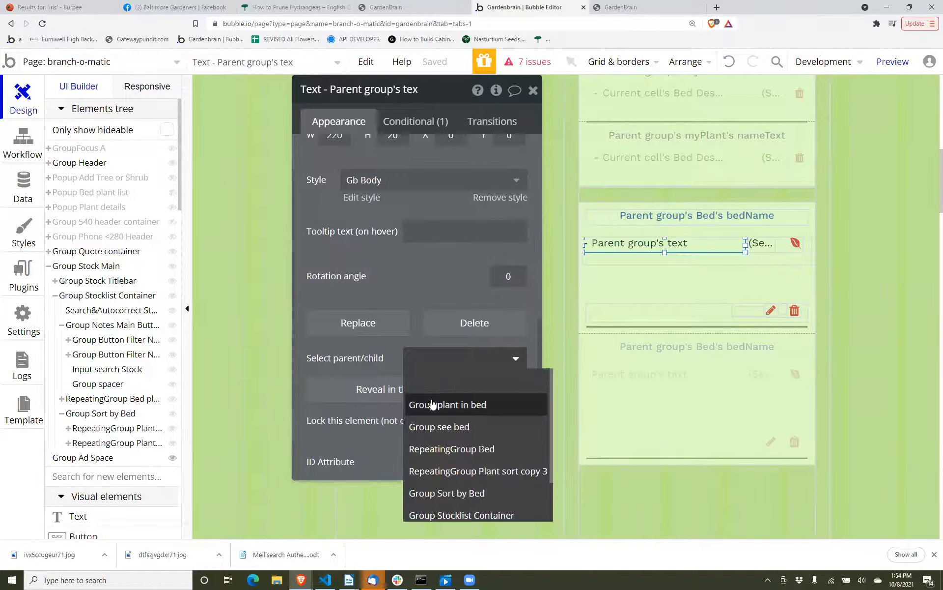
left_click(431, 404)
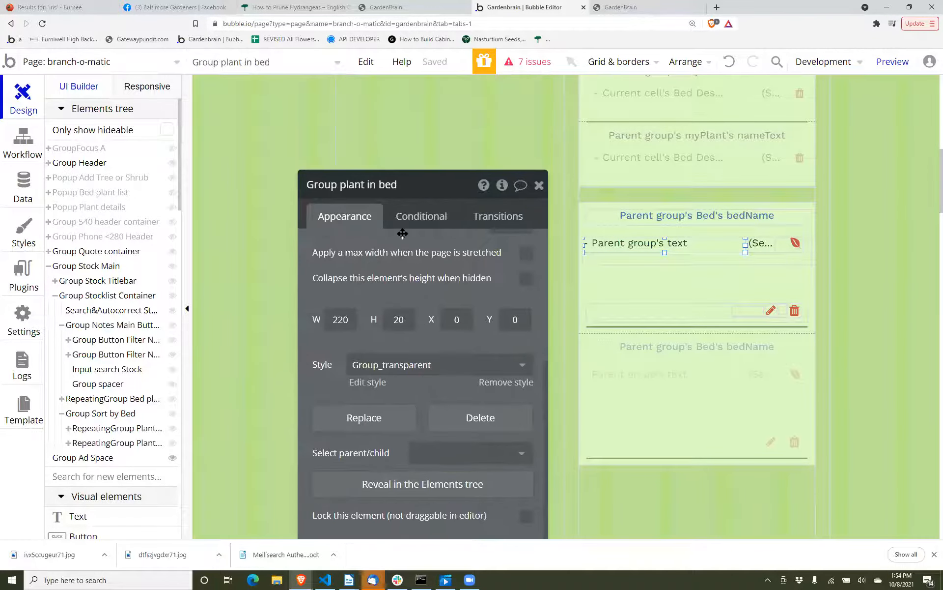
scroll(413, 245, "up", 4)
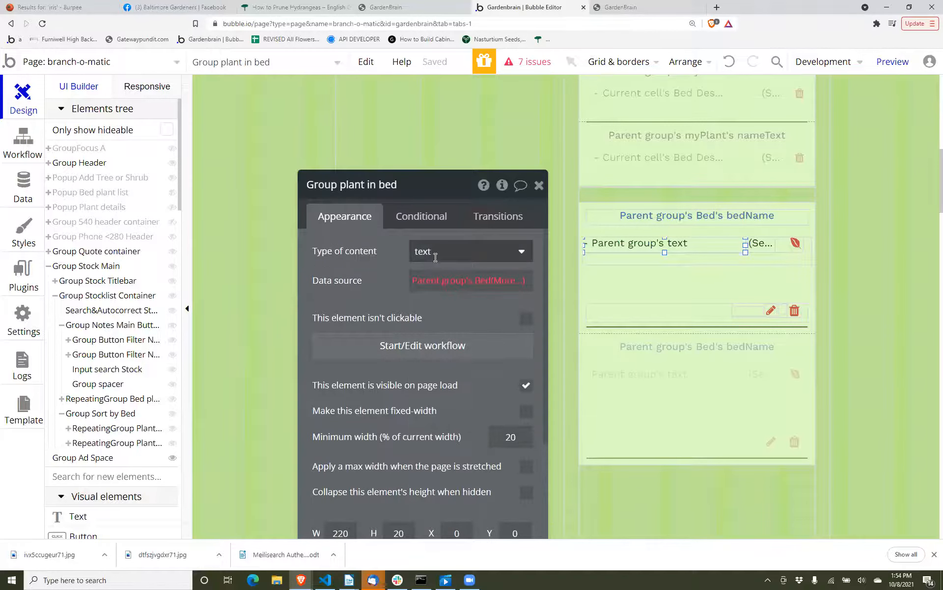
left_click(435, 262)
type("bed")
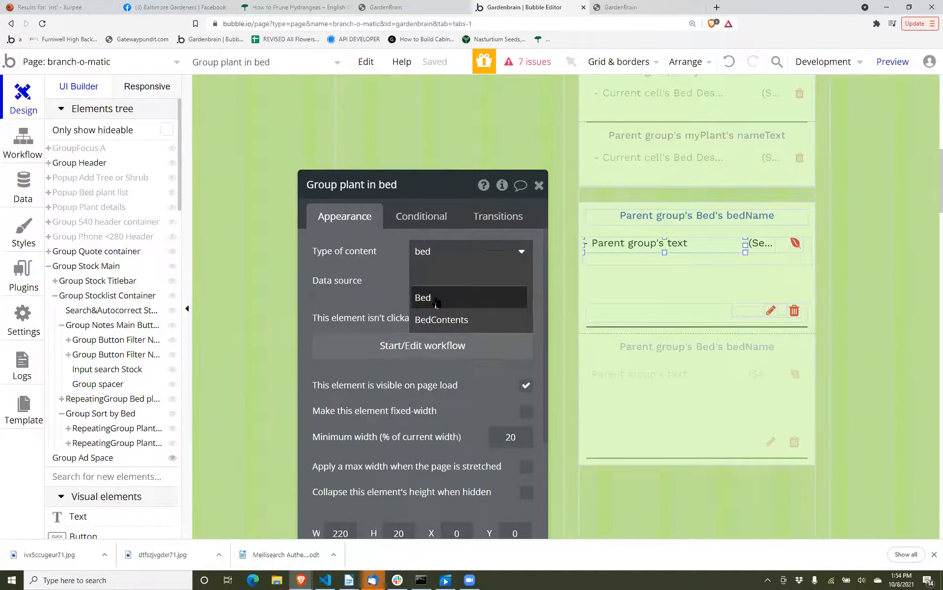
left_click(437, 299)
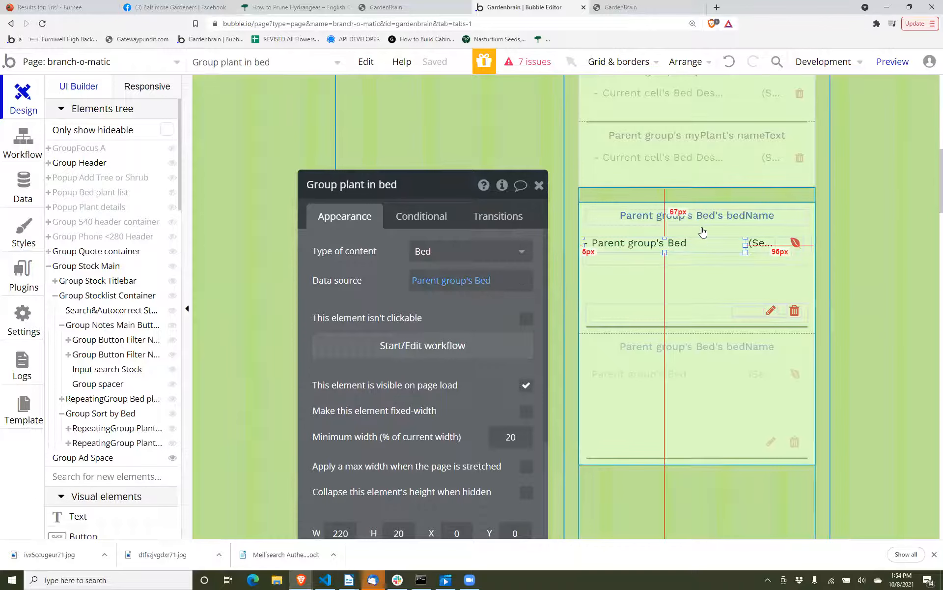
Select the plant name text, refresh the GardenBrain preview to check the bed lists, and return to the editor.
left_click(695, 243)
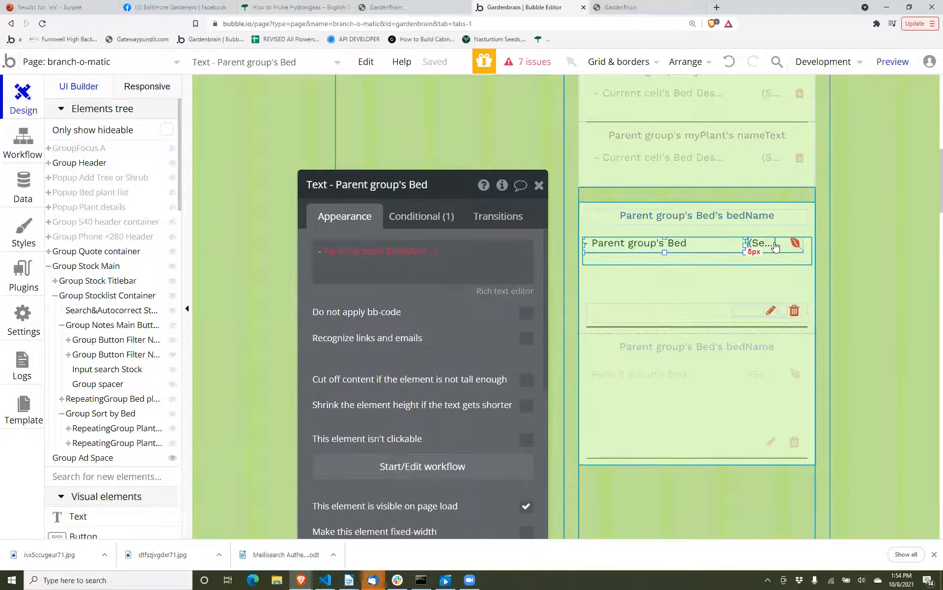
left_click(639, 7)
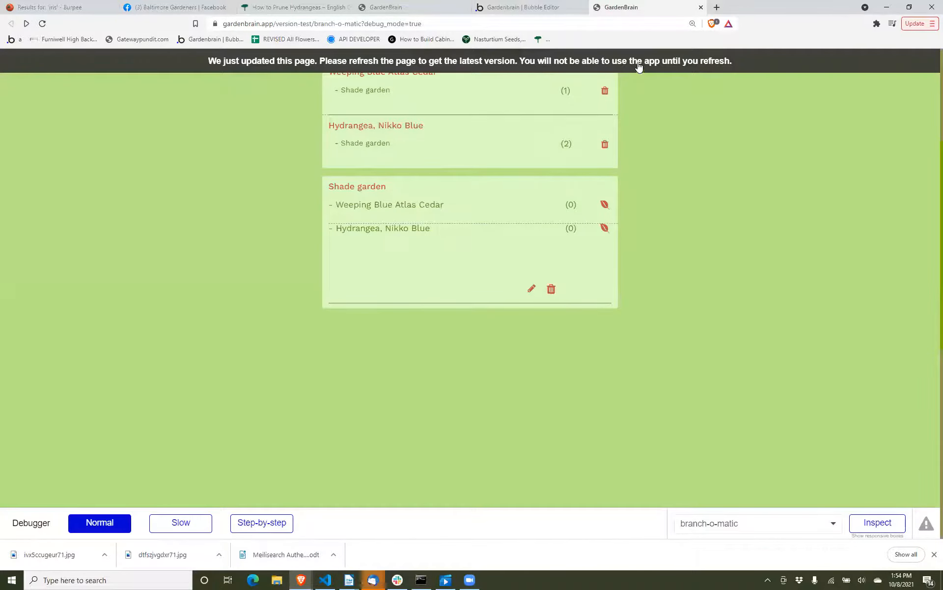
left_click(637, 64)
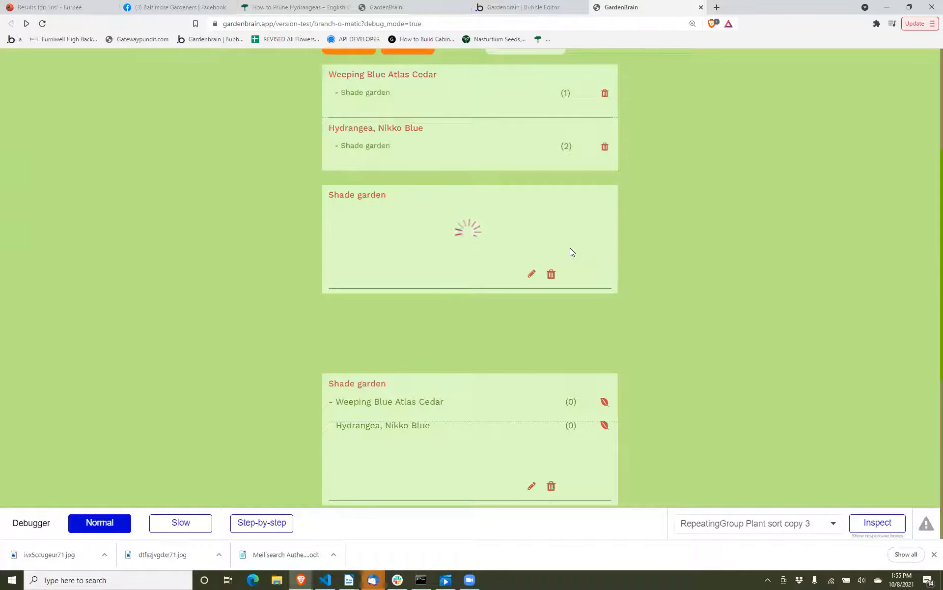
left_click(544, 9)
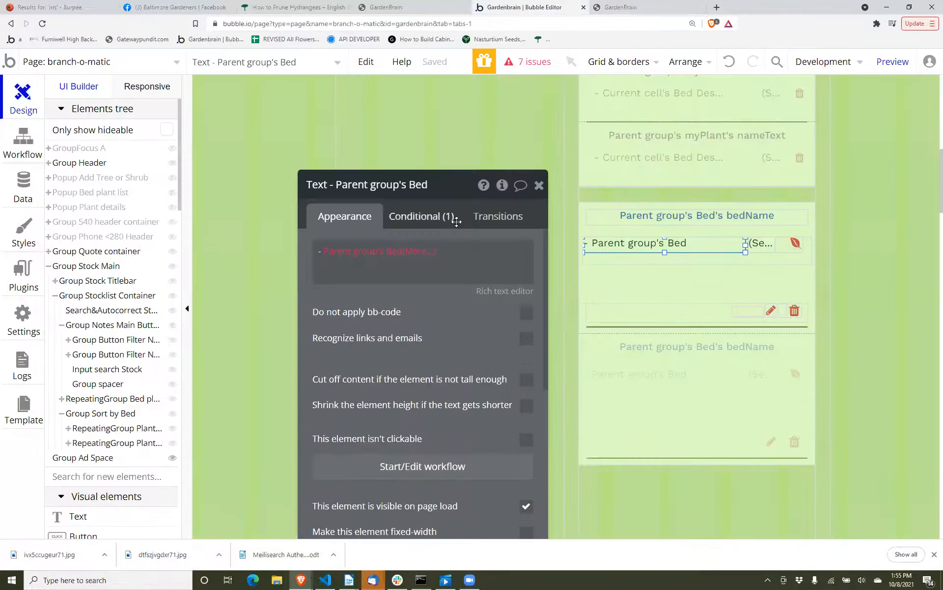
Make the plant name text in the nested repeating group display the parent group's Bed's bedName after the dash.
left_click(423, 254)
left_click(424, 252)
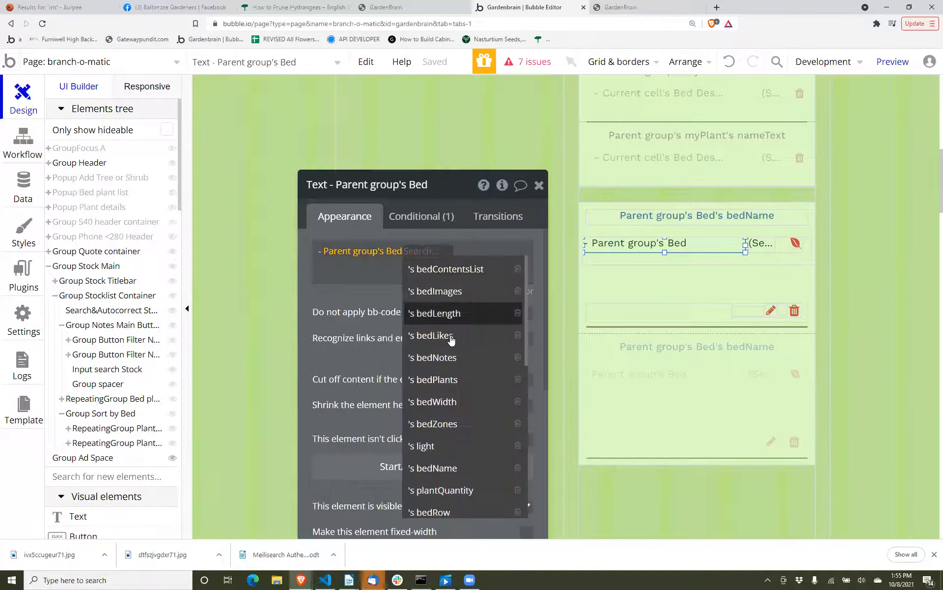
scroll(451, 418, "down", 1)
left_click(451, 418)
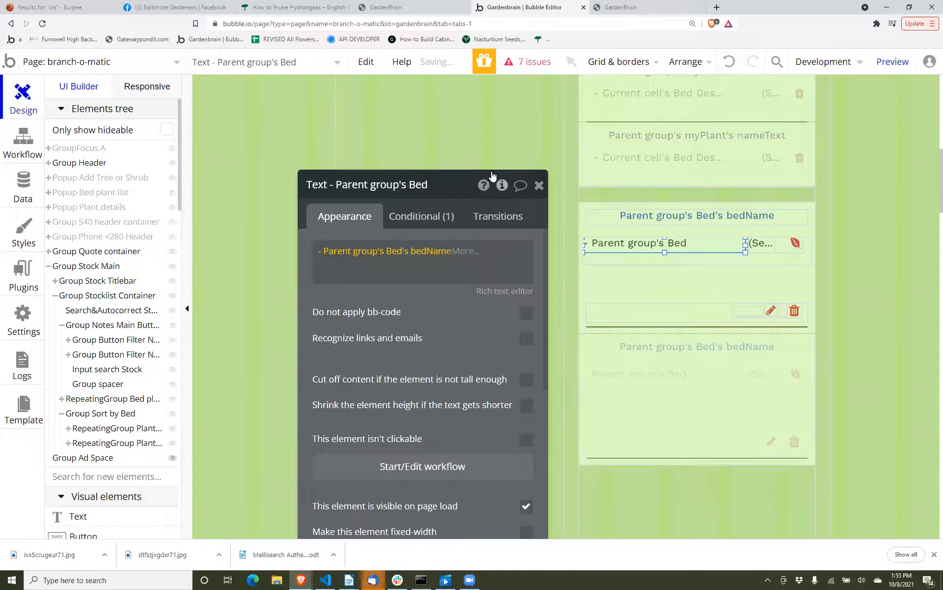
Refresh the GardenBrain preview to check the Shade garden list with the bedName text, and return to the editor.
left_click(617, 5)
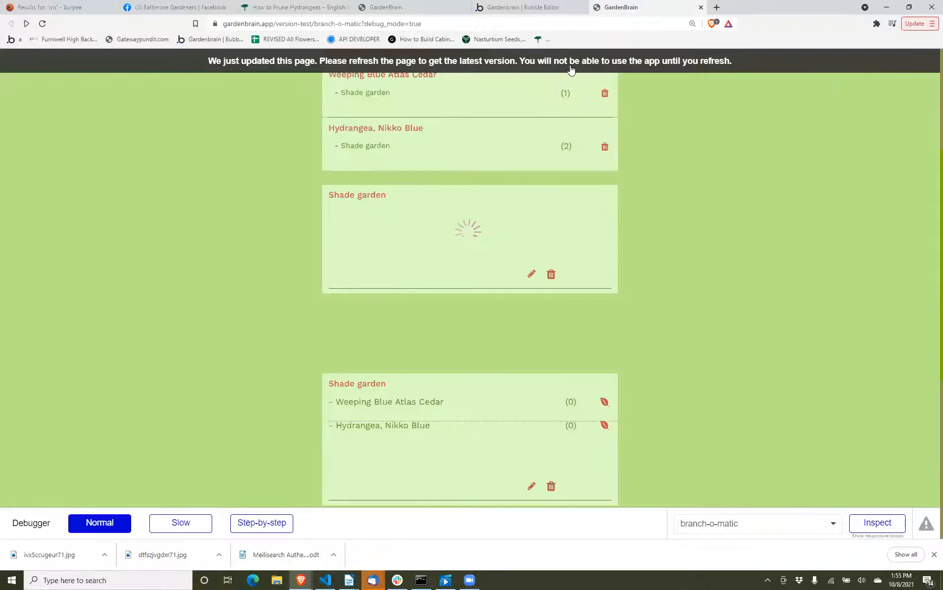
key("F5")
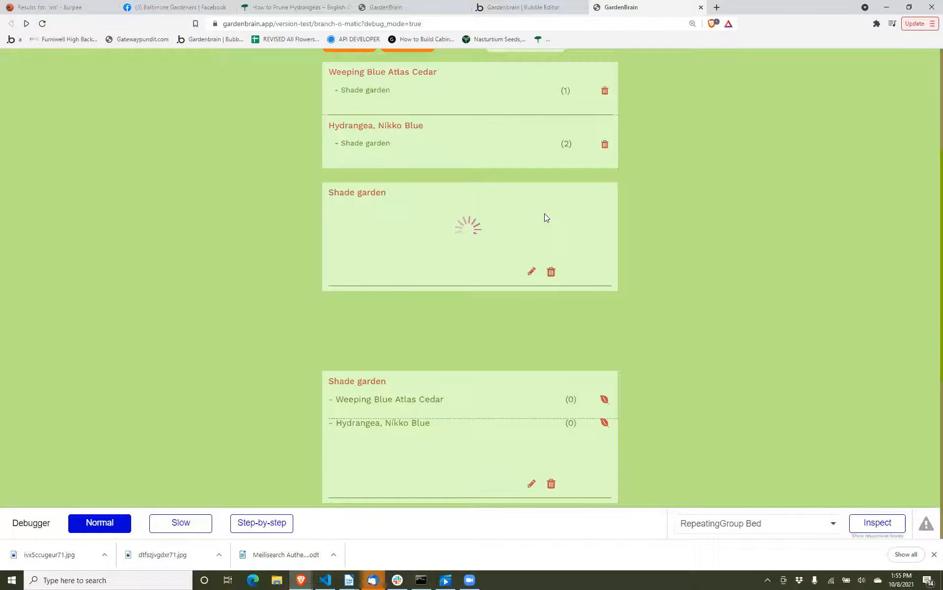
left_click(517, 10)
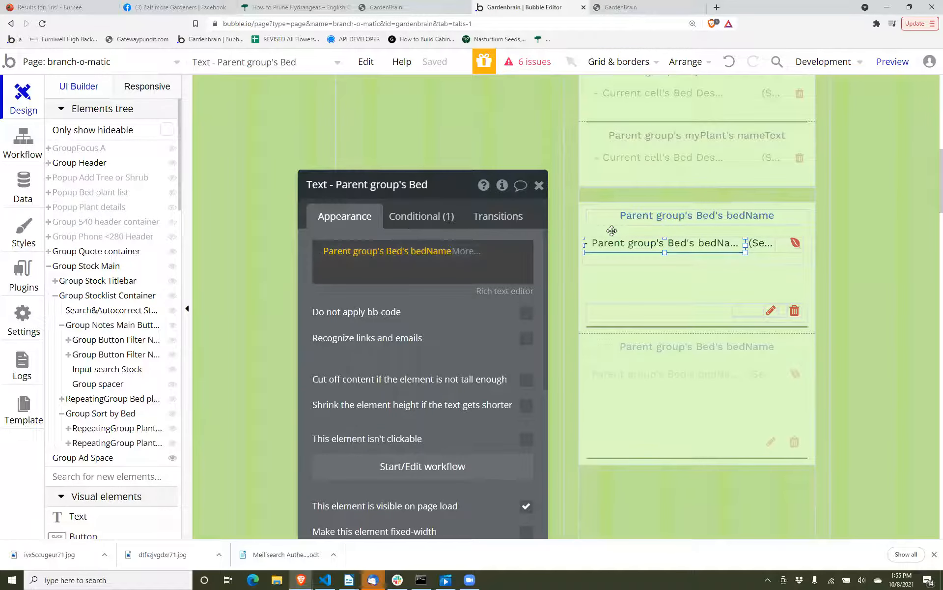
Clear the data source expression of the nested RepeatingGroup Bed.
left_click(645, 254)
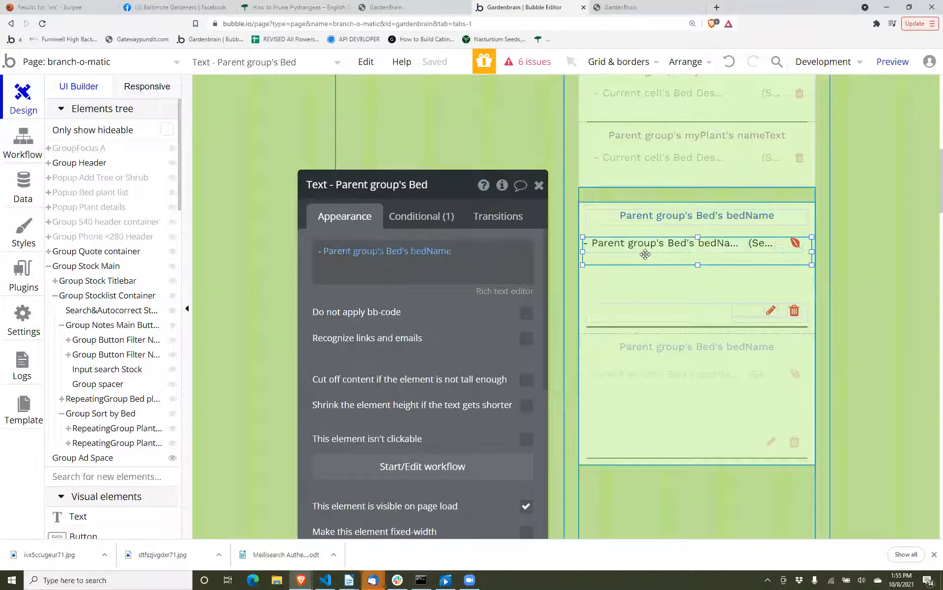
left_click(645, 254)
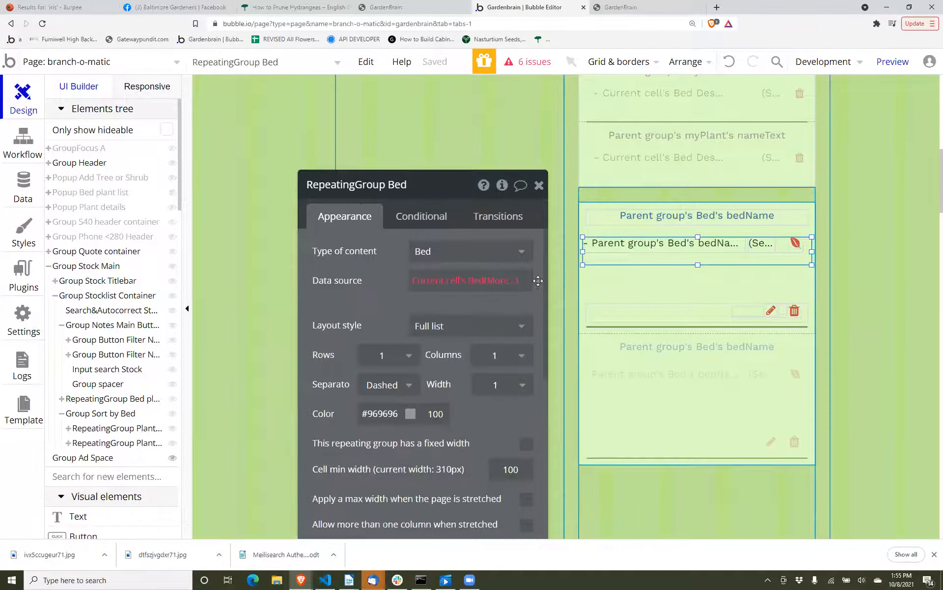
left_click(499, 283)
right_click(499, 286)
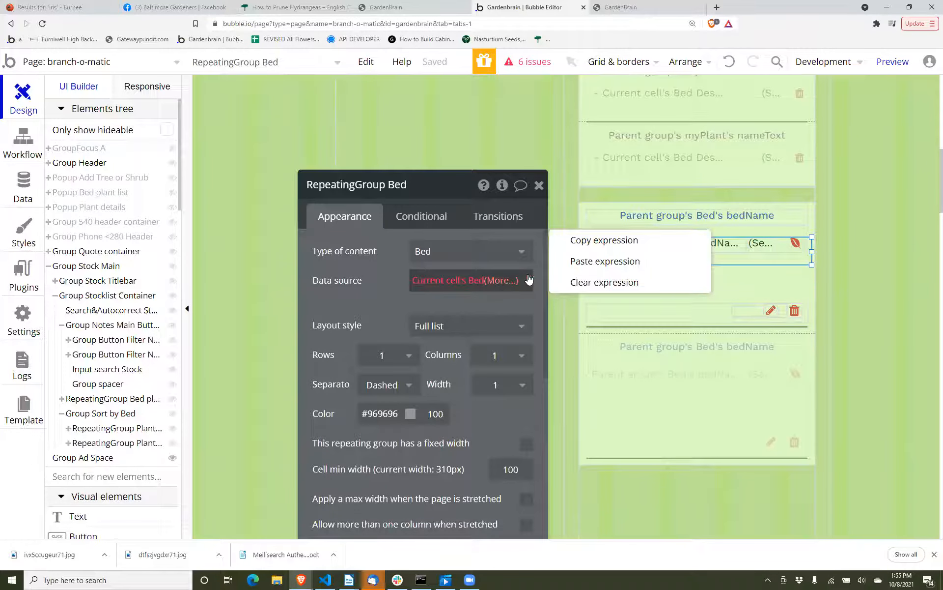
left_click(576, 284)
Review the Beds search of RepeatingGroup Plant sort copy 3, including the myPlants search in its bedPlants constraint.
left_click(583, 269)
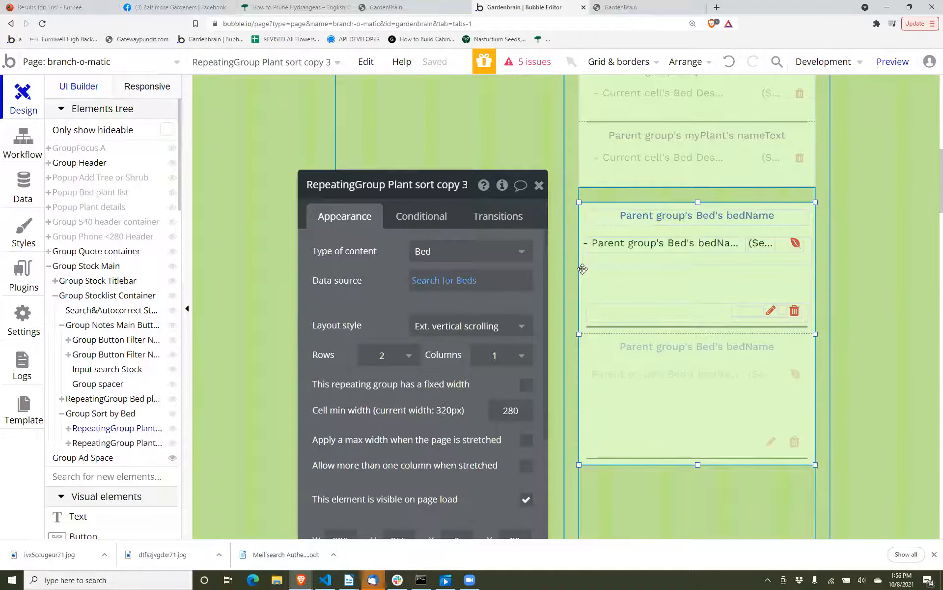
left_click(421, 285)
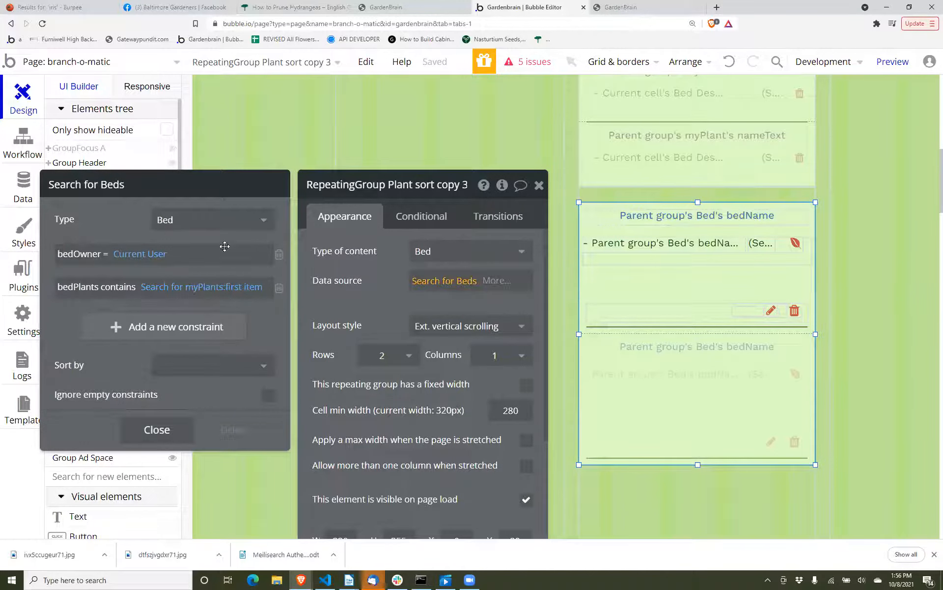
left_click(154, 288)
left_click_drag(160, 174, 206, 117)
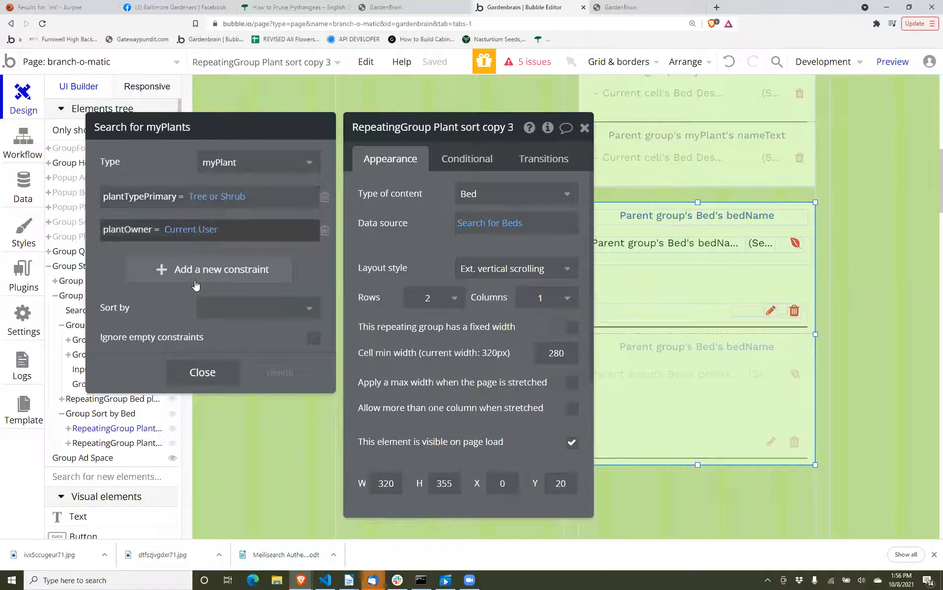
left_click(214, 370)
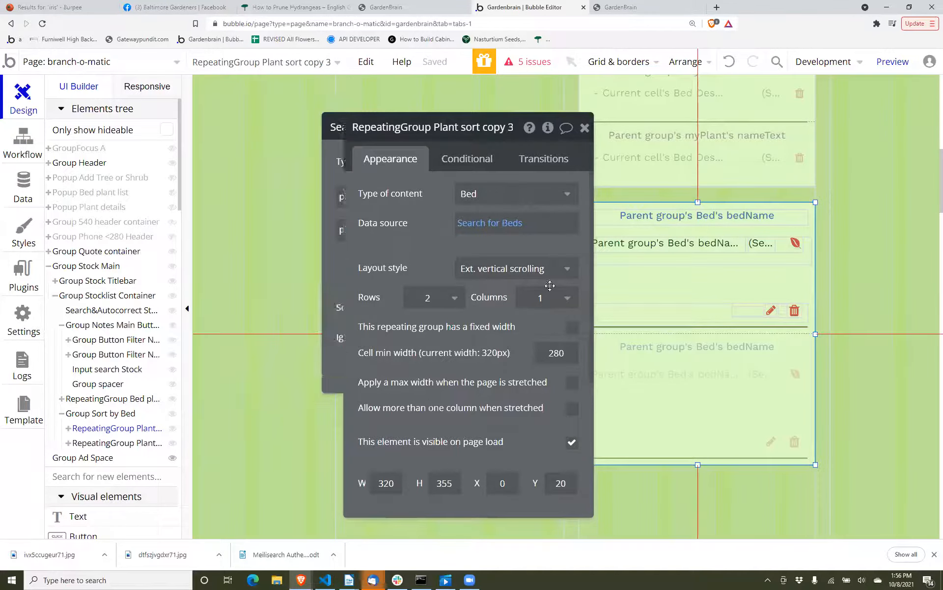
Clear the data source expression of RepeatingGroup Plant sort copy 3.
left_click(535, 224)
left_click(539, 244)
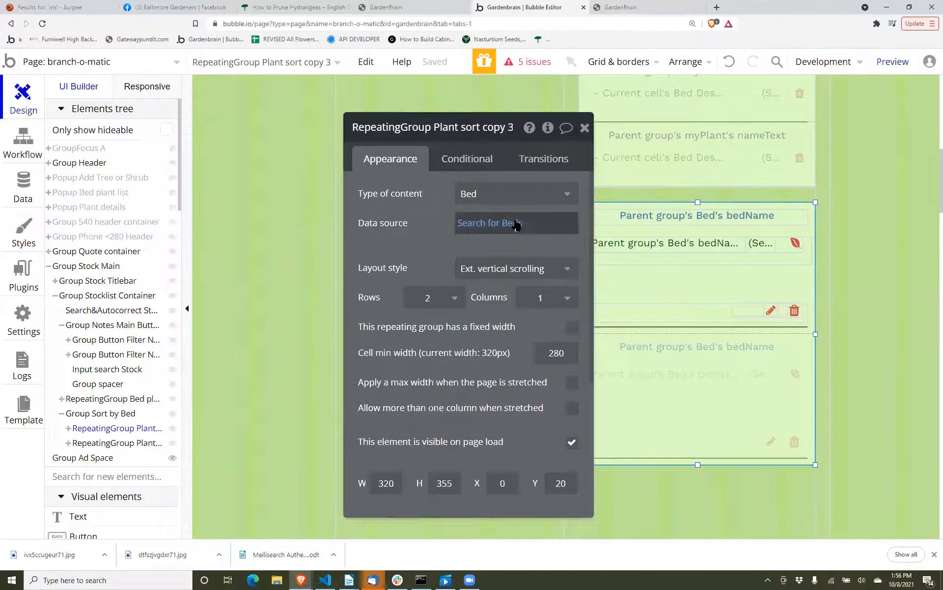
right_click(516, 224)
left_click(586, 220)
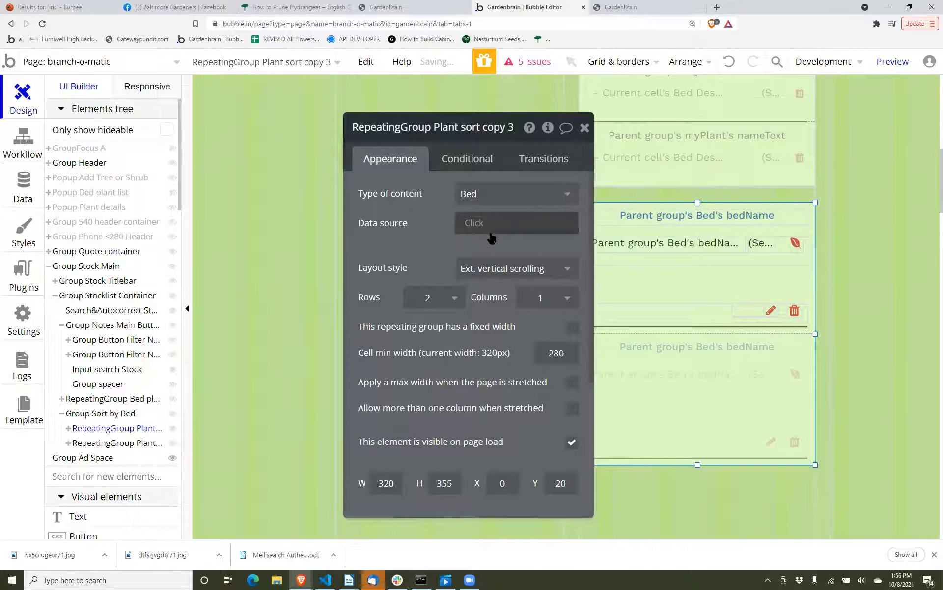
left_click_drag(434, 221, 381, 203)
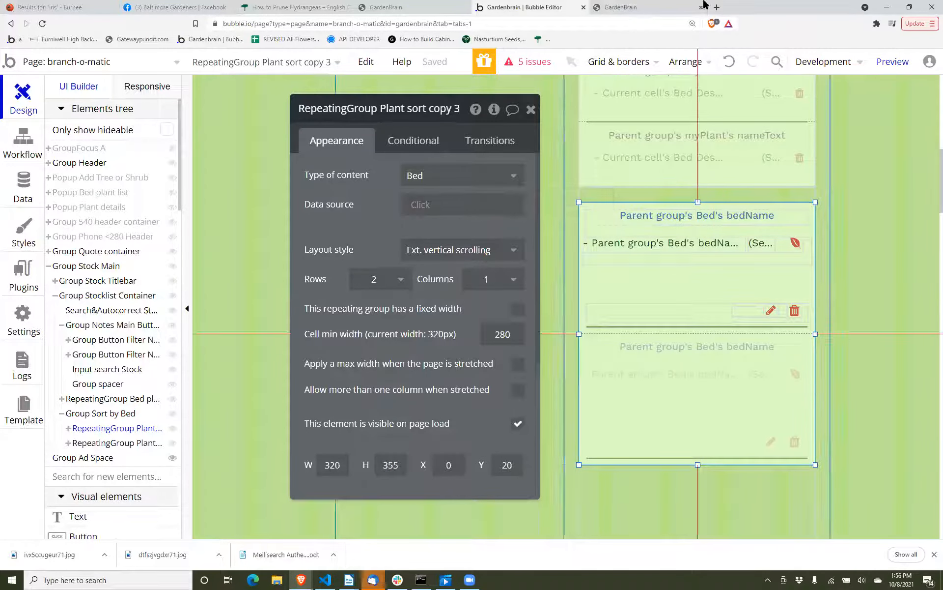
Reload the GardenBrain preview to test the page without the outer group's data source, and return to the editor.
left_click(636, 5)
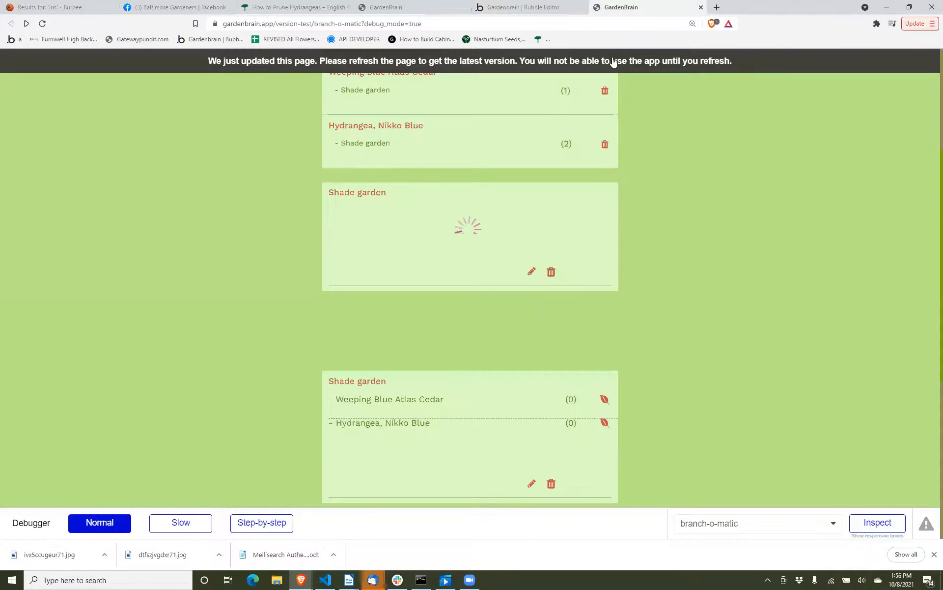
left_click(539, 6)
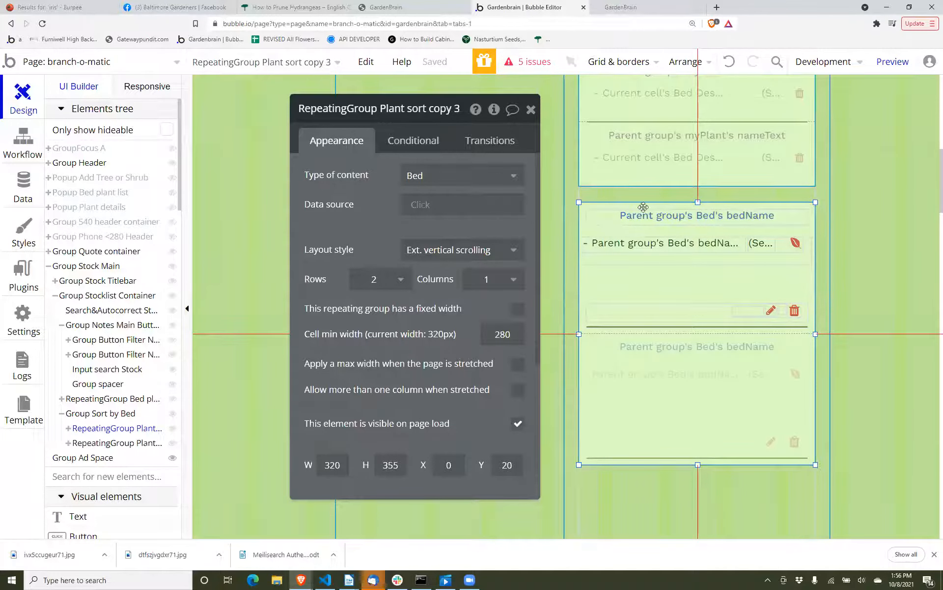
scroll(627, 266, "down", 2)
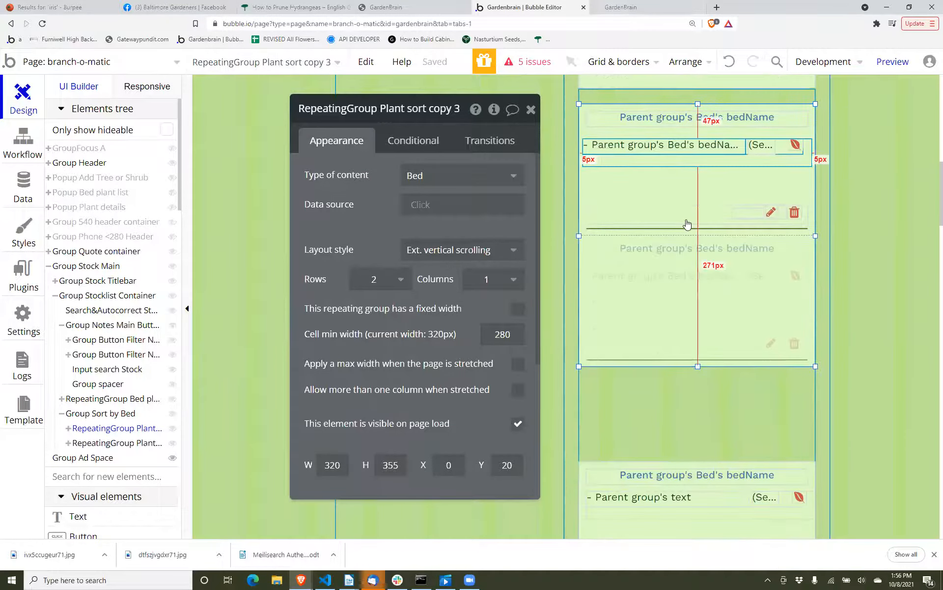
left_click(646, 7)
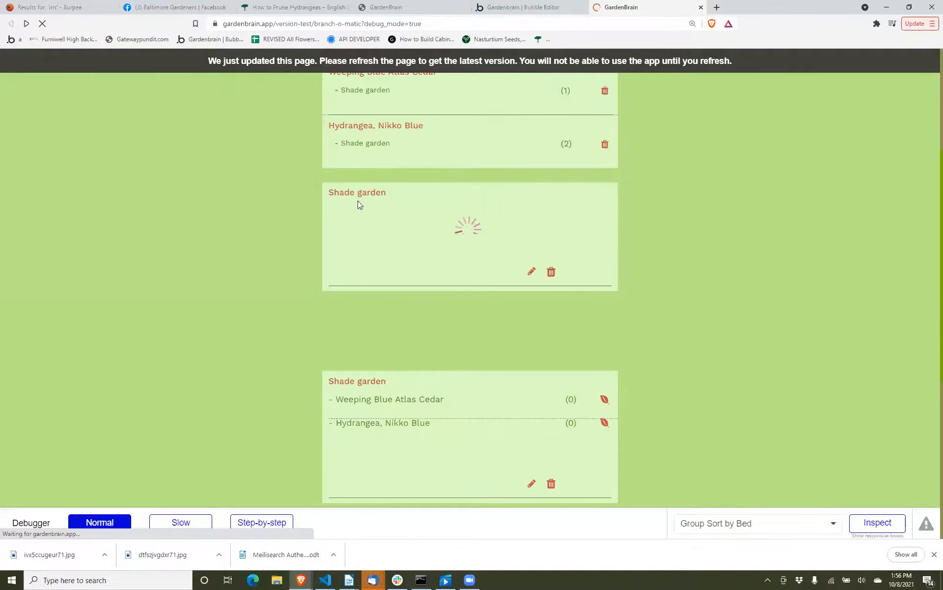
scroll(370, 227, "up", 1)
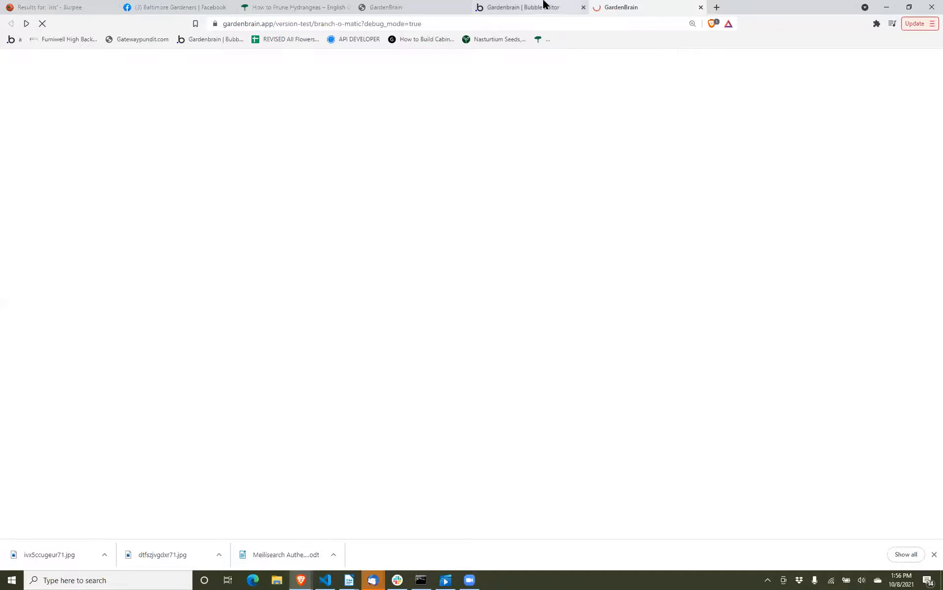
left_click(543, 6)
Inspect the nested RepeatingGroup Bed's settings and the page's list of issues.
left_click(792, 160)
scroll(791, 159, "up", 1)
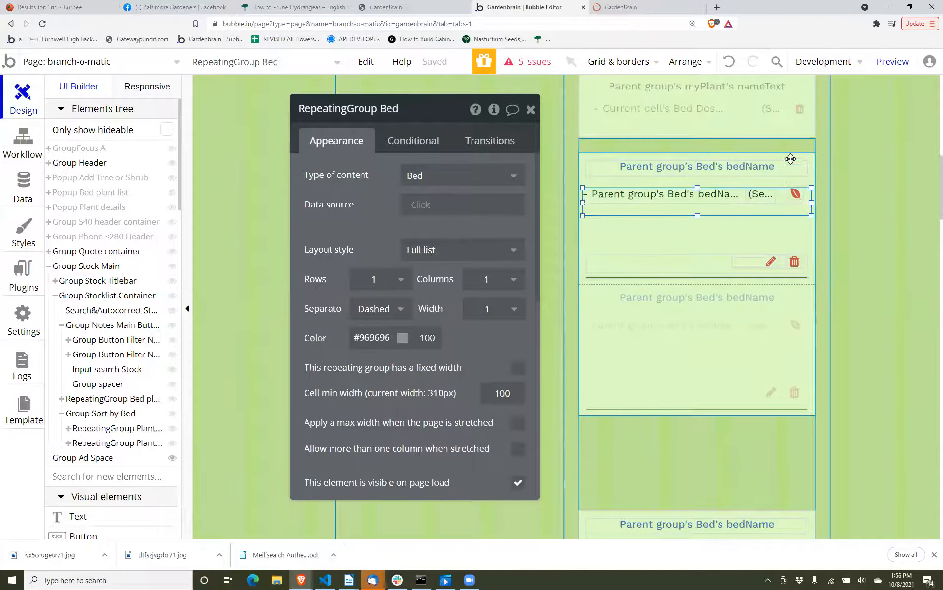
left_click(538, 63)
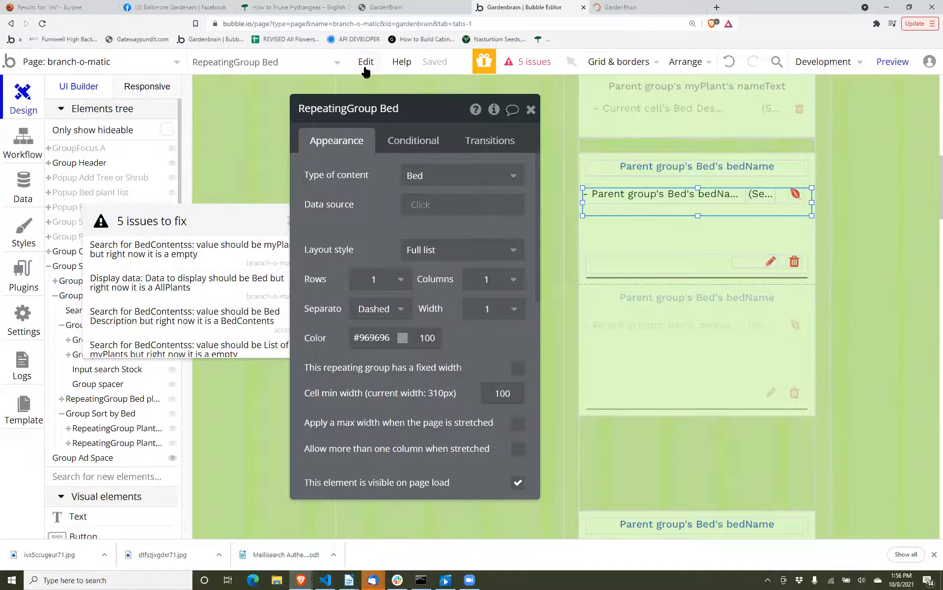
Undo the clearing of RepeatingGroup Plant sort copy 3's data source to restore its search for Beds.
left_click(605, 236)
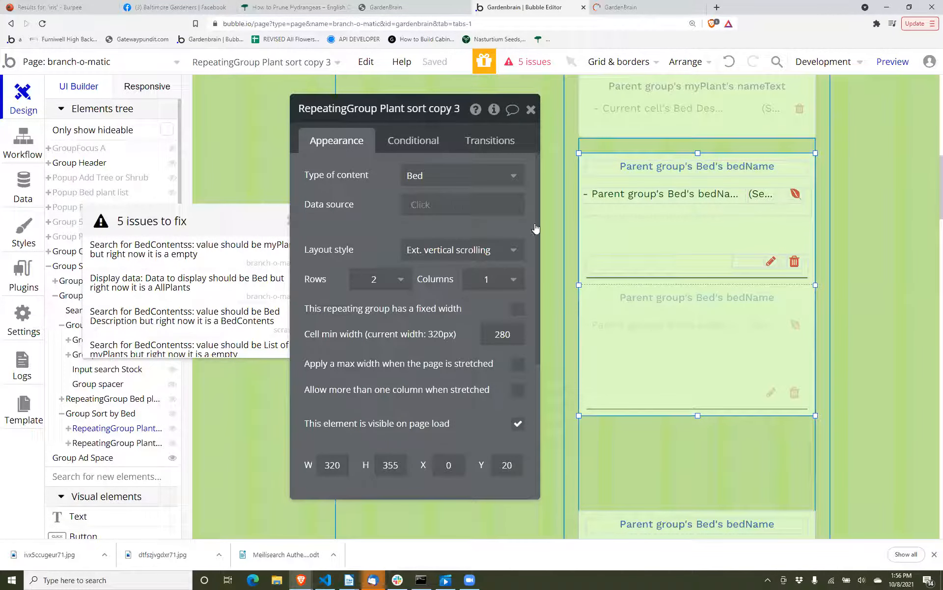
left_click(422, 206)
left_click(421, 206)
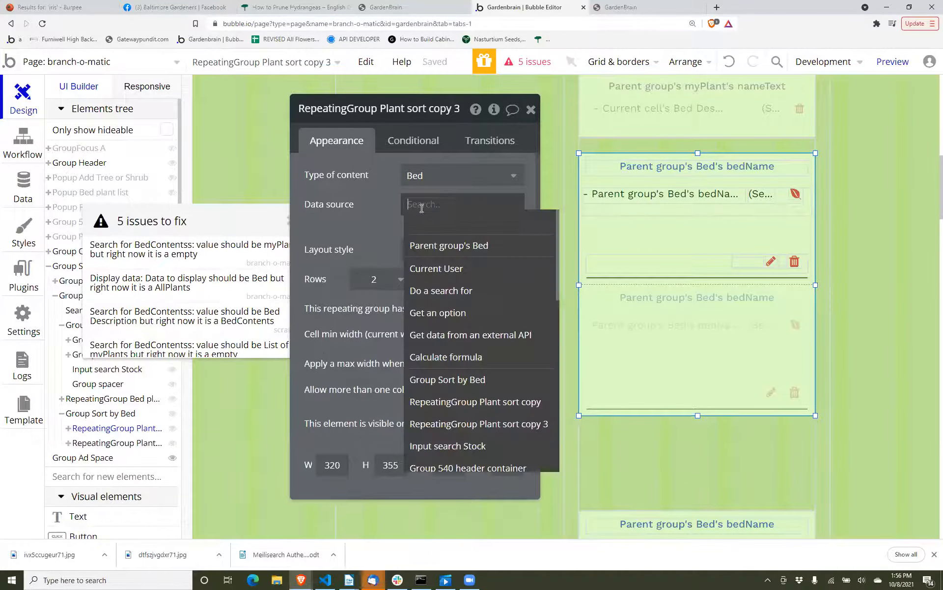
left_click(395, 206)
left_click(366, 60)
left_click(371, 91)
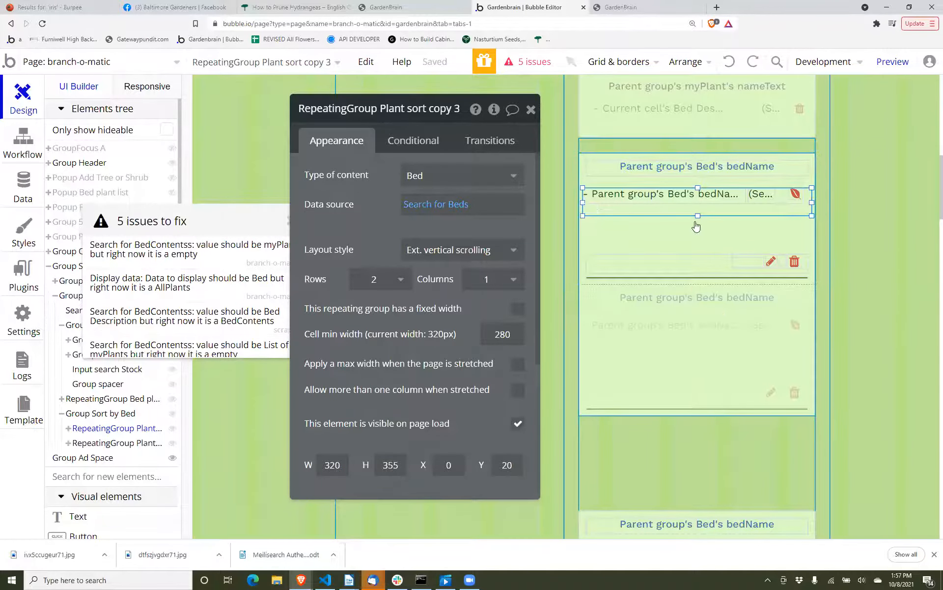
Select the nested RepeatingGroup Bed, compare the plant and bed lists in the GardenBrain preview, and return to the editor.
left_click(795, 197)
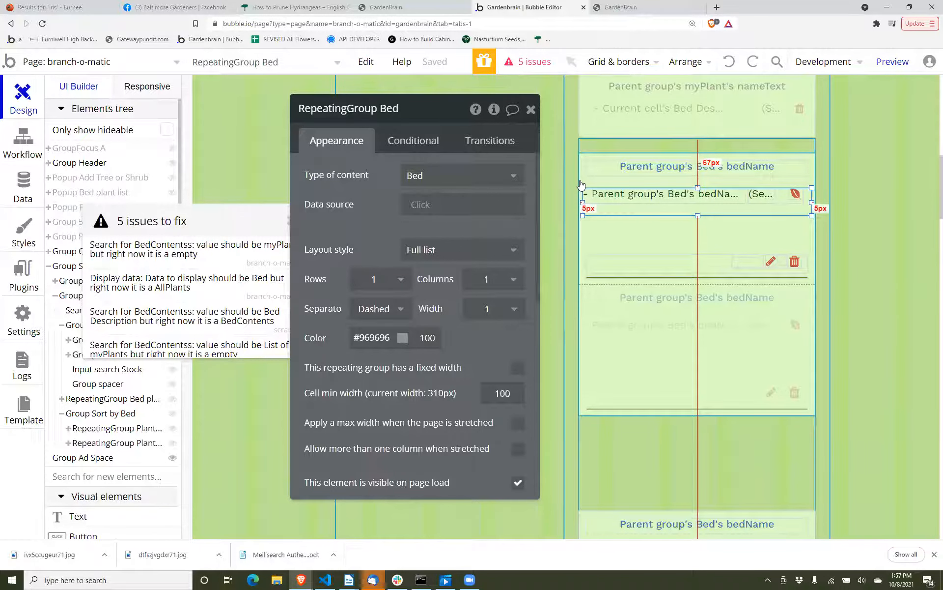
left_click(639, 7)
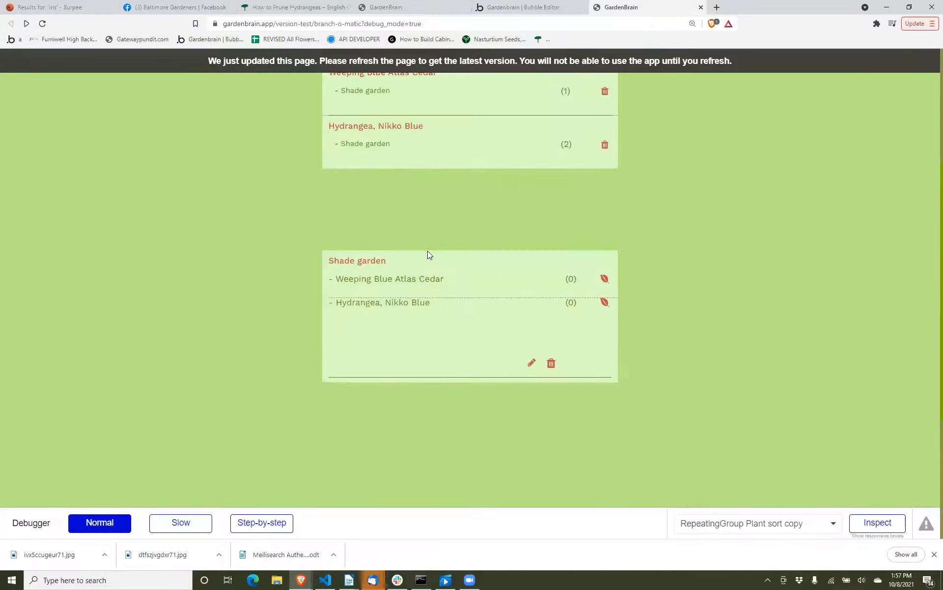
scroll(427, 251, "up", 2)
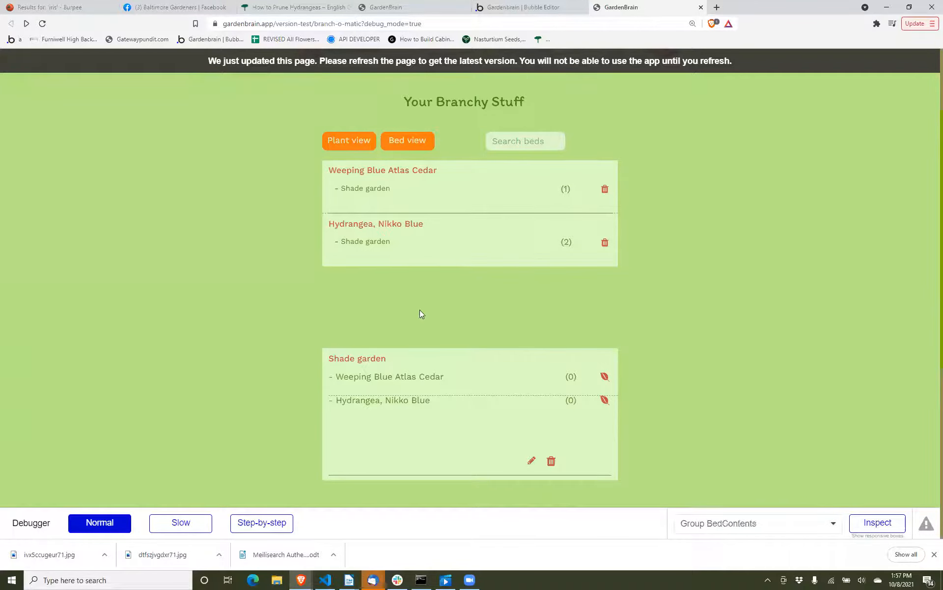
scroll(518, 202, "down", 1)
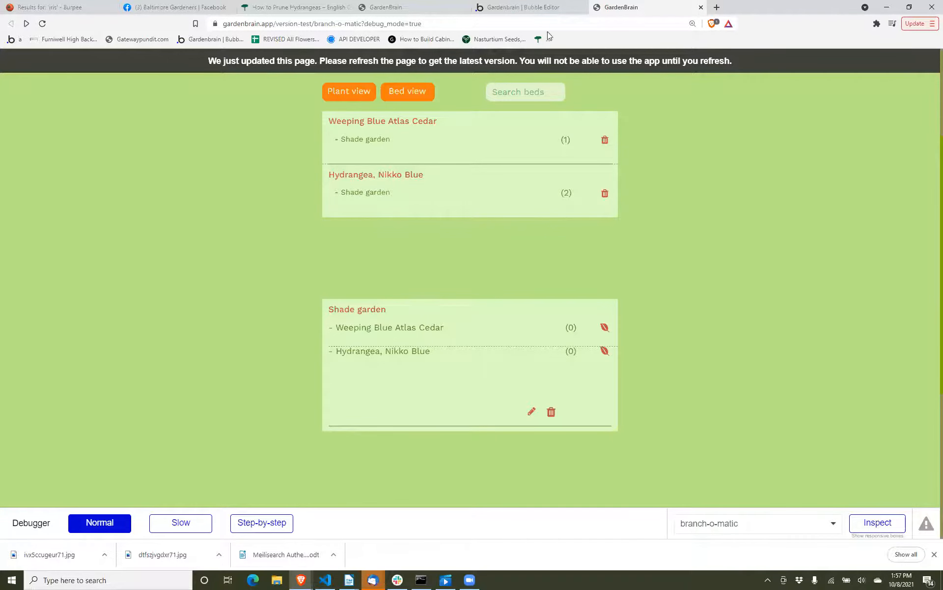
left_click(525, 4)
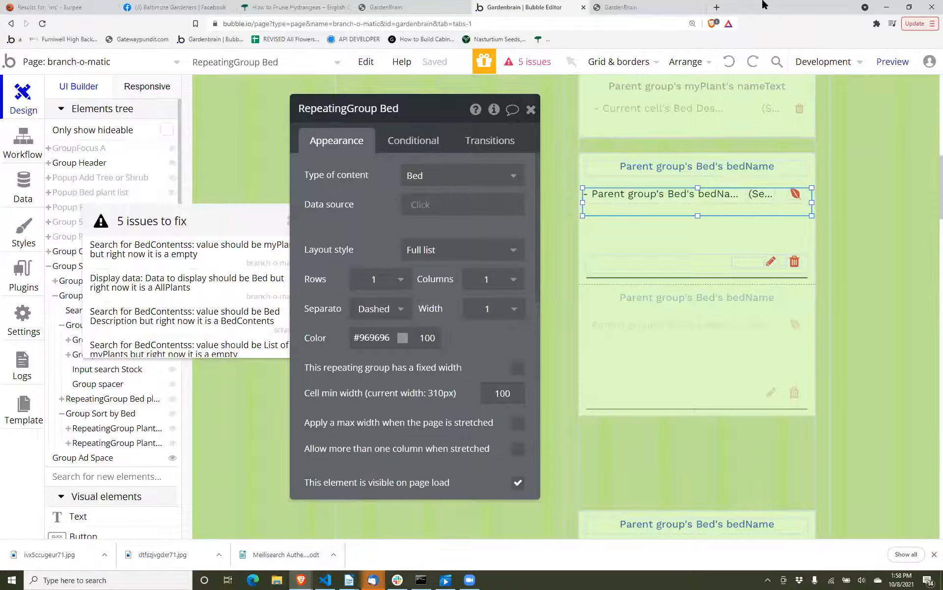
Set RepeatingGroup Bed's data source to a search for BedContents.
left_click(422, 204)
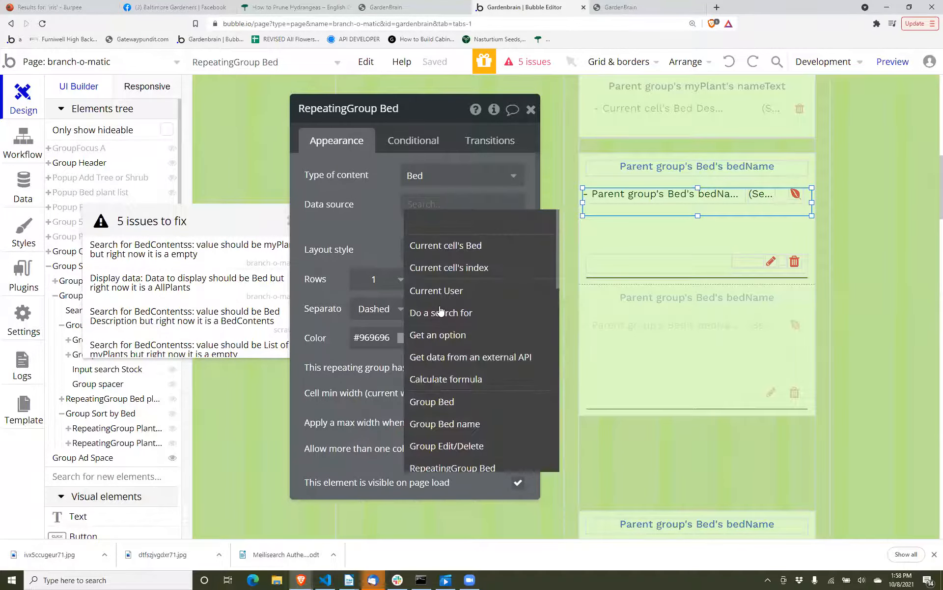
left_click(441, 311)
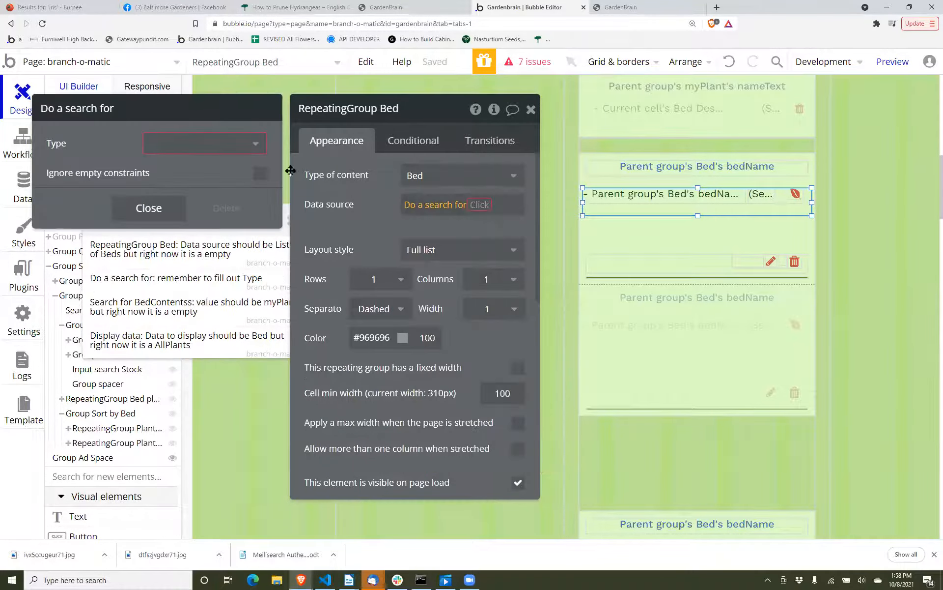
left_click(240, 148)
type("bed")
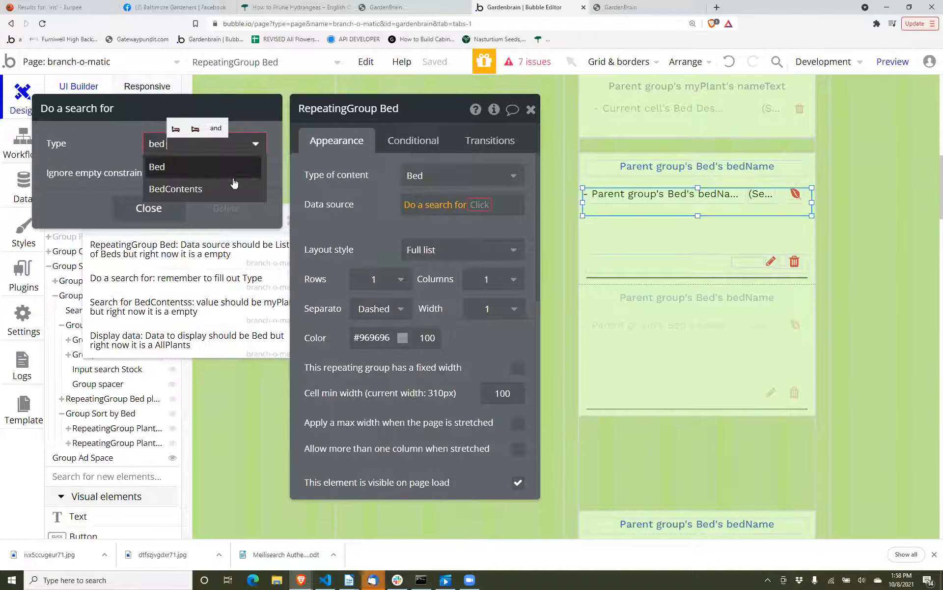
left_click(191, 190)
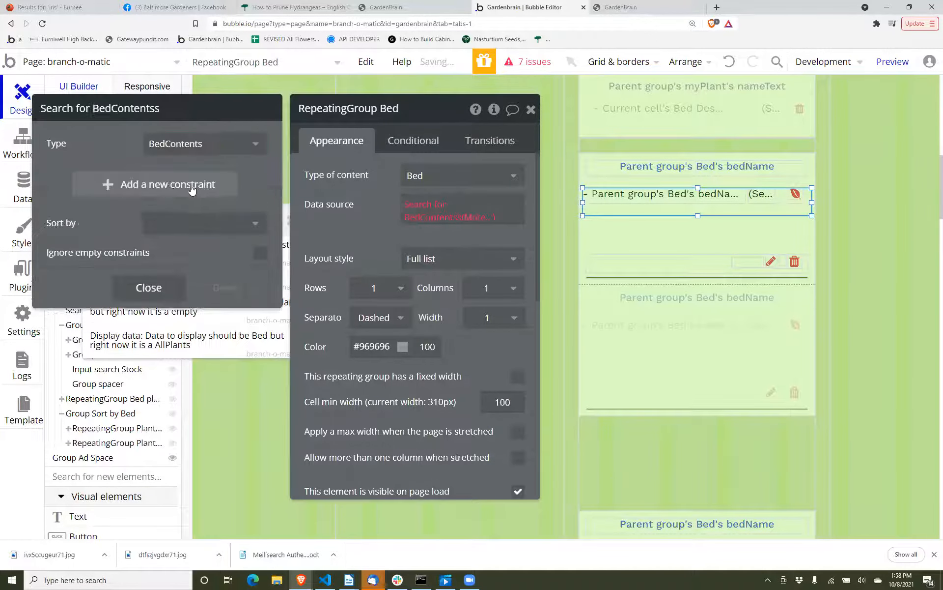
Constrain the BedContents search to entries whose bed equals the current cell's Bed.
left_click(77, 183)
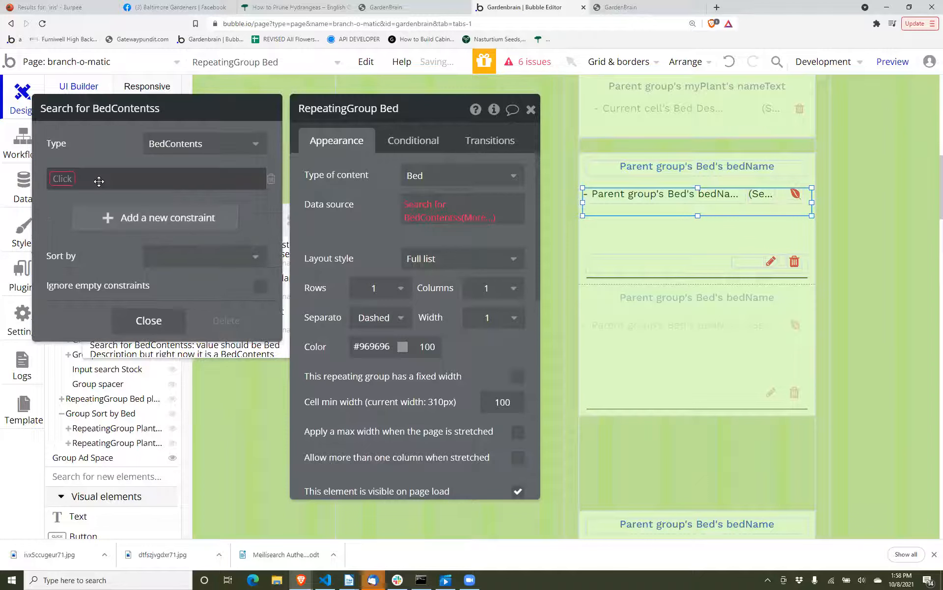
left_click(69, 180)
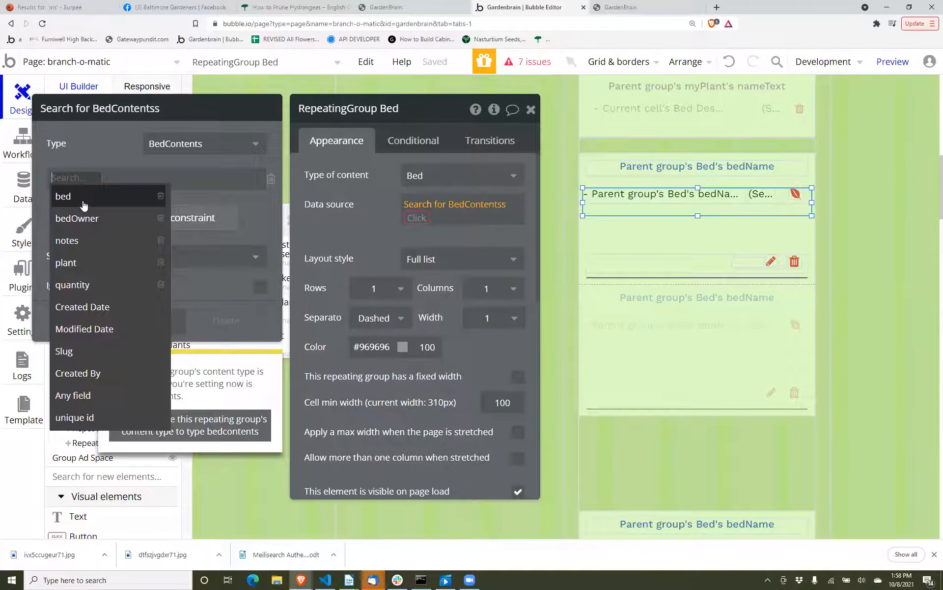
left_click(84, 206)
left_click(85, 184)
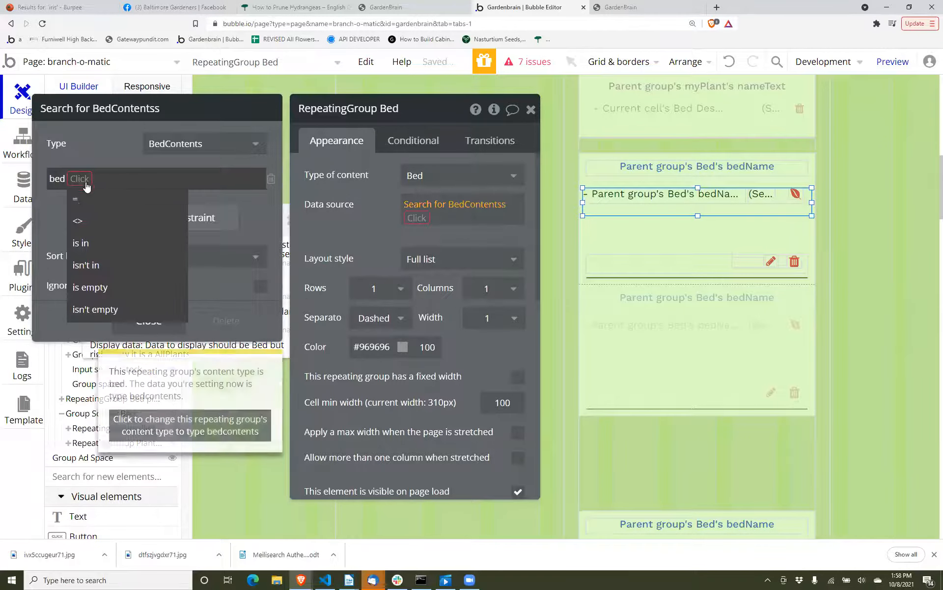
left_click(92, 198)
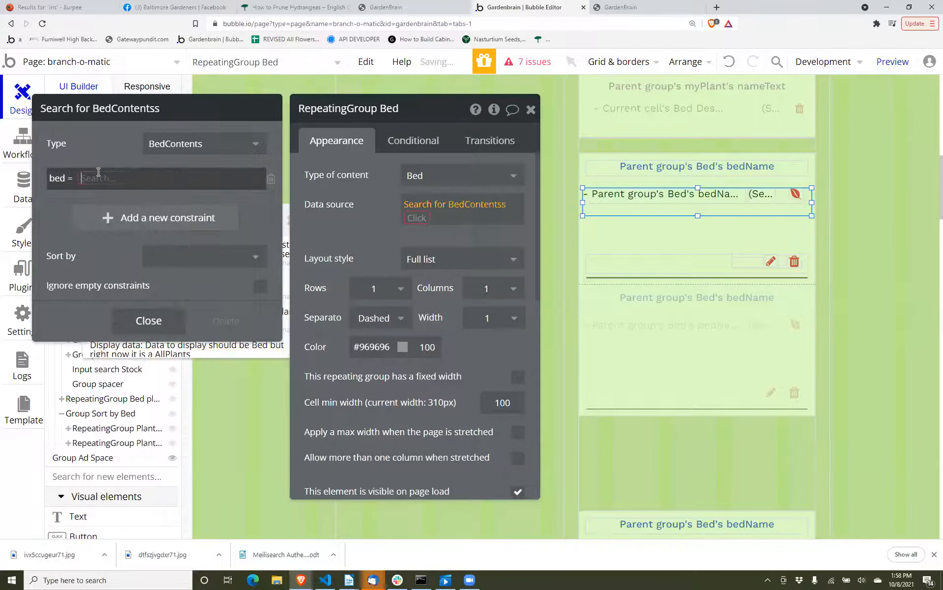
left_click(105, 195)
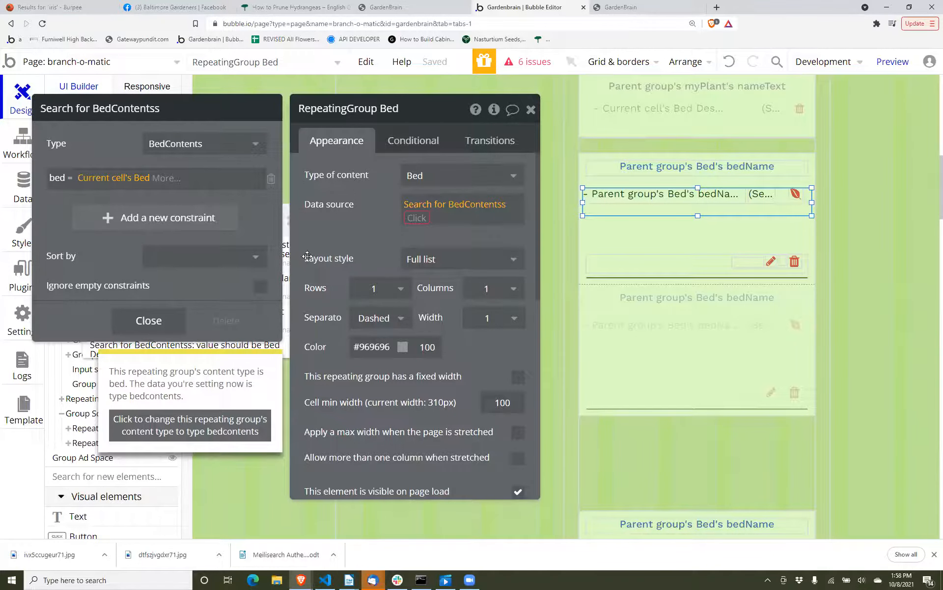
left_click(358, 246)
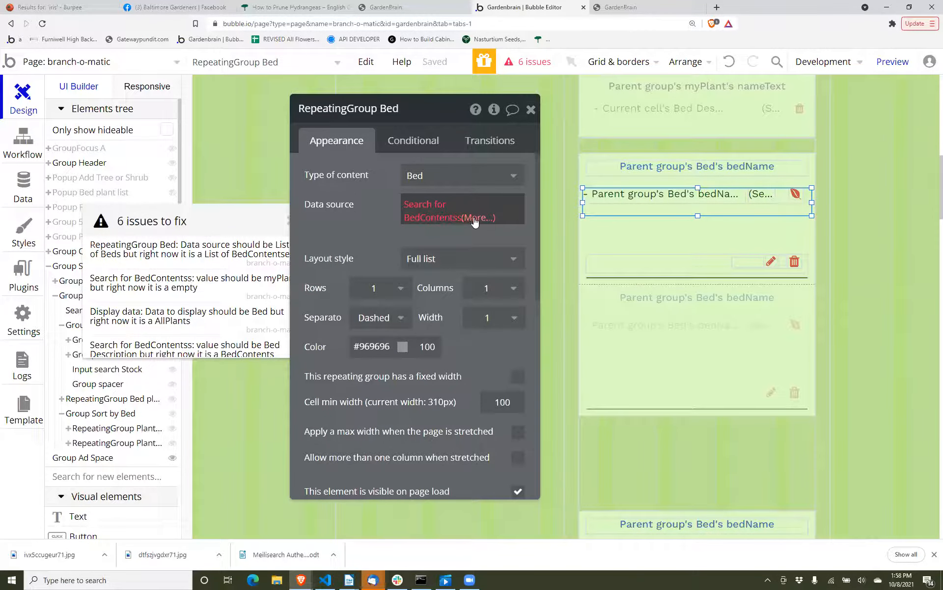
Try reducing the BedContents search to its first item, and remove that operator again.
left_click(475, 219)
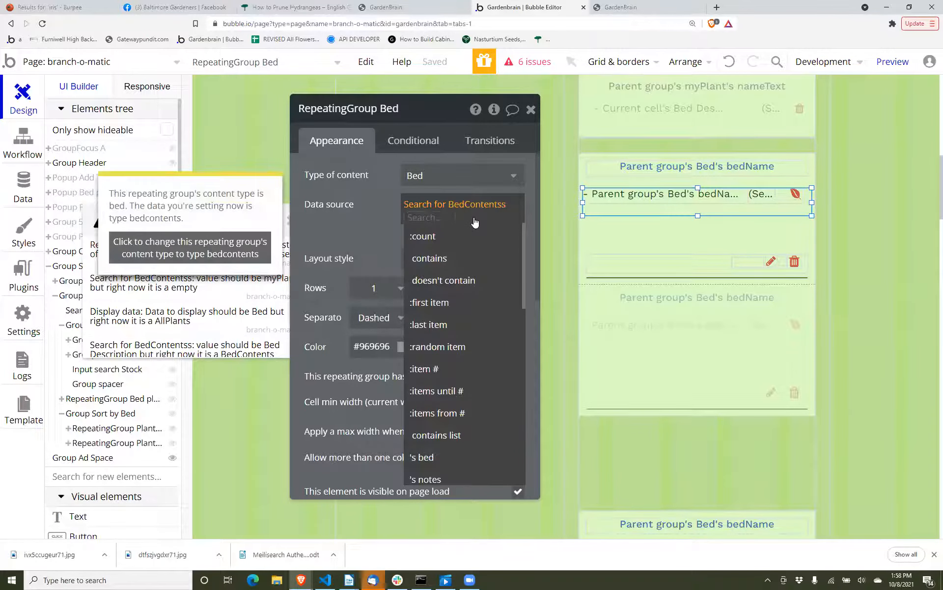
left_click(471, 304)
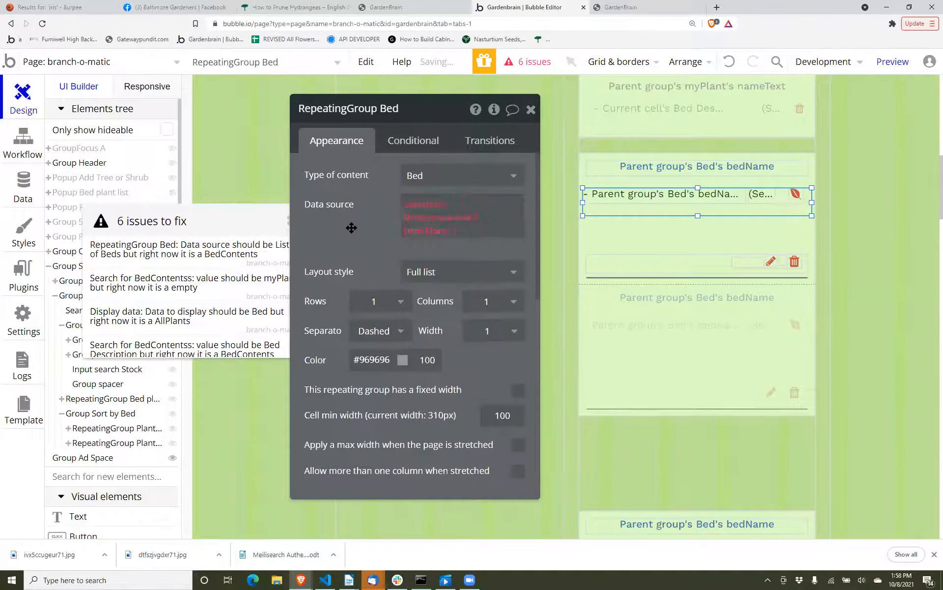
key("BackSpace")
left_click(387, 218)
left_click(412, 235)
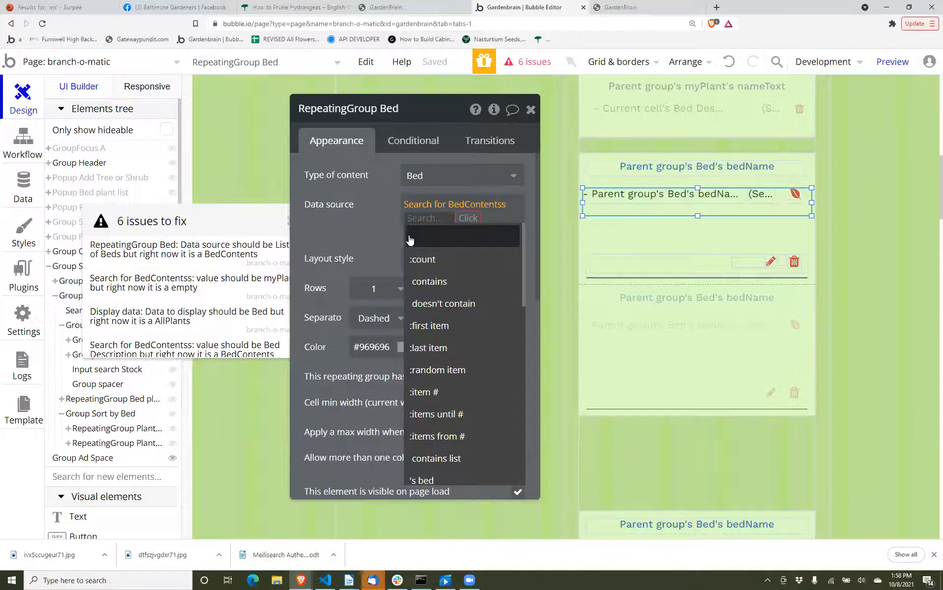
left_click(409, 236)
left_click(338, 224)
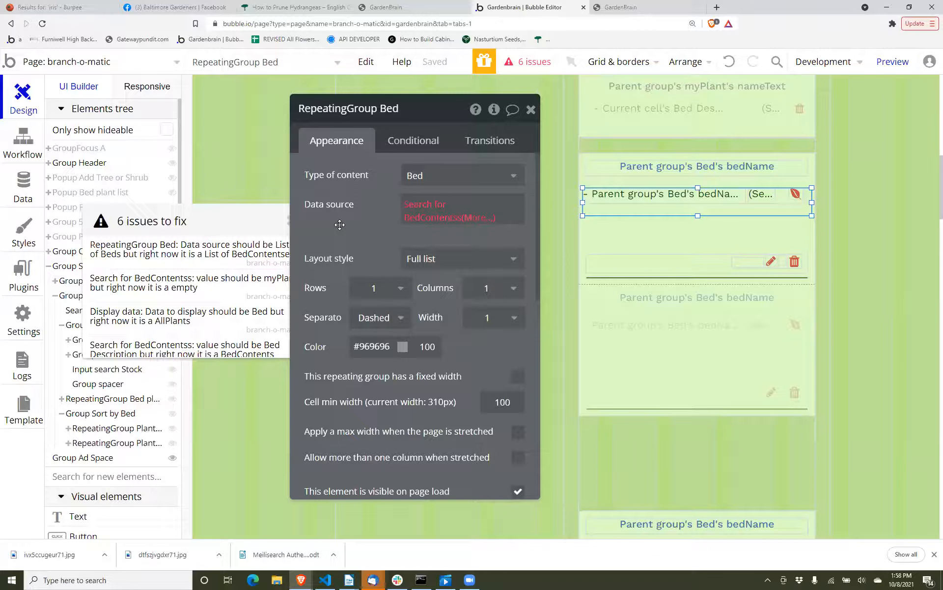
Review the fields of the BedContents data type and look up the unique operators available for the group's data source.
left_click(27, 191)
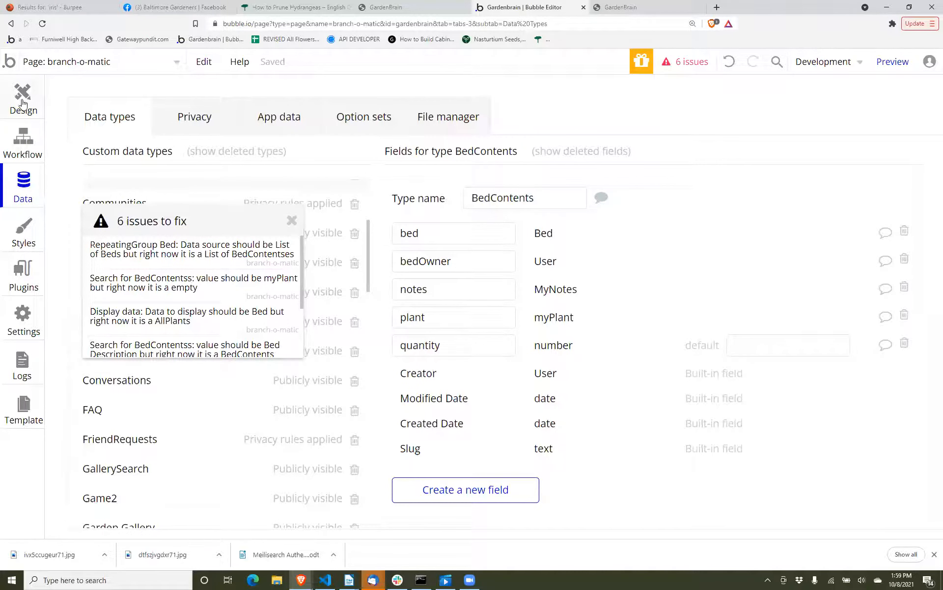
left_click(22, 103)
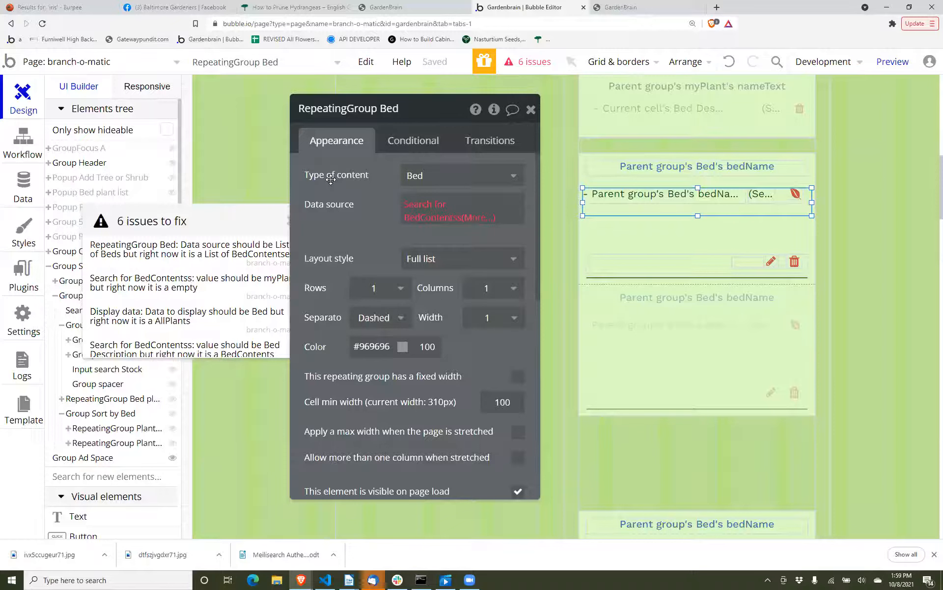
left_click(464, 217)
scroll(484, 260, "down", 3)
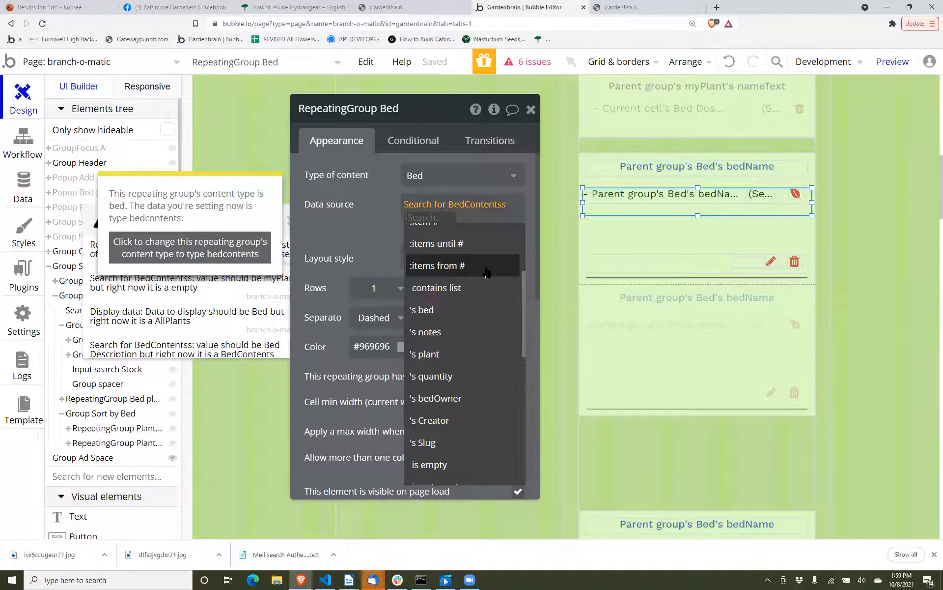
type("uni")
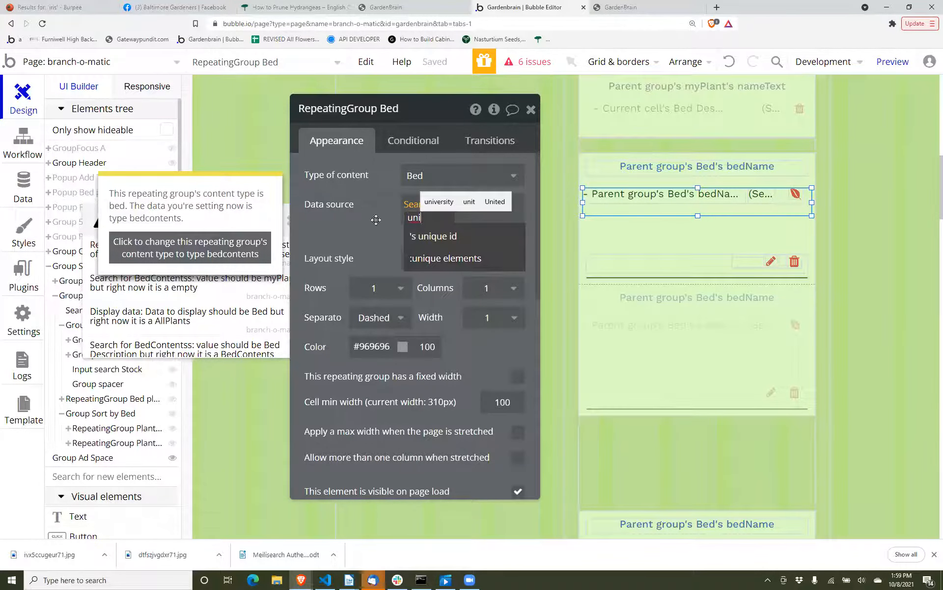
left_click(368, 217)
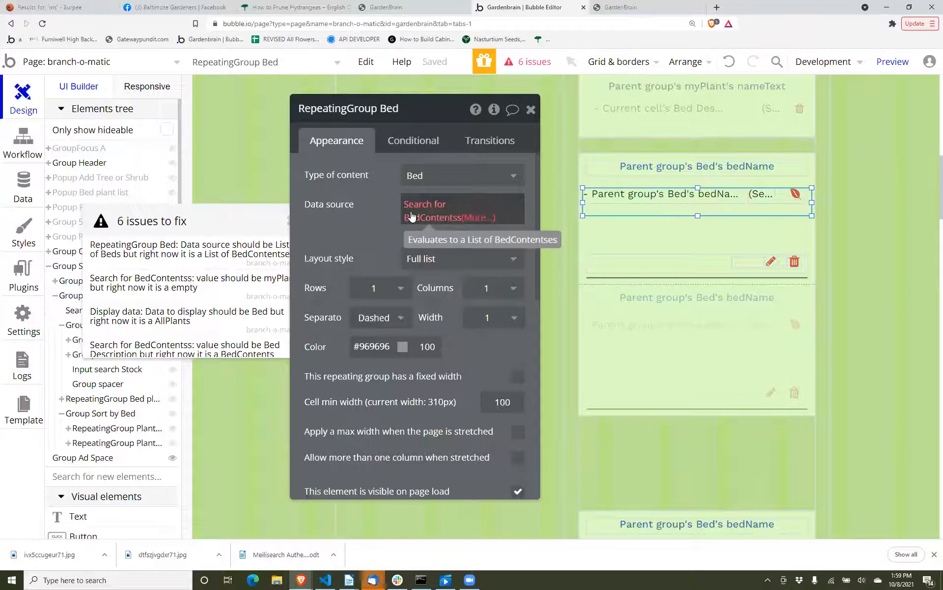
Try extending the BedContents search with the plant's nameText, and remove both fields from the expression.
left_click(471, 218)
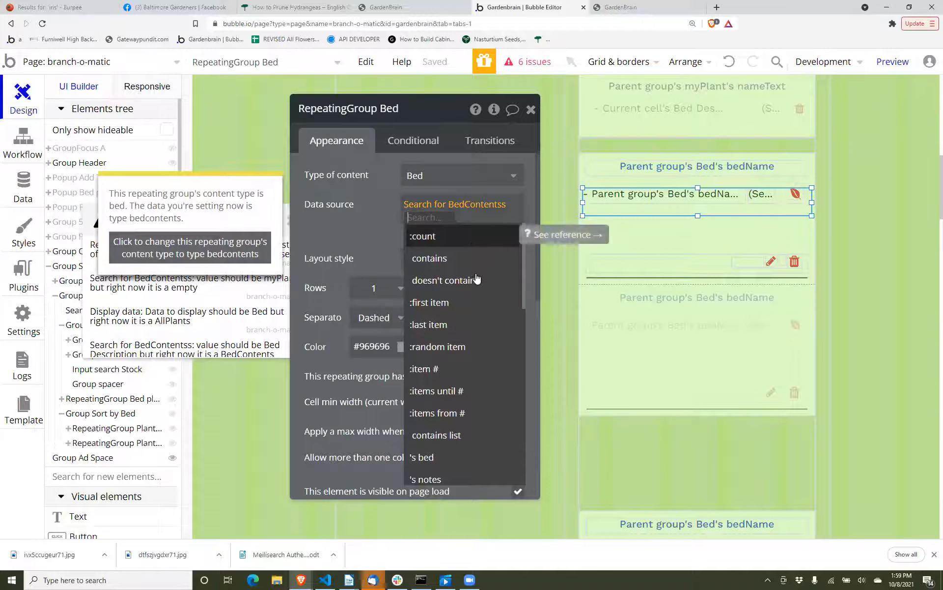
scroll(474, 295, "down", 3)
type("pla")
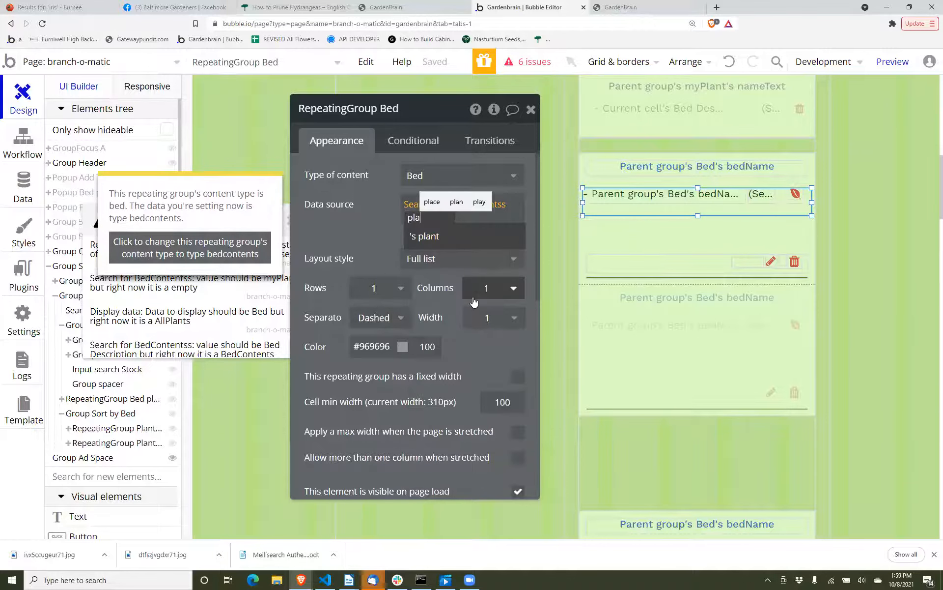
left_click(432, 237)
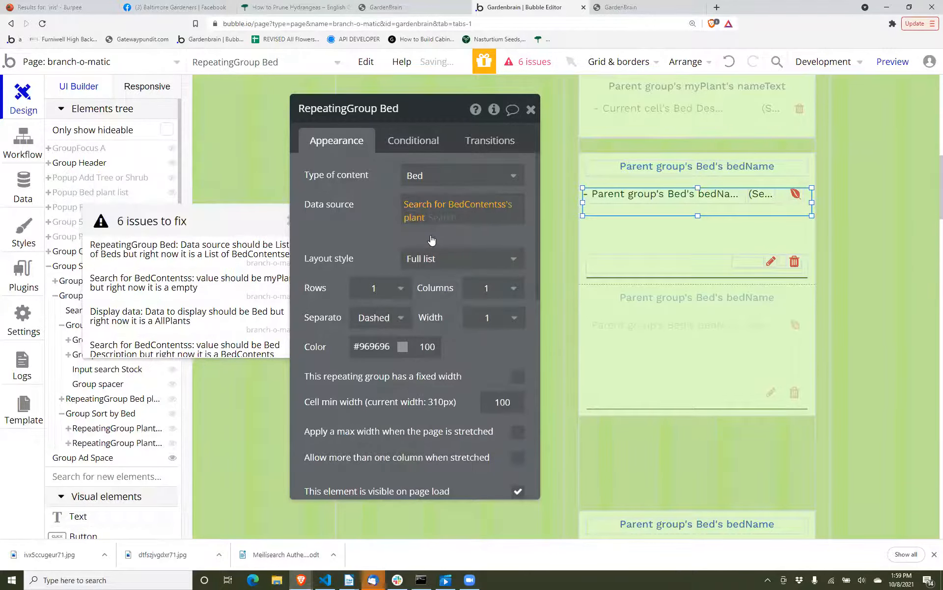
type("nam")
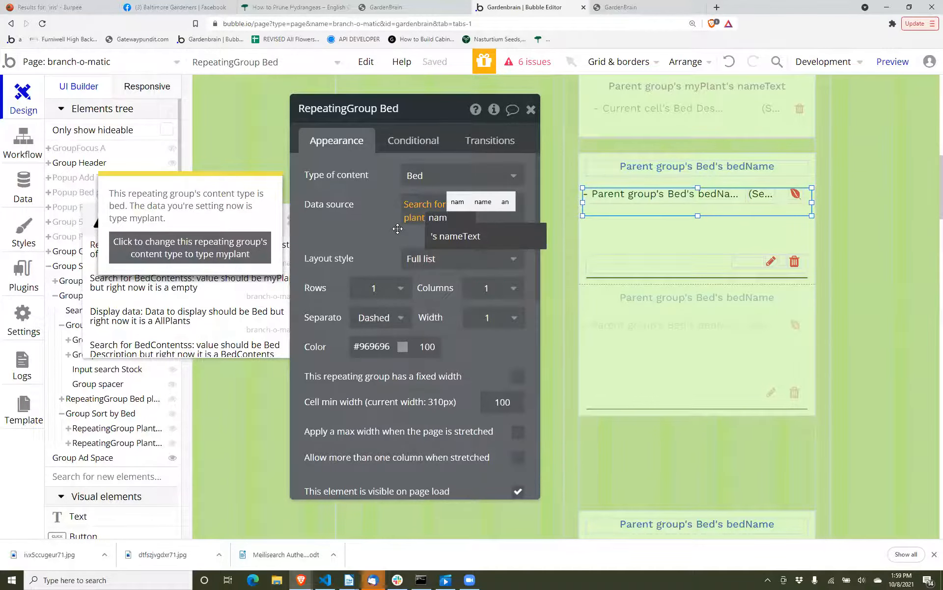
left_click(435, 238)
left_click(445, 221)
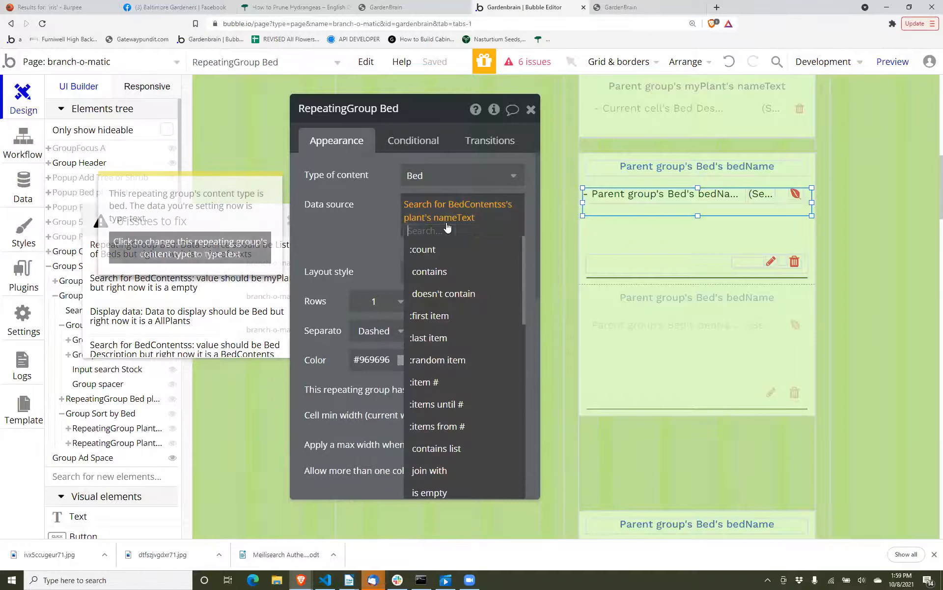
key("BackSpace")
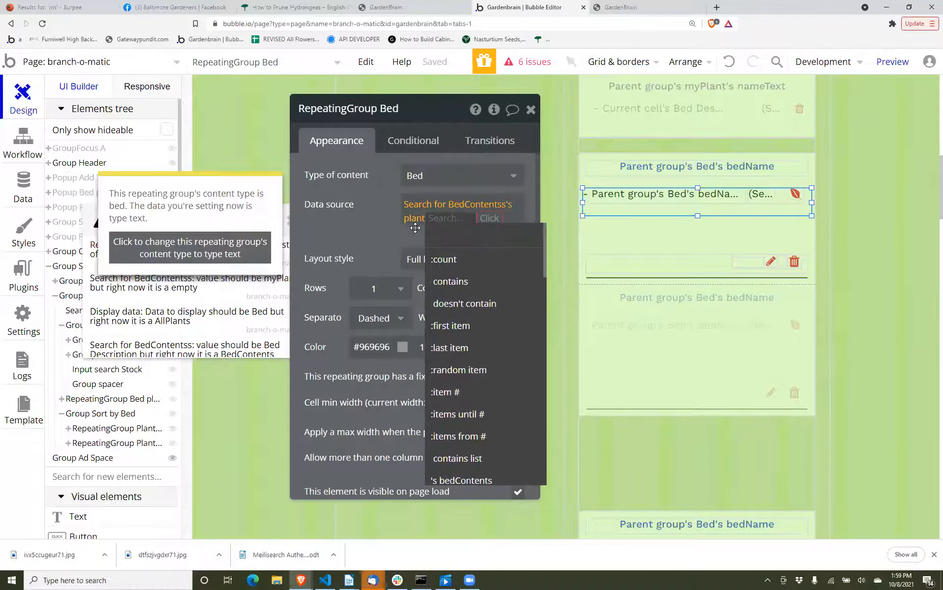
key("BackSpace")
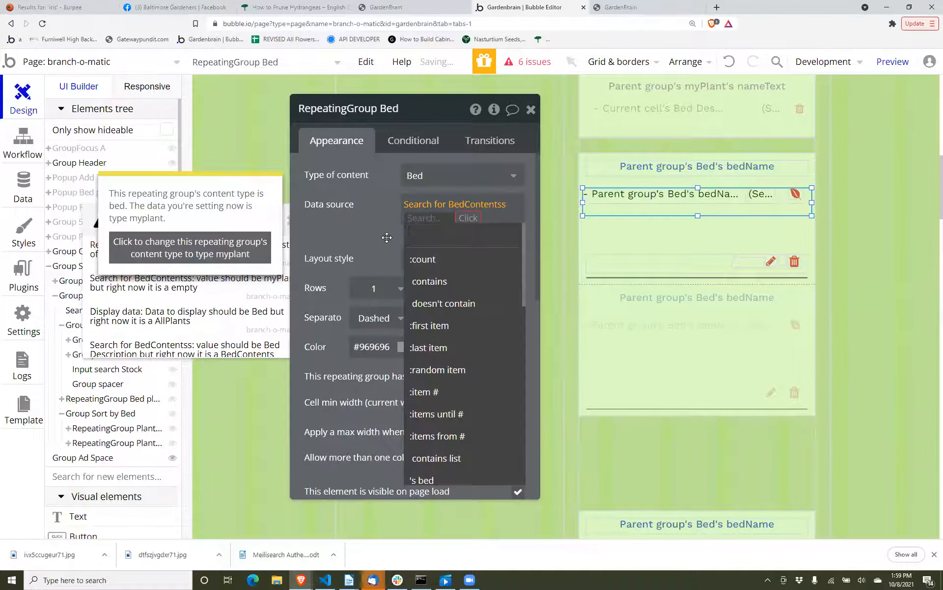
Extend the BedContents search to return the plant field's unique elements.
type("pl")
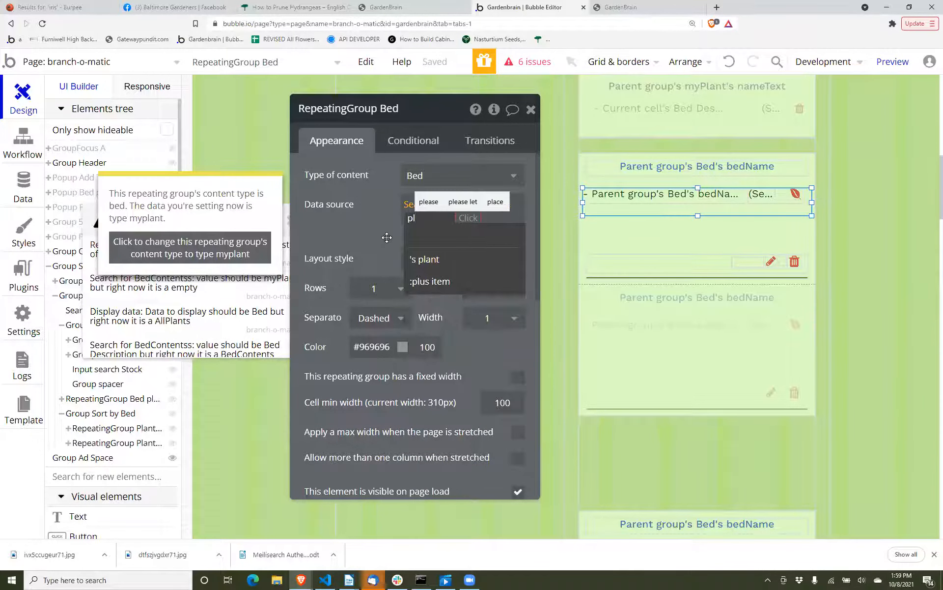
left_click(429, 263)
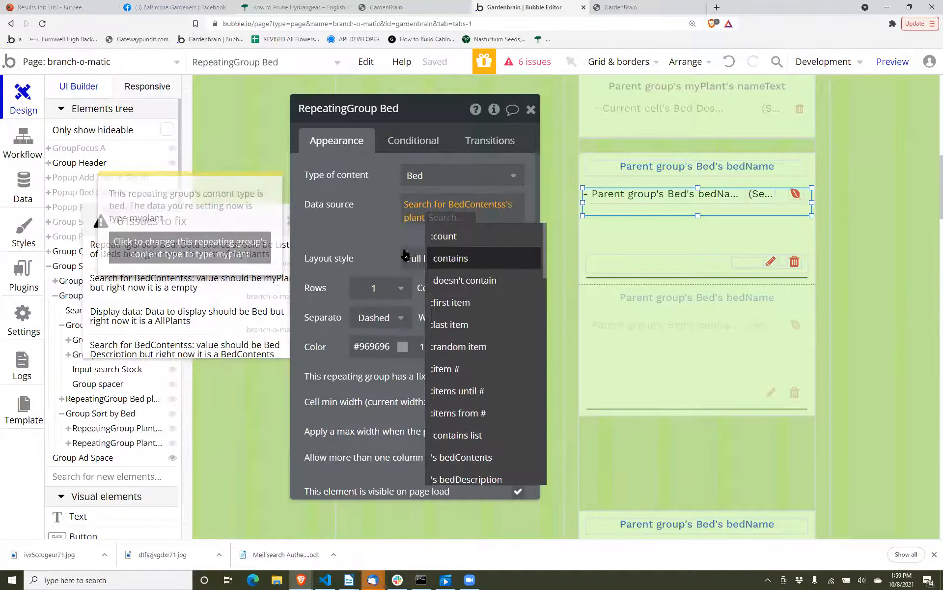
type("uni")
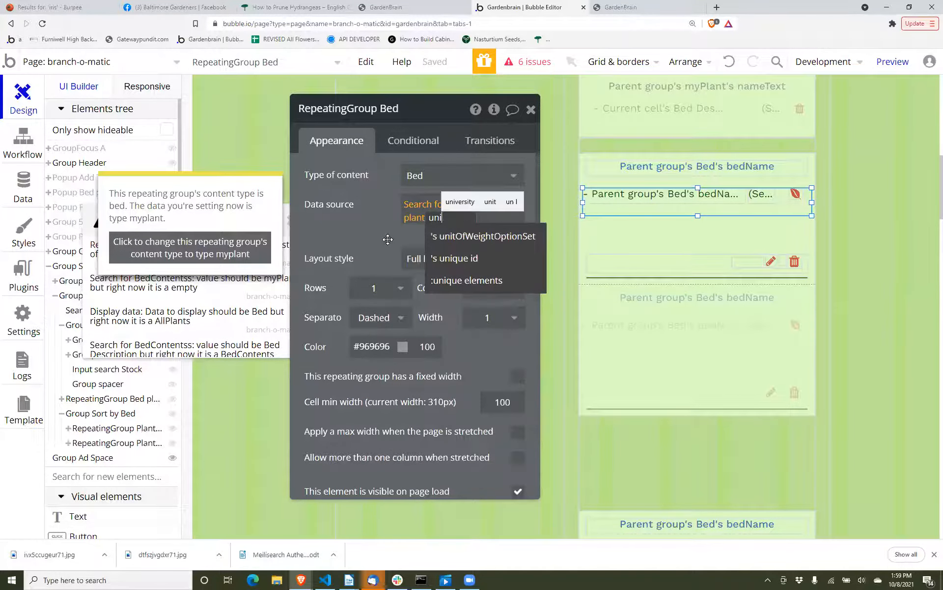
left_click(459, 279)
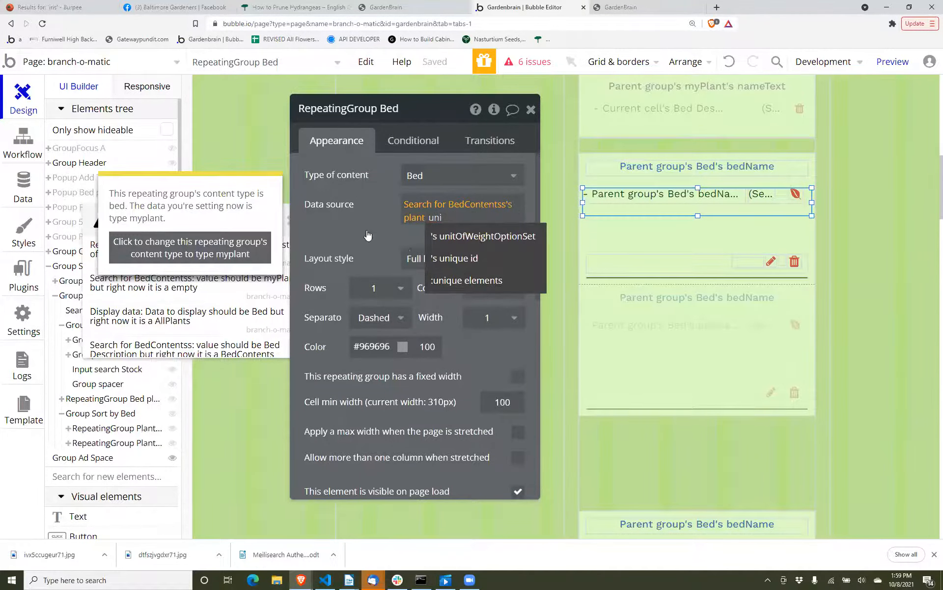
left_click(369, 220)
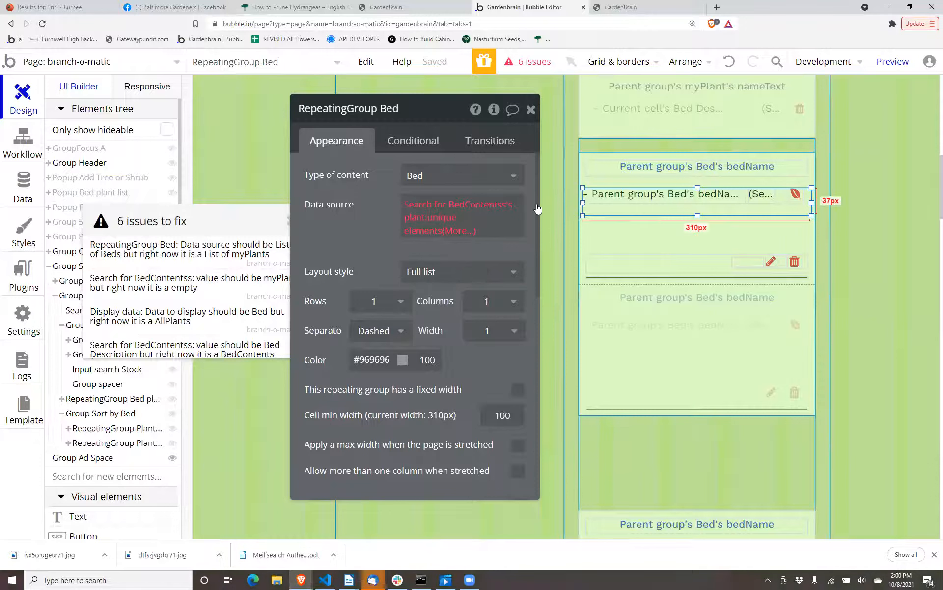
Try BedContents as the repeating group's type of content, and change it to AllPlants.
left_click(457, 177)
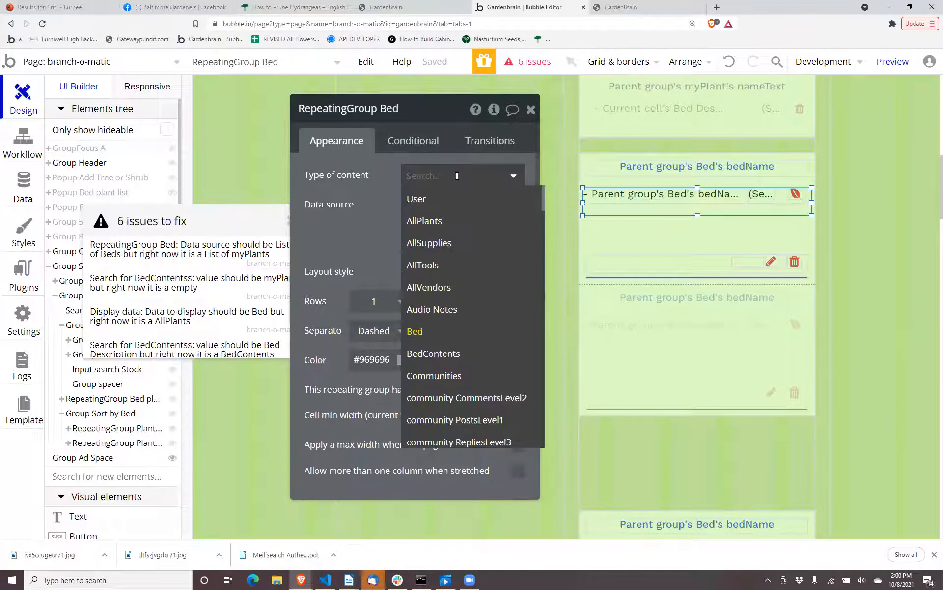
left_click(380, 240)
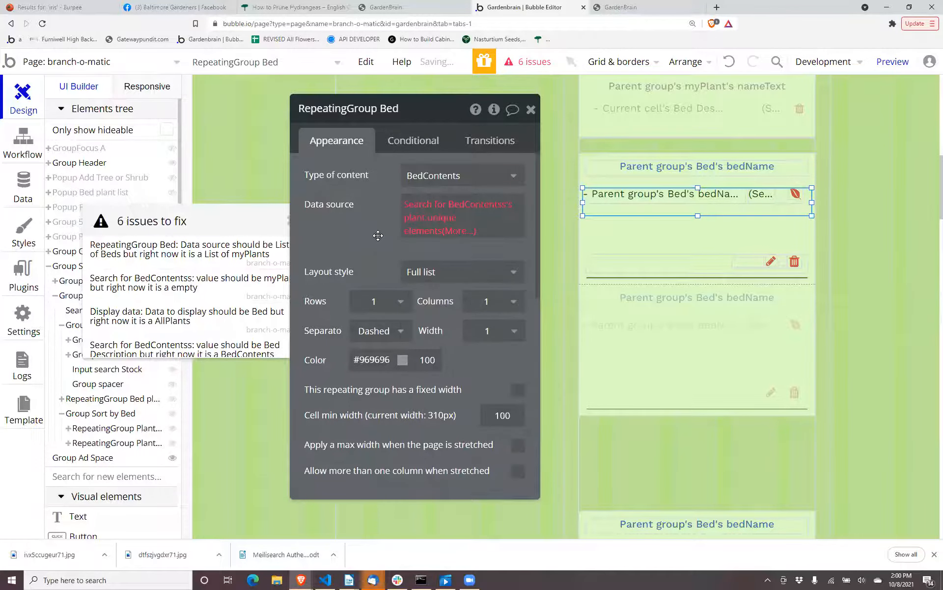
left_click(414, 176)
type("a")
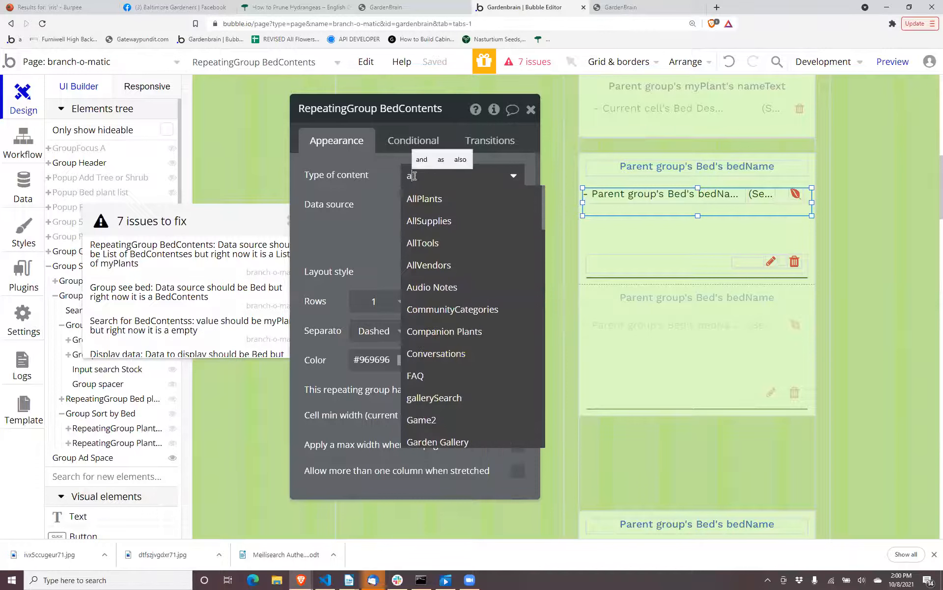
key("Return")
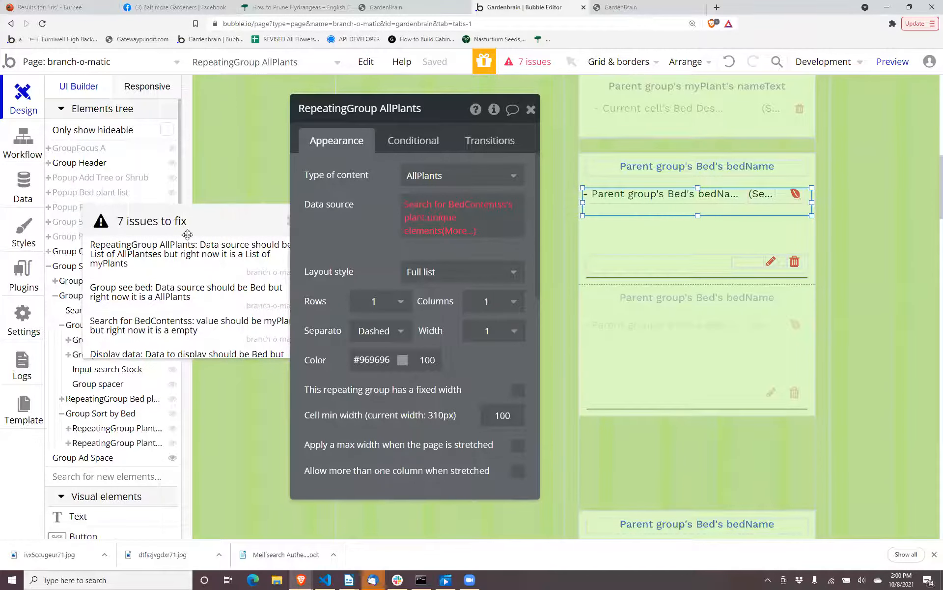
Check the plant field of the BedContents data type and set the inner repeating group's type of content to myPlant.
left_click(20, 192)
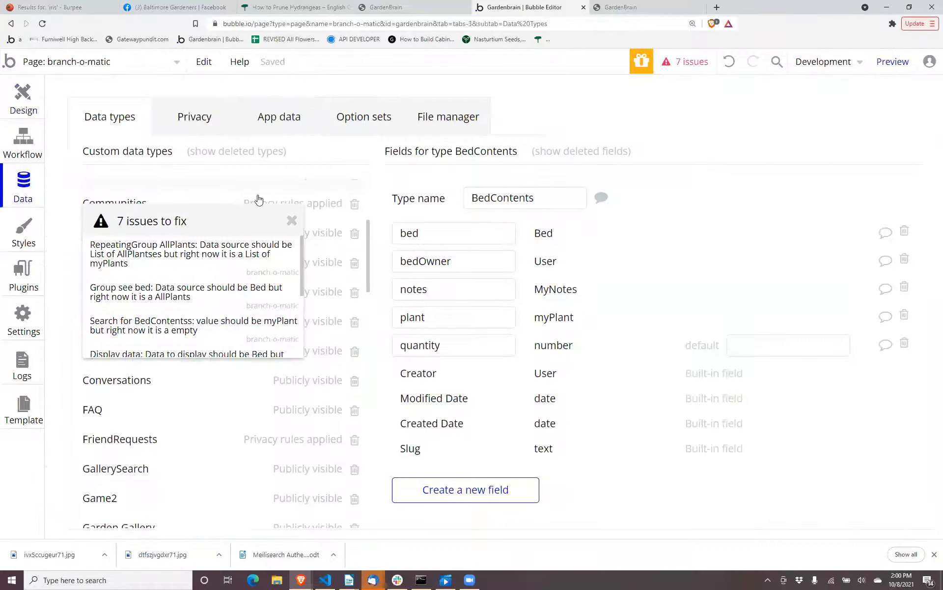
left_click(292, 221)
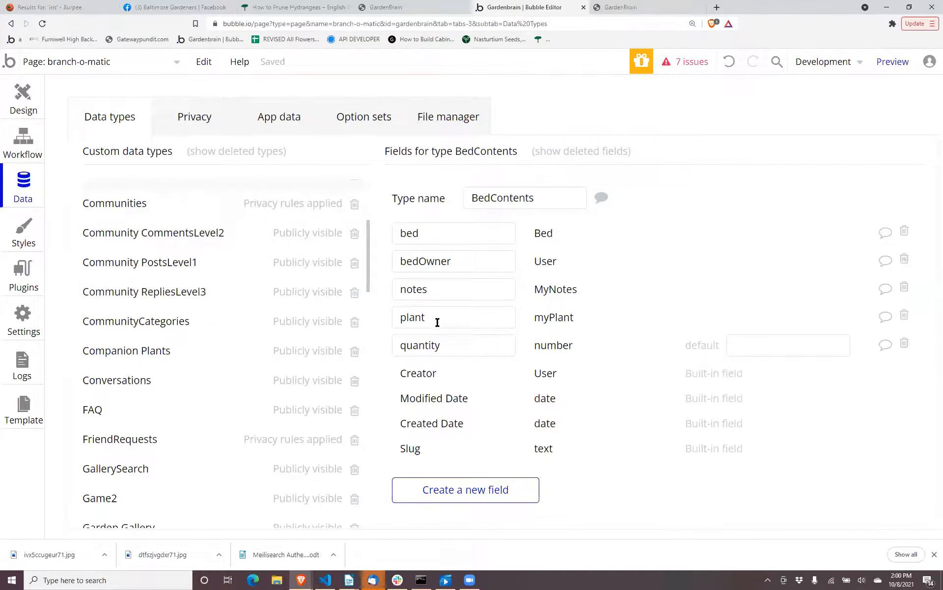
left_click(11, 104)
double_click(600, 204)
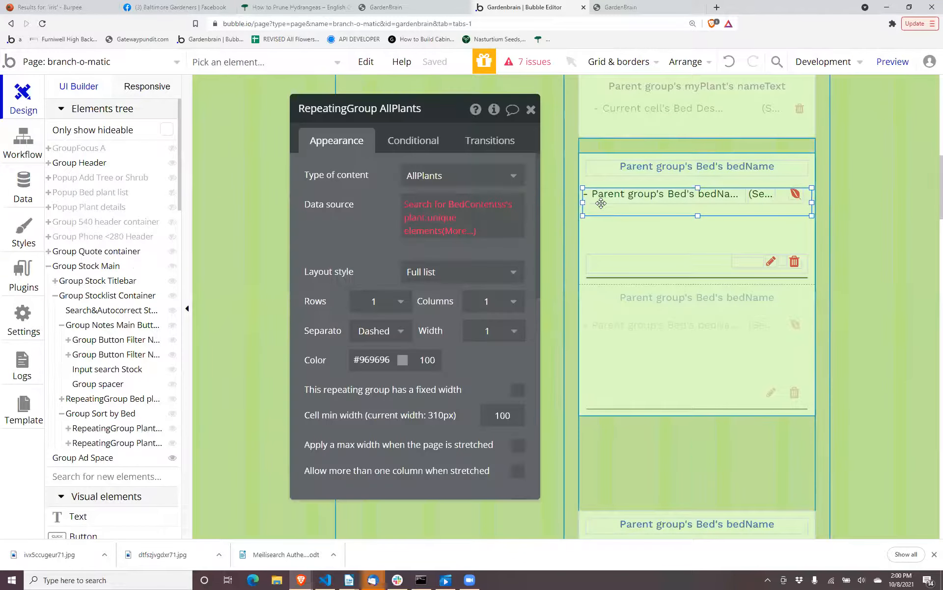
left_click(426, 185)
type("myp")
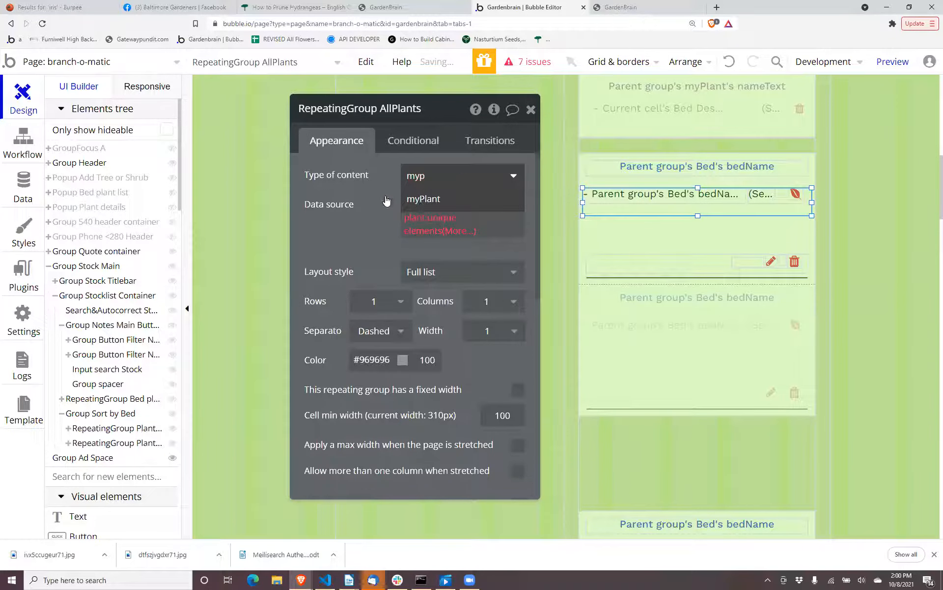
key("Return")
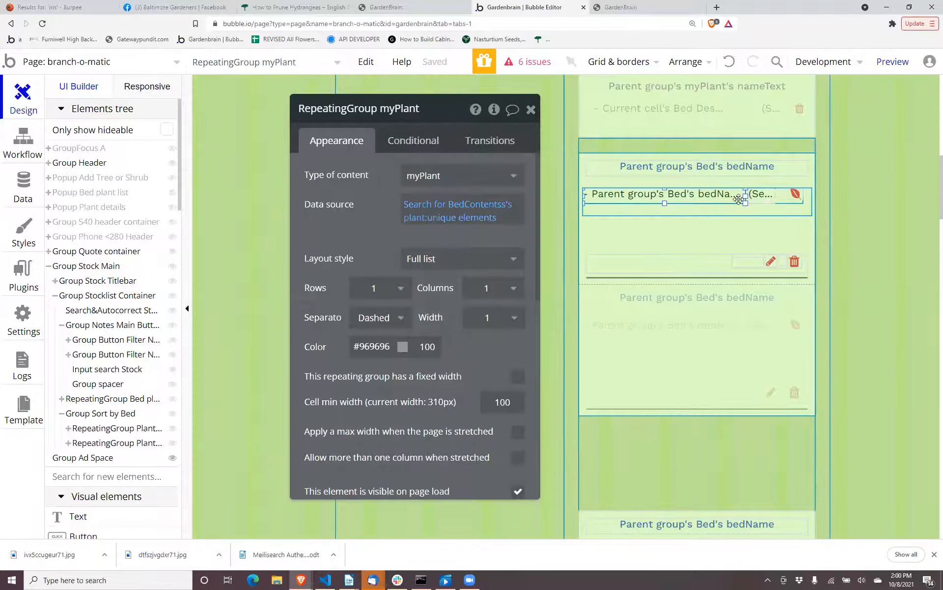
Remove the bedOwner constraint from the count text's BedContents search, keeping Parent group's BedContents's plant as the plant constraint.
left_click(739, 199)
left_click(758, 202)
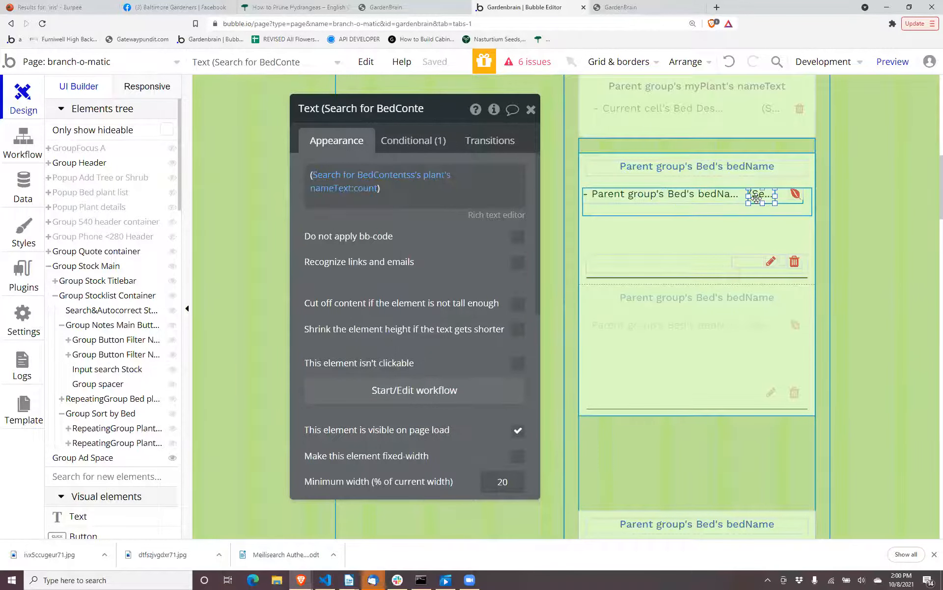
left_click(358, 175)
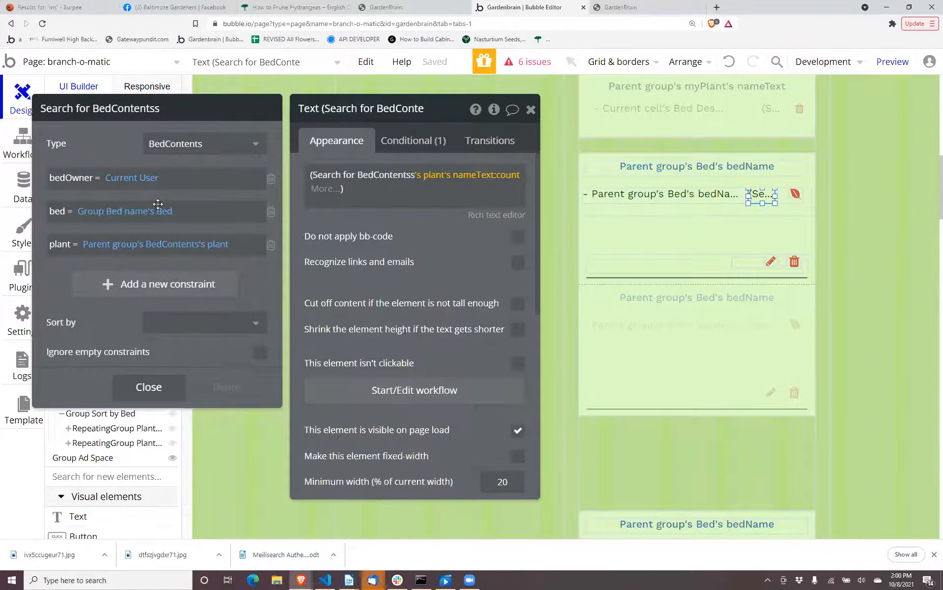
left_click(270, 178)
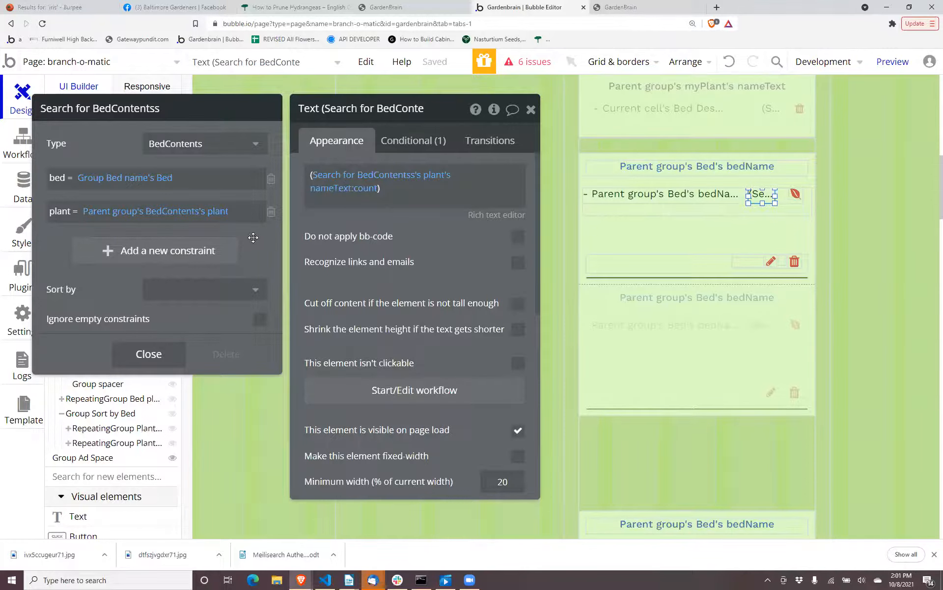
left_click(109, 214)
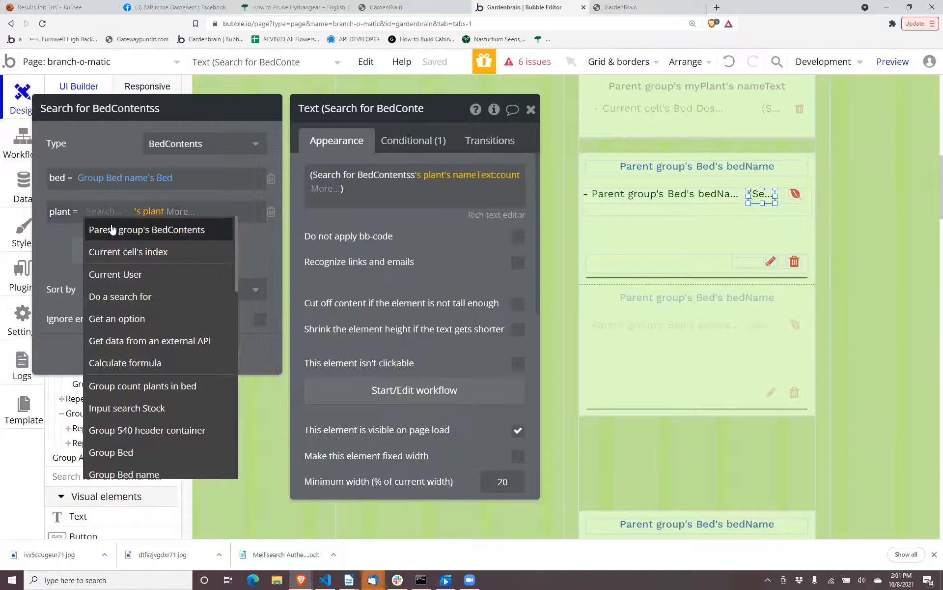
left_click(102, 229)
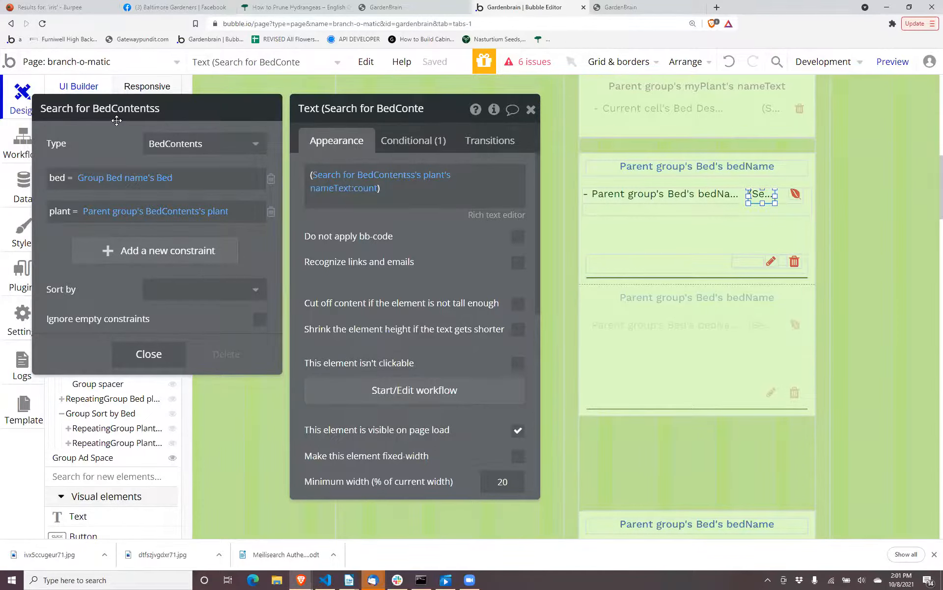
Try Parent group's Bed as the data source of Group count plants in bed.
scroll(421, 373, "down", 6)
scroll(421, 373, "down", 2)
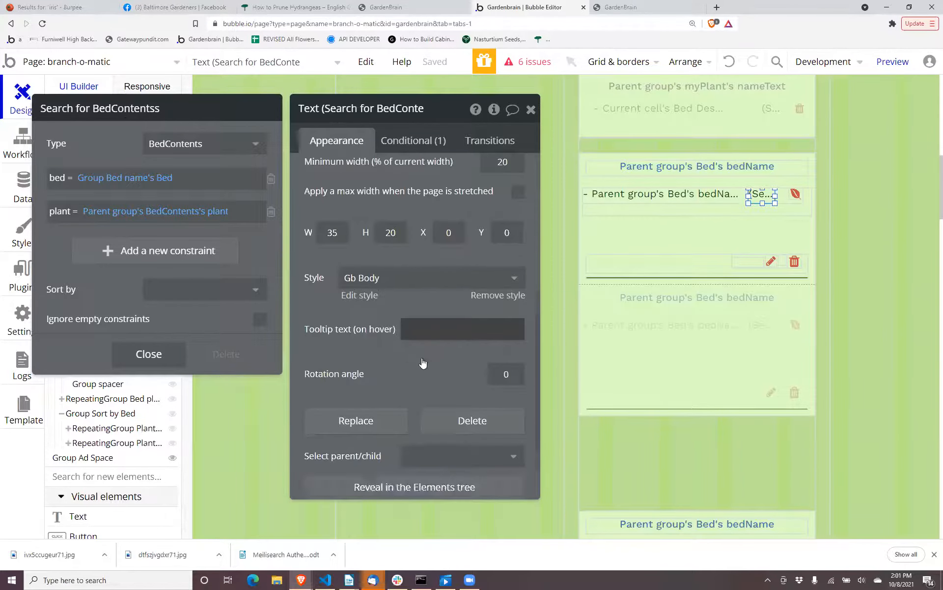
left_click(419, 378)
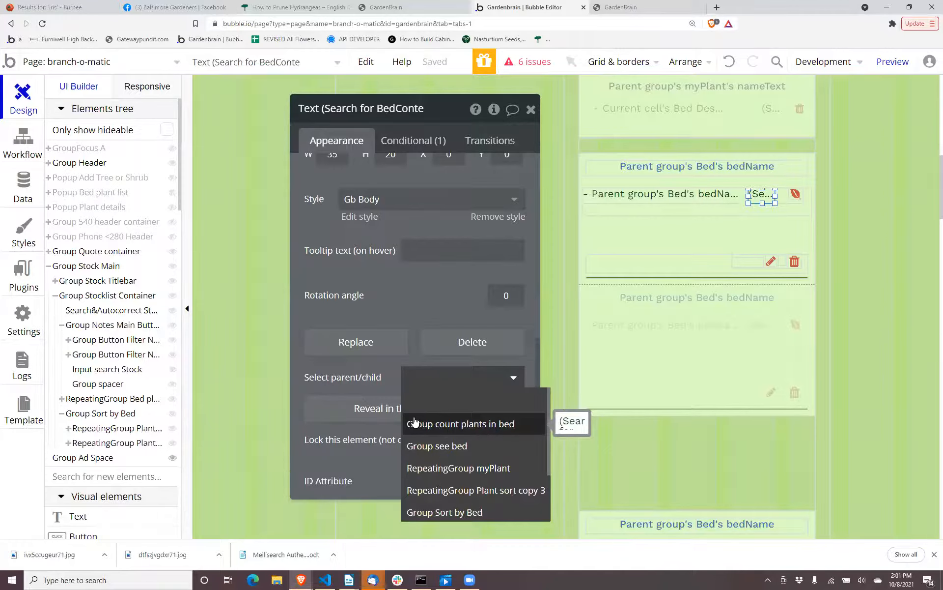
left_click(415, 422)
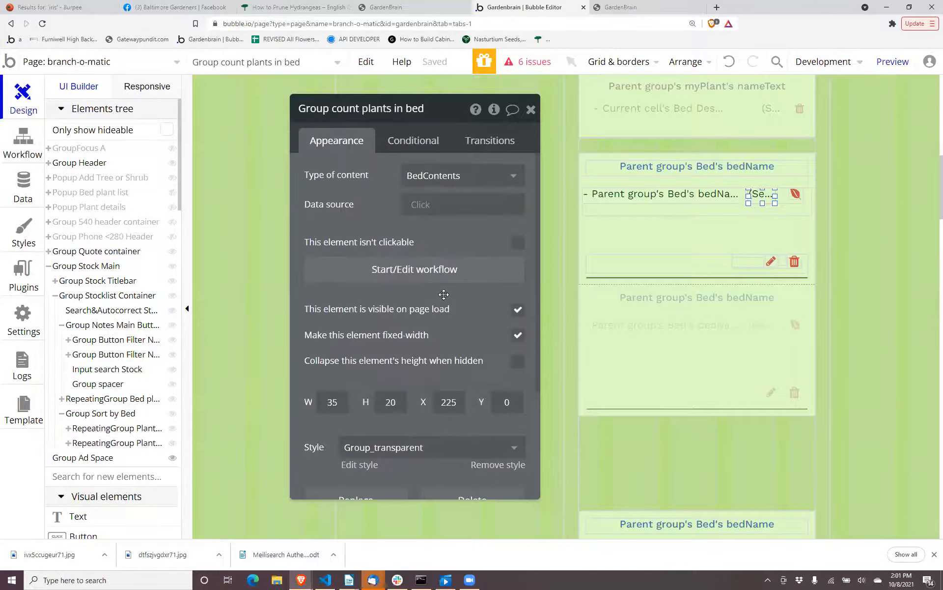
left_click(413, 204)
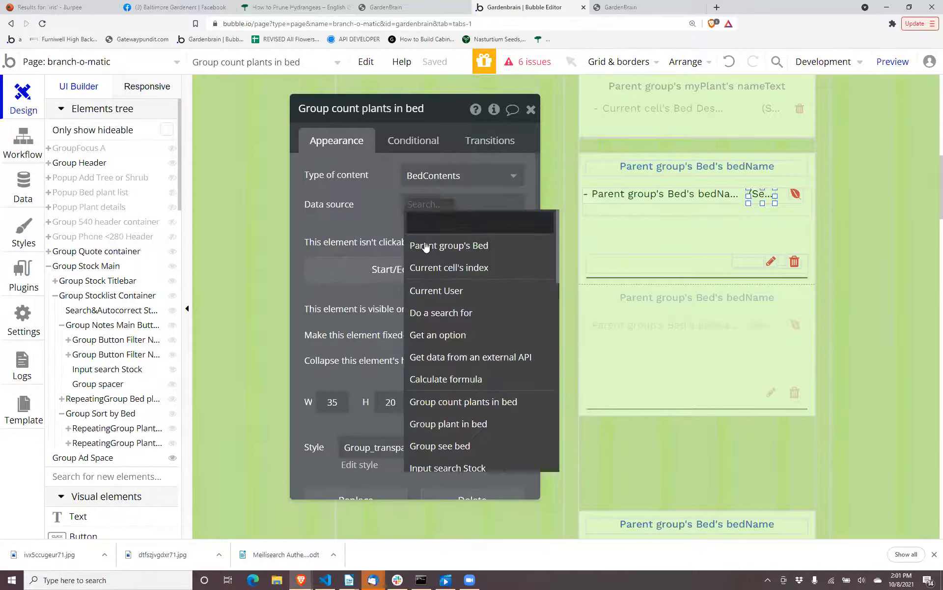
left_click(425, 246)
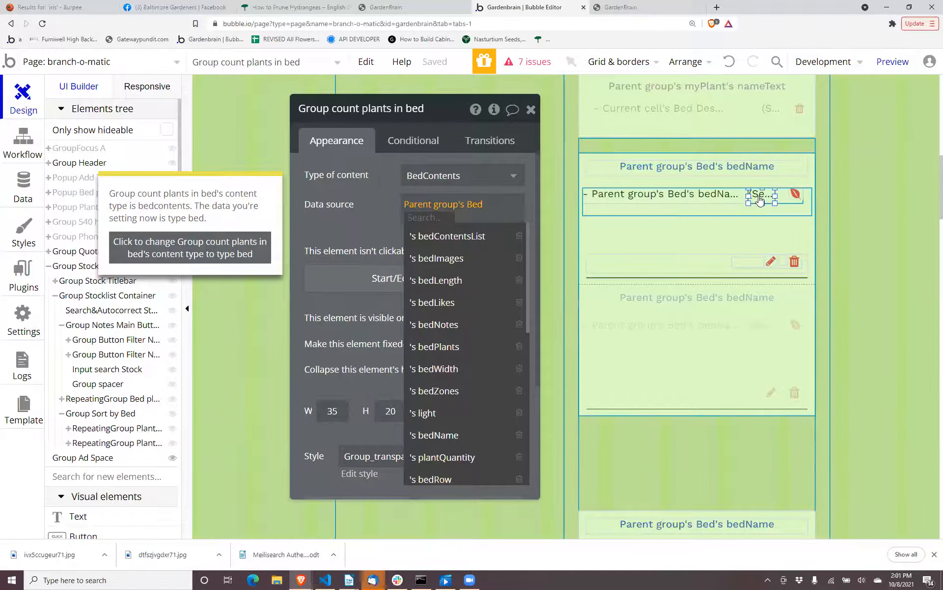
scroll(760, 197, "up", 1)
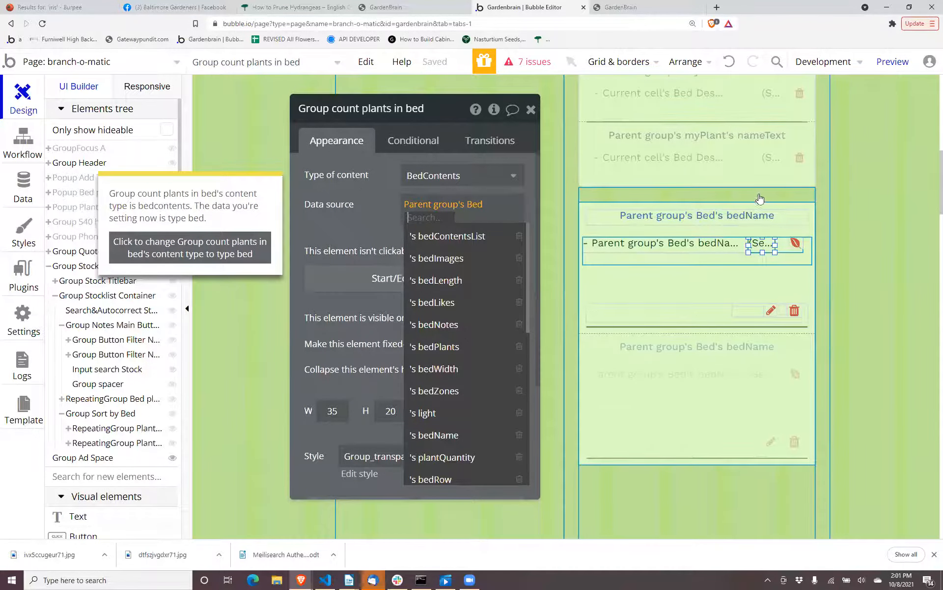
Take the count text out of Group count plants in bed and place it directly inside Group see bed at X 221.
left_click(758, 243)
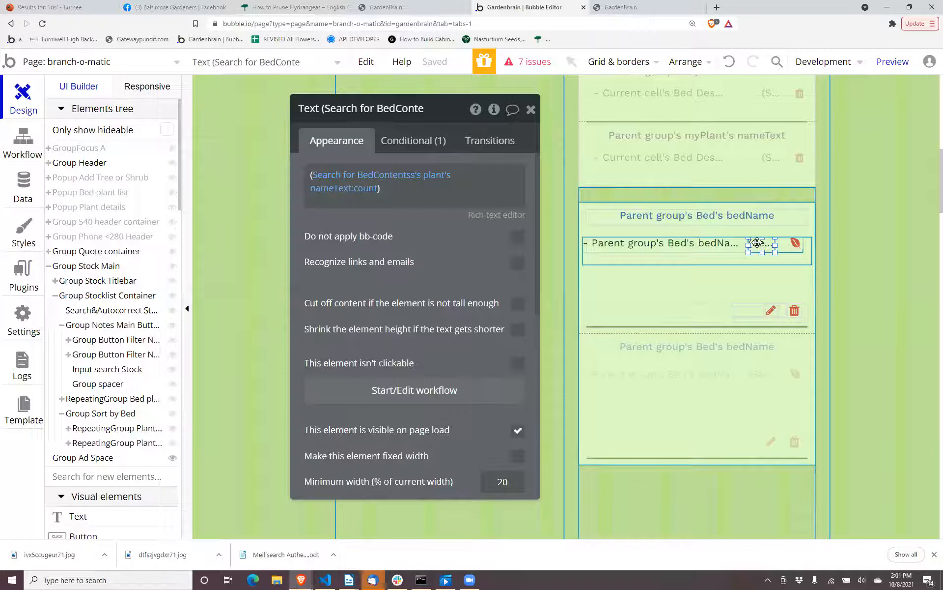
mouse_move(758, 242)
left_mouse_down()
mouse_move(741, 244)
mouse_move(768, 241)
mouse_move(711, 239)
mouse_move(742, 248)
left_mouse_up()
left_click(743, 247)
left_click(749, 245)
key("Right")
key("Right")
key("Right")
key("Right")
key("Right")
key("Right")
key("Right")
key("Right")
key("Right")
key("Right")
key("Right")
key("Right")
key("Right")
key("Right")
key("Right")
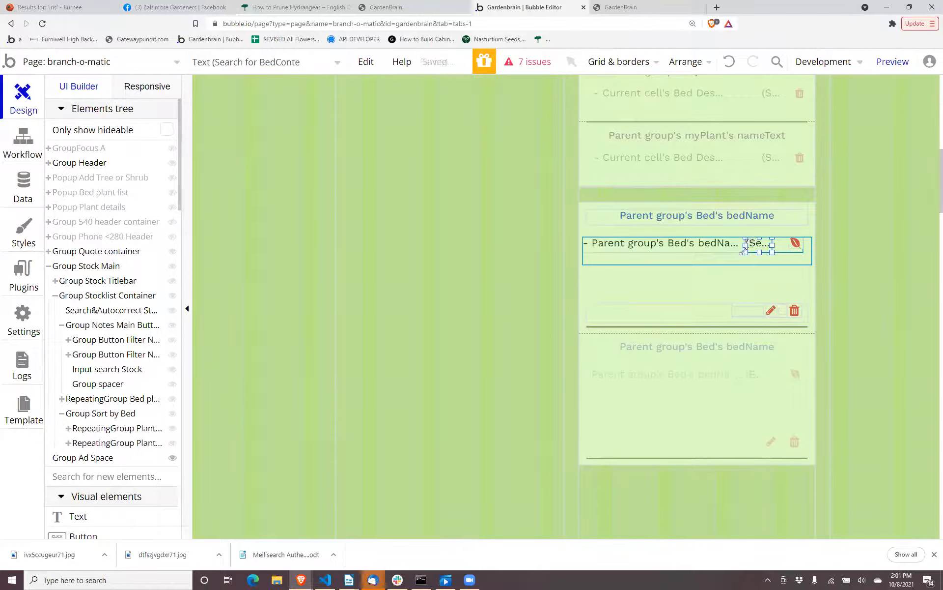
right_click(754, 249)
left_click(749, 241)
Set Group see bed's type of content to myPlant, with Current cell's myPlant as its data source.
double_click(751, 243)
scroll(421, 391, "down", 5)
scroll(438, 378, "down", 2)
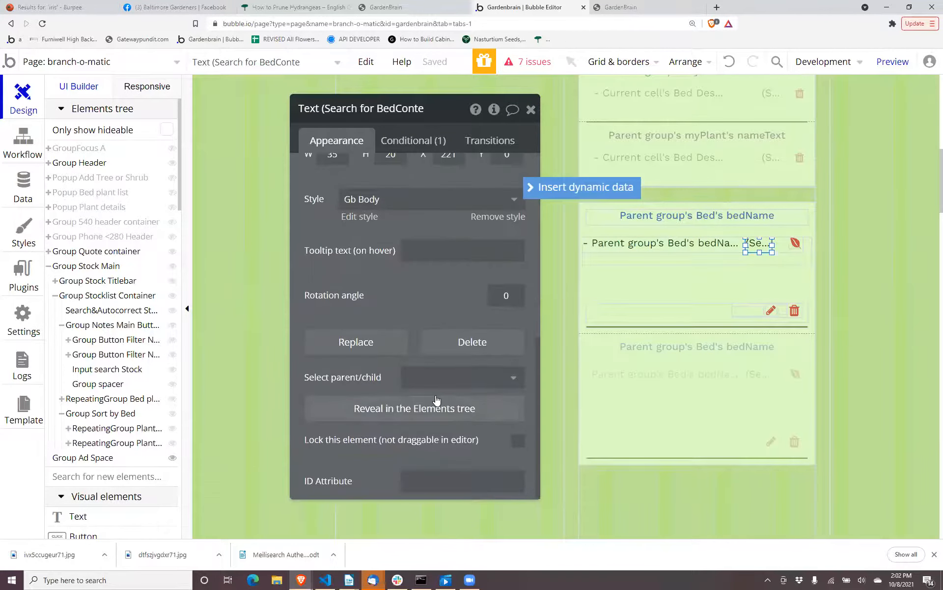
left_click(437, 380)
left_click(443, 423)
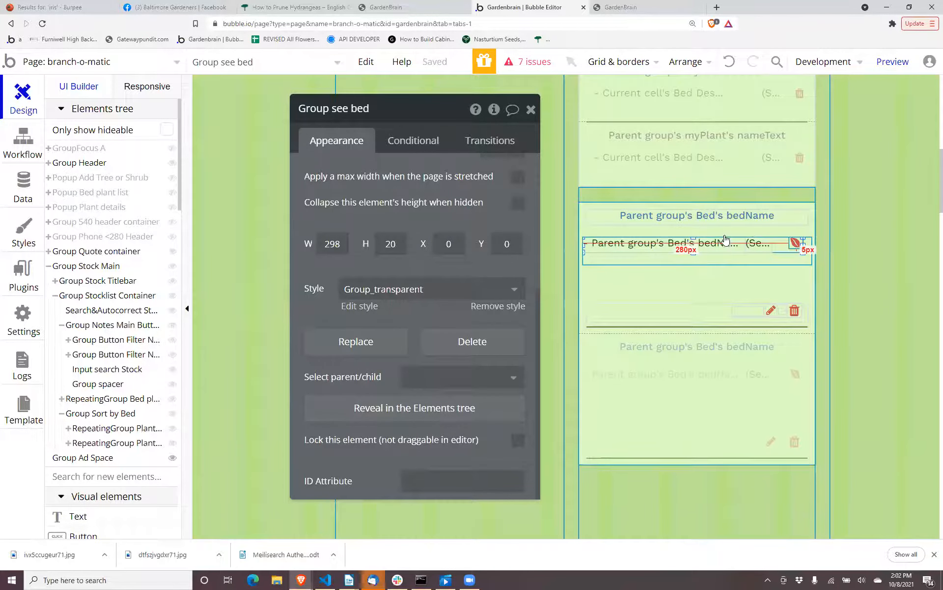
scroll(405, 261, "up", 5)
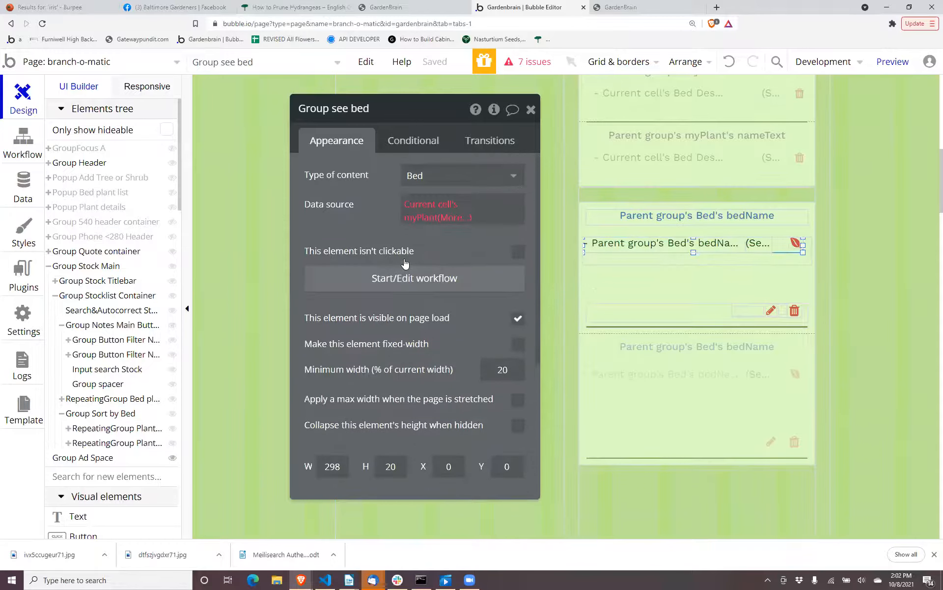
left_click(425, 210)
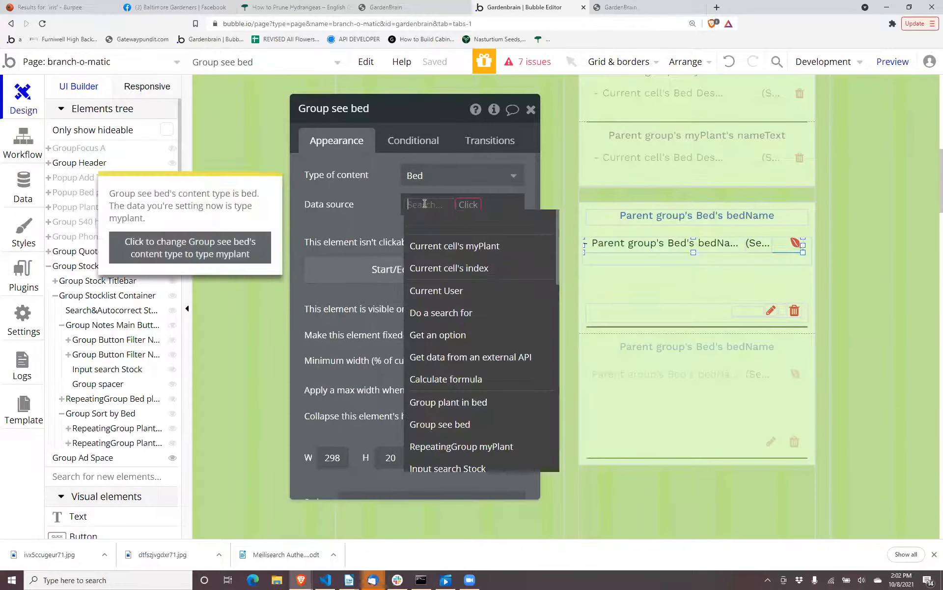
left_click(413, 243)
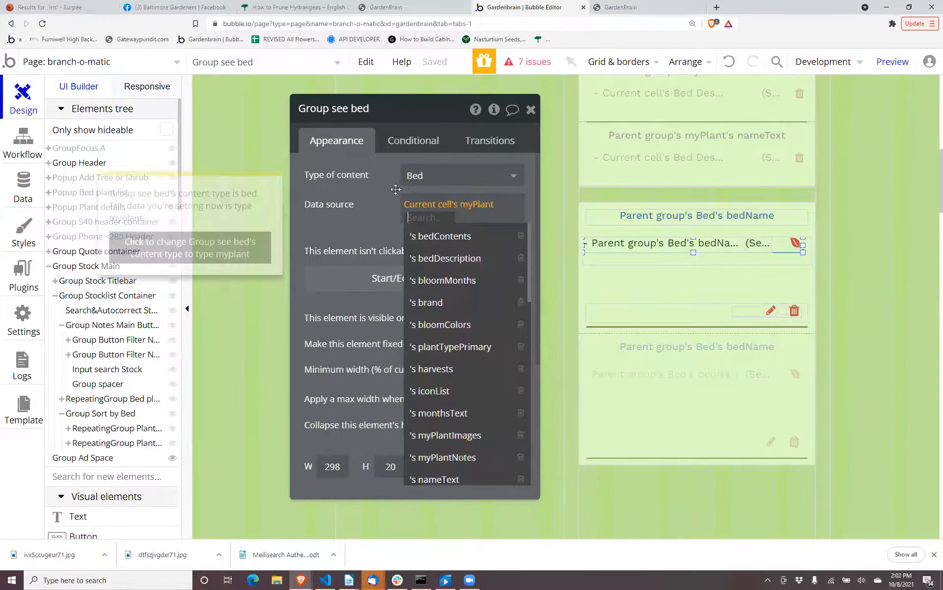
left_click(430, 185)
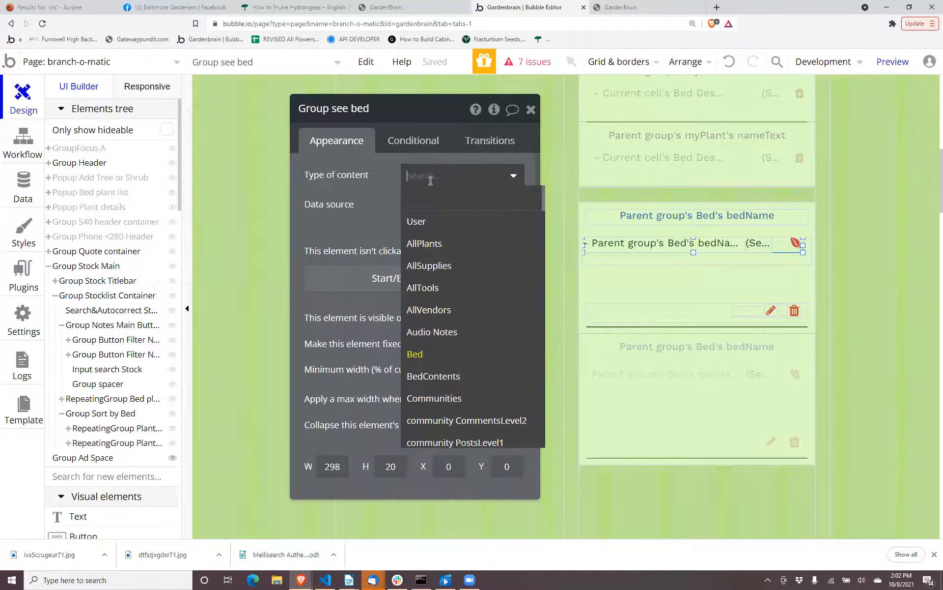
type("myp")
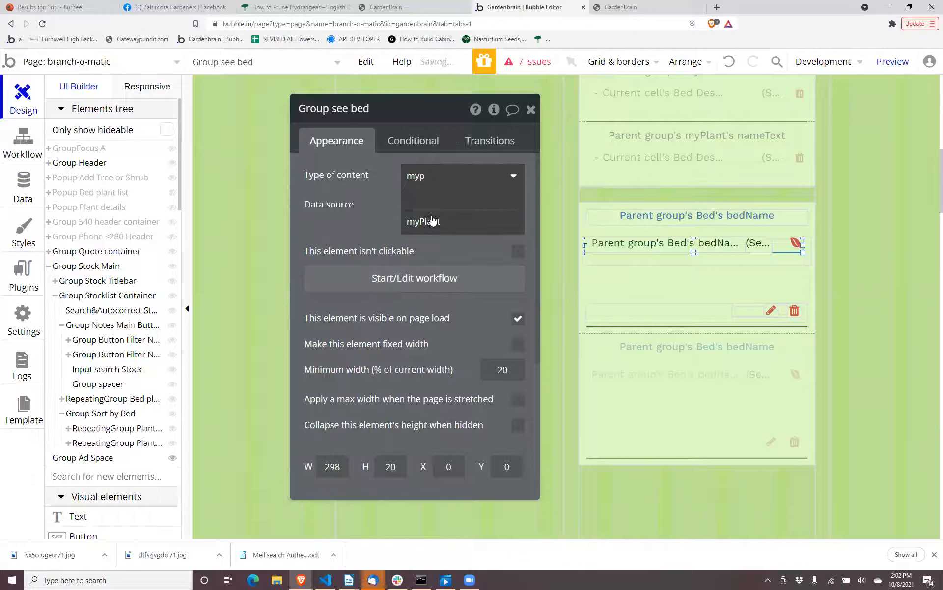
left_click(432, 221)
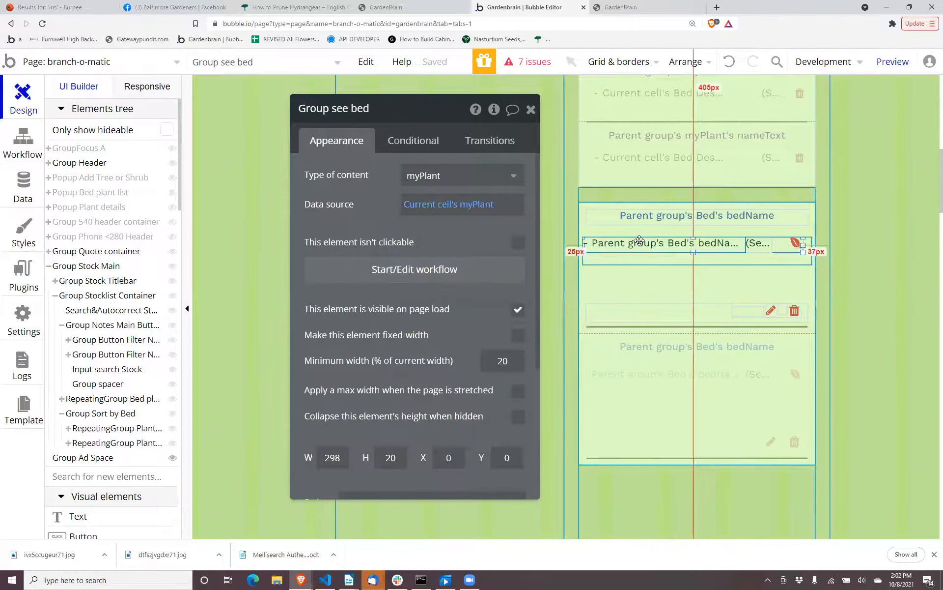
Set the plant constraint in the count text's BedContents search to Parent group's myPlant.
left_click(727, 244)
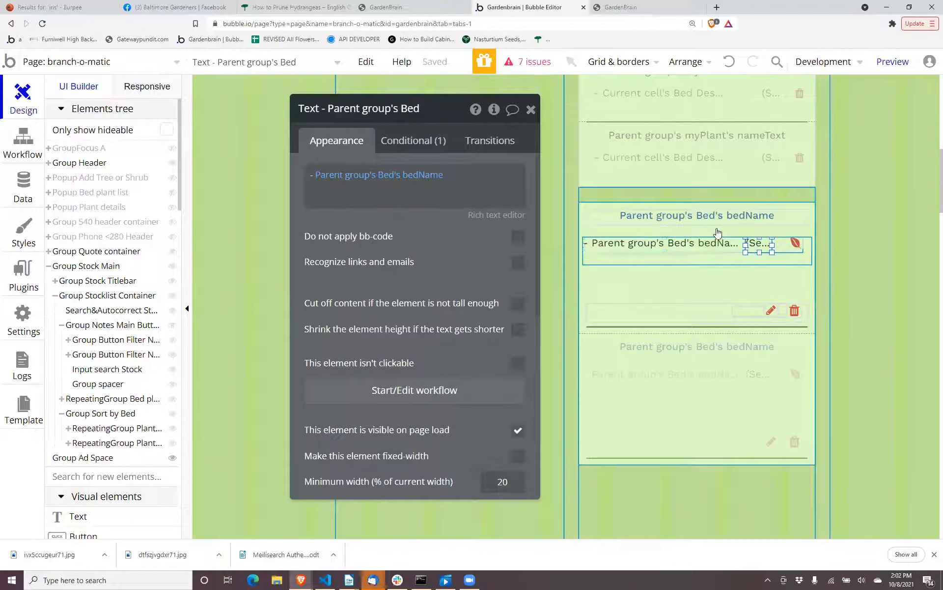
left_click(757, 246)
left_click(384, 175)
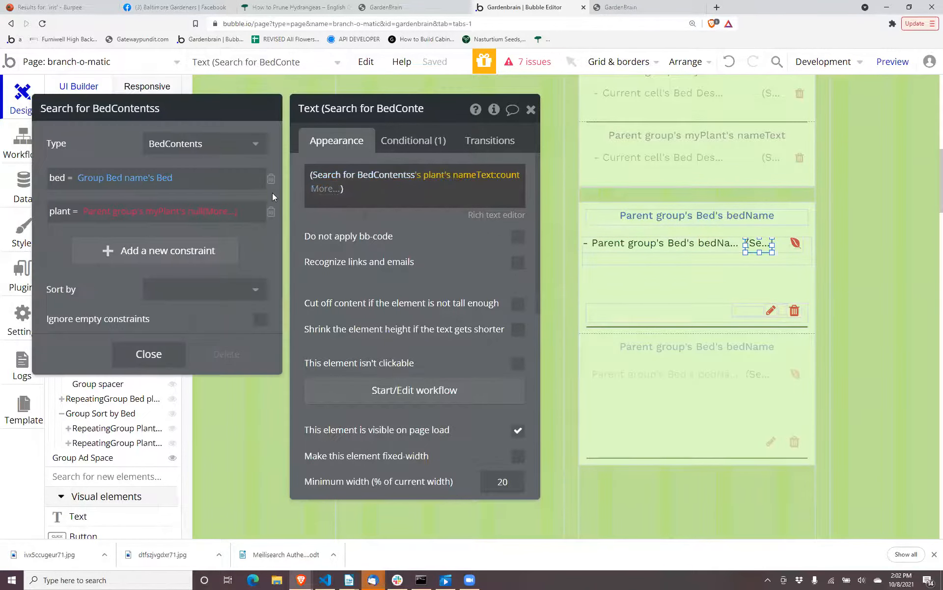
left_click(102, 213)
left_click(107, 228)
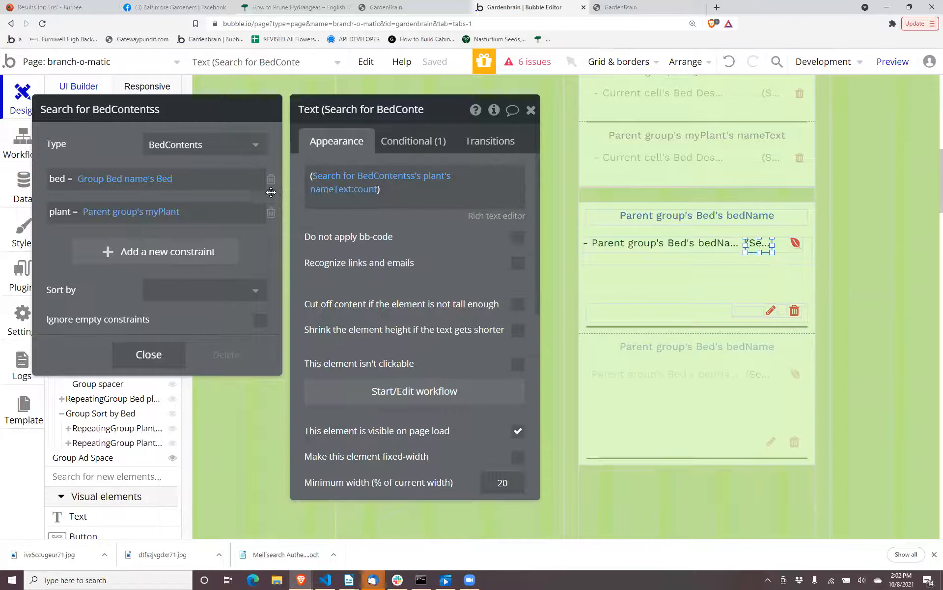
left_click(647, 224)
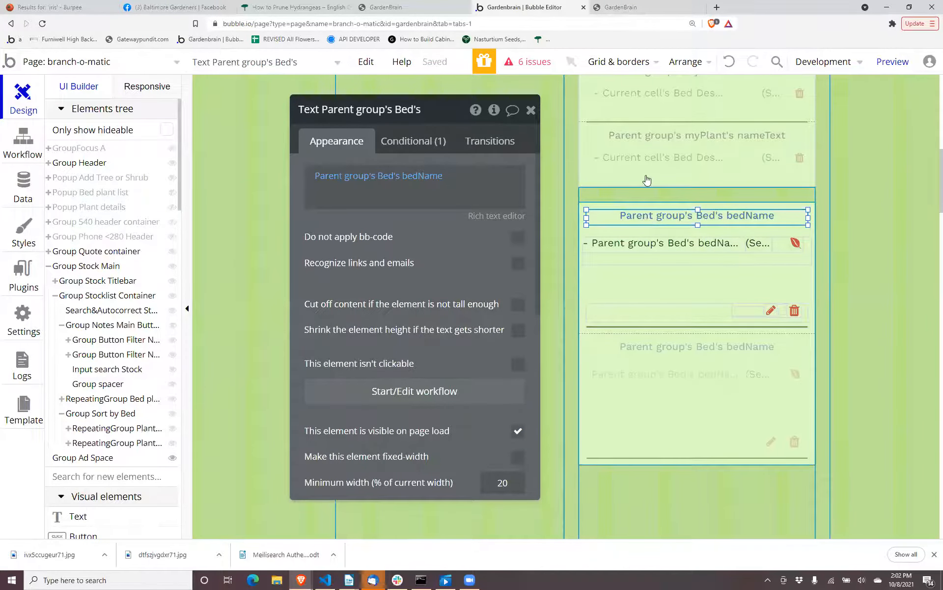
Switch to the branch-o-matic preview page and refresh it to check the plant rows and counts under each bed.
left_click(655, 6)
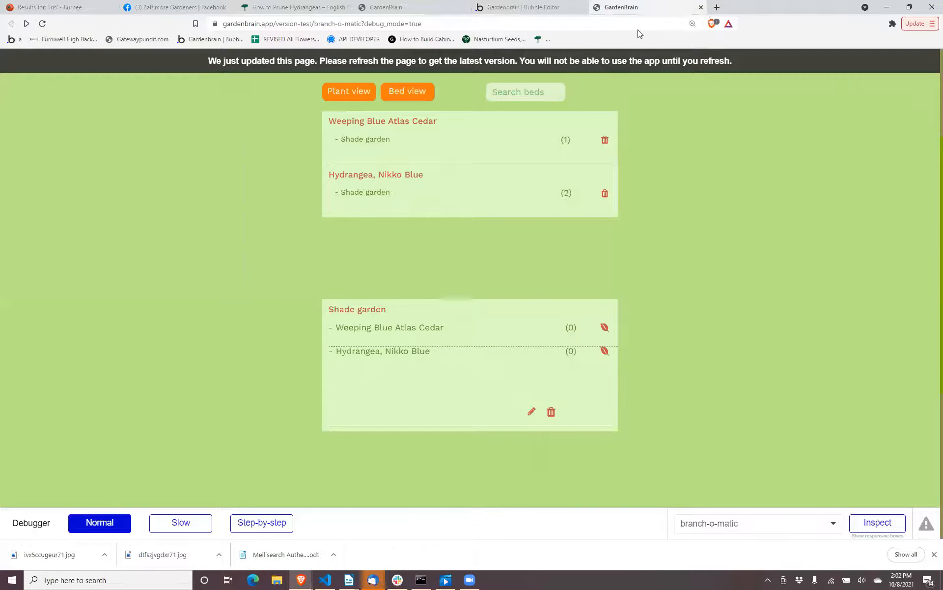
left_click(638, 64)
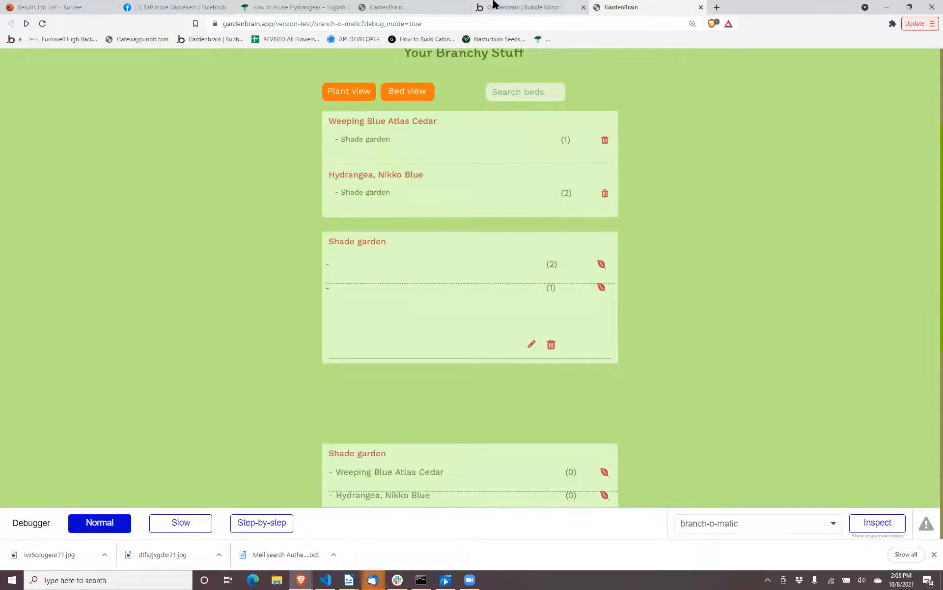
Switch to the Bubble editor and remove bedName from the plant row text's expression, leaving Parent group's Bed.
left_click(504, 12)
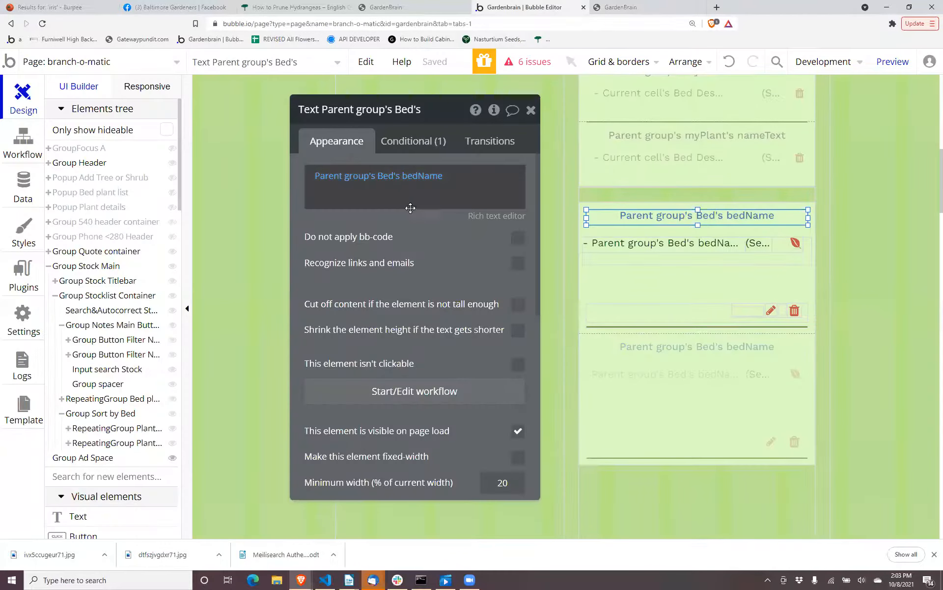
left_click(615, 247)
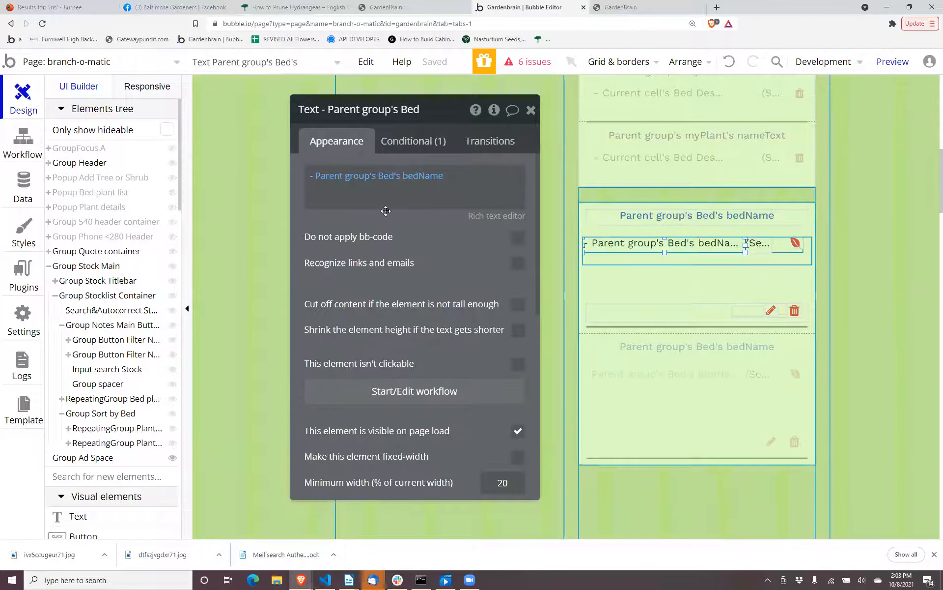
left_click(434, 178)
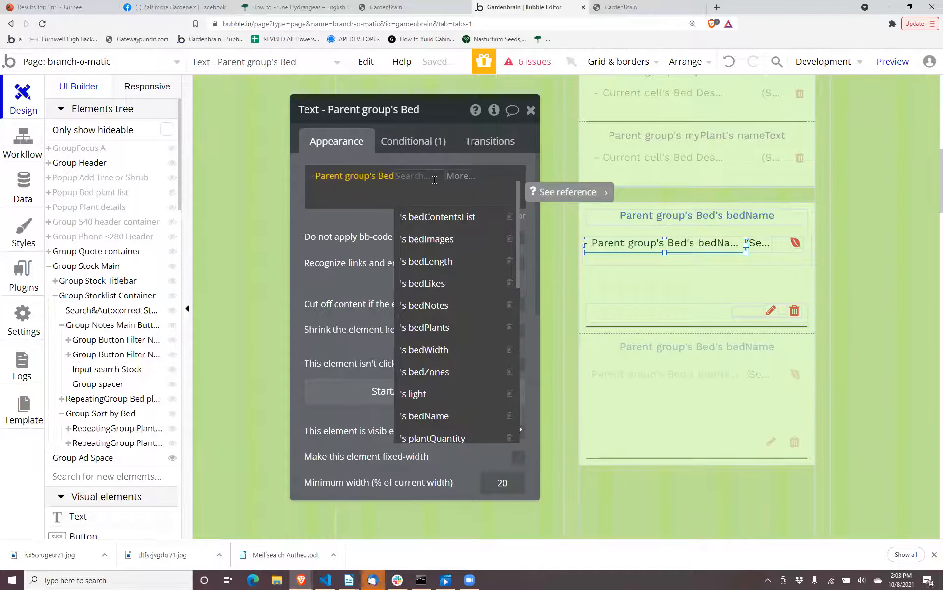
key("BackSpace")
left_click(364, 218)
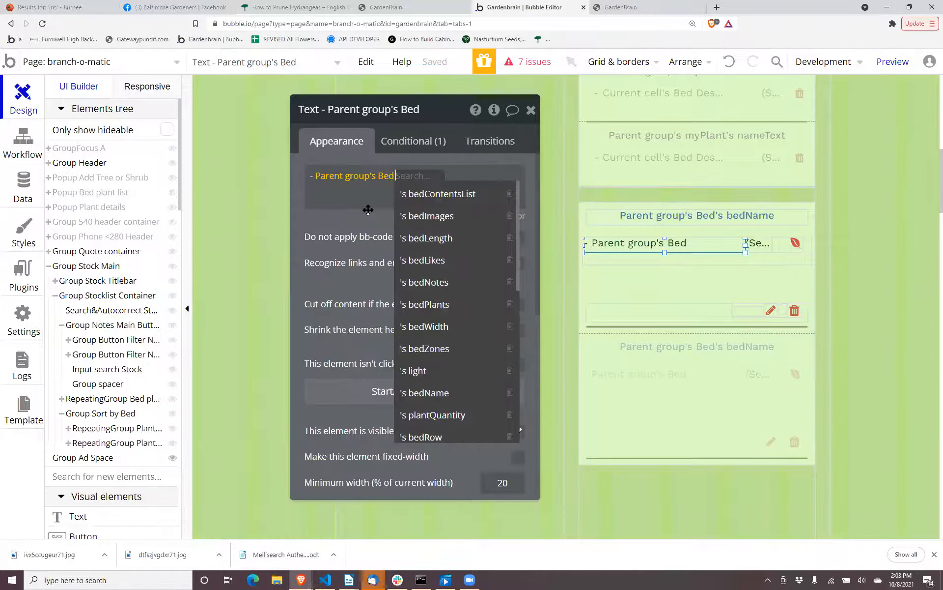
scroll(448, 322, "down", 2)
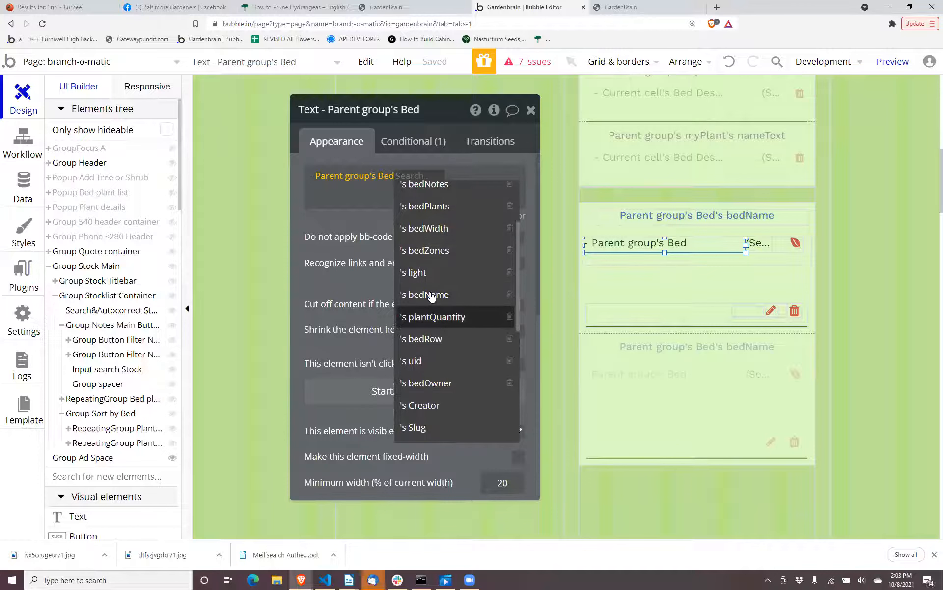
scroll(431, 296, "up", 1)
left_click(318, 189)
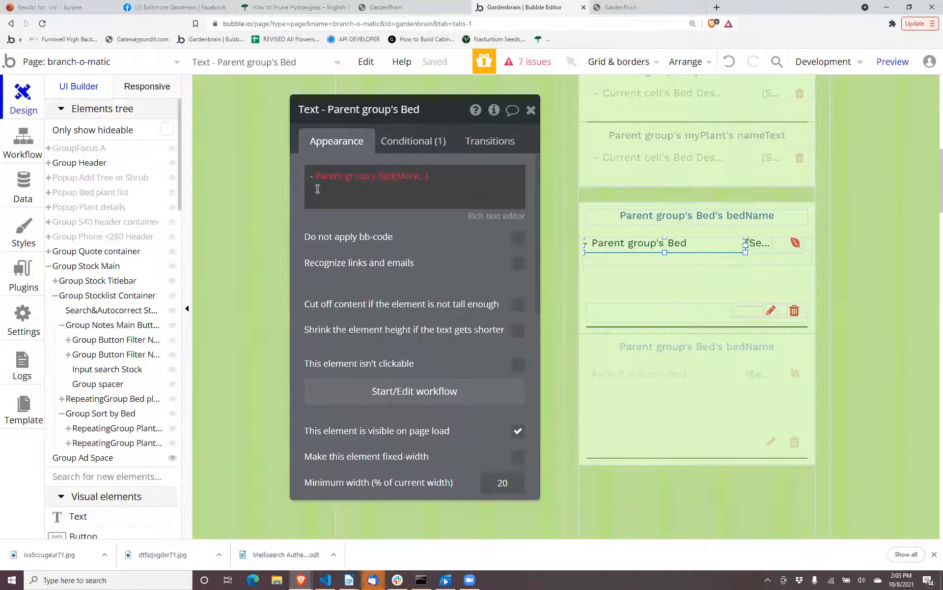
key("BackSpace")
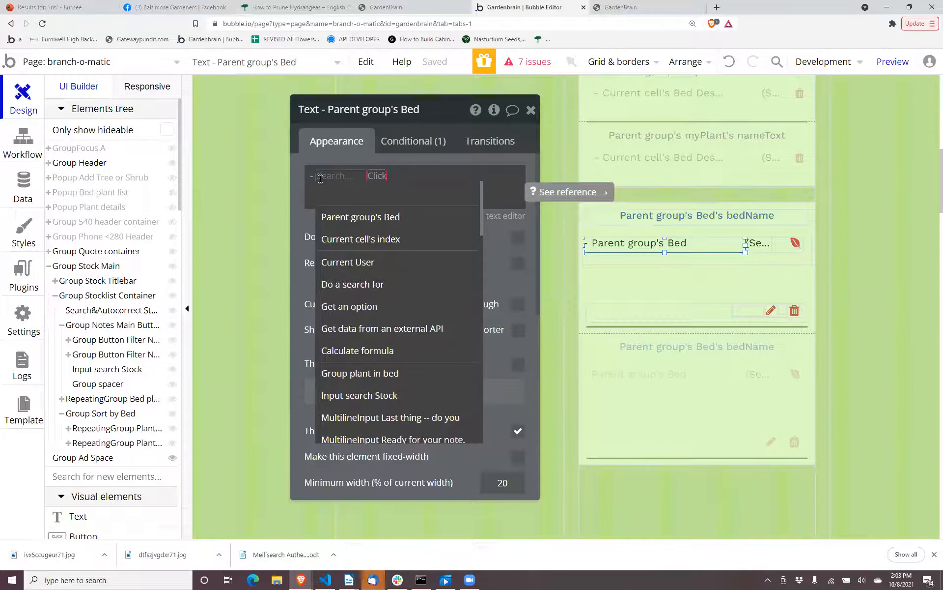
scroll(450, 314, "down", 2)
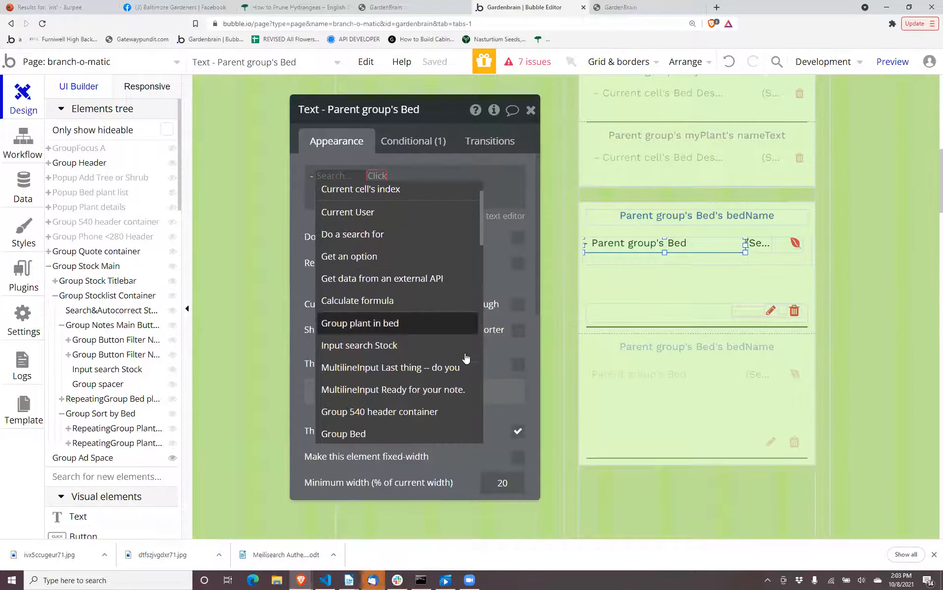
left_click(492, 353)
Set the type of content of the text's parent, Group plant in bed, to myPlant, with Parent group's myPlant as its data source.
scroll(491, 352, "down", 6)
left_click(482, 354)
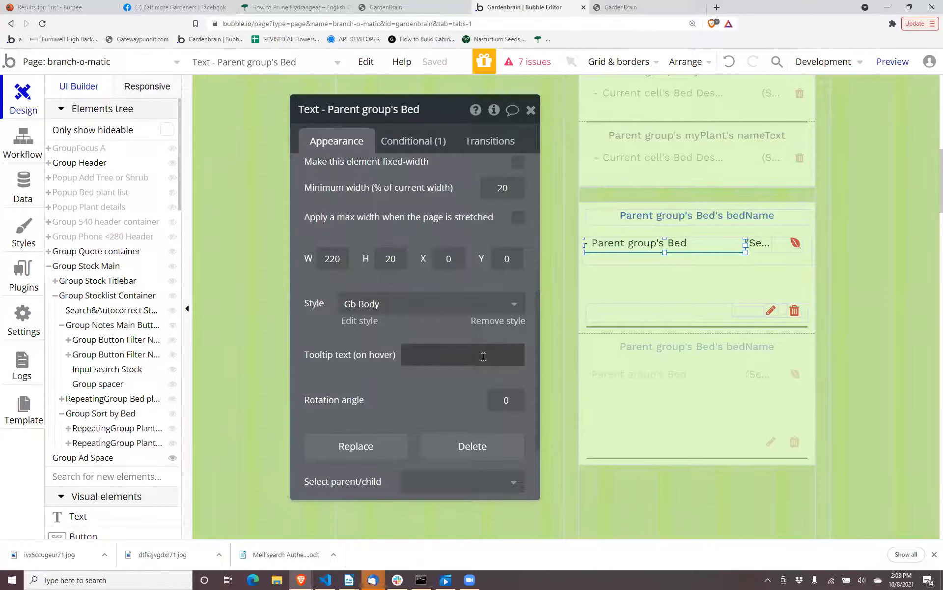
scroll(474, 362, "down", 2)
scroll(456, 362, "up", 1)
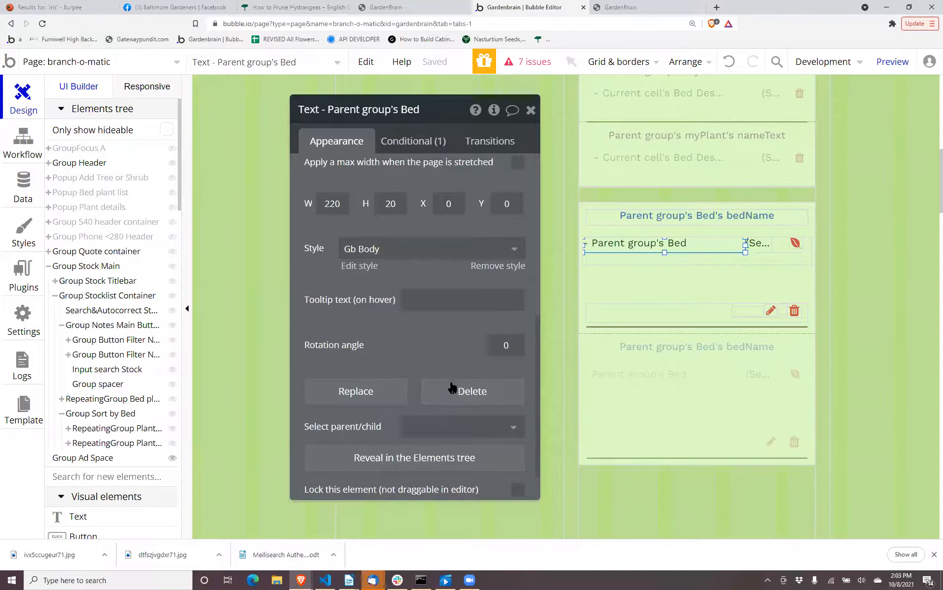
left_click(451, 424)
left_click(450, 473)
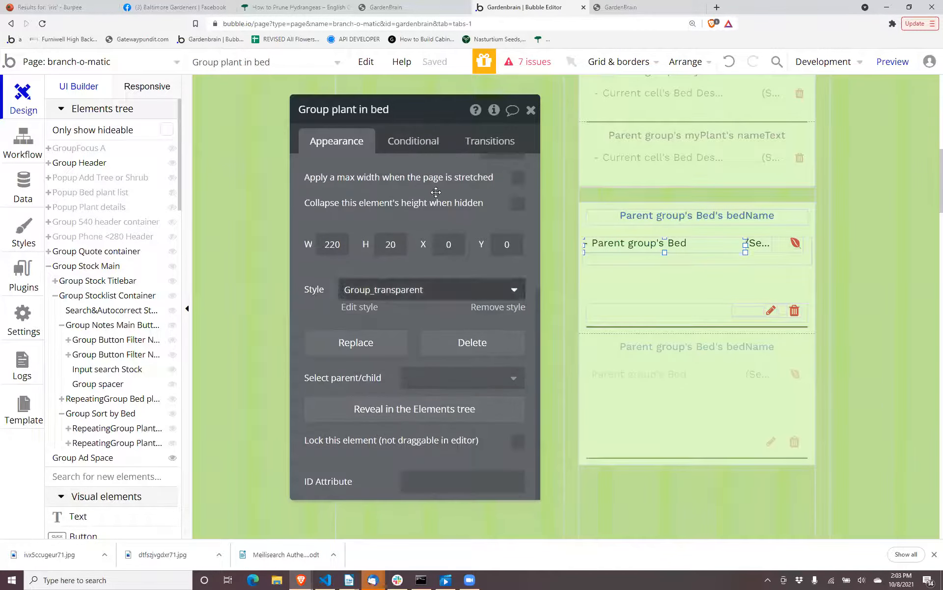
scroll(415, 227, "up", 5)
left_click(420, 172)
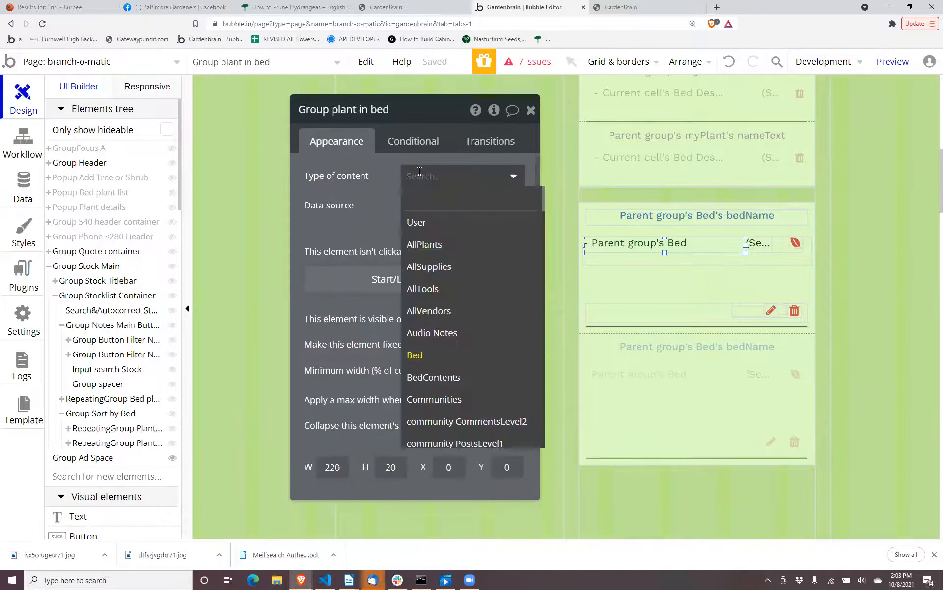
type("myp")
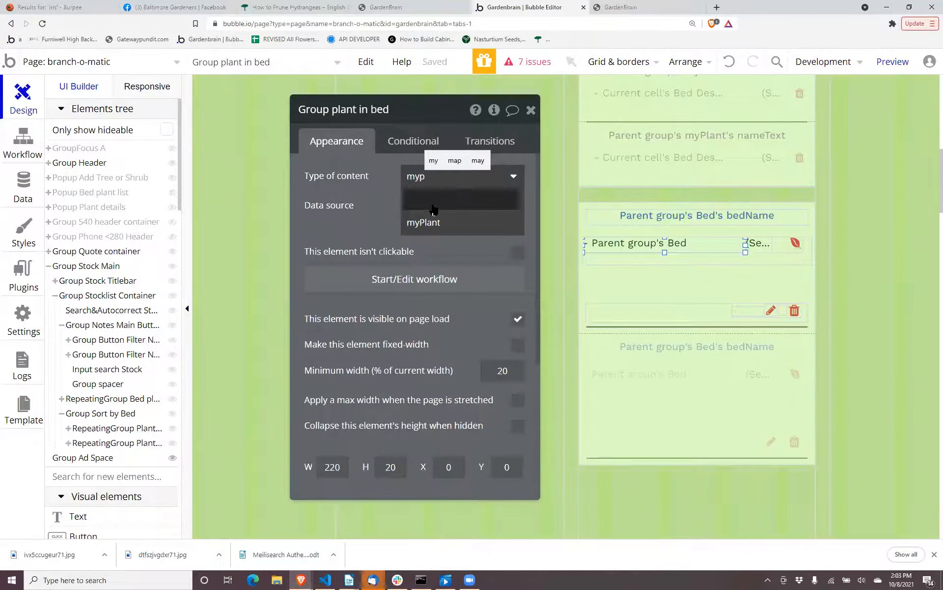
left_click(432, 223)
left_click(422, 205)
left_click(422, 205)
left_click(382, 195)
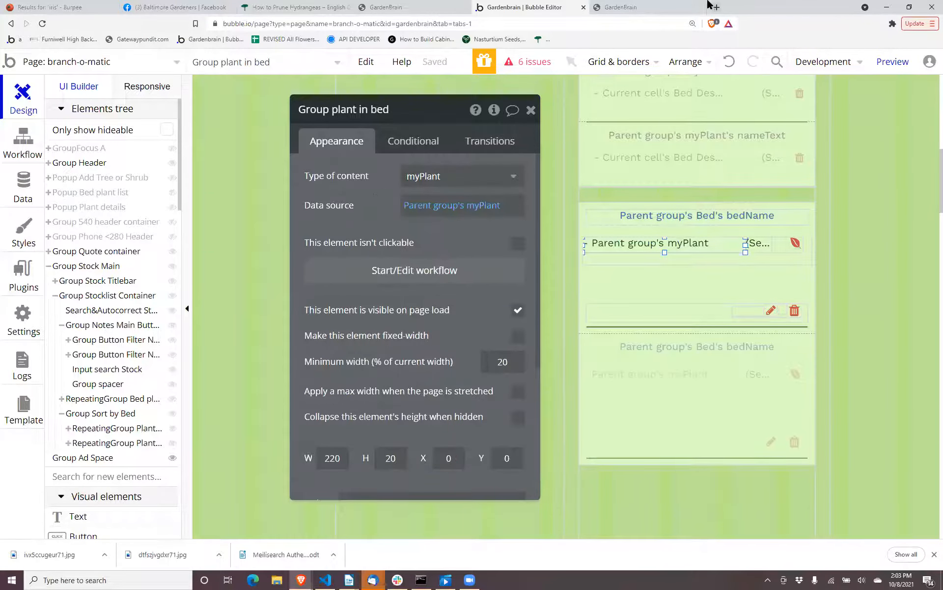
Complete the plant row text's expression as Parent group's myPlant's nameText.
left_click(655, 6)
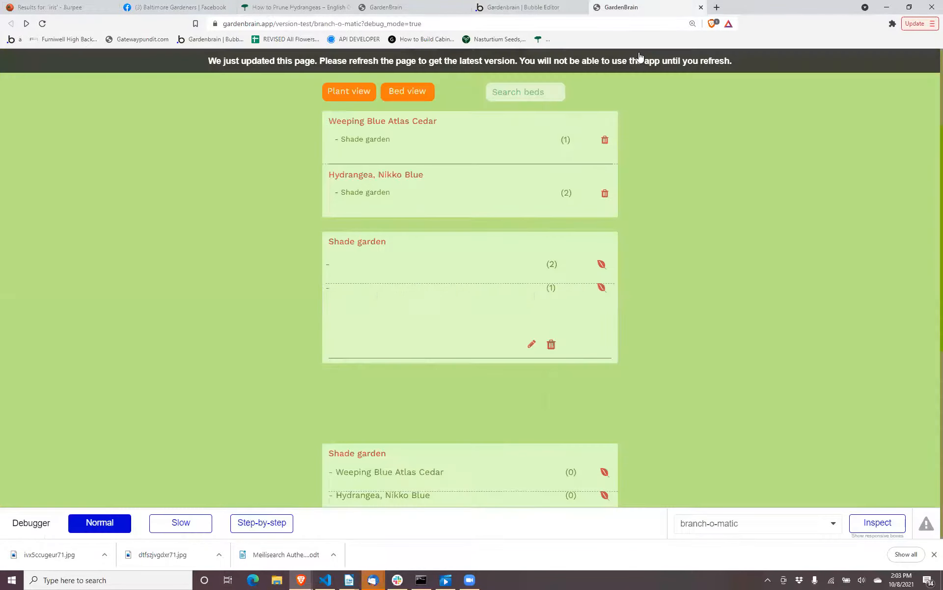
left_click(545, 6)
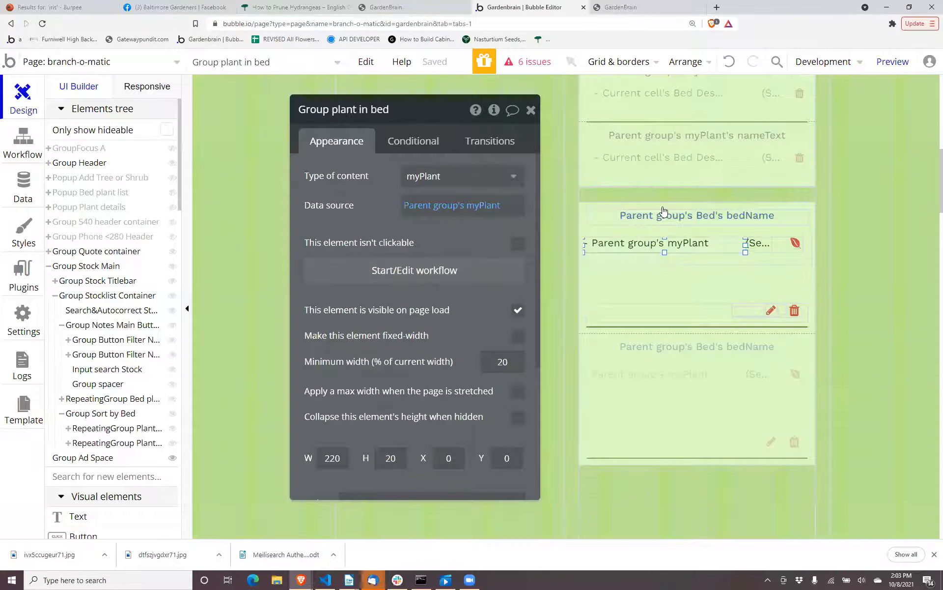
left_click(670, 241)
left_click(422, 178)
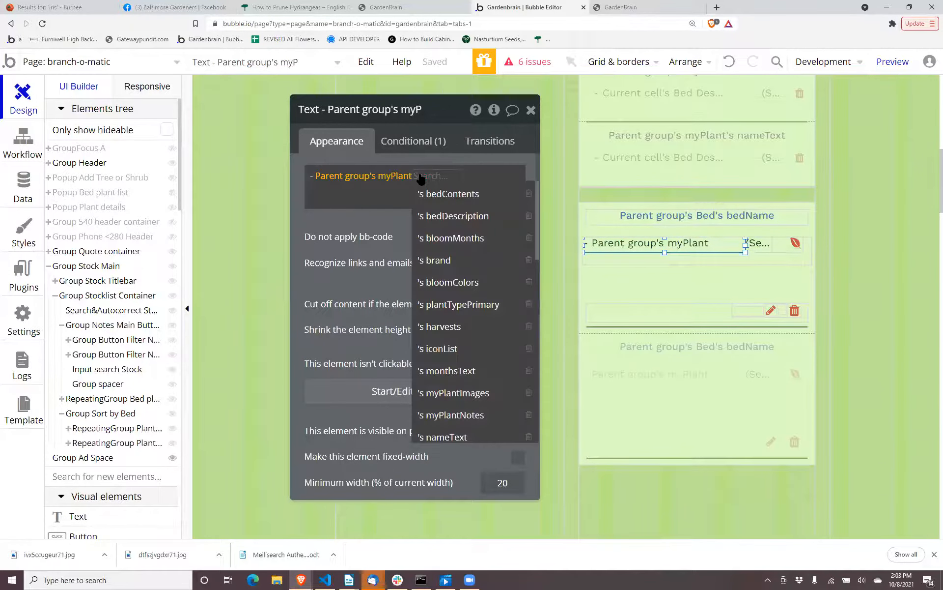
type("name")
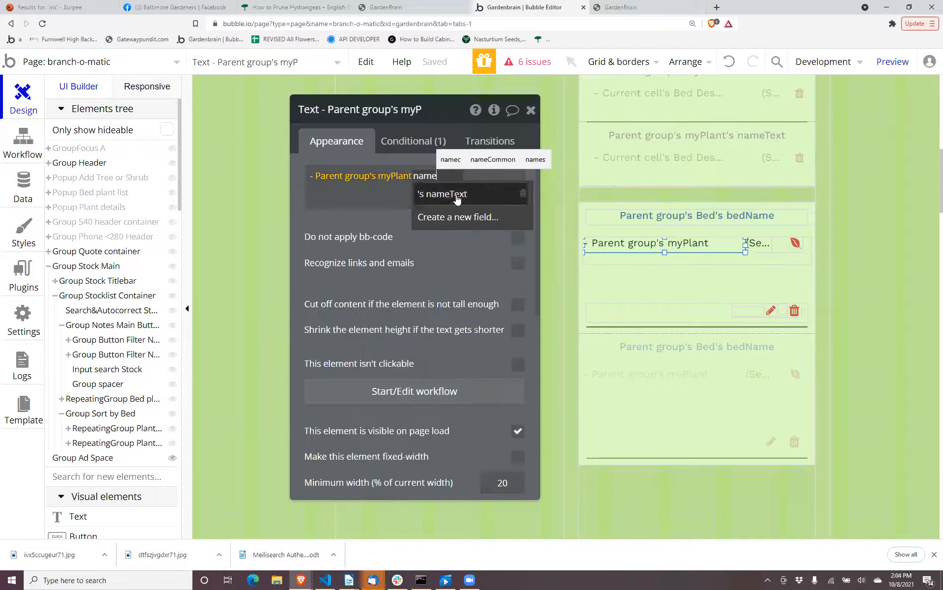
left_click(435, 193)
left_click(437, 240)
Refresh the branch-o-matic preview page and compare the plant names and counts in the plant and bed lists.
left_click(652, 8)
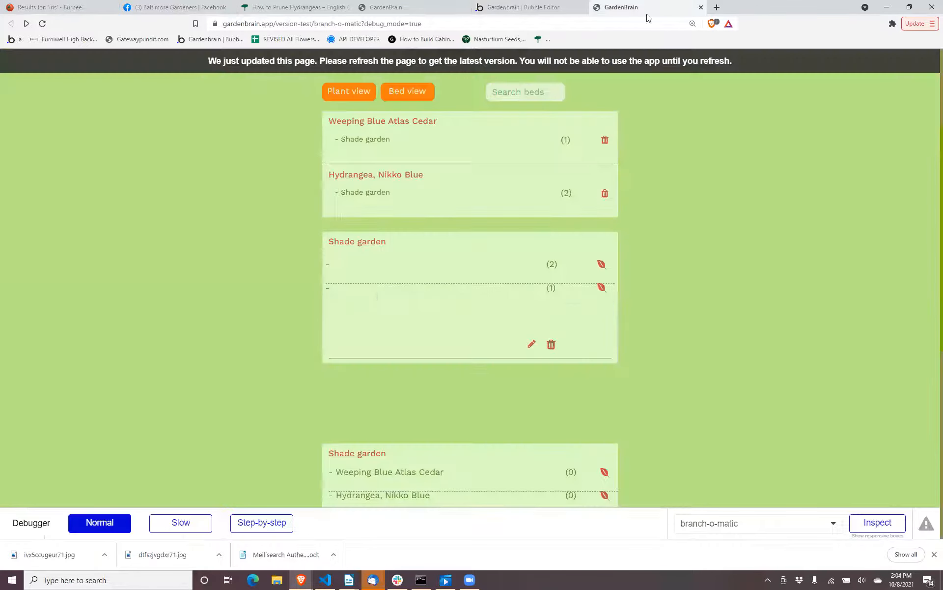
left_click(529, 62)
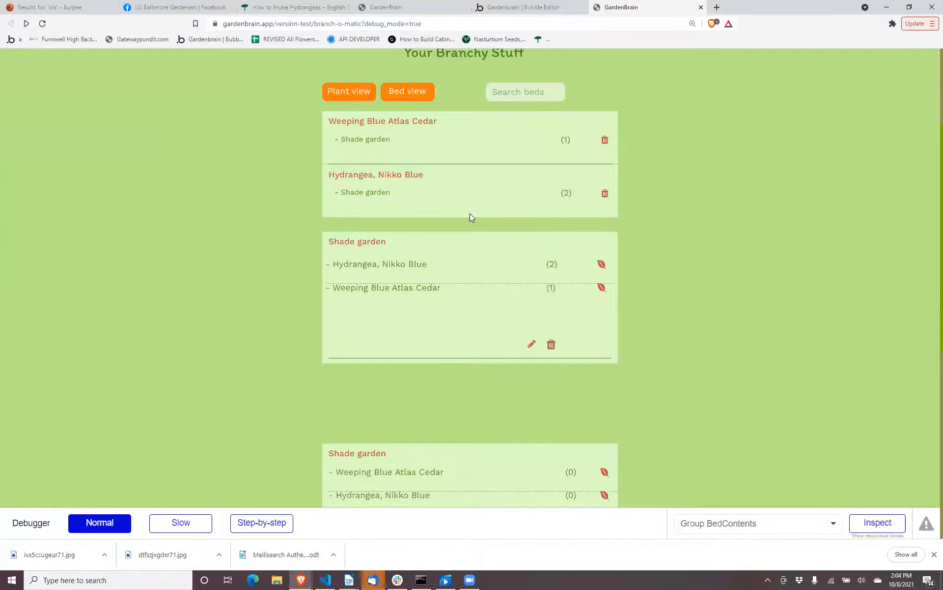
scroll(457, 408, "up", 1)
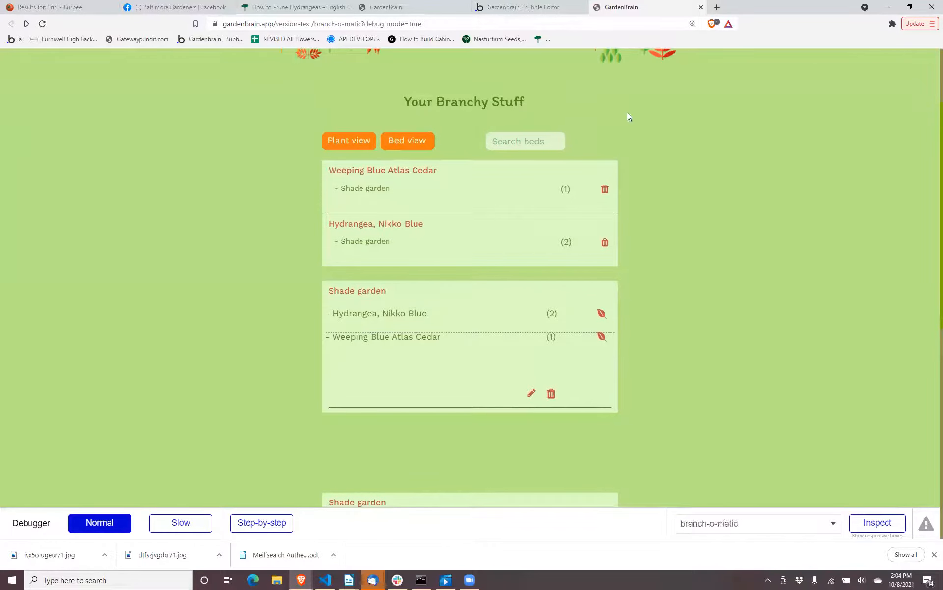
scroll(423, 386, "down", 1)
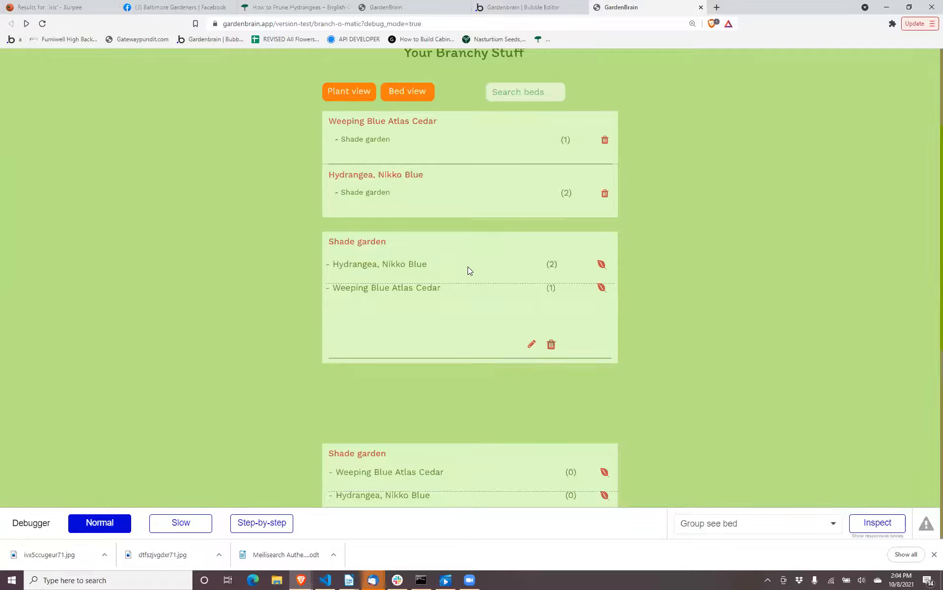
scroll(469, 264, "up", 1)
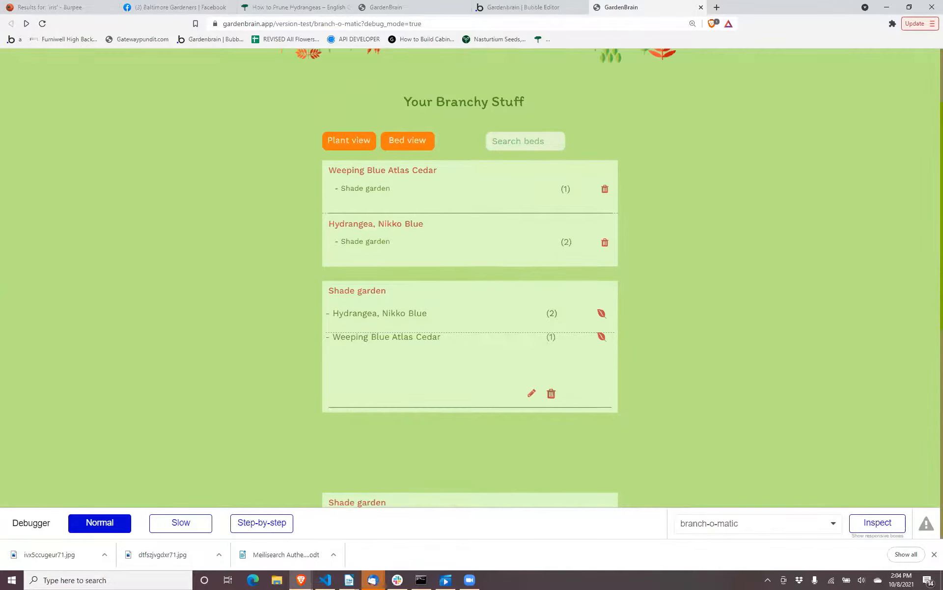
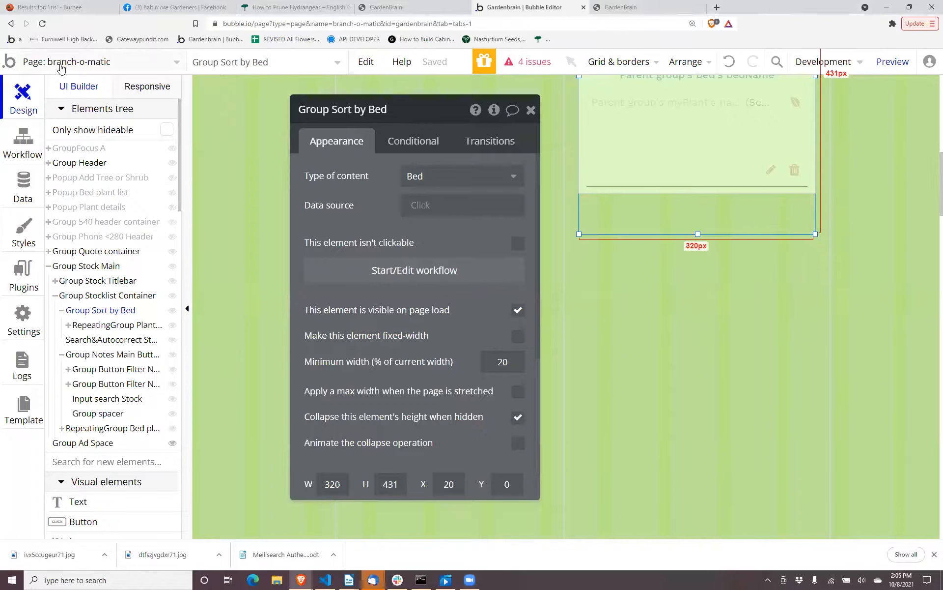
left_click(60, 63)
type("d")
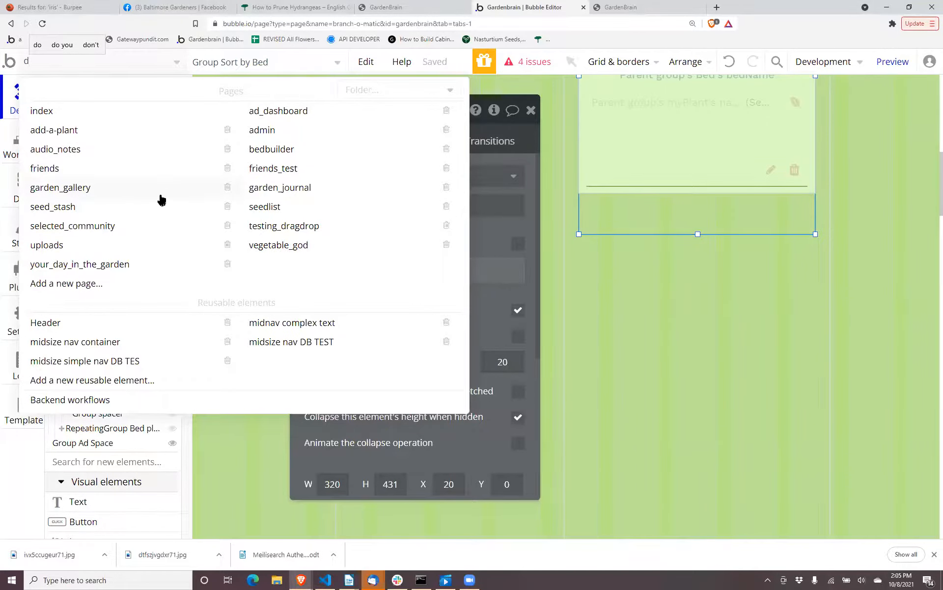
type("si")
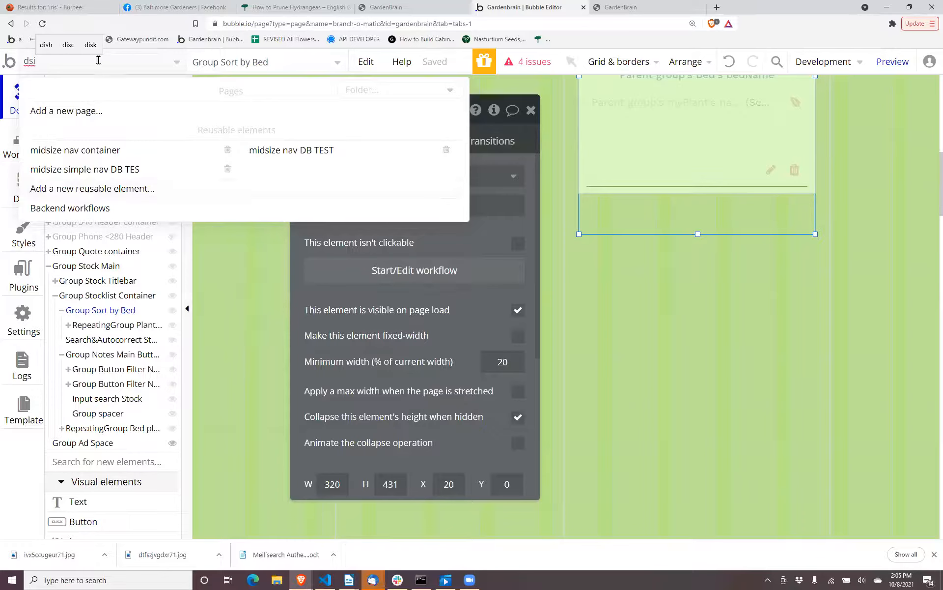
key("Escape")
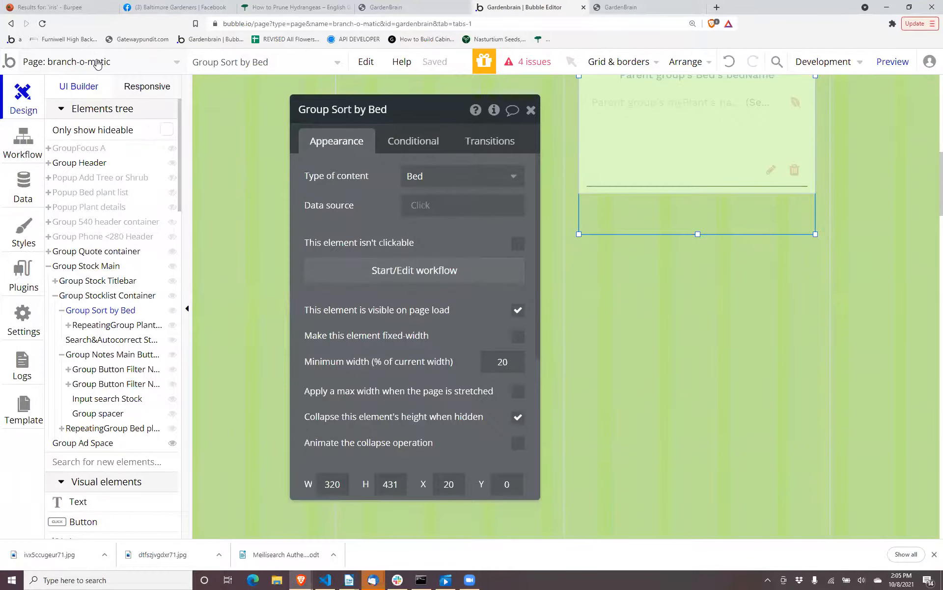
Open the sign_in page in the editor, show its workflows, and dismiss the leftover Group Sort by Bed properties.
left_click(97, 63)
type("si")
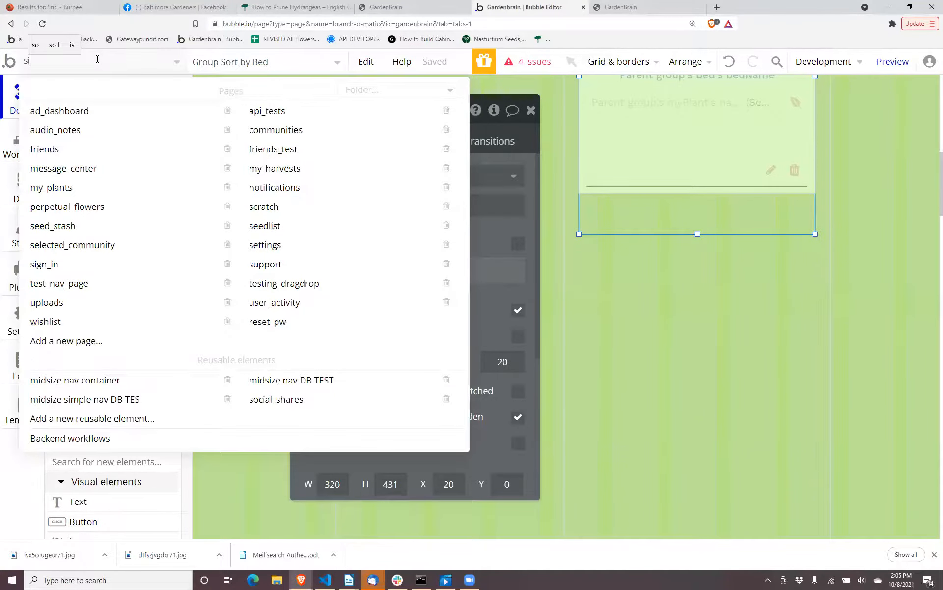
type("g")
left_click(48, 118)
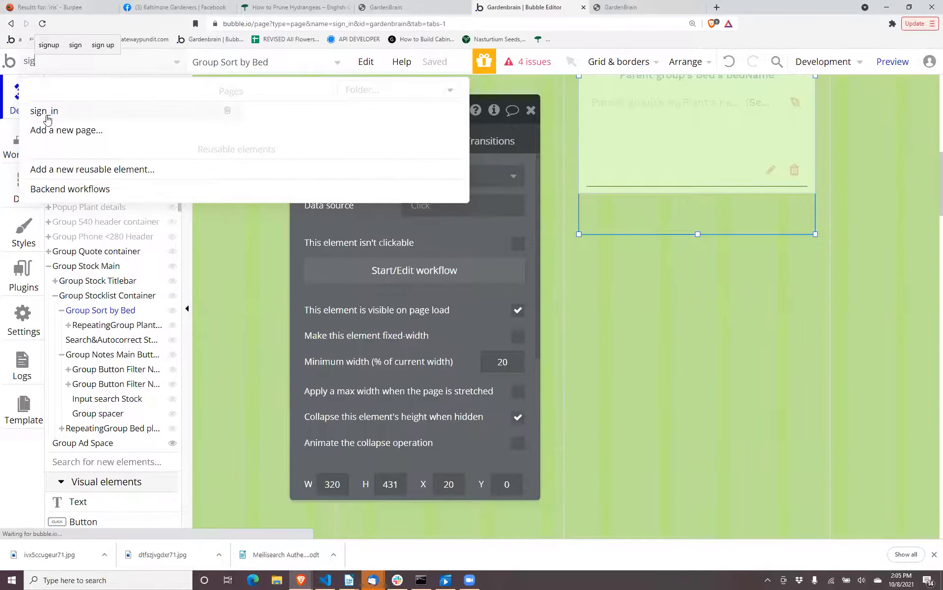
left_click(30, 153)
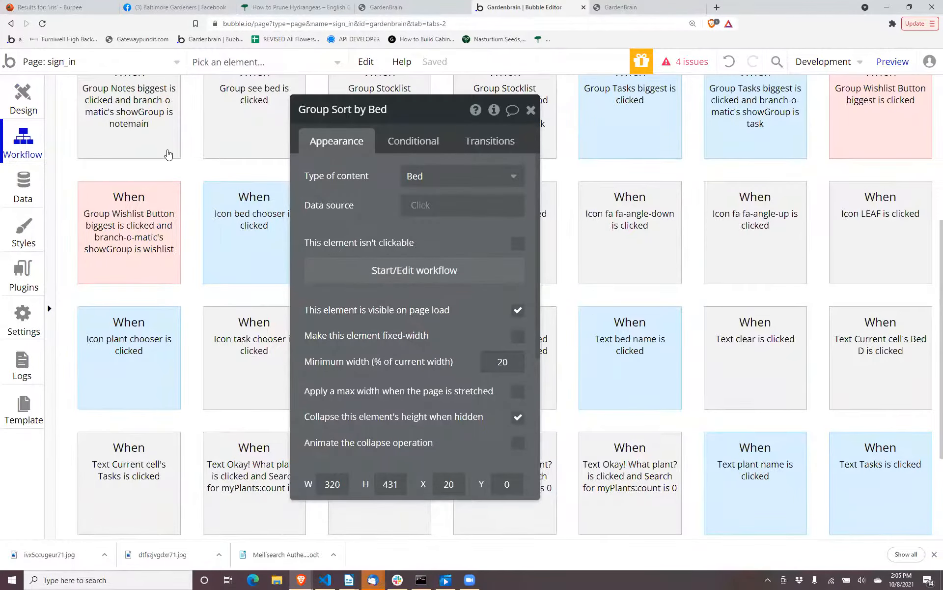
scroll(219, 152, "up", 5)
left_click(530, 110)
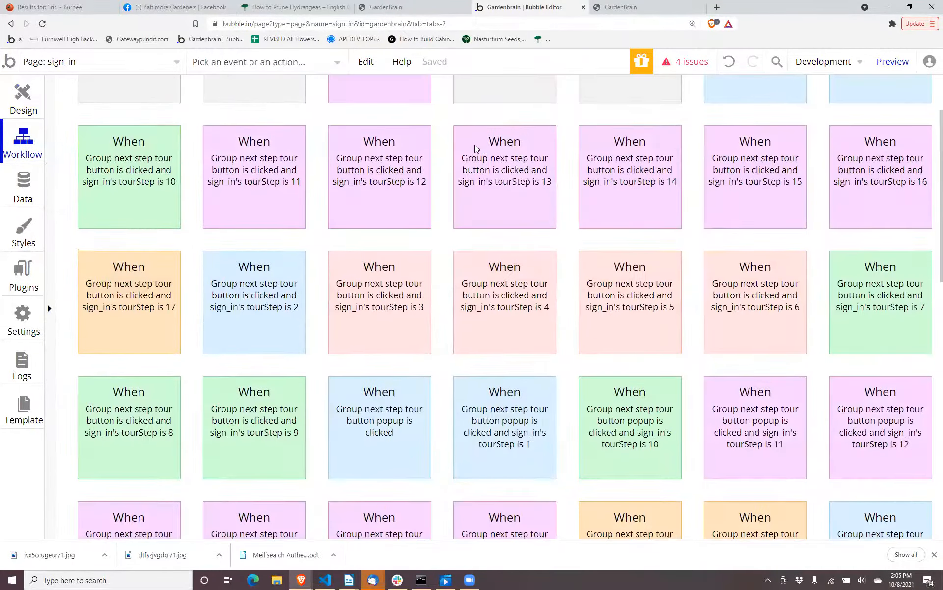
Open the Button Login is clicked workflow on the sign_in page to view its actions.
scroll(476, 149, "up", 2)
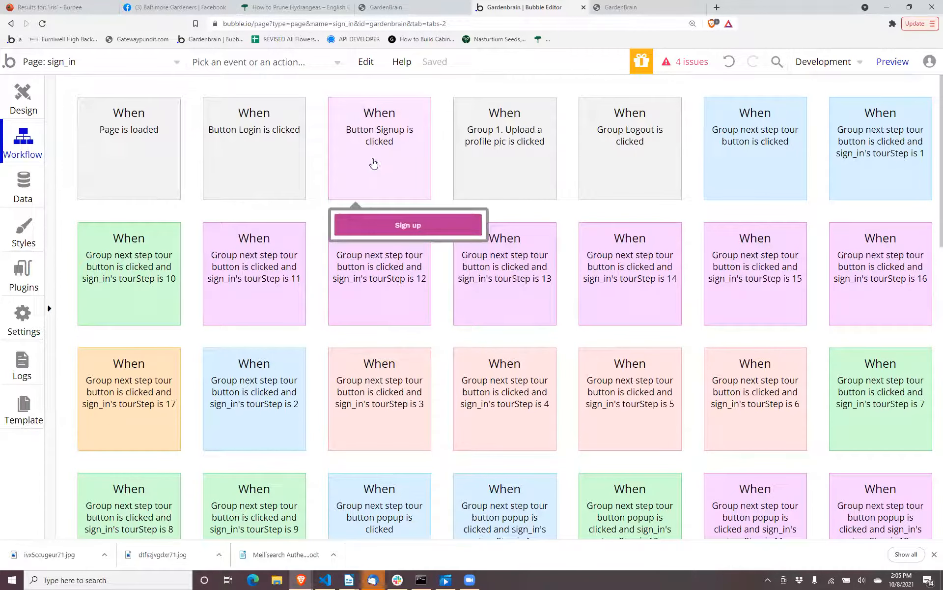
scroll(271, 162, "down", 1)
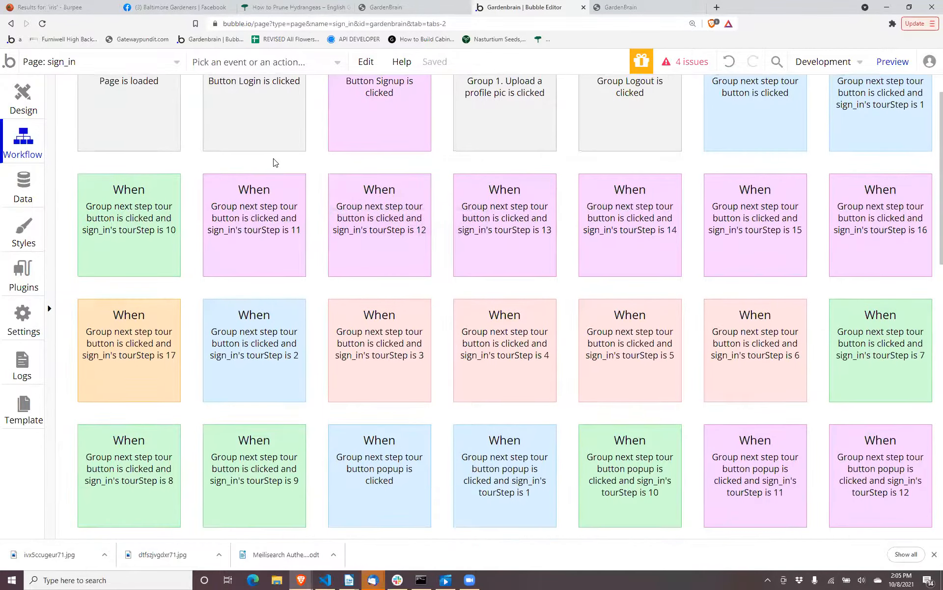
scroll(272, 162, "up", 1)
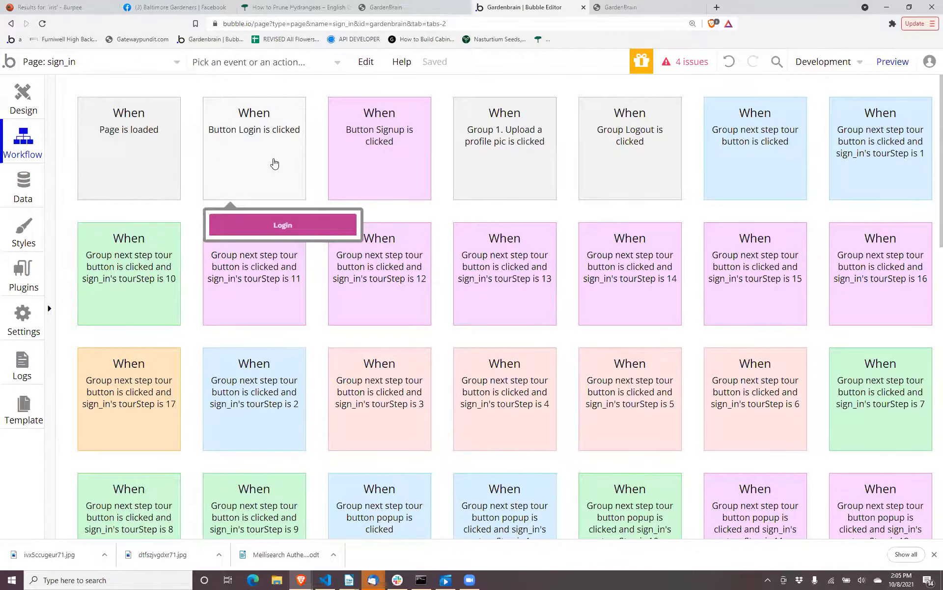
left_click(274, 163)
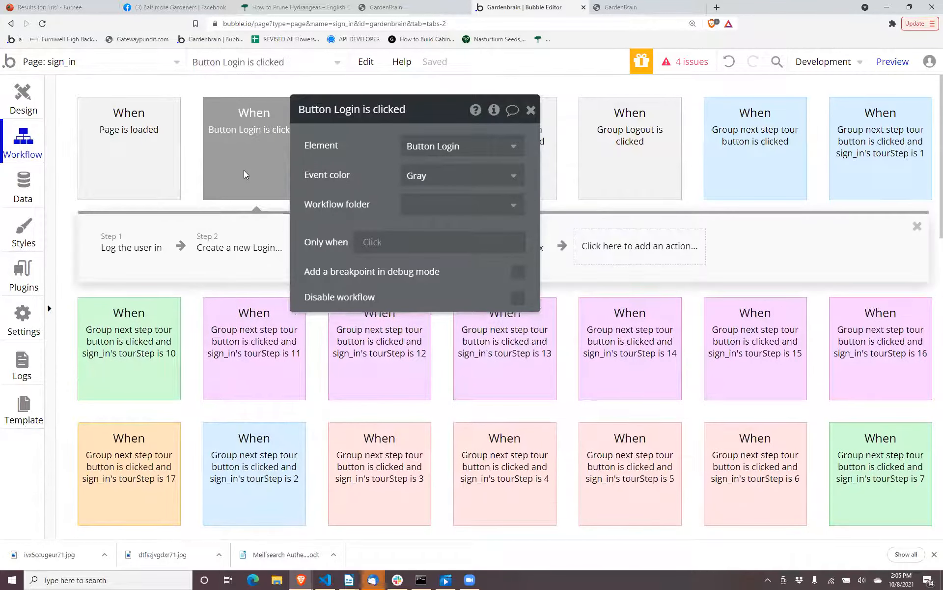
Find and open the Group Okay is clicked workflow on the sign_in page to view its actions.
left_click(245, 63)
type("oka")
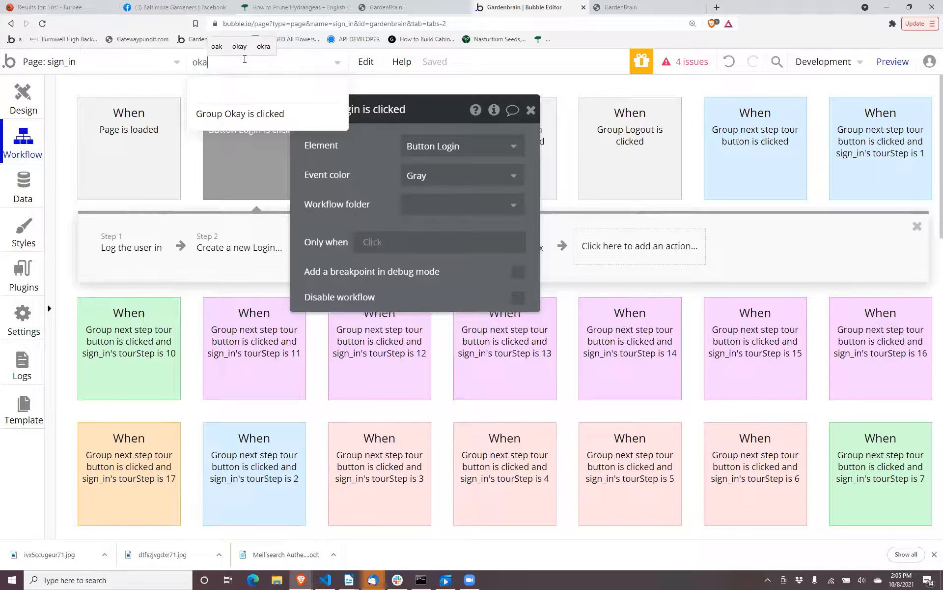
left_click(248, 117)
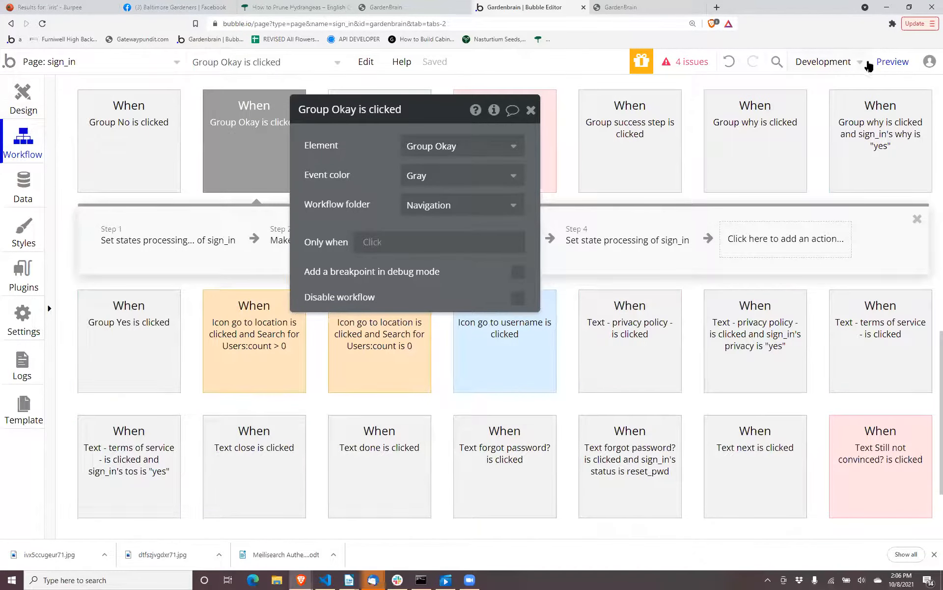
Preview the sign_in page's login form, return to the Bubble editor, and move the Group Okay properties clear of its workflow actions.
left_click(884, 69)
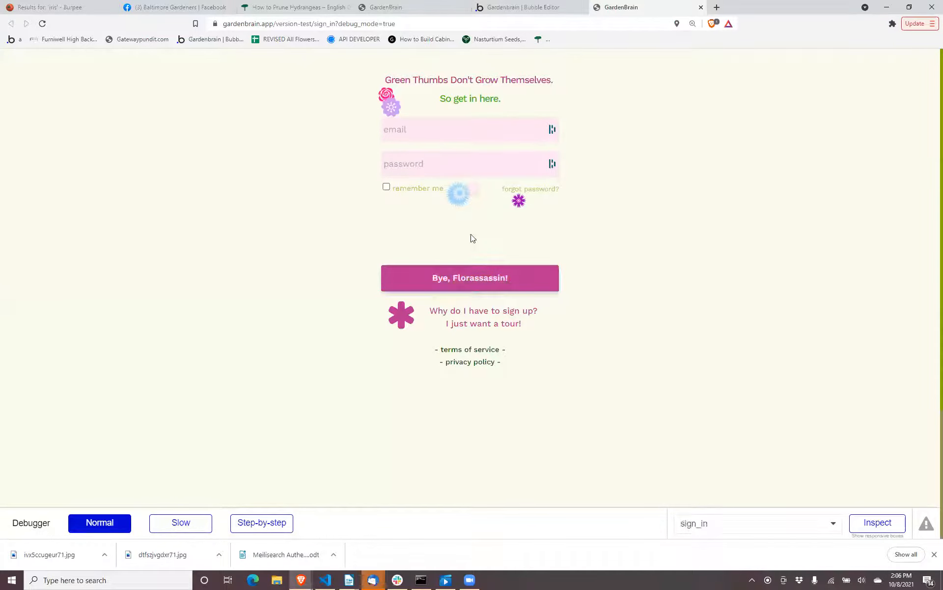
left_click(527, 141)
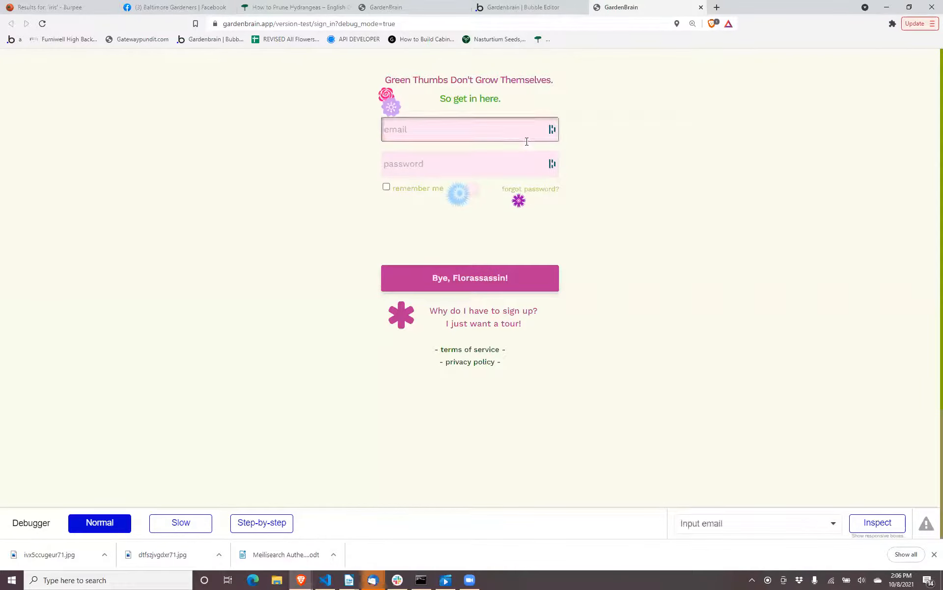
left_click(527, 6)
left_click_drag(375, 161, 459, 400)
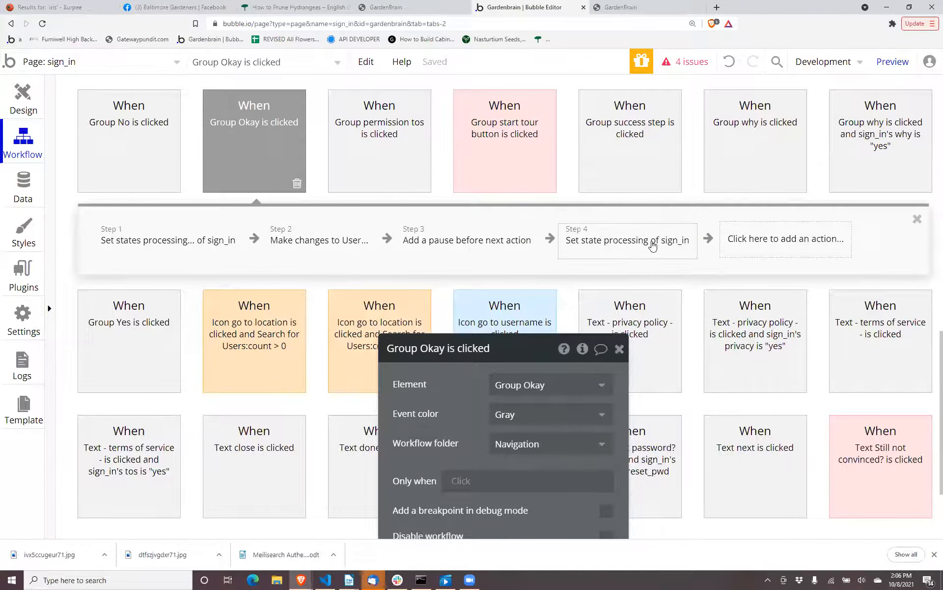
Find the Send email action in the Group No is clicked workflow and read its subject and body.
left_click(284, 68)
type("em")
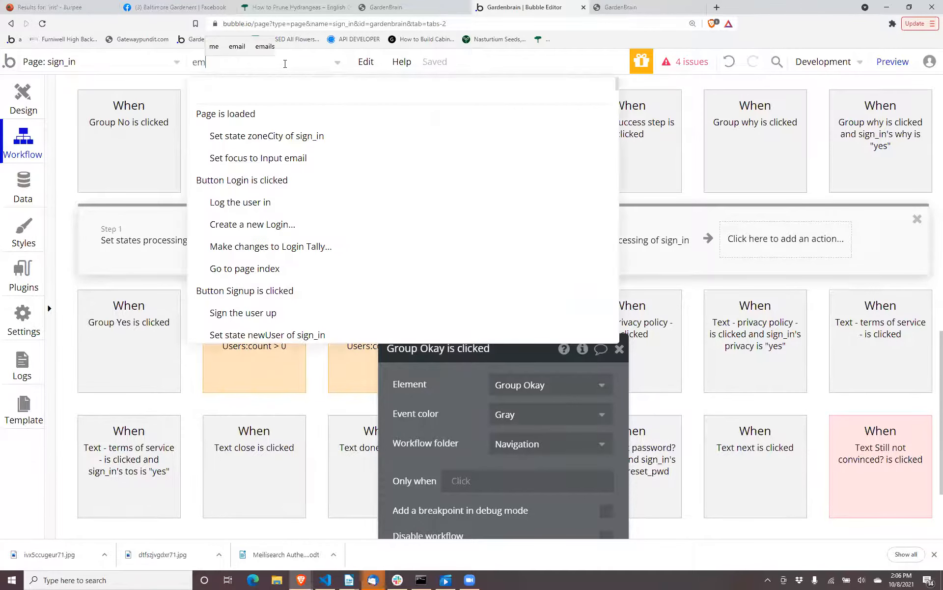
type("ail")
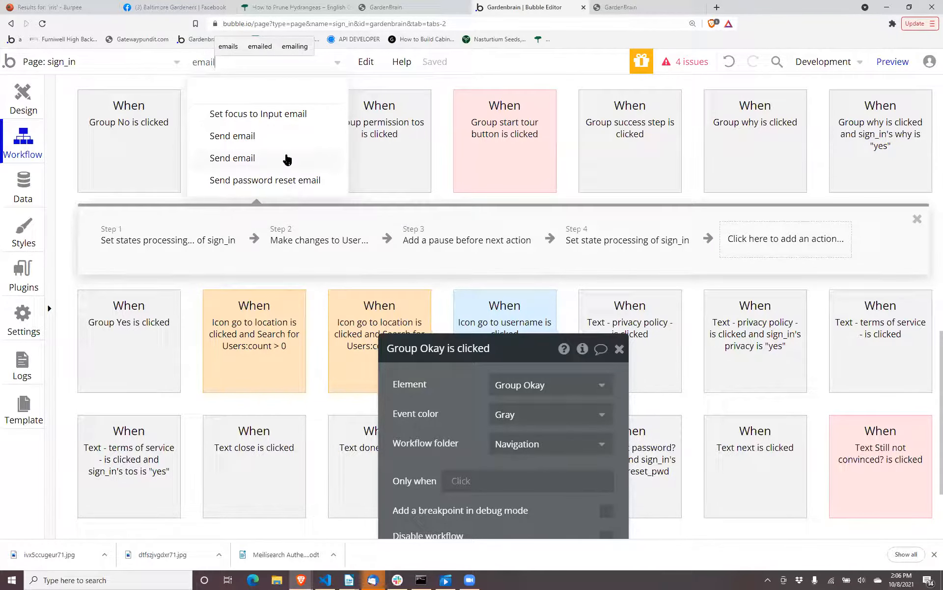
left_click(274, 141)
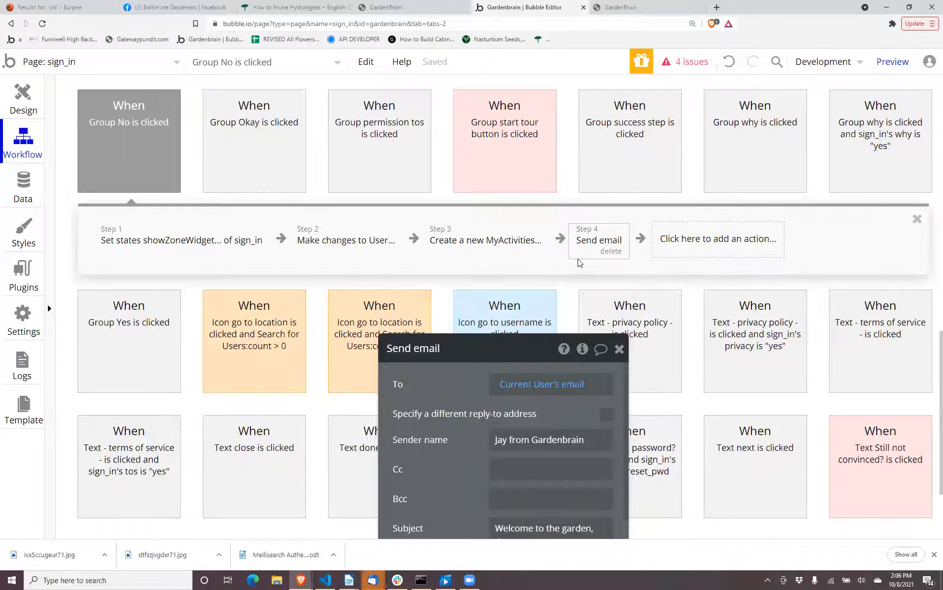
left_click_drag(457, 394, 420, 114)
scroll(419, 228, "down", 5)
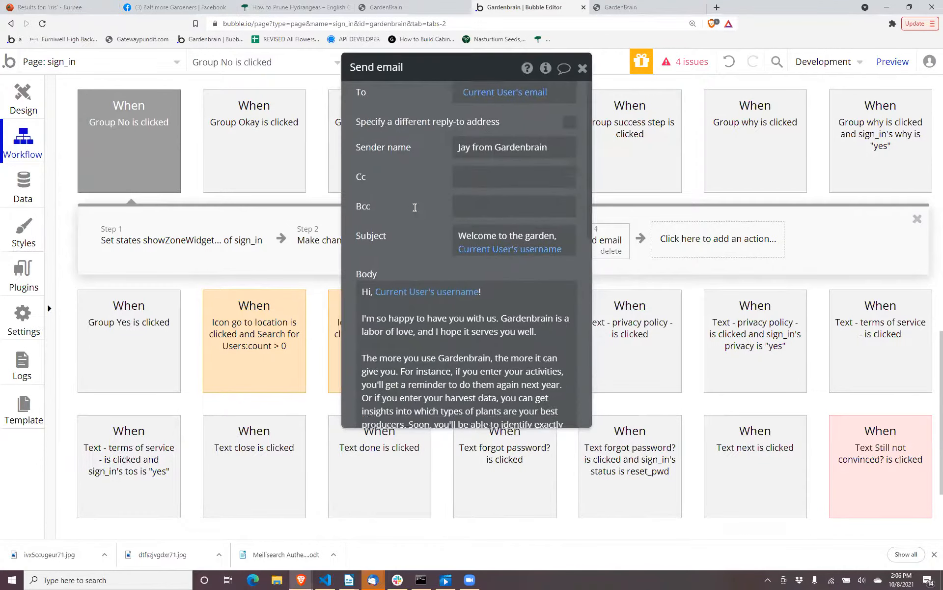
scroll(419, 228, "up", 5)
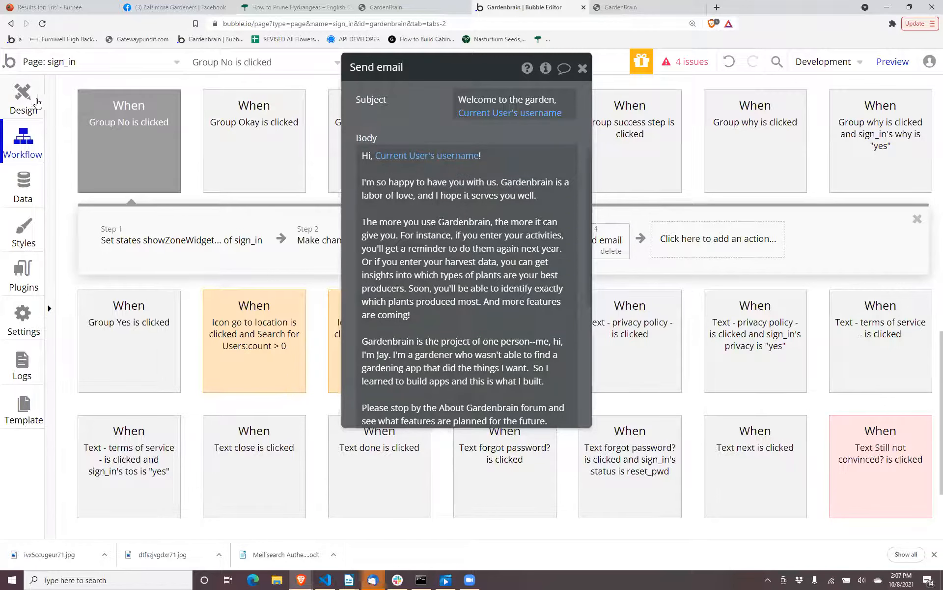
Show the All Users records in the development version's app data.
left_click(22, 186)
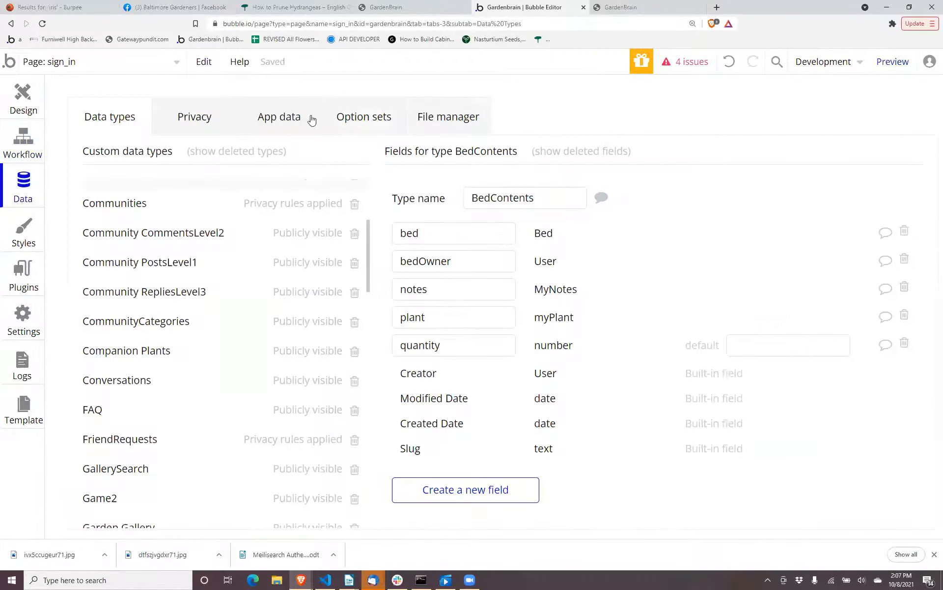
scroll(228, 265, "down", 20)
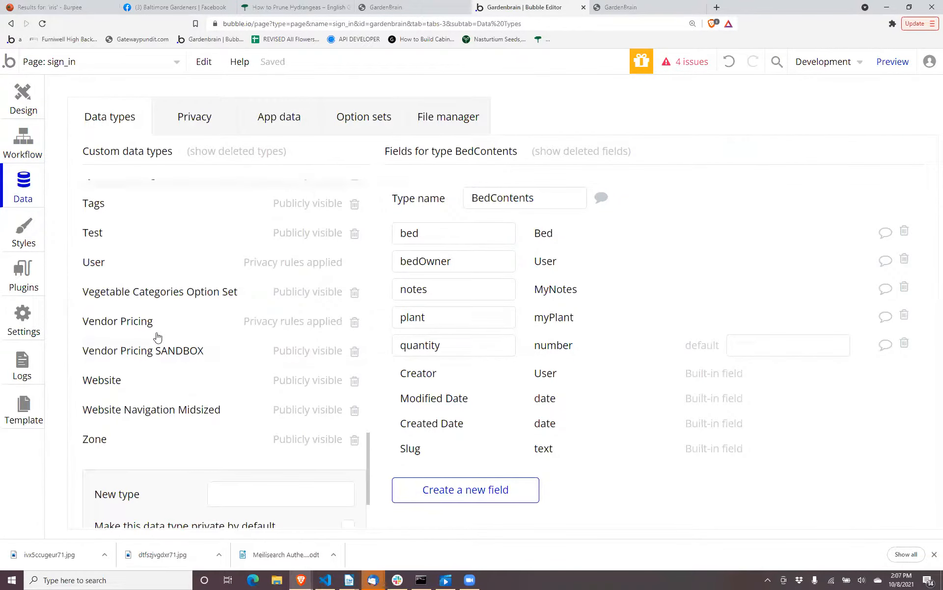
left_click(122, 265)
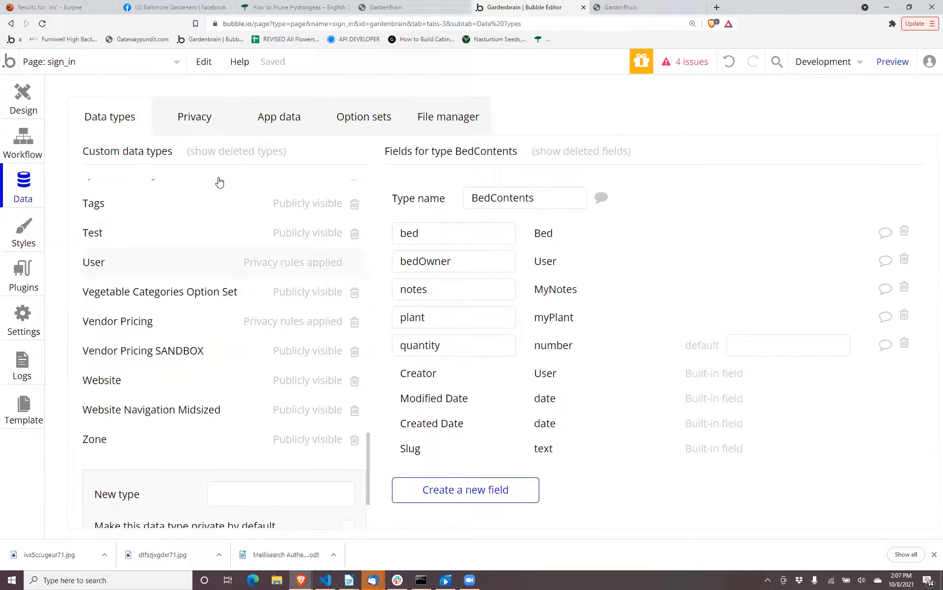
left_click(271, 129)
scroll(211, 344, "down", 15)
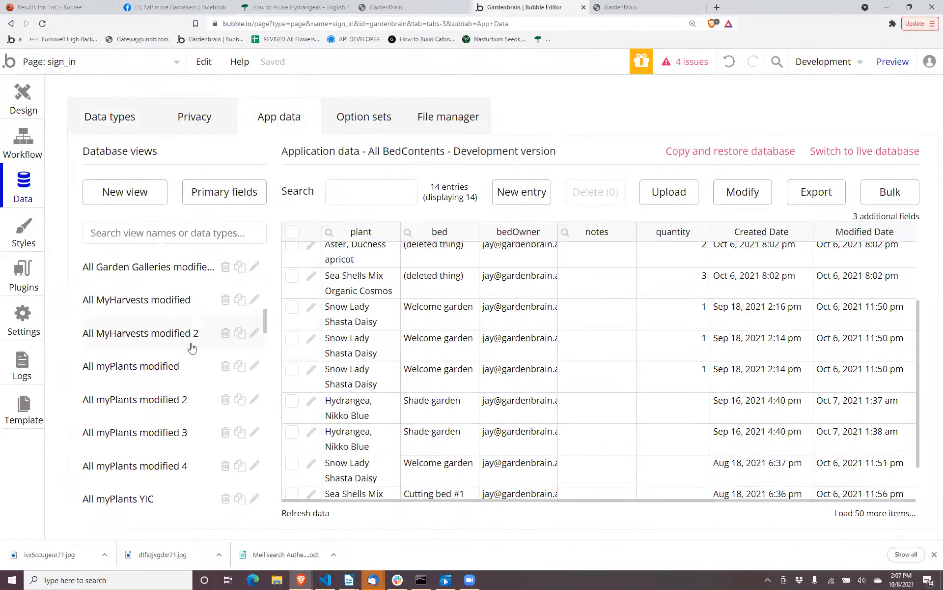
scroll(182, 348, "down", 15)
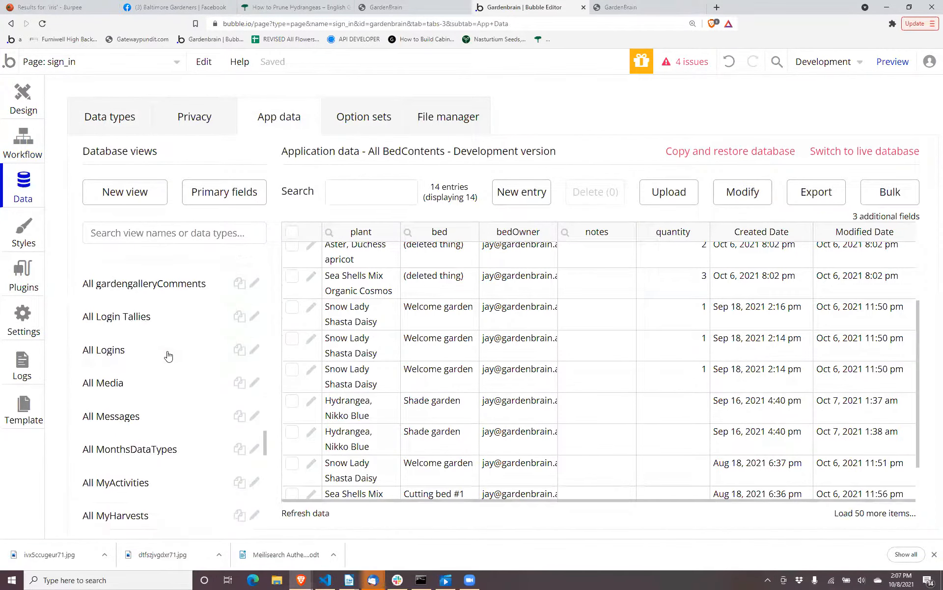
scroll(166, 356, "down", 10)
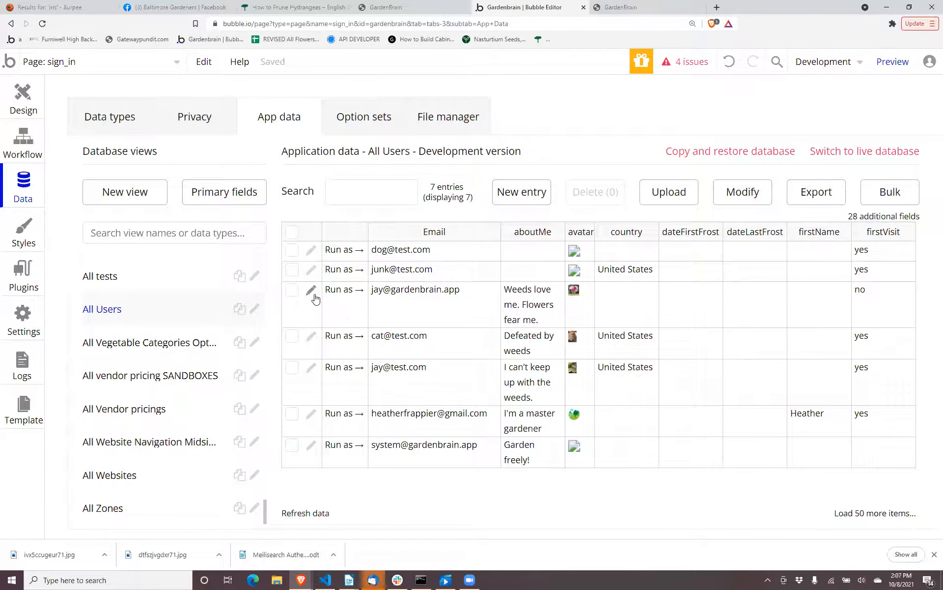
left_click(738, 198)
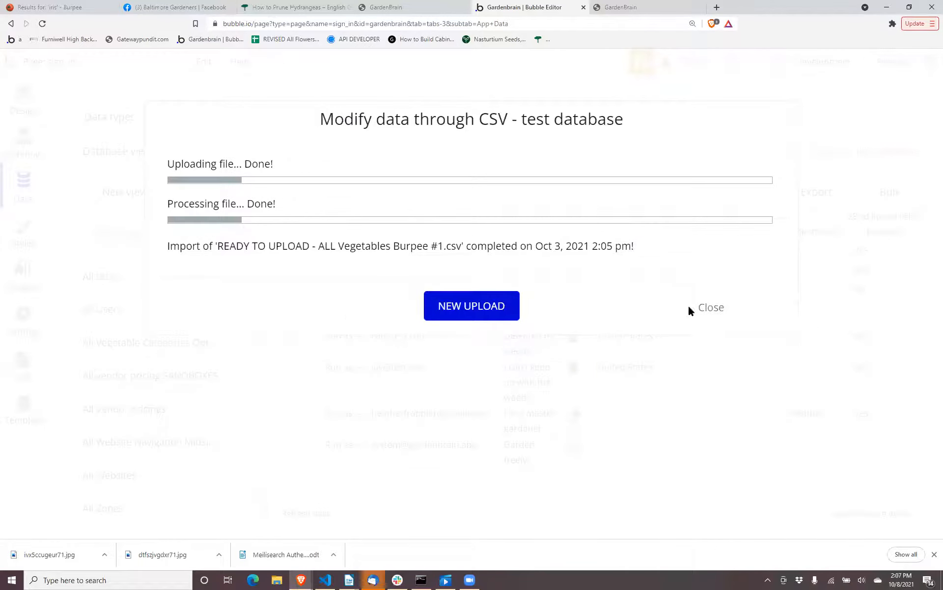
left_click(713, 305)
left_click(742, 192)
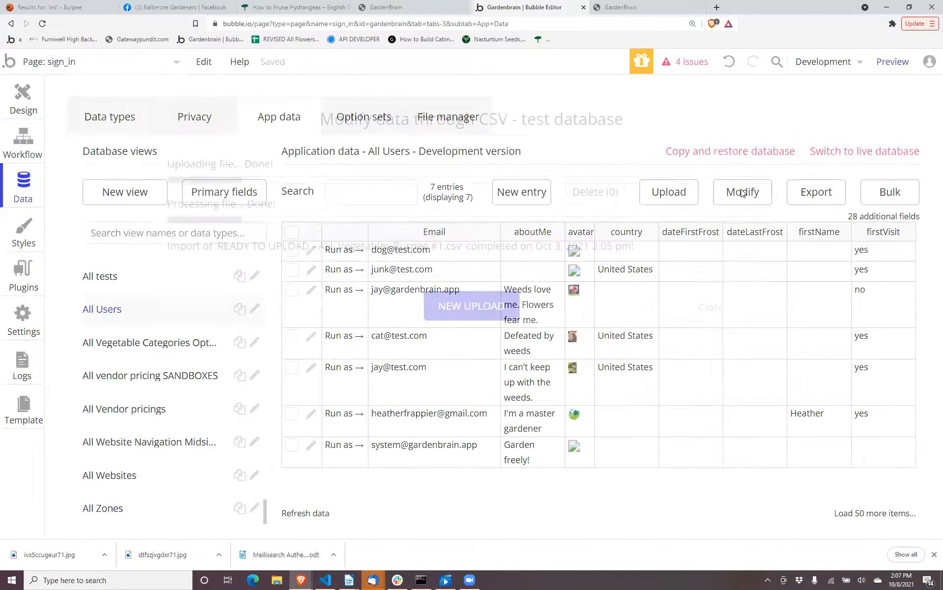
left_click(706, 308)
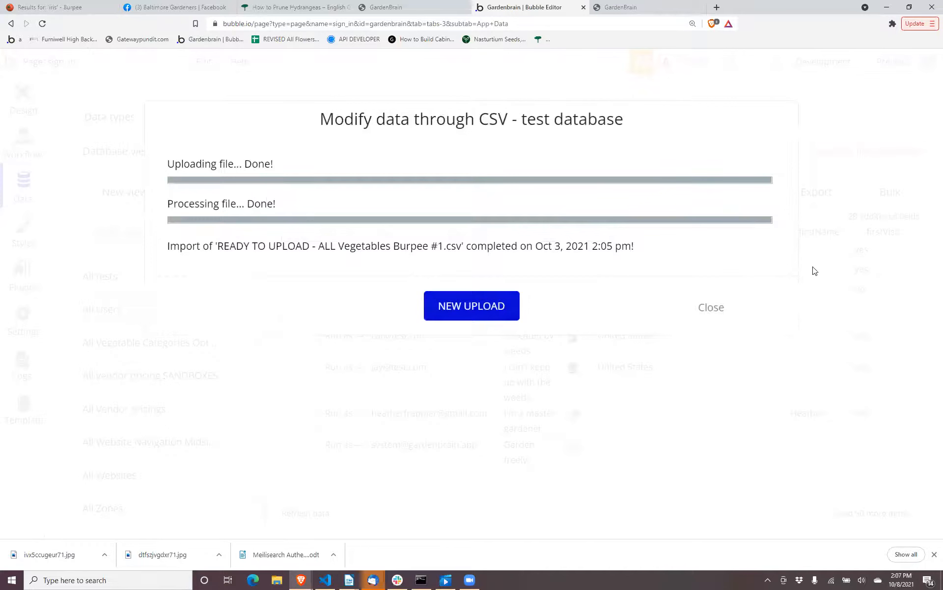
Open the All Users database view's settings and look over its display fields and search constraints.
left_click(886, 217)
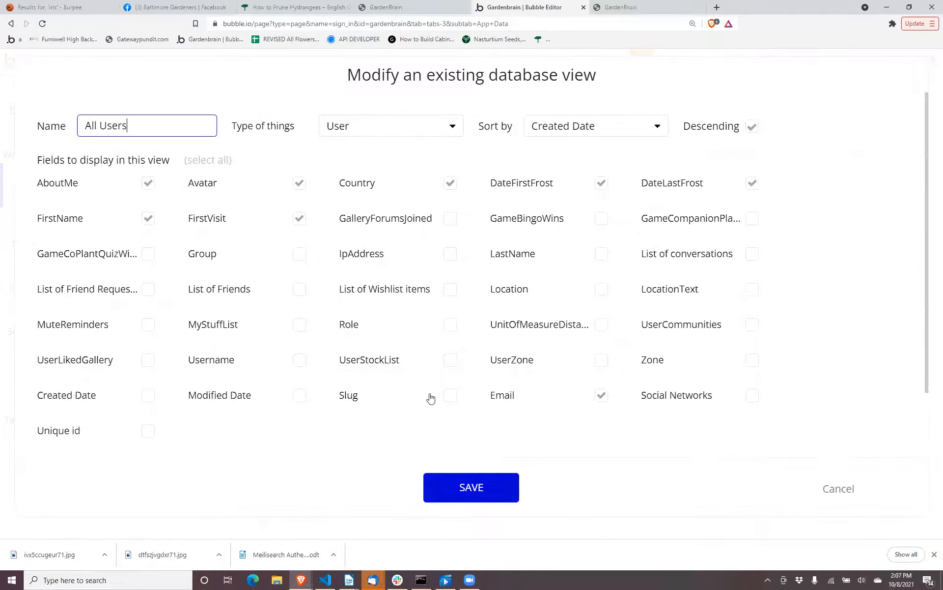
scroll(264, 428, "down", 1)
scroll(142, 423, "down", 2)
left_click(152, 426)
left_click(157, 422)
type("user")
key("BackSpace")
key("BackSpace")
key("BackSpace")
key("BackSpace")
left_click(157, 423)
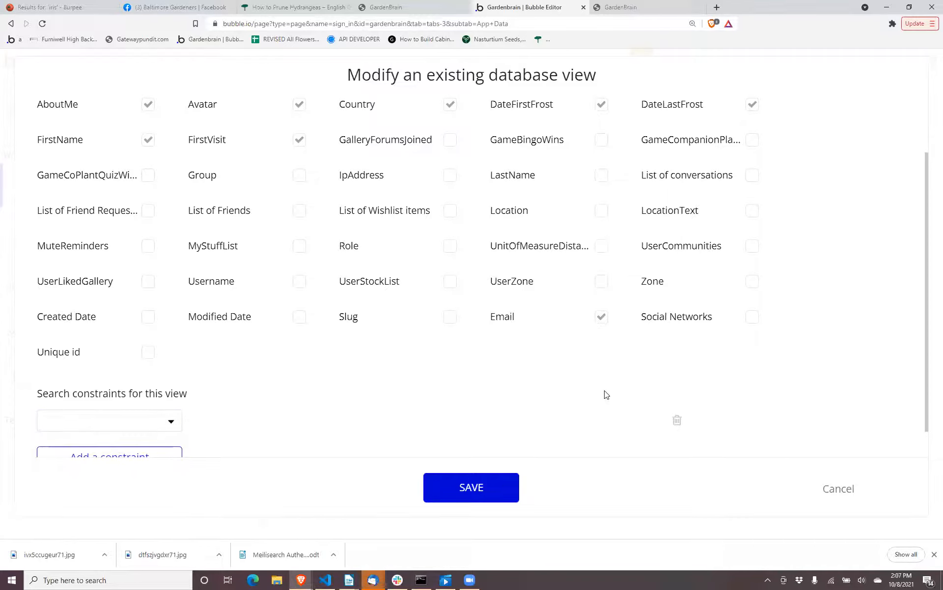
left_click(678, 419)
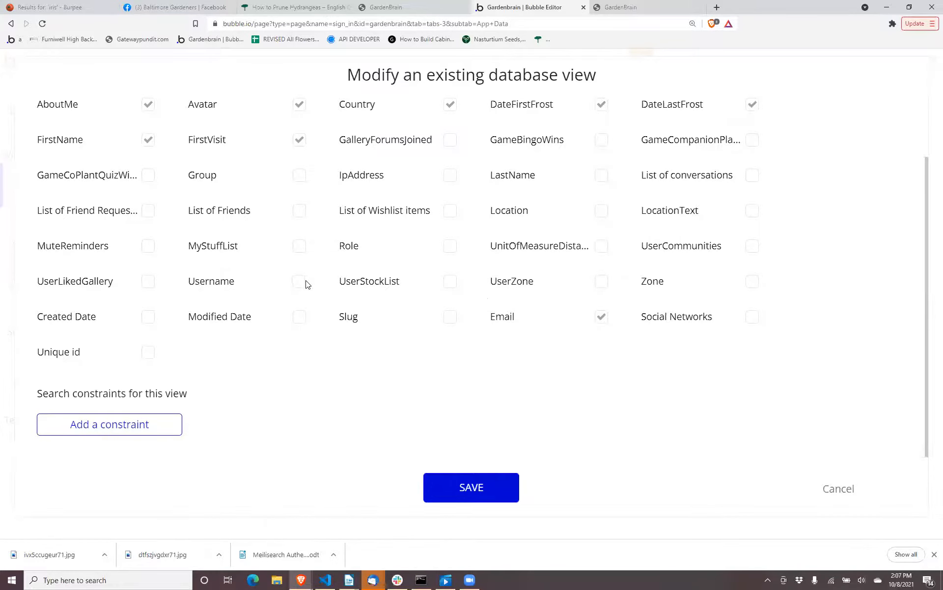
Add Username to the All Users view, hide Avatar, FirstVisit, Country, DateFirstFrost and DateLastFrost, and save it.
scroll(301, 285, "up", 1)
left_click(300, 331)
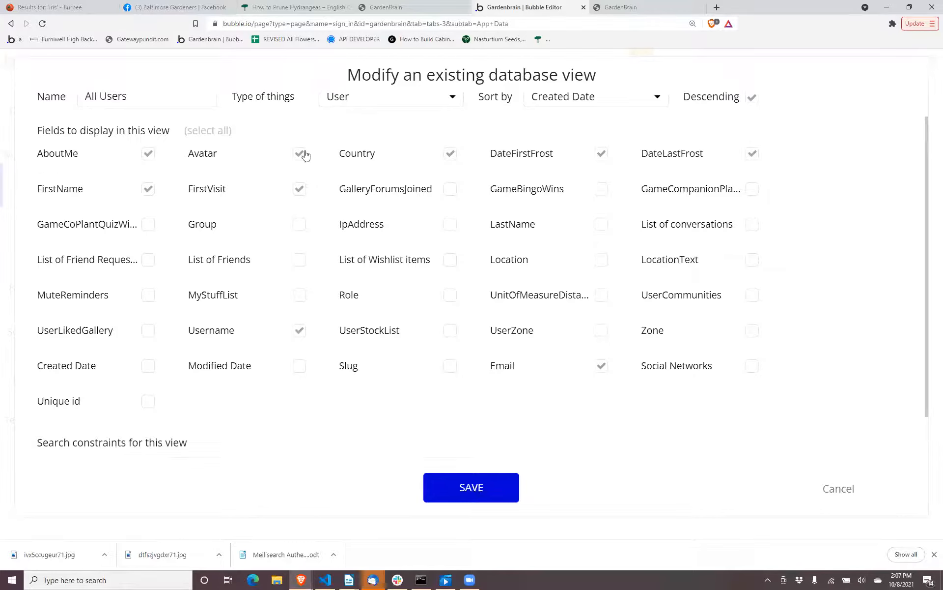
left_click(300, 155)
left_click(299, 190)
left_click(449, 155)
left_click(604, 154)
left_click(449, 491)
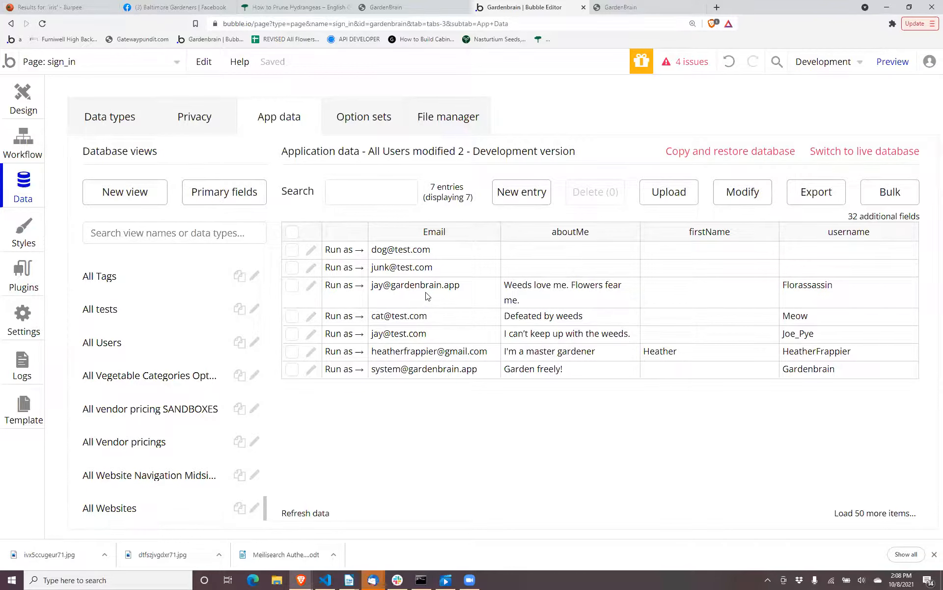
Return to the sign_in page's design, reveal Group Step Overview inside Group Info, and move its properties off the layout.
left_click(24, 104)
left_click(21, 140)
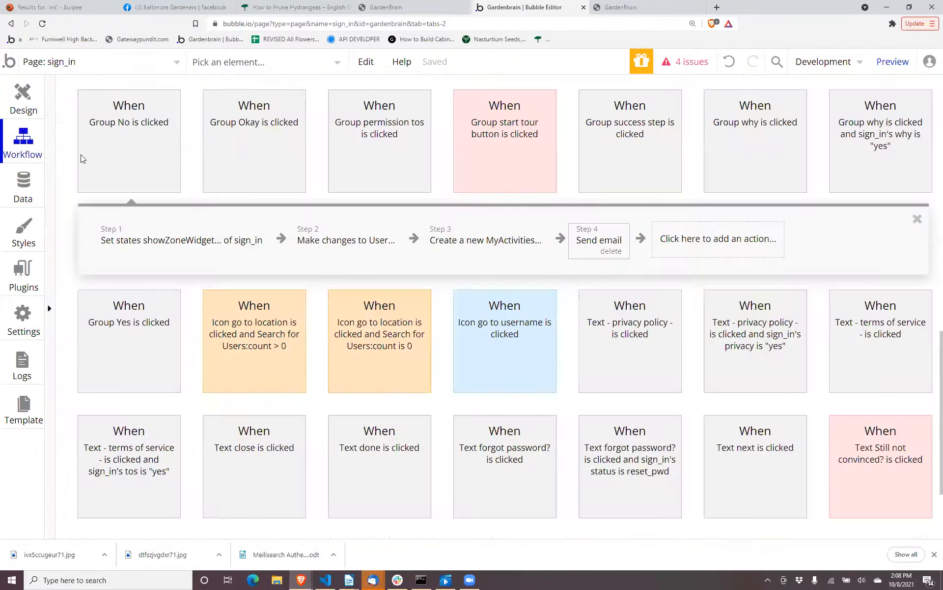
left_click(21, 102)
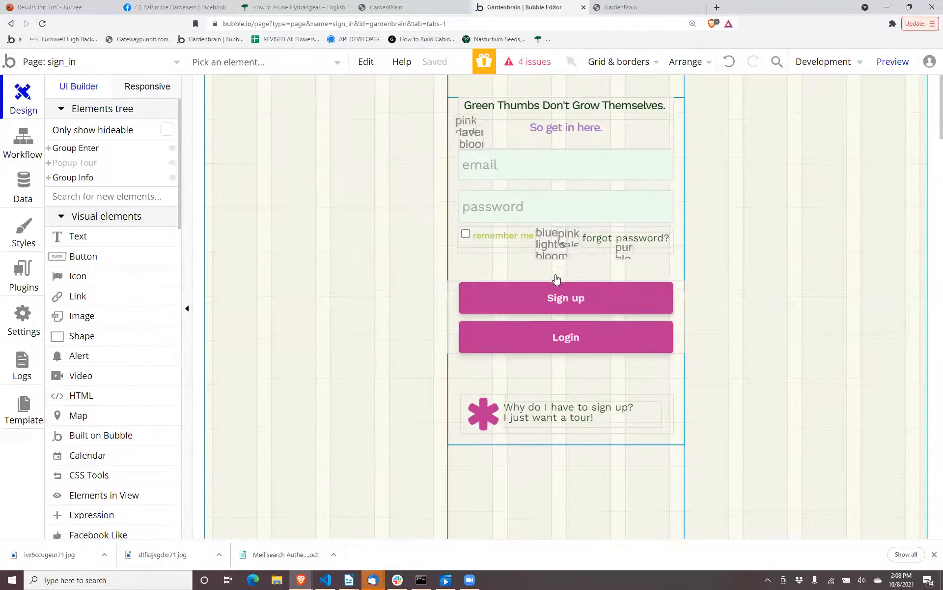
scroll(557, 279, "down", 5)
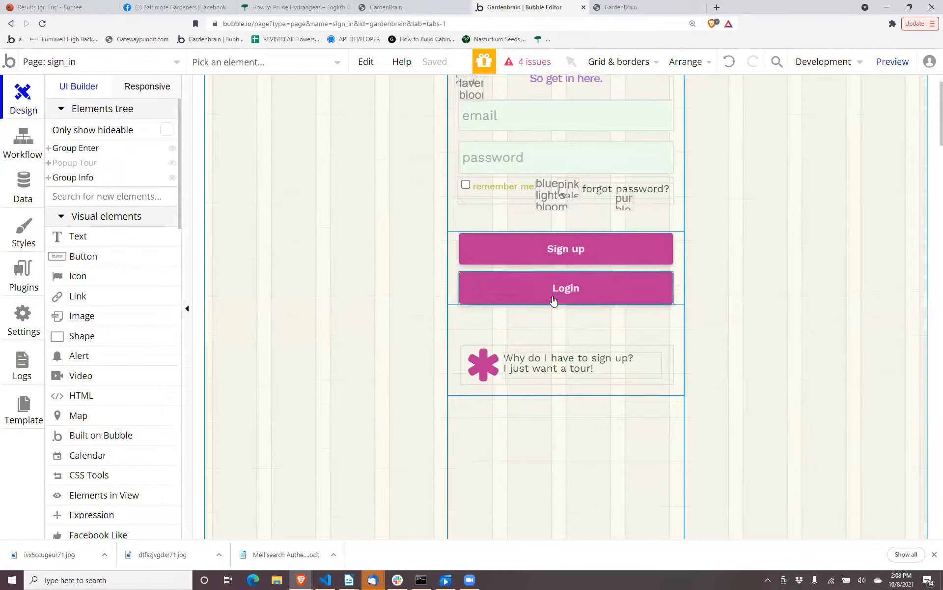
left_click(48, 178)
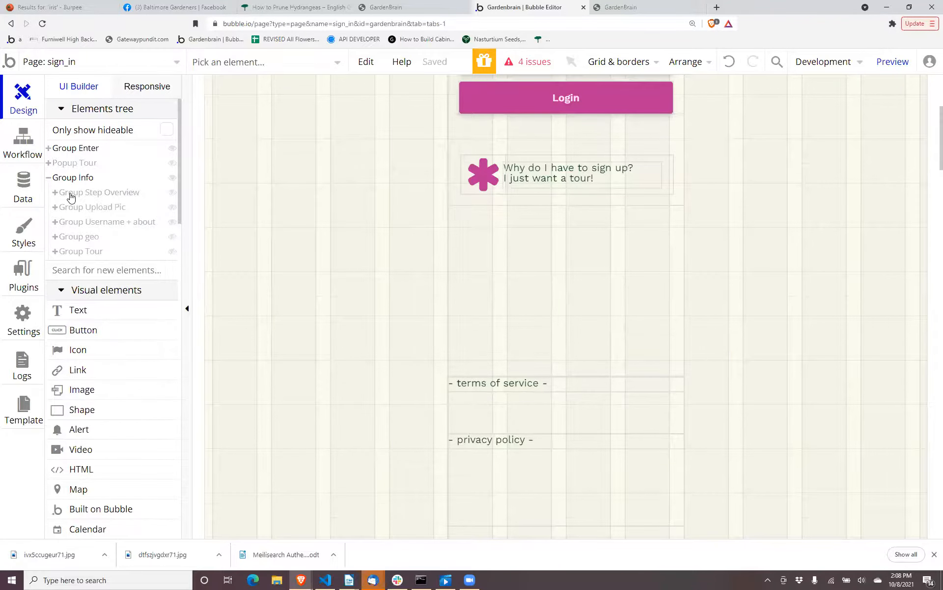
left_click(71, 196)
left_click_drag(390, 189, 250, 187)
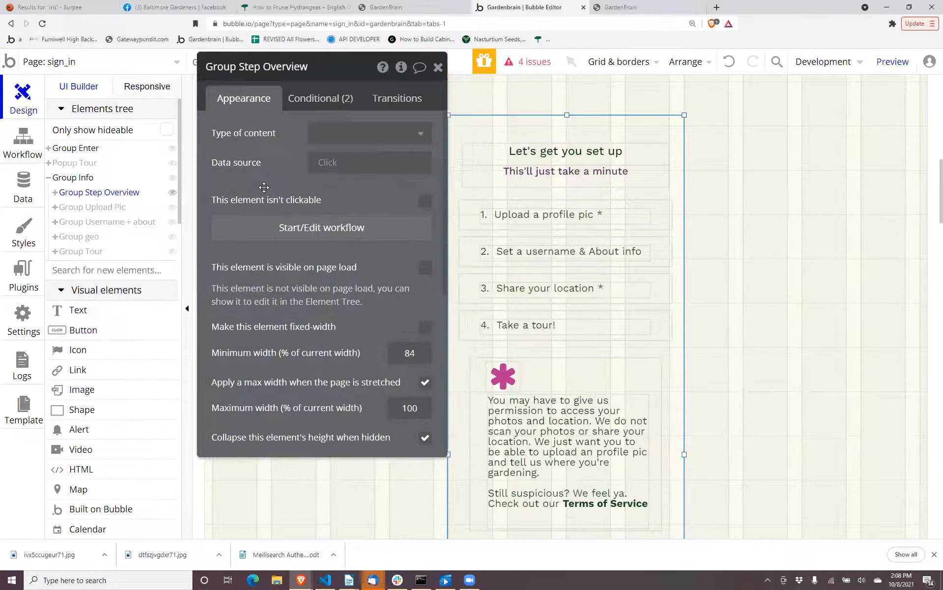
Reveal Group Username + about and open the workflow of its Icon go to location arrow.
left_click(91, 222)
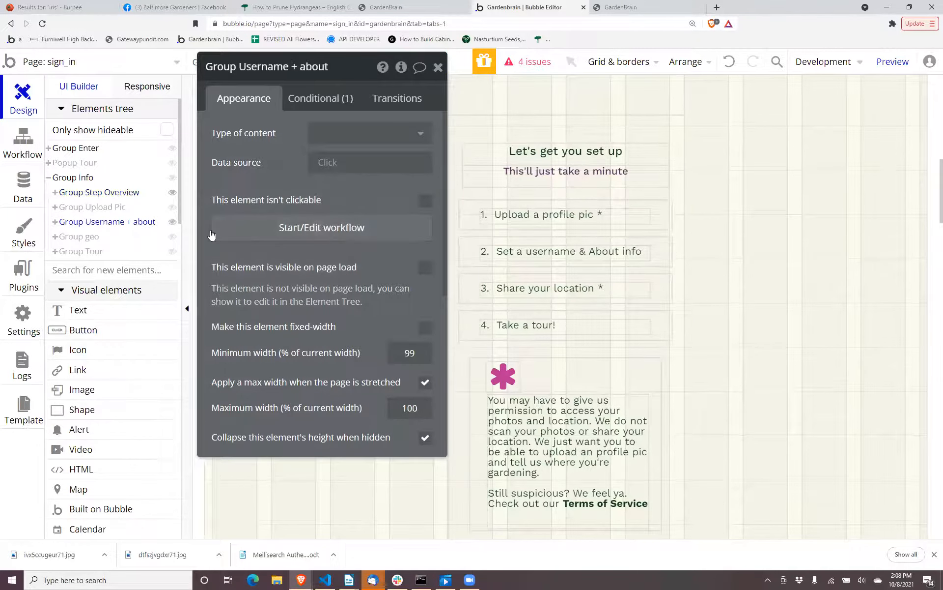
left_click(649, 306)
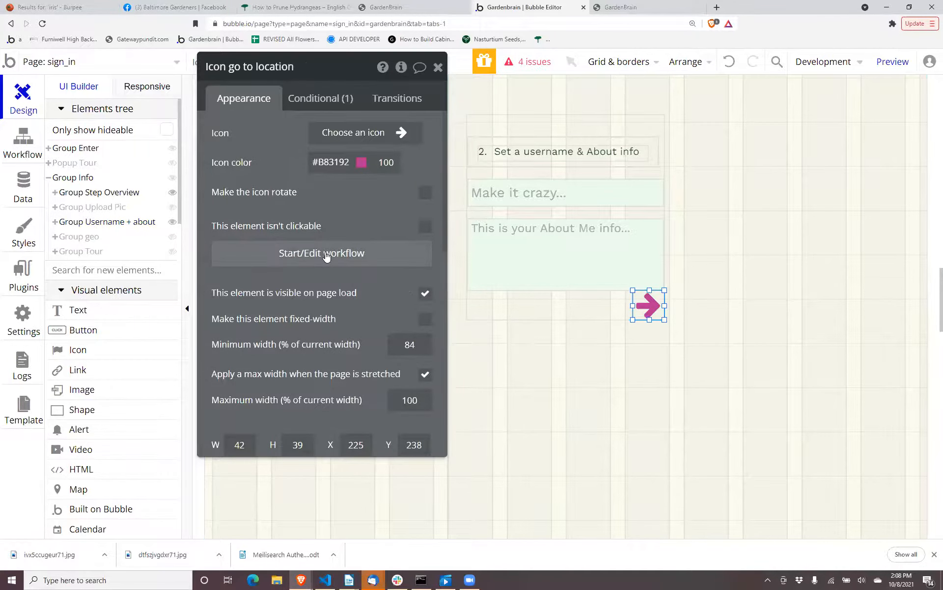
left_click(327, 254)
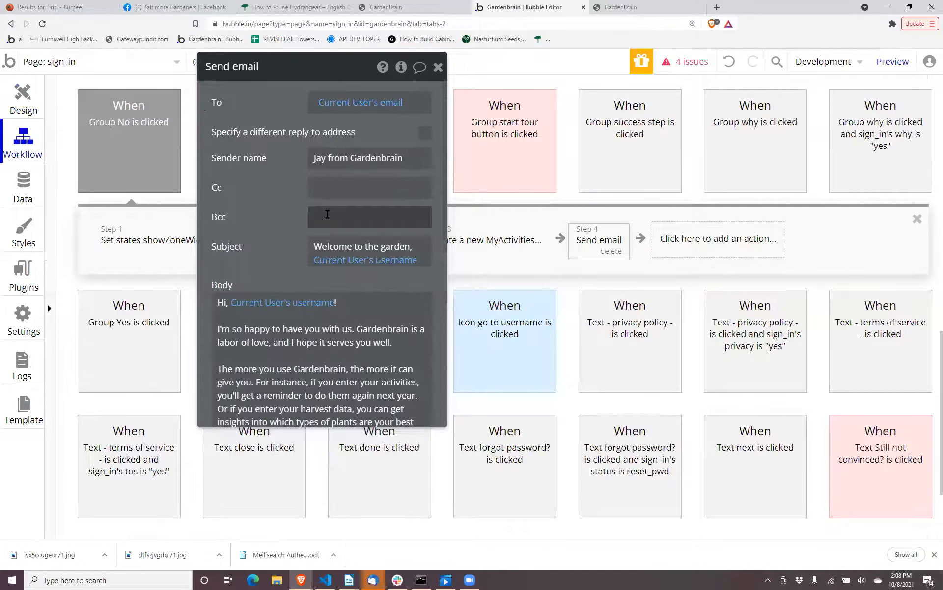
Move the Send email properties aside, look through the surrounding sign_in workflows, and show the workflow folders list.
left_click_drag(275, 198, 182, 209)
scroll(596, 310, "down", 4)
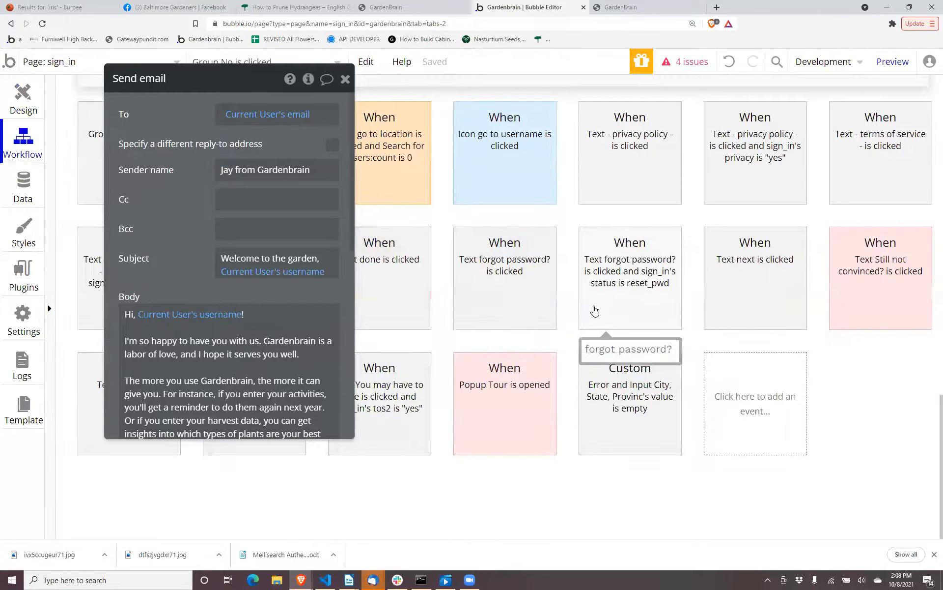
scroll(596, 309, "up", 4)
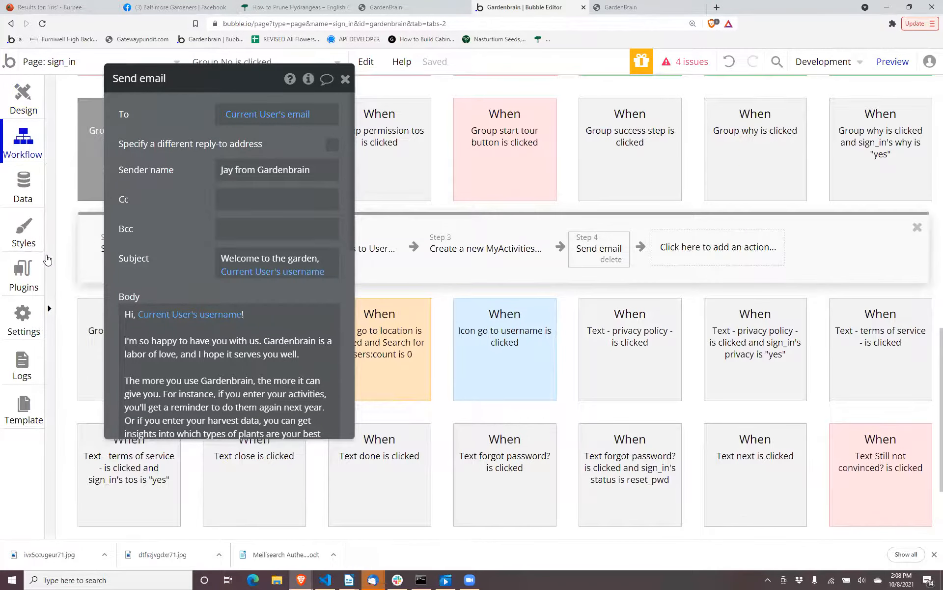
left_click(49, 259)
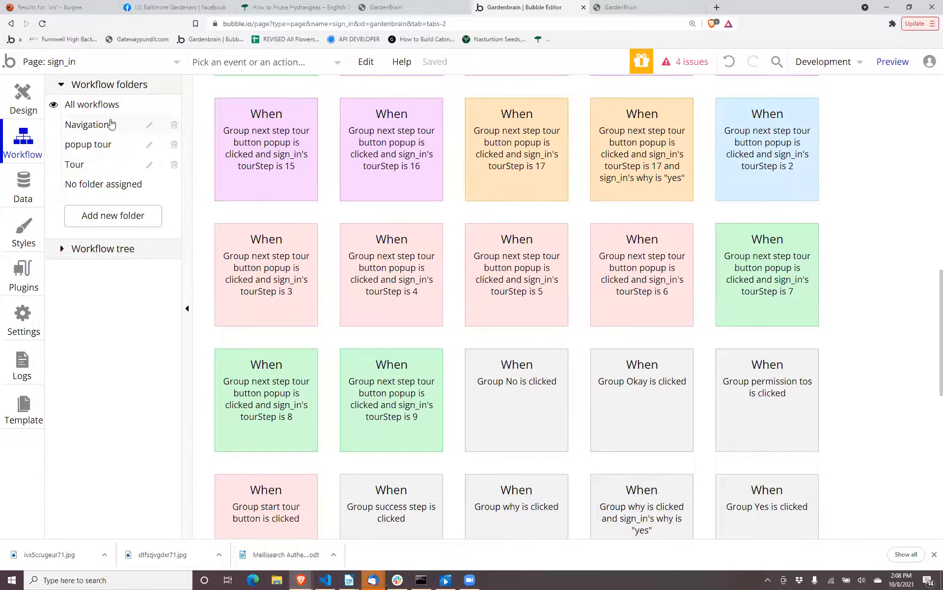
Return to the sign_in page's design and open the workflows of the Icon go to location arrow under the About Me input.
left_click(22, 101)
double_click(647, 302)
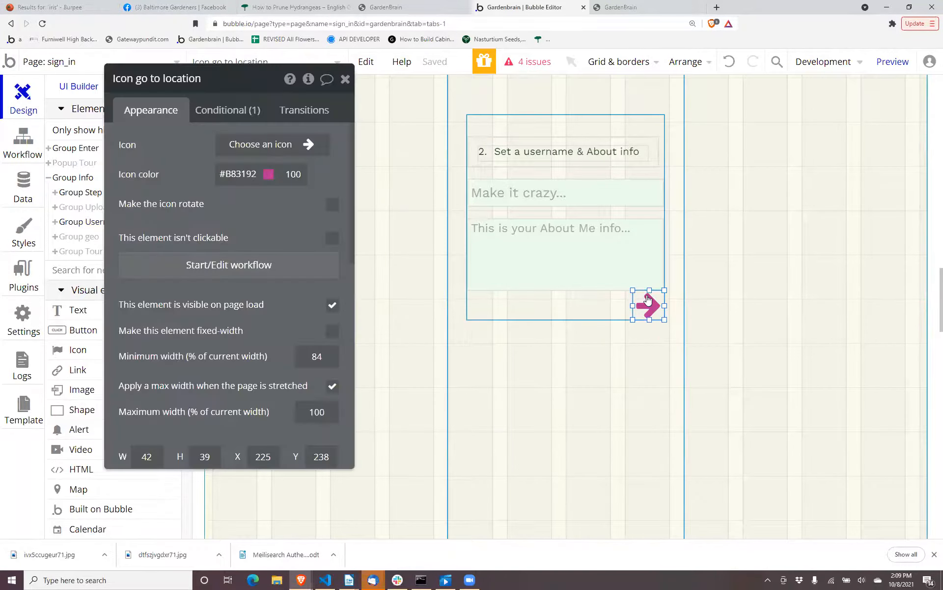
right_click(639, 304)
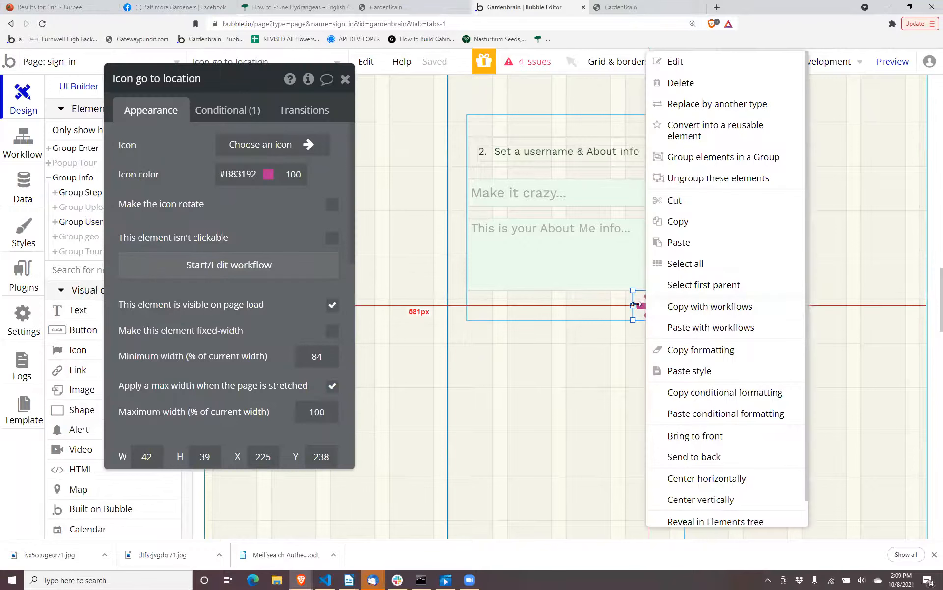
left_click(287, 269)
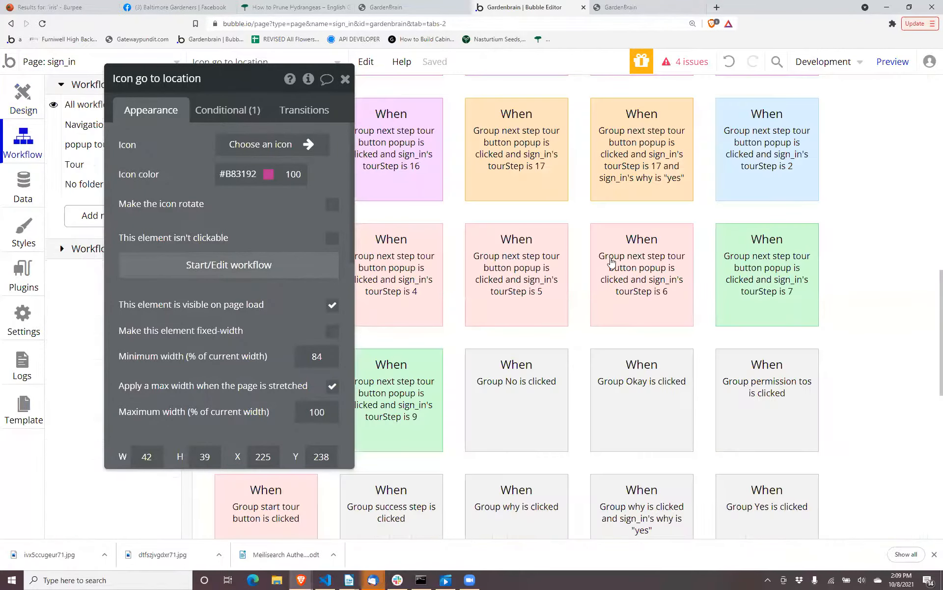
Open the Icon go to location workflow that runs when Search for Users:count > 0 and view its Set states username_taken action.
scroll(609, 274, "down", 4)
scroll(608, 273, "down", 4)
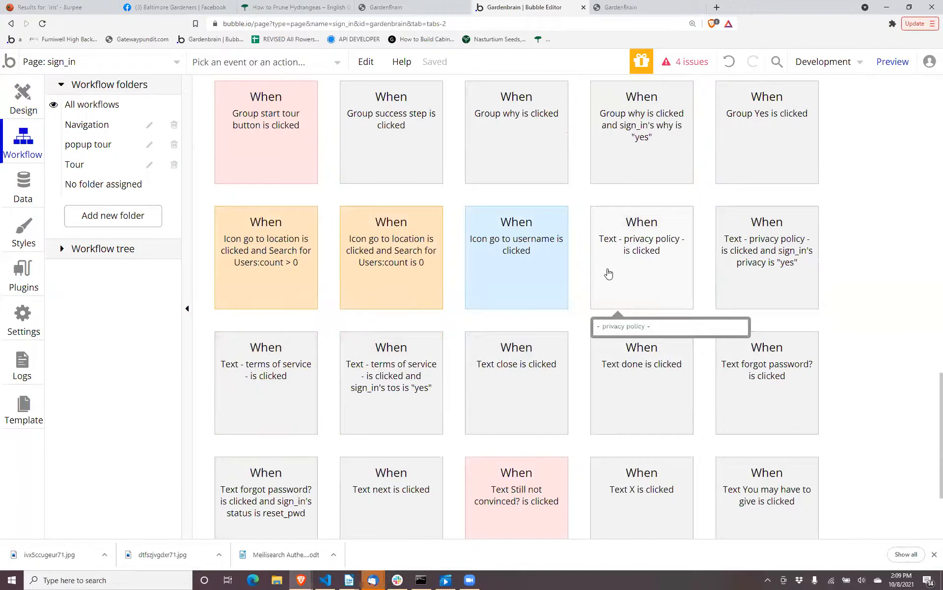
left_click(273, 275)
left_click_drag(230, 258, 138, 208)
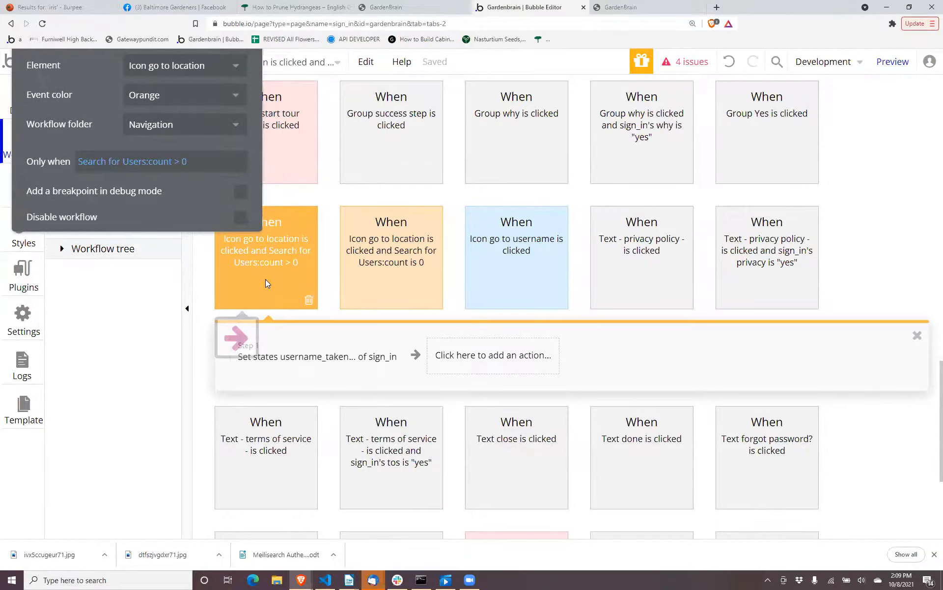
left_click(277, 355)
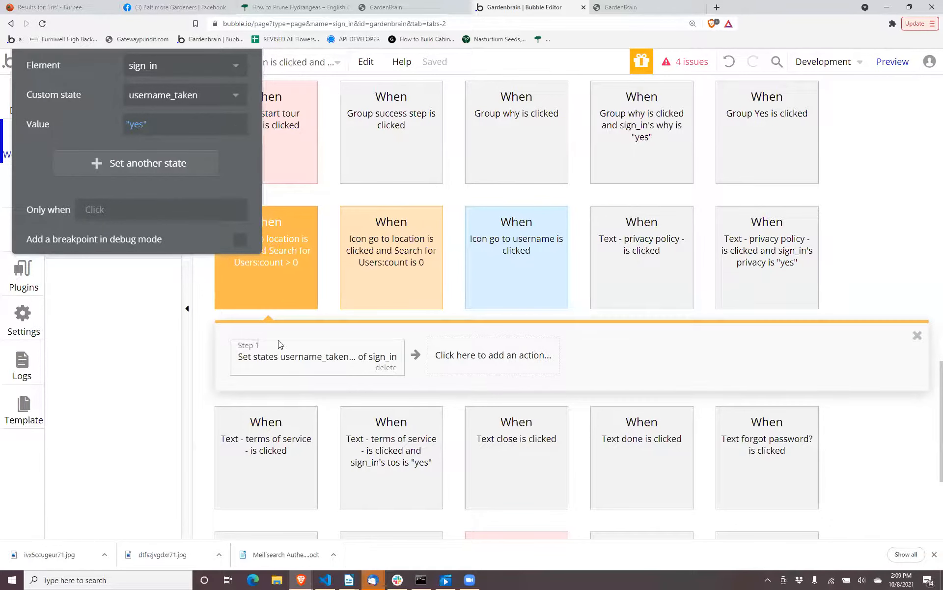
Open the Icon go to location workflow for Search for Users:count is 0 and view its Make changes to User action.
left_click(357, 253)
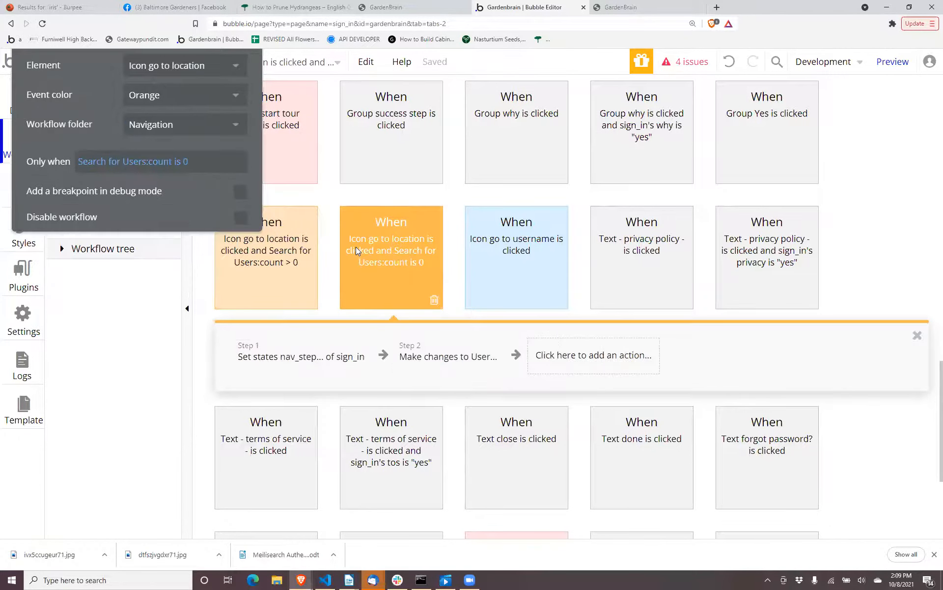
left_click(402, 364)
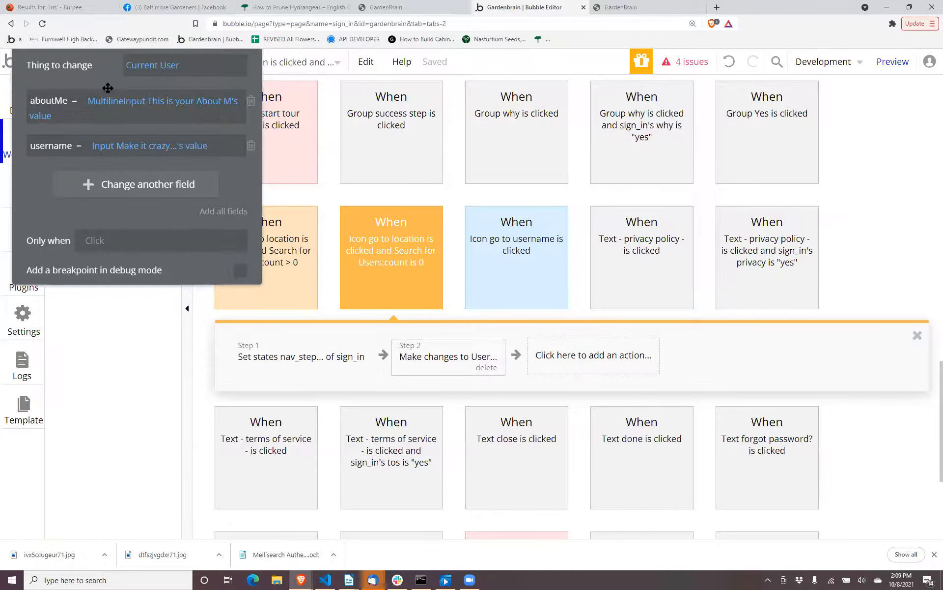
left_click_drag(108, 87, 211, 140)
Return to the page design, reveal Group geo, and look over its location text, map, and Yes and No choices.
left_click(22, 91)
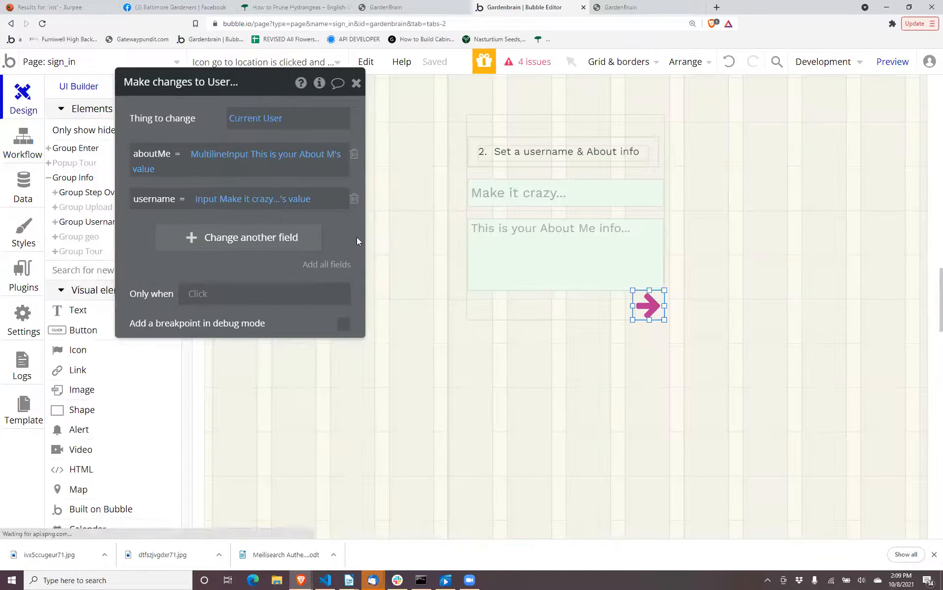
left_click(96, 240)
left_click(96, 241)
scroll(426, 286, "down", 5)
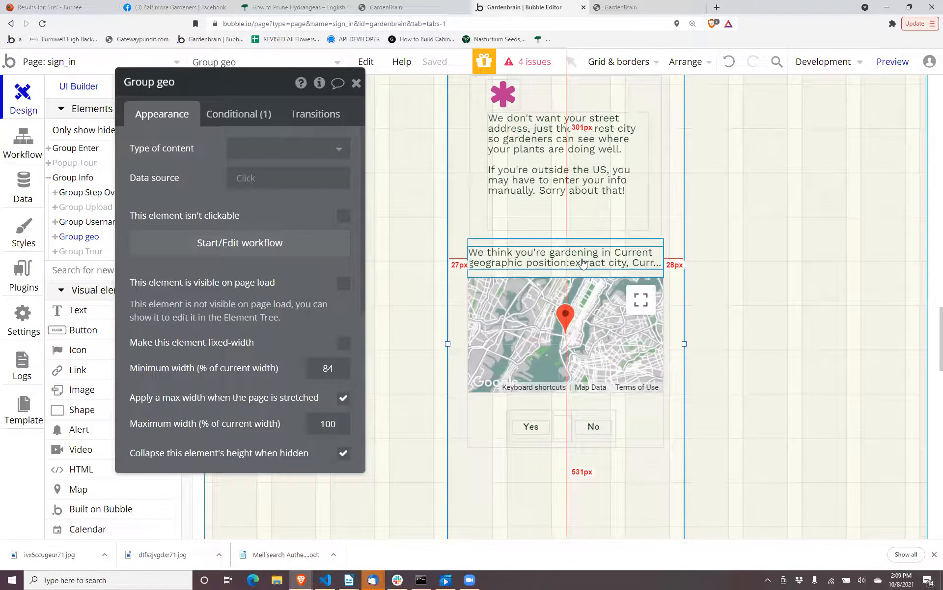
scroll(533, 334, "down", 2)
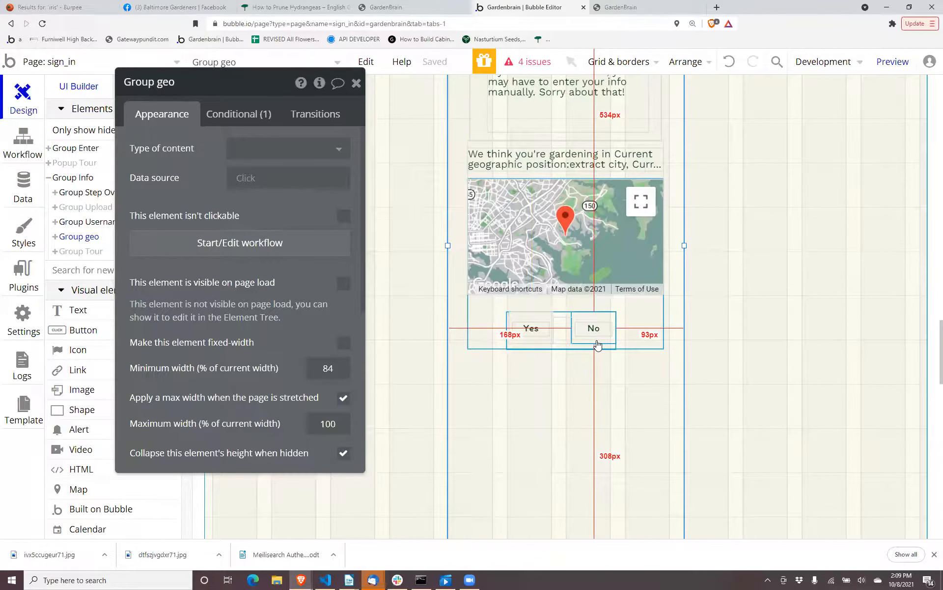
Open Group No's workflow and review its Make changes to User, Create a new MyActivities, and Send email actions.
left_click(598, 343)
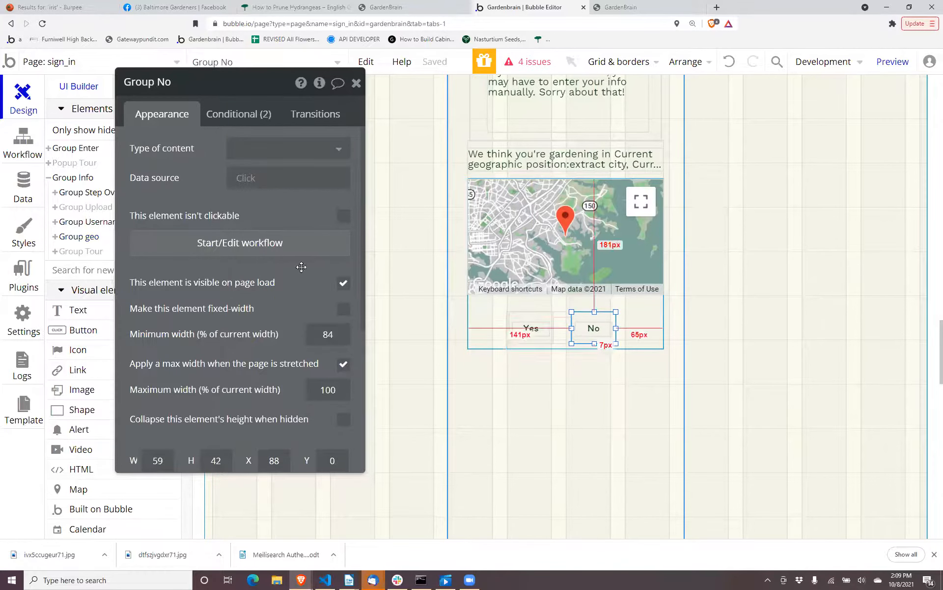
left_click(289, 243)
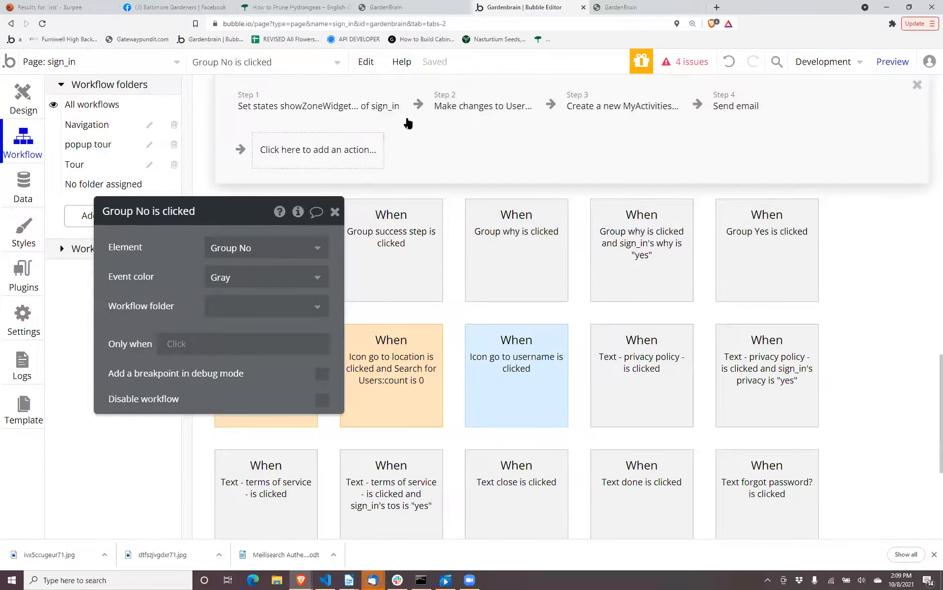
left_click(452, 106)
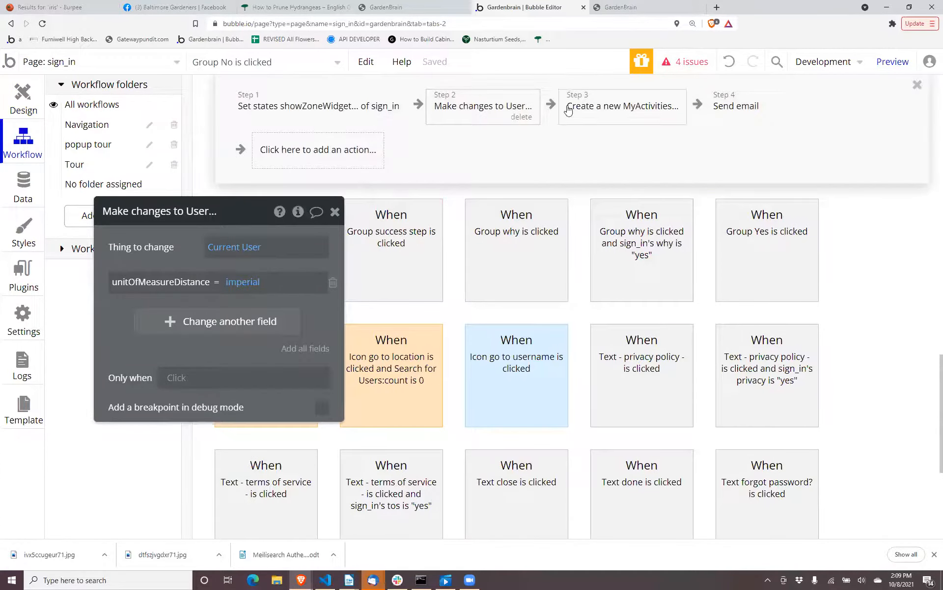
left_click(590, 107)
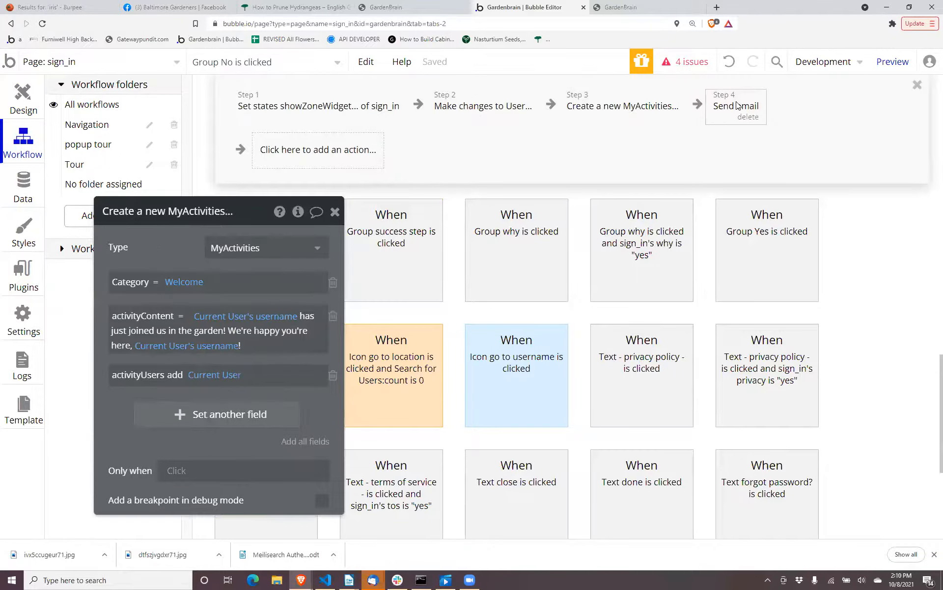
left_click(737, 106)
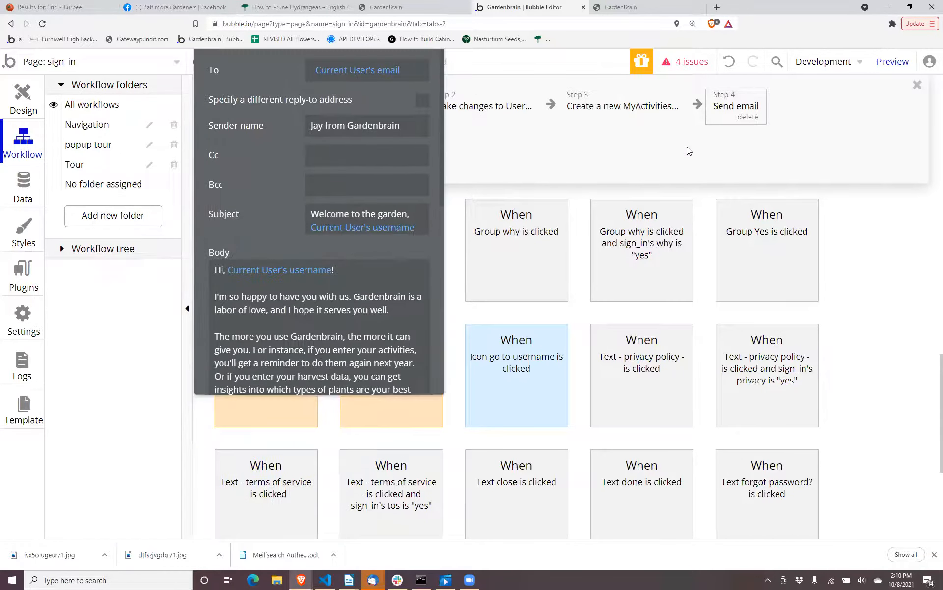
left_click_drag(263, 148, 217, 181)
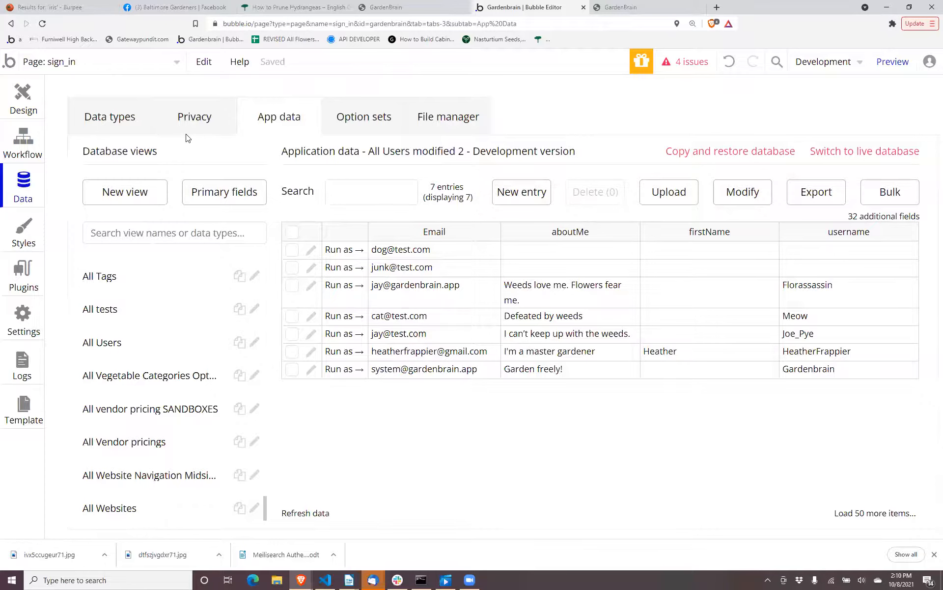
Open the privacy rules of the User data type and examine the permissions of the Admin and Current User rules.
left_click(196, 118)
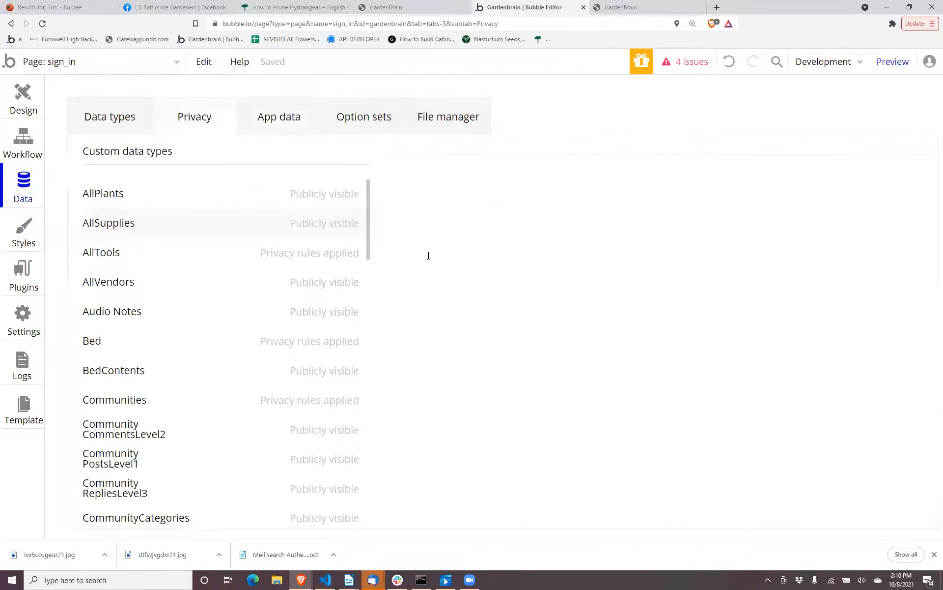
scroll(224, 395, "down", 4)
scroll(224, 395, "down", 20)
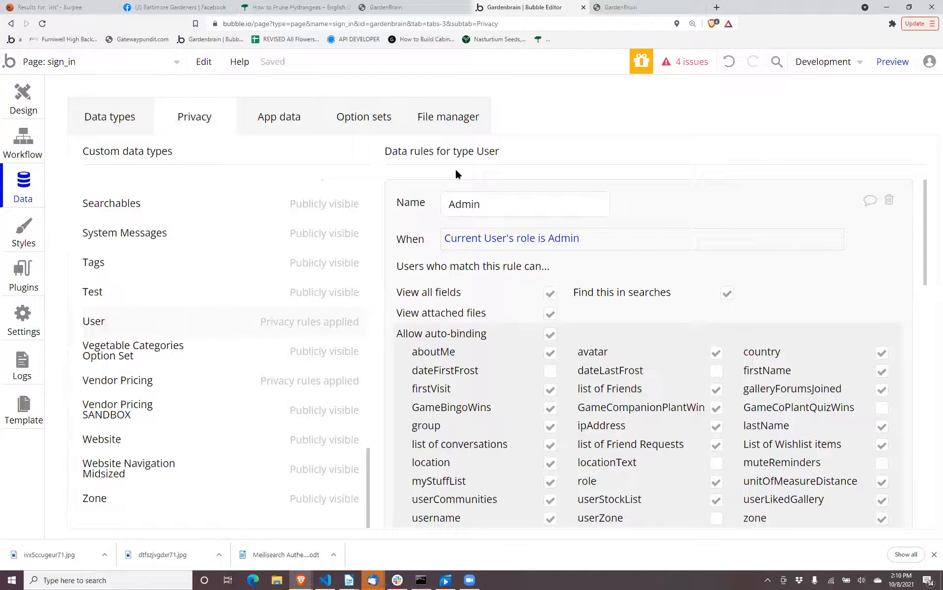
scroll(617, 259, "down", 2)
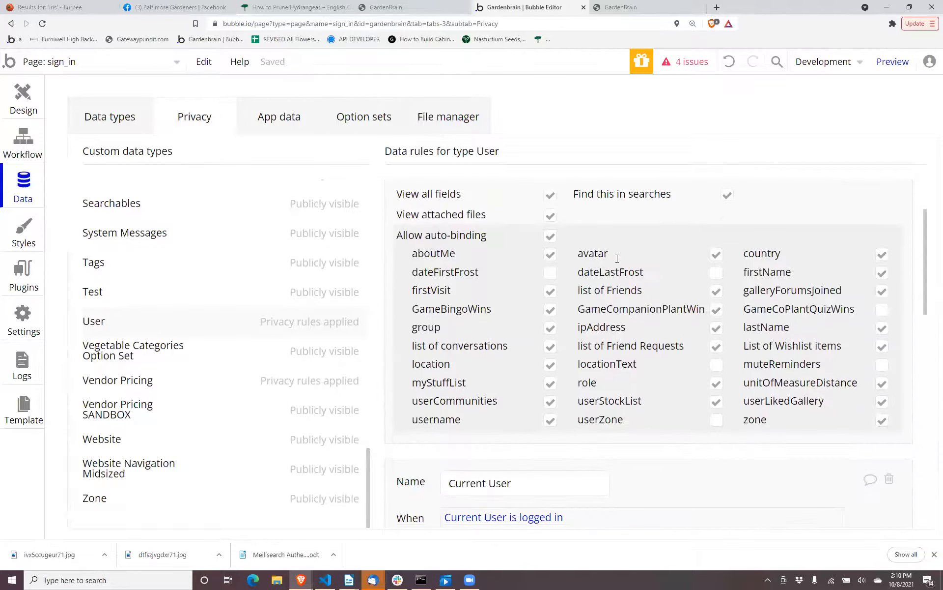
scroll(618, 259, "down", 1)
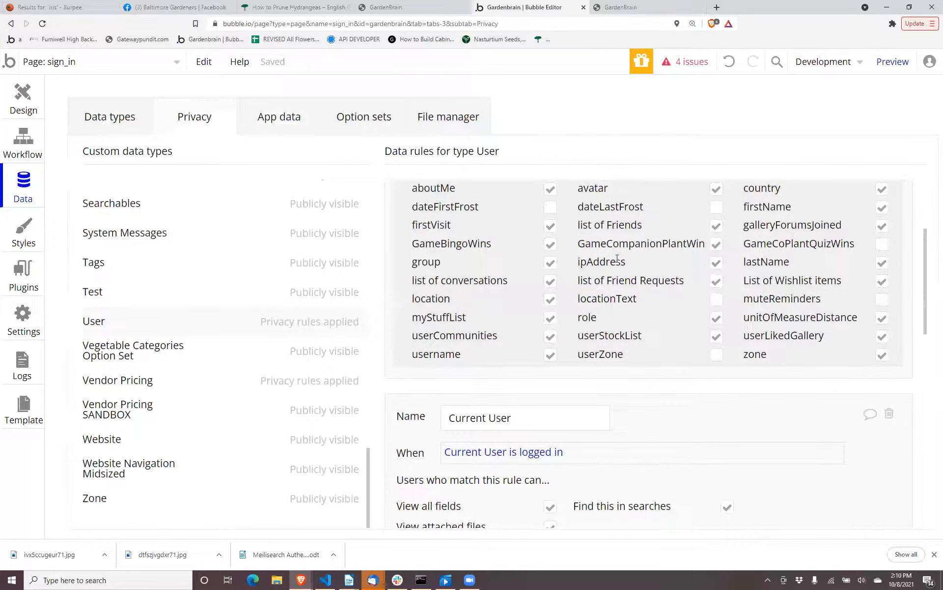
scroll(617, 259, "down", 4)
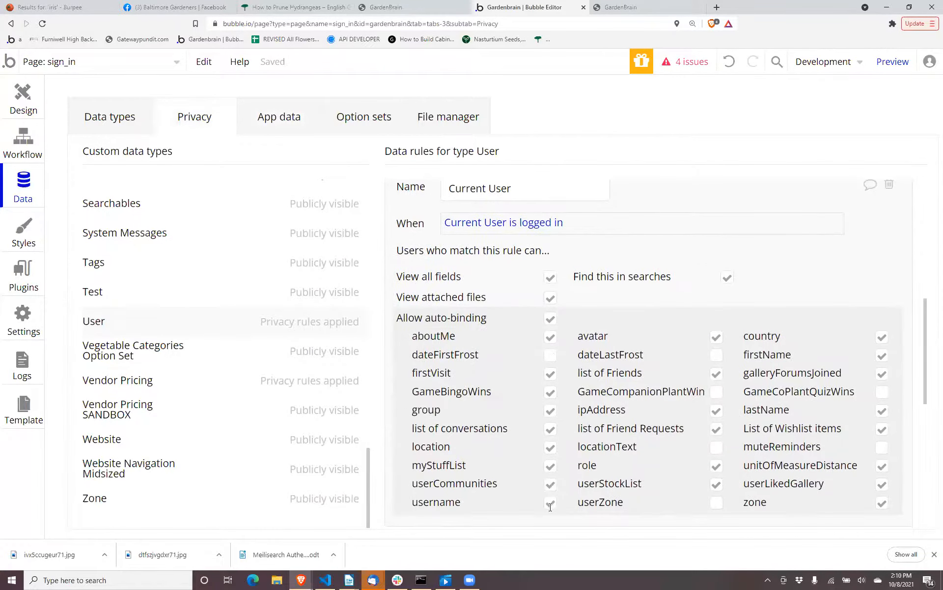
scroll(605, 340, "down", 1)
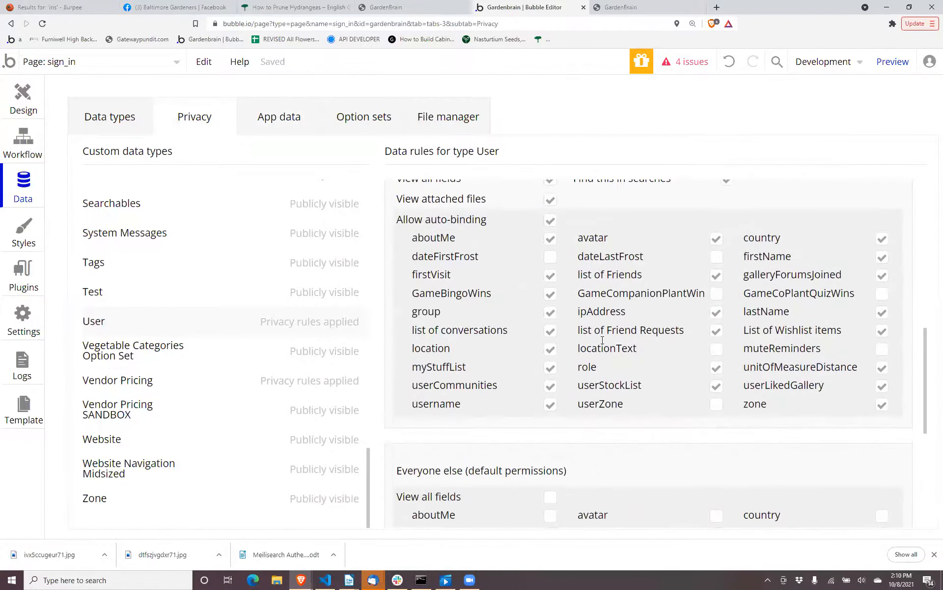
scroll(603, 340, "up", 1)
scroll(603, 340, "down", 1)
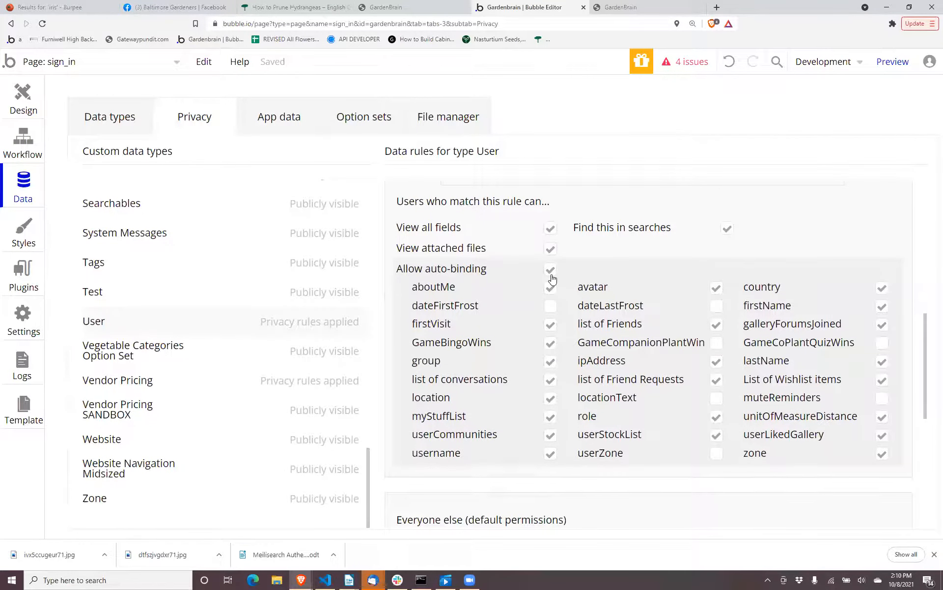
scroll(553, 278, "up", 1)
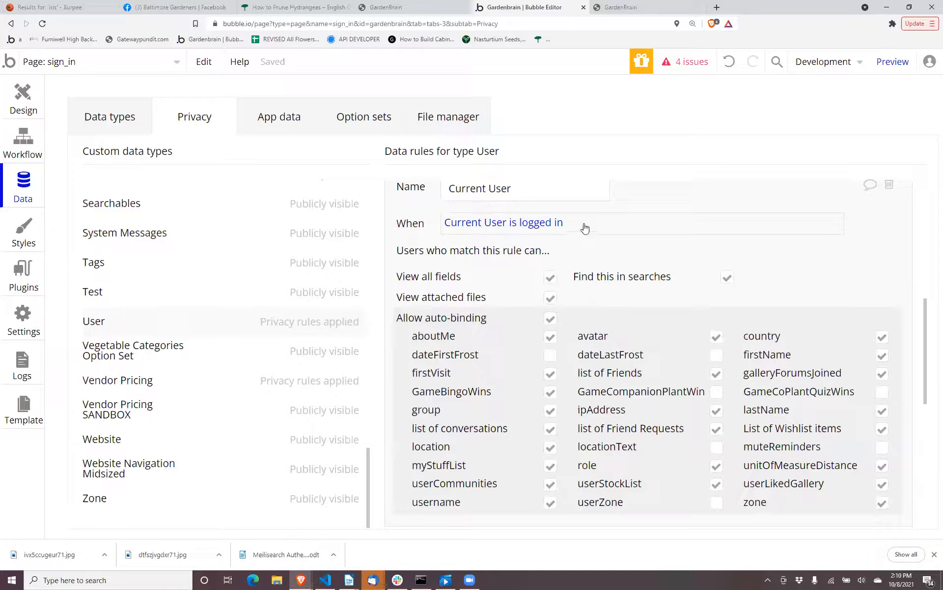
Disallow auto-binding of the ipAddress field in the User type's Current User privacy rule.
mouse_move(585, 228)
left_click_drag(716, 402, 701, 381)
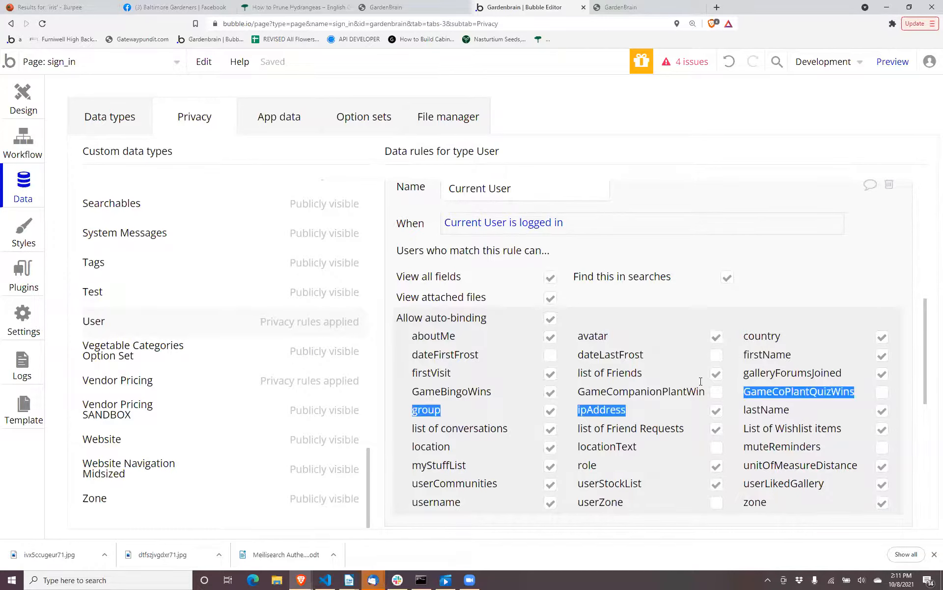
left_click(715, 412)
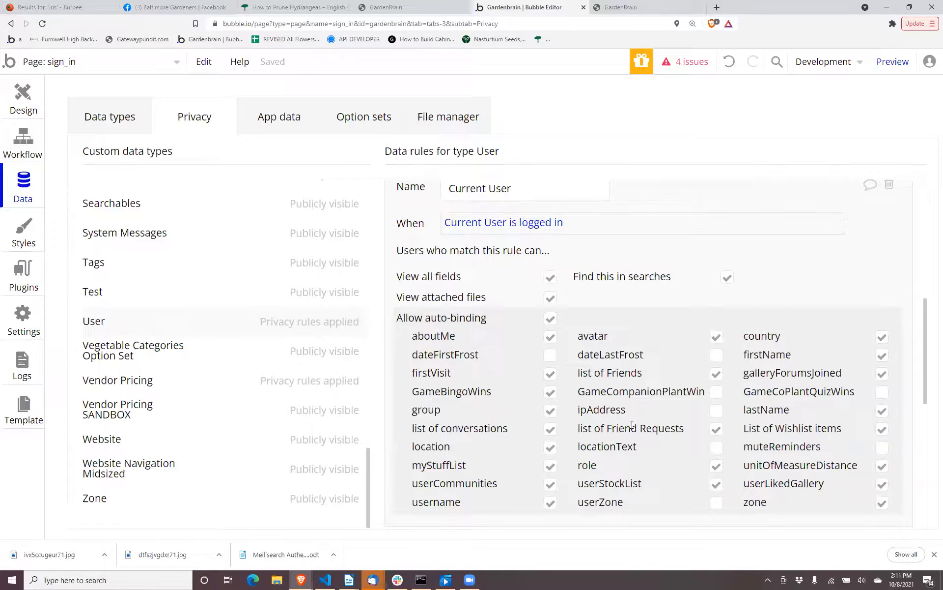
Turn off View all fields in the Current User rule and allow viewing only the username and userZone fields.
scroll(546, 397, "up", 1)
scroll(537, 356, "down", 1)
scroll(538, 357, "down", 1)
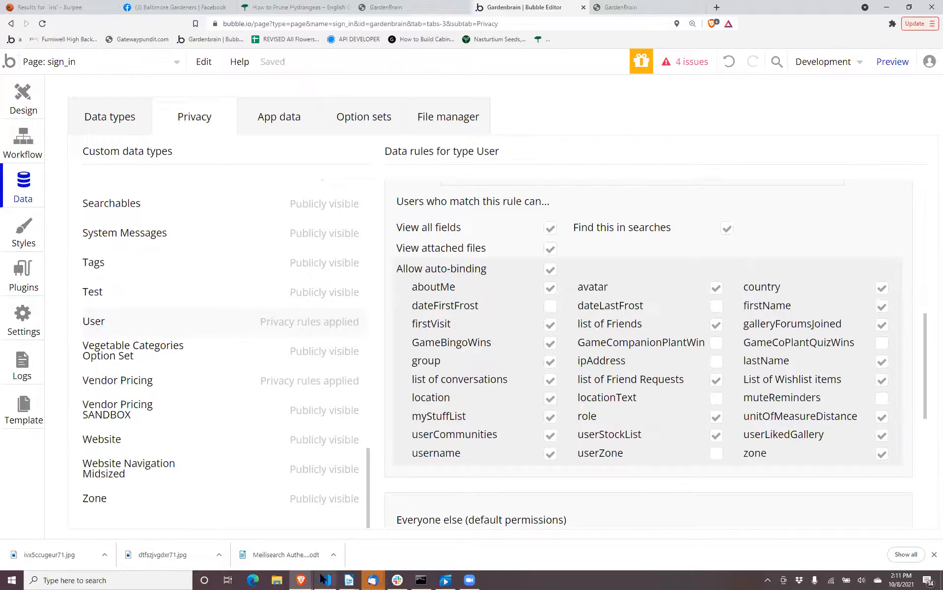
mouse_move(325, 580)
left_click(549, 231)
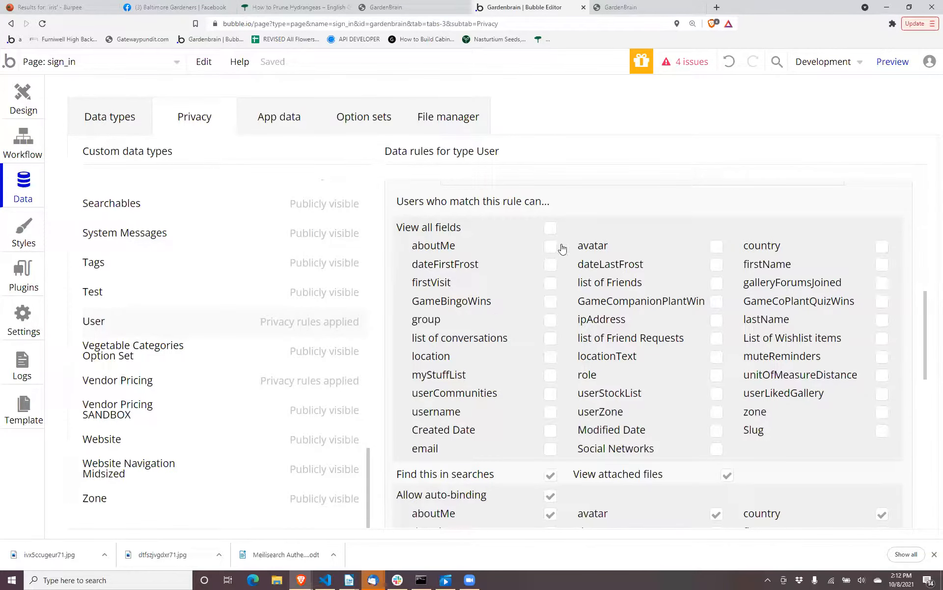
scroll(501, 295, "up", 1)
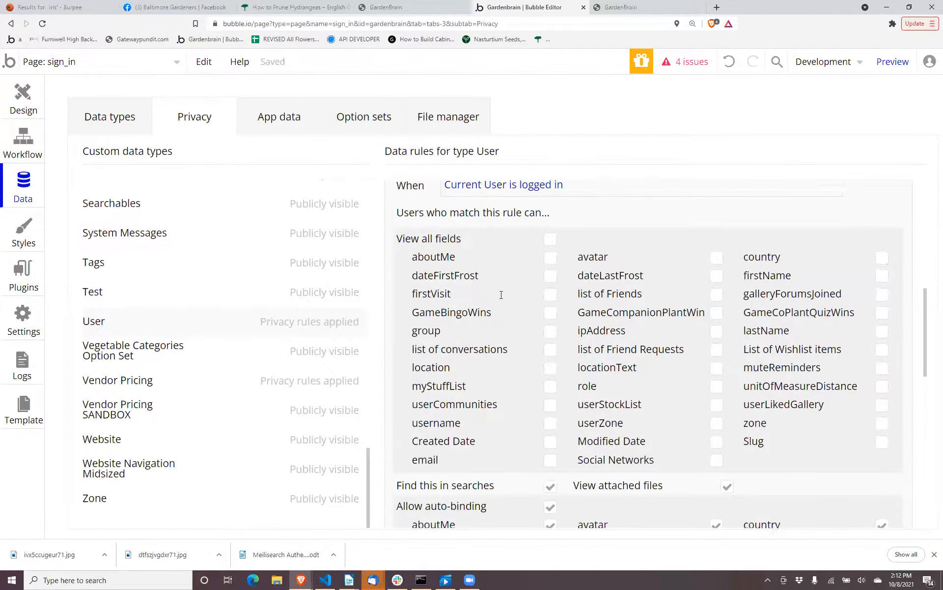
scroll(541, 314, "down", 3)
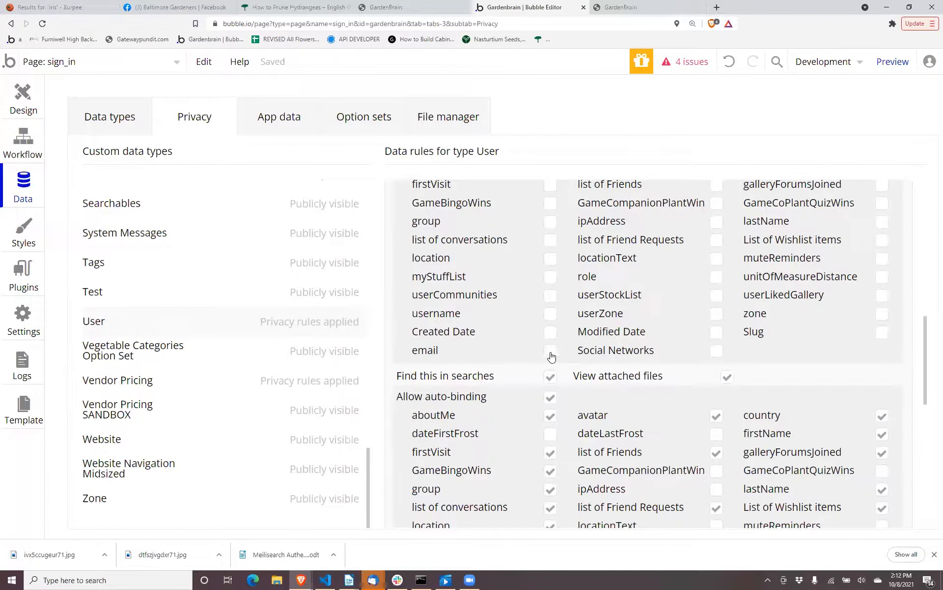
scroll(550, 361, "up", 3)
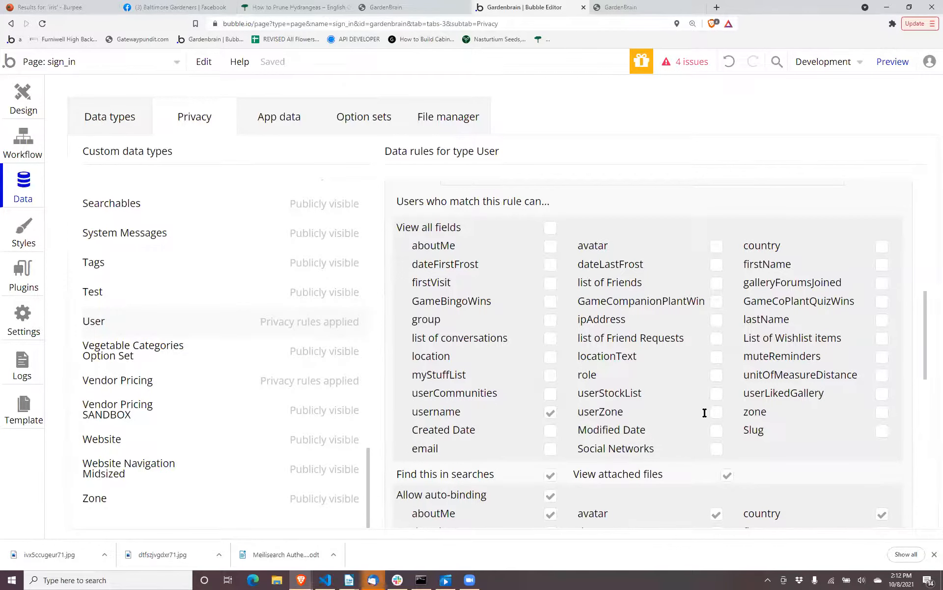
scroll(688, 403, "down", 1)
left_click(718, 364)
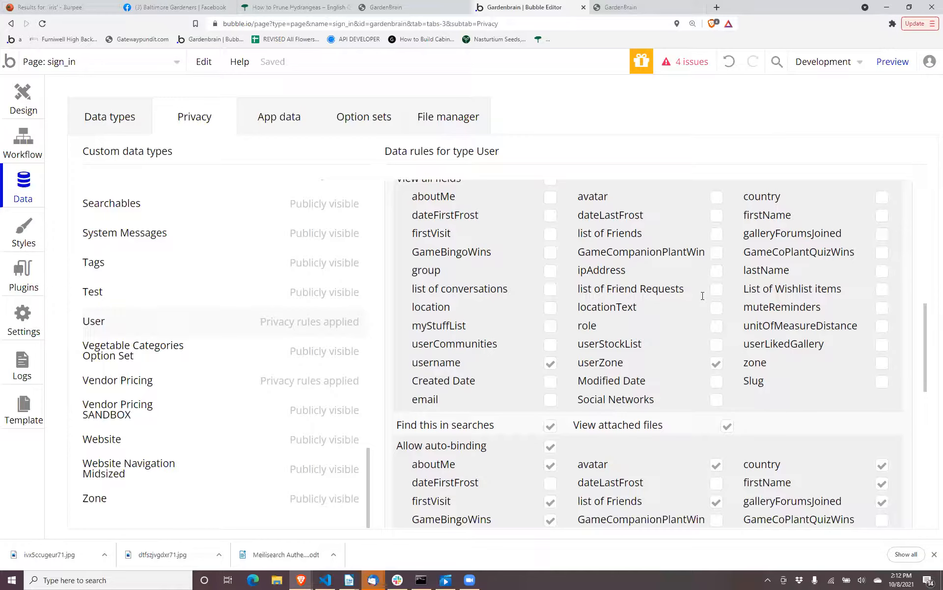
scroll(702, 296, "up", 1)
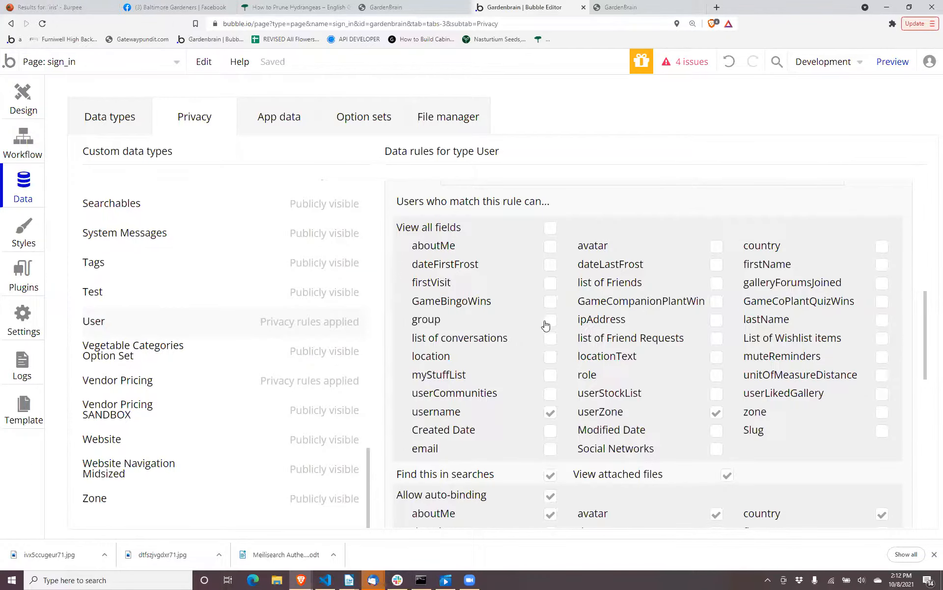
scroll(545, 324, "up", 6)
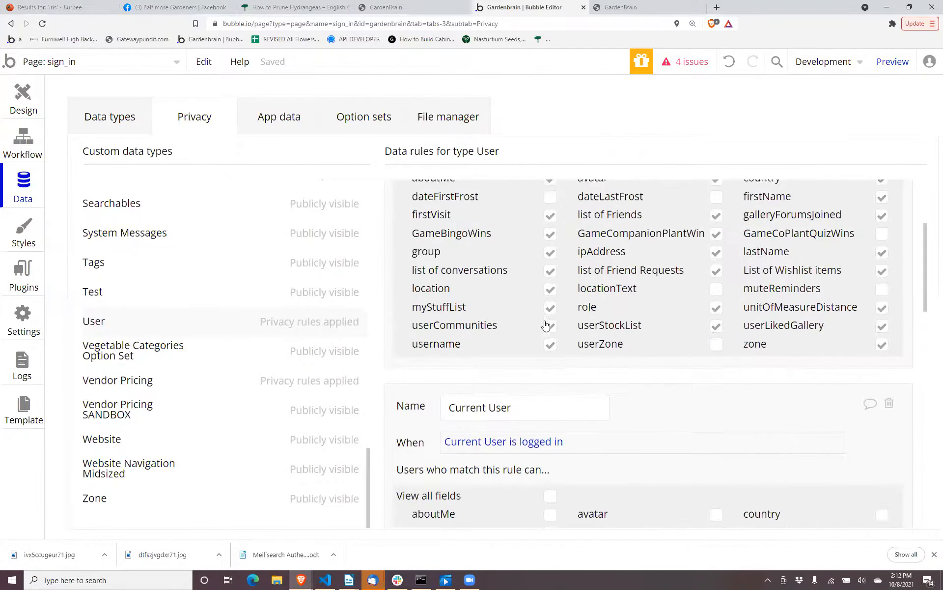
Review the field permissions granted by the Current User privacy rule on the User data type.
scroll(545, 324, "down", 5)
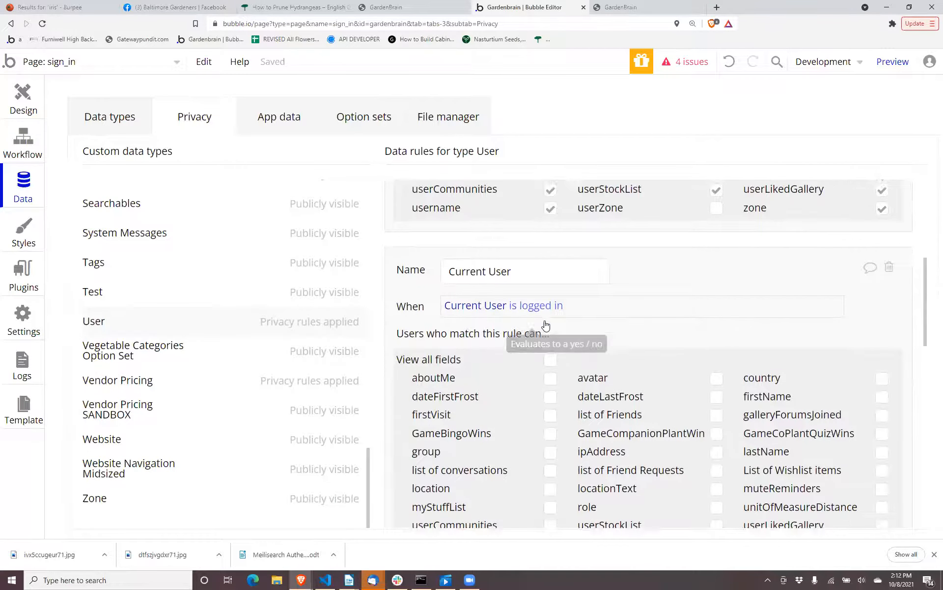
scroll(545, 322, "down", 1)
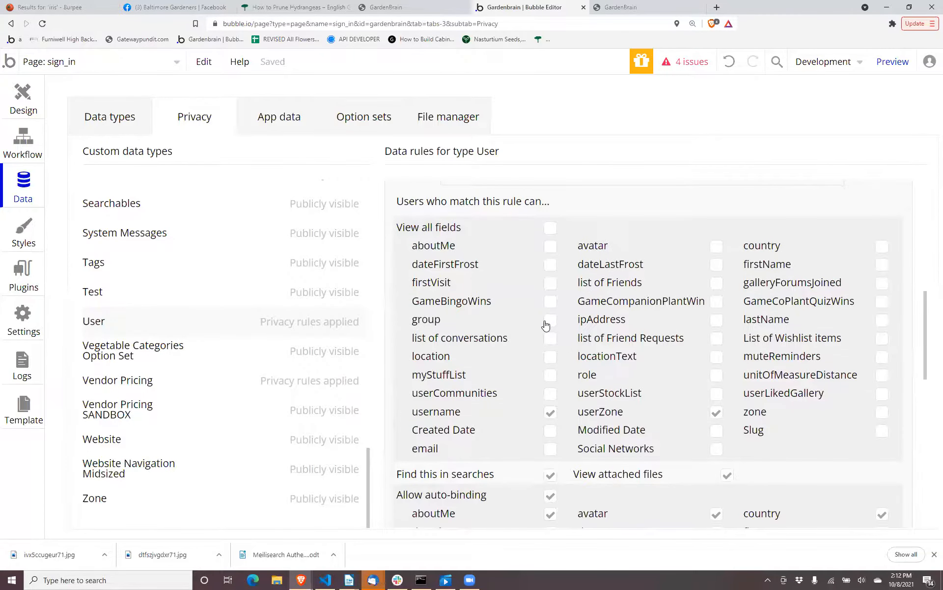
scroll(545, 324, "up", 1)
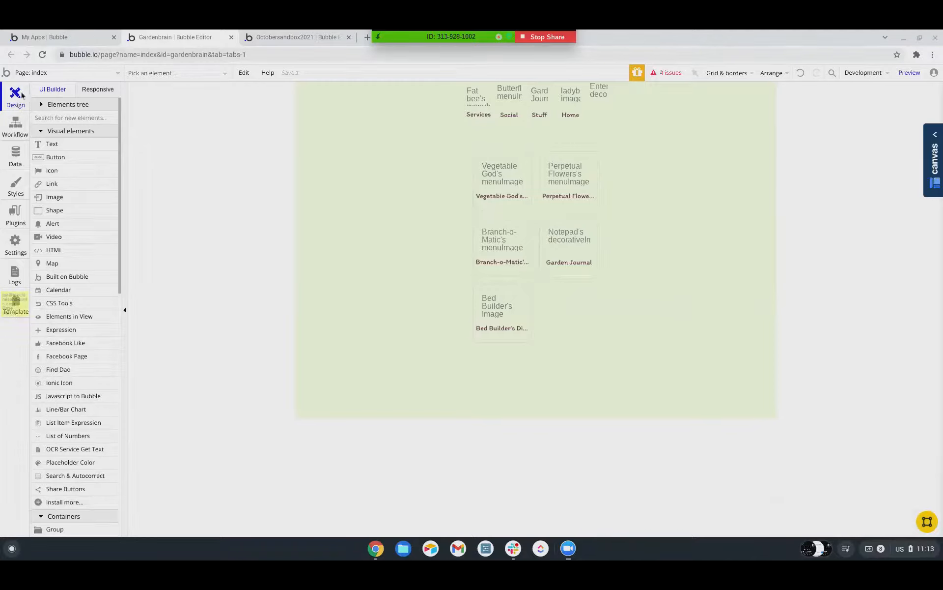
Switch the editor from the index page to the sign_in page and look over its layout.
left_click(49, 73)
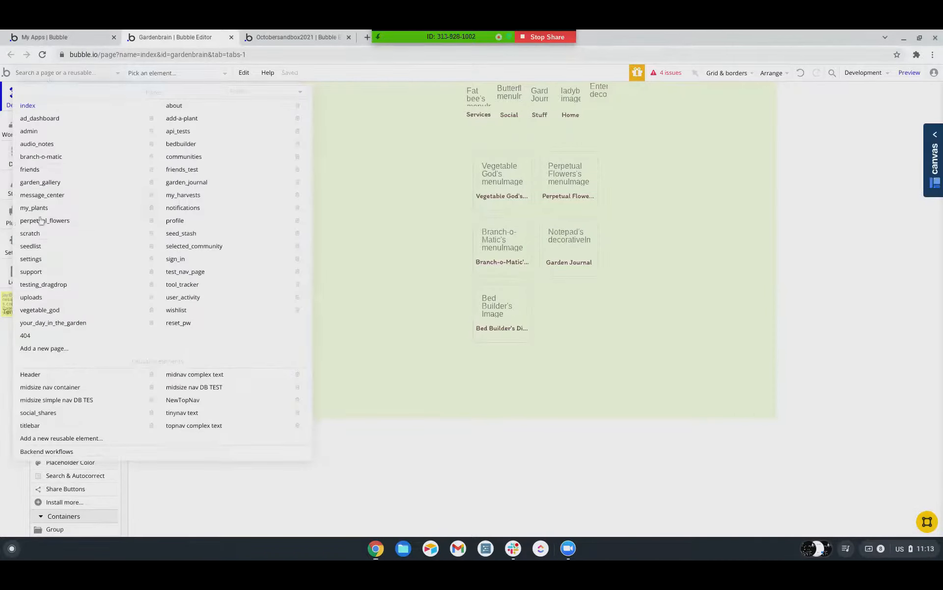
left_click(175, 259)
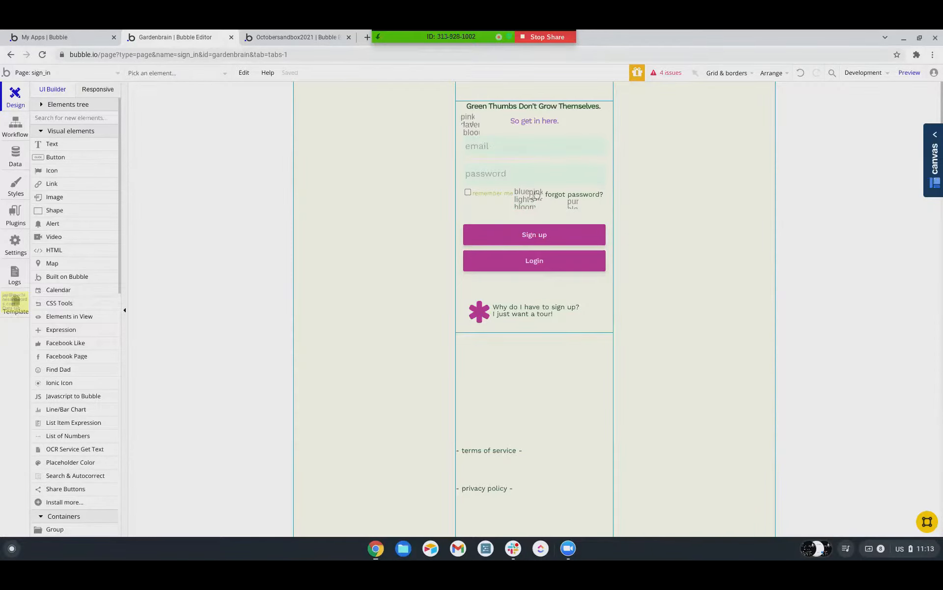
scroll(534, 344, "down", 2)
scroll(533, 351, "up", 2)
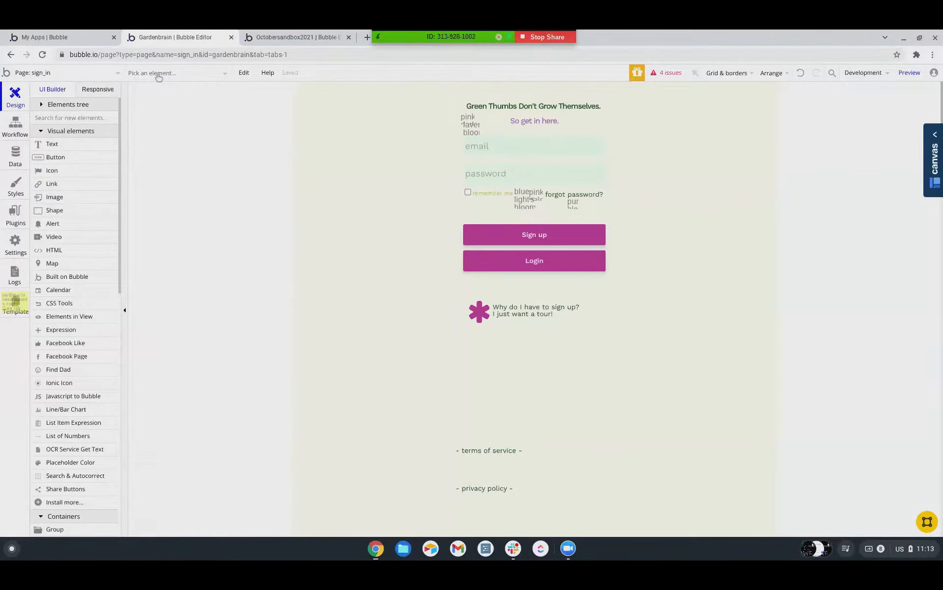
Expand Group Info in the elements tree and reveal its Group Step Overview and Group Upload Pic on the canvas.
left_click(41, 105)
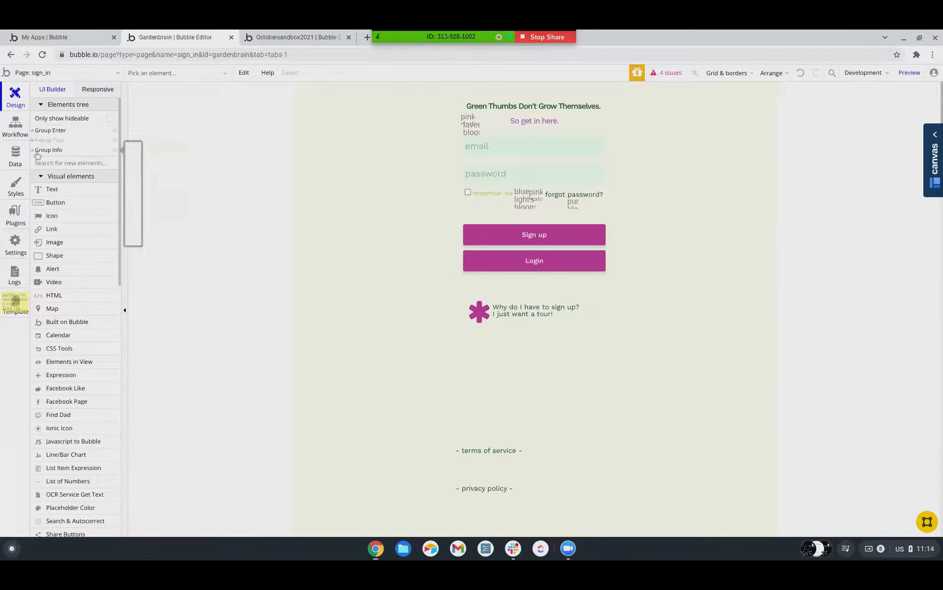
left_click(33, 150)
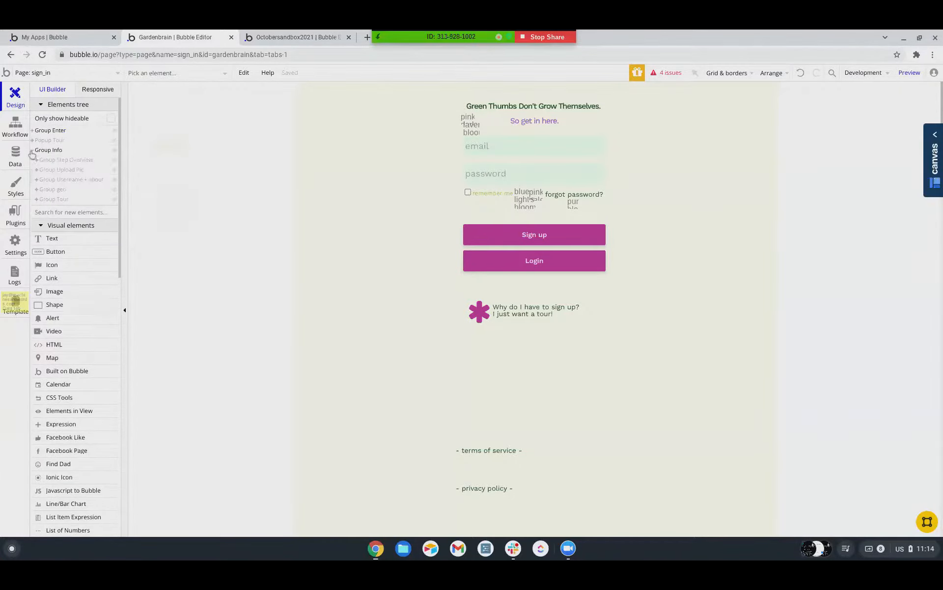
left_click(55, 160)
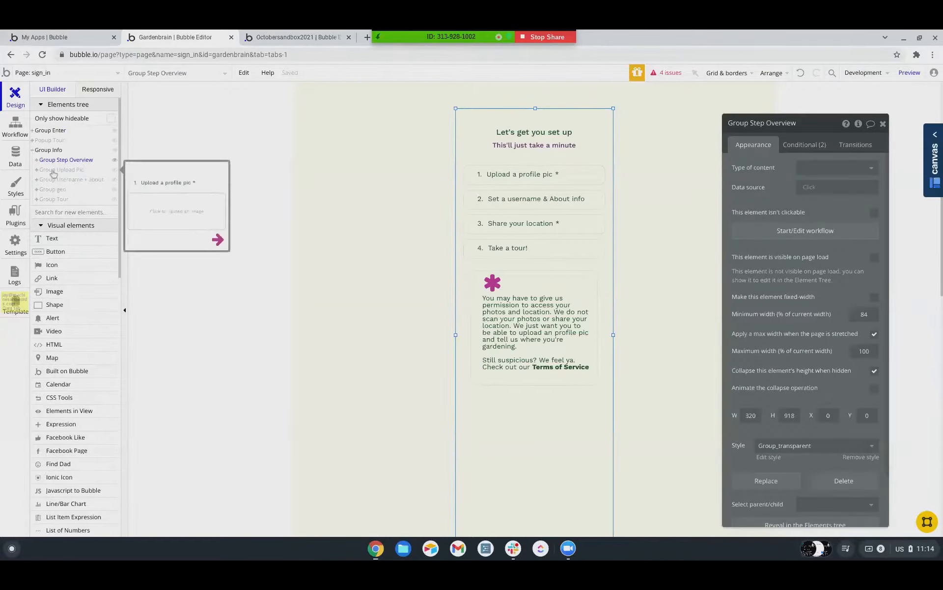
mouse_move(65, 164)
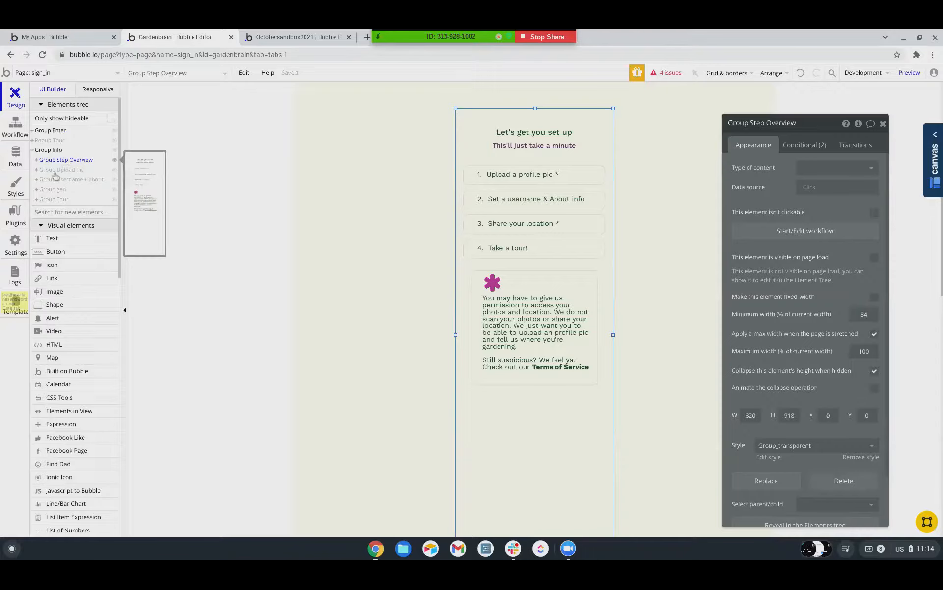
left_click(54, 172)
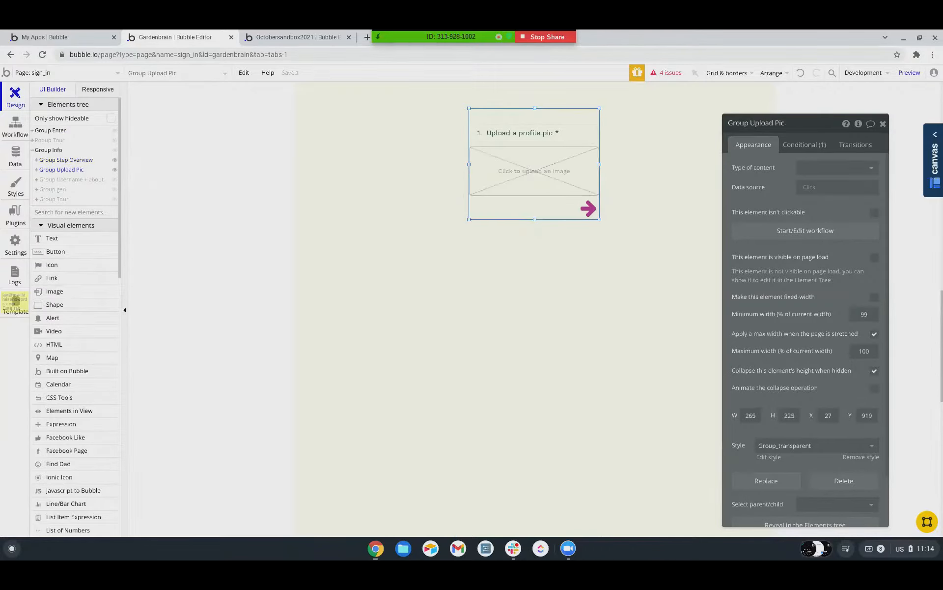
mouse_move(53, 182)
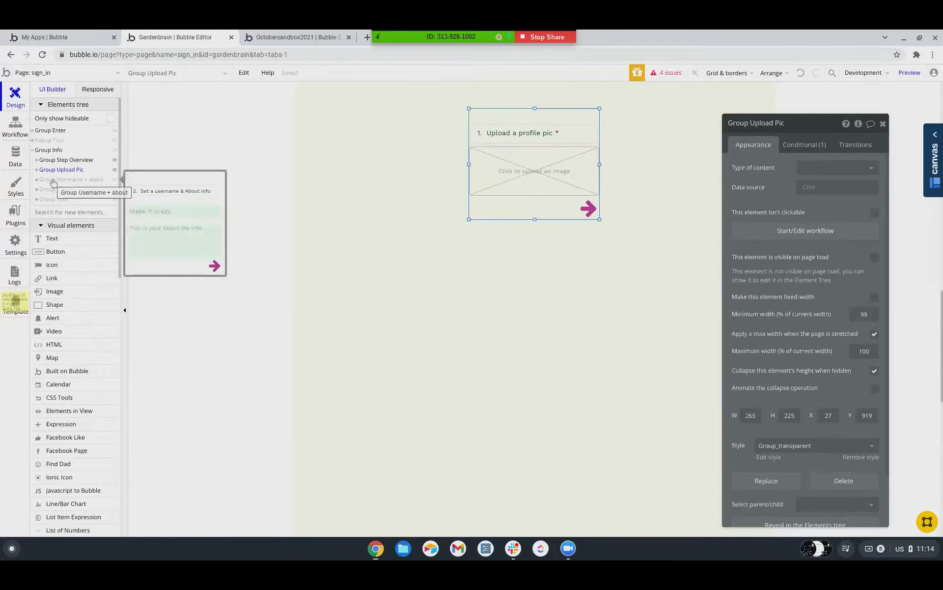
Inspect the visibility conditions of Group Upload Pic, Group Username + about, and Group geo.
left_click(795, 152)
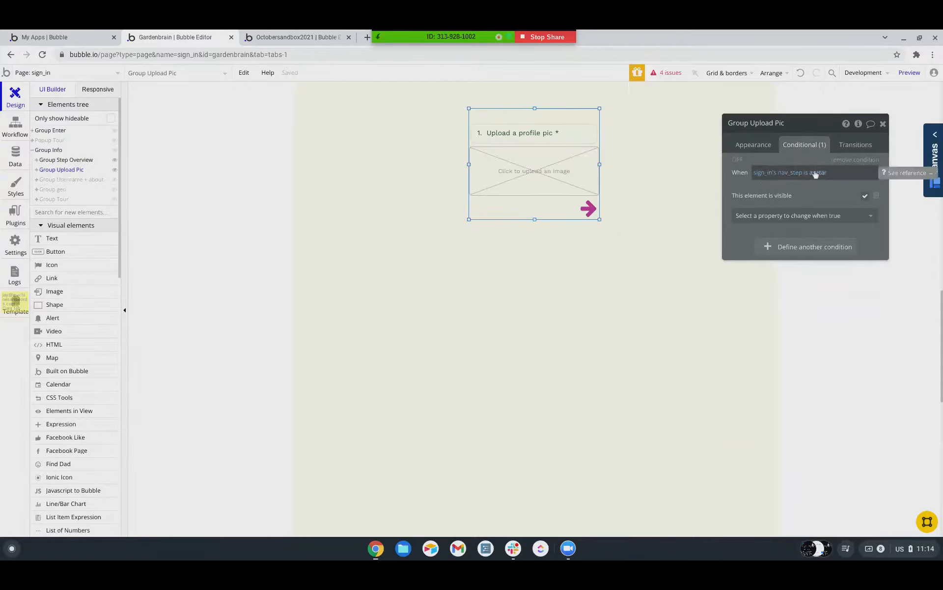
left_click(62, 181)
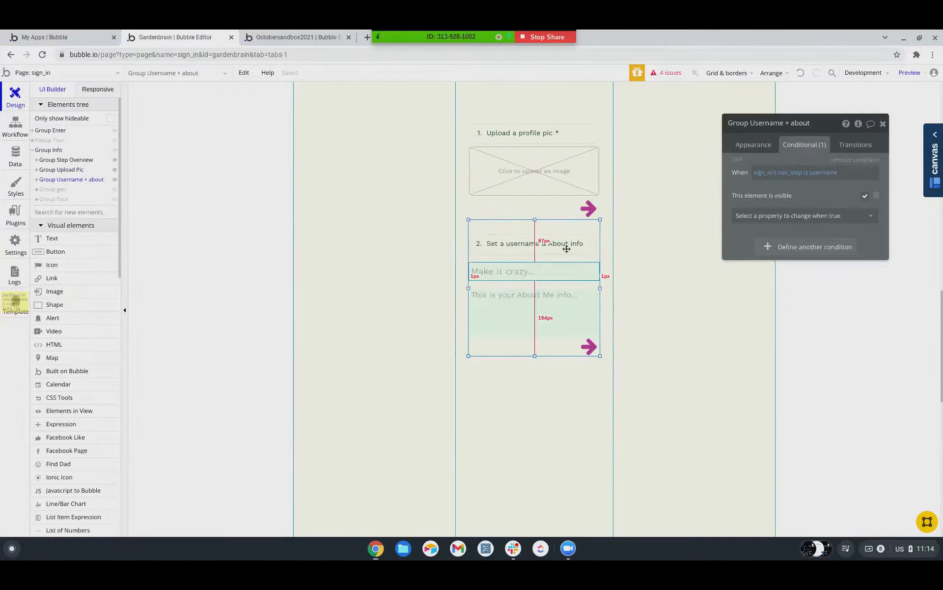
left_click(53, 189)
mouse_move(57, 204)
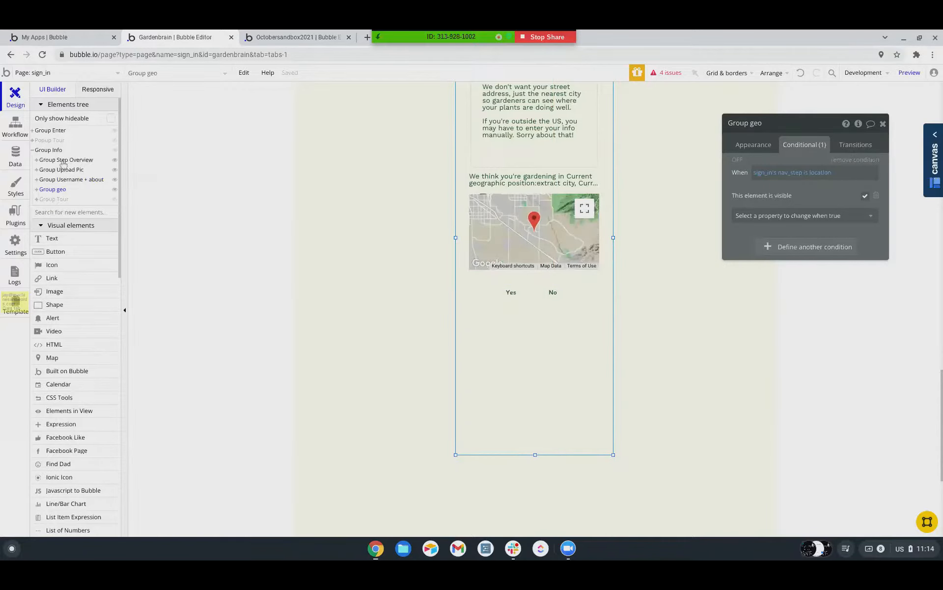
Open the workflow that runs when Group Yes below the location map is clicked.
left_click(524, 299)
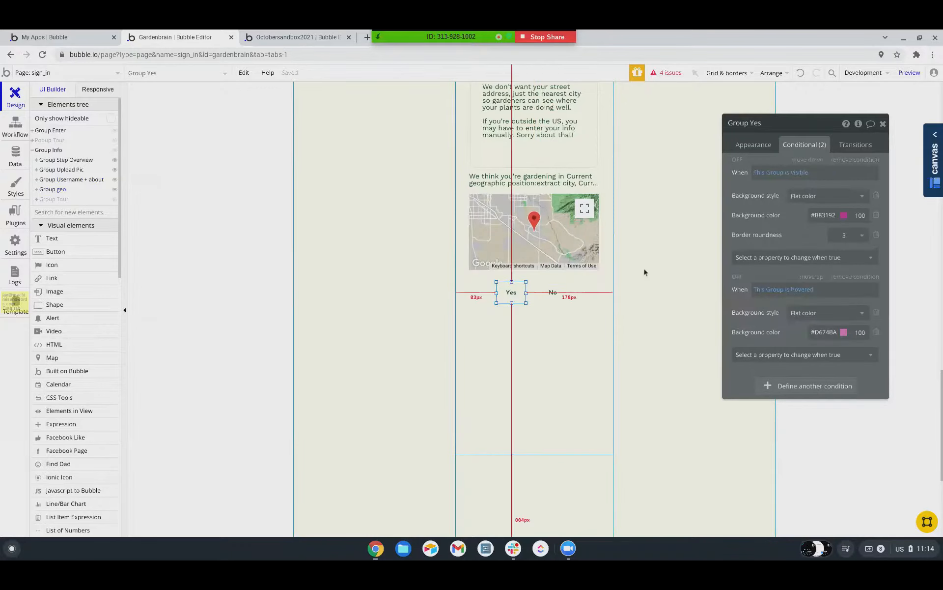
left_click(767, 148)
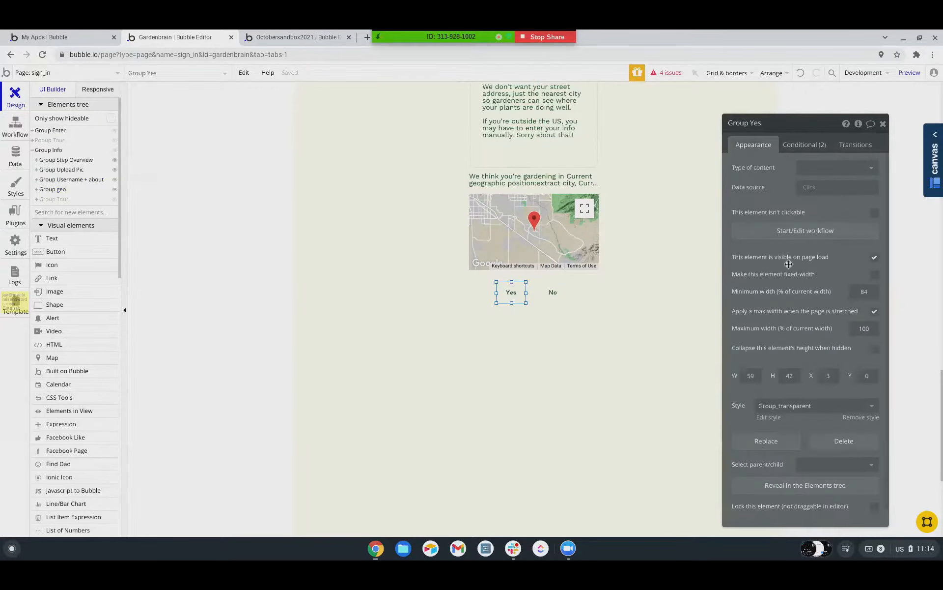
left_click(800, 238)
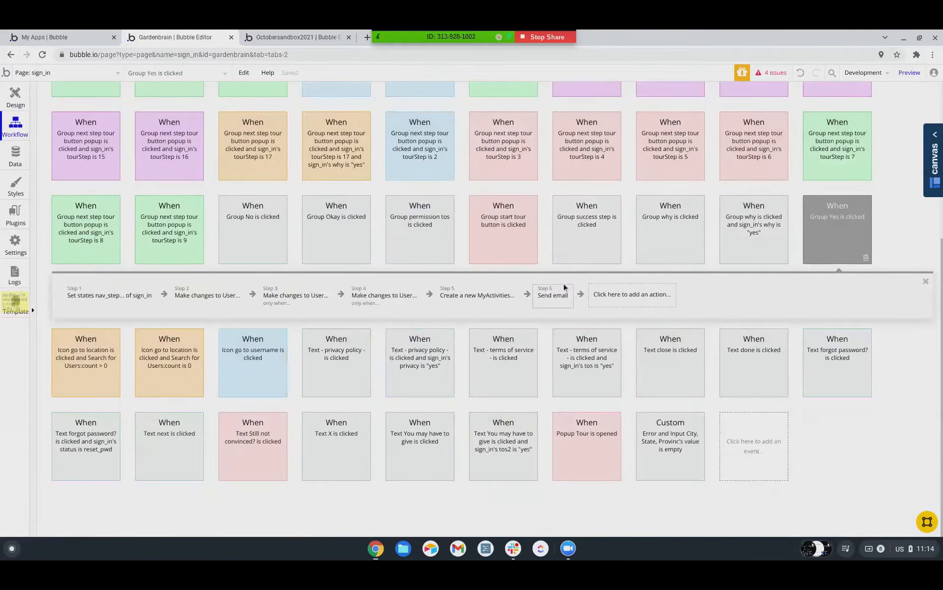
Inspect the Send email action in Group Yes's workflow and browse the operators available for Current User's username in the body.
left_click(564, 288)
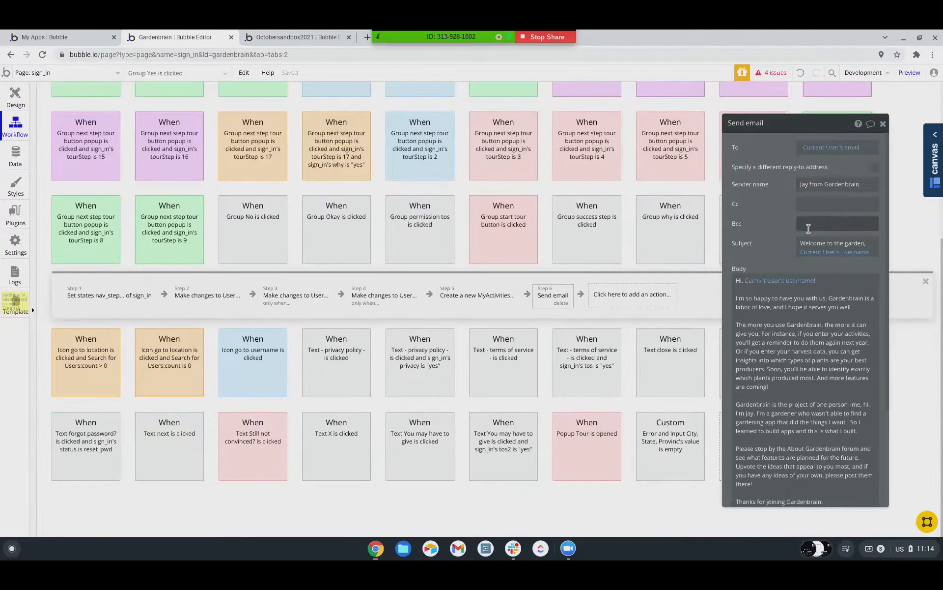
left_click(797, 283)
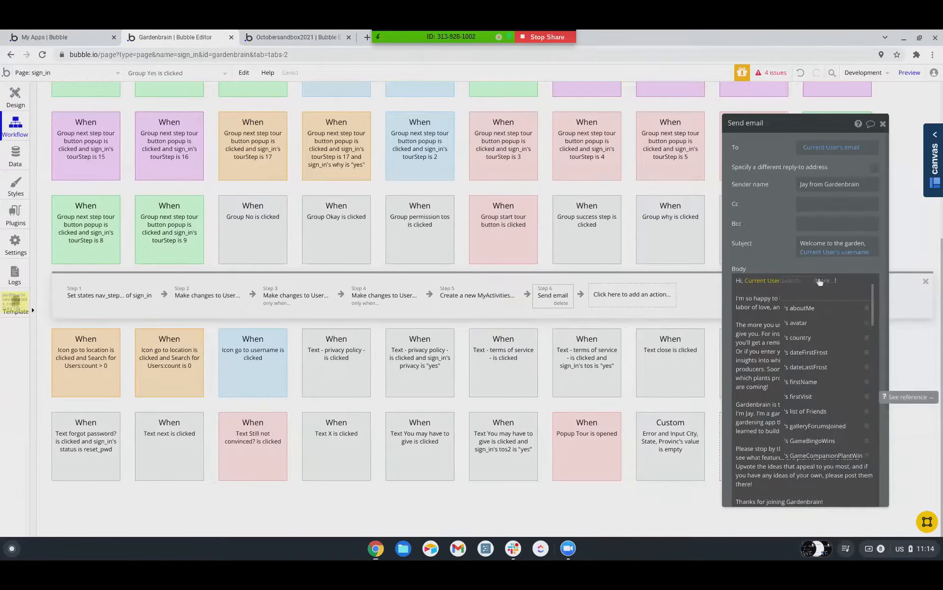
left_click(820, 281)
scroll(820, 302, "down", 3)
scroll(820, 303, "down", 5)
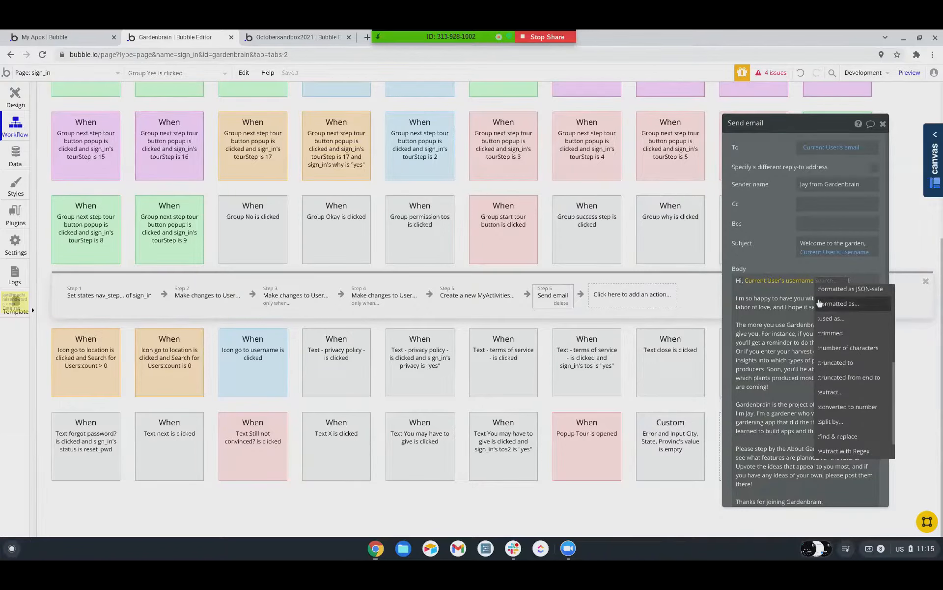
scroll(819, 303, "up", 10)
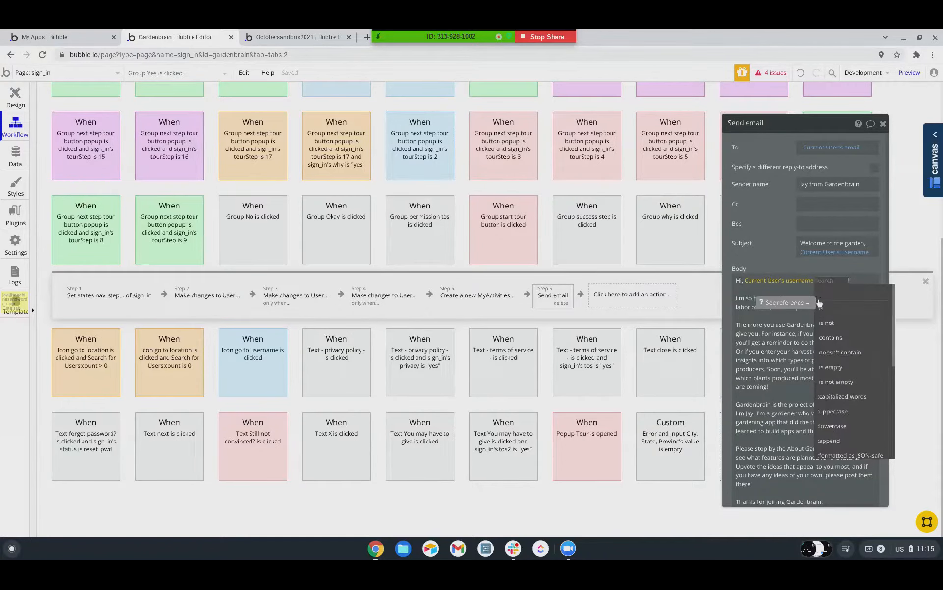
Add a text element about 123 by 21 between the map and the Yes/No buttons, displaying Current User's username.
left_click(17, 101)
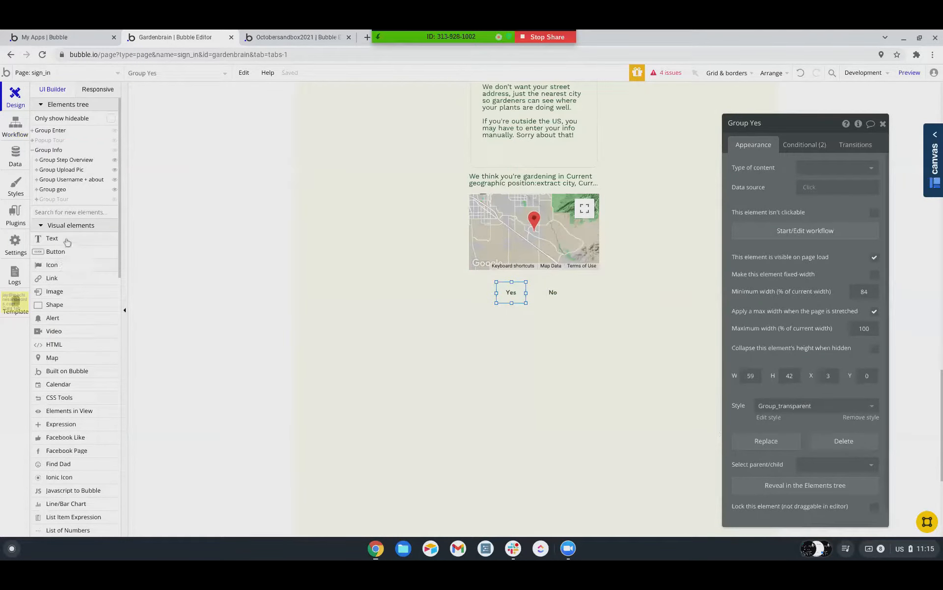
left_click(302, 240)
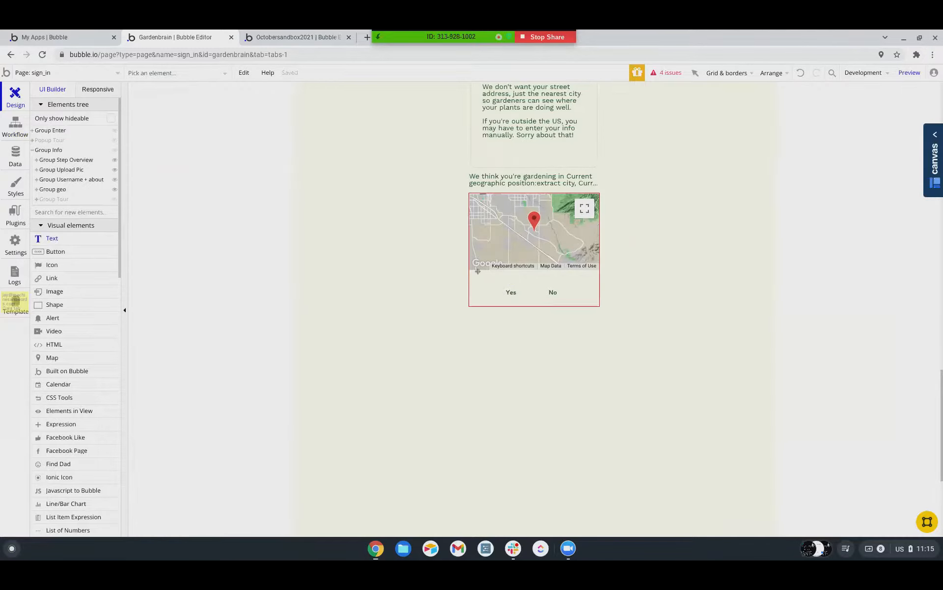
left_click_drag(472, 270, 532, 281)
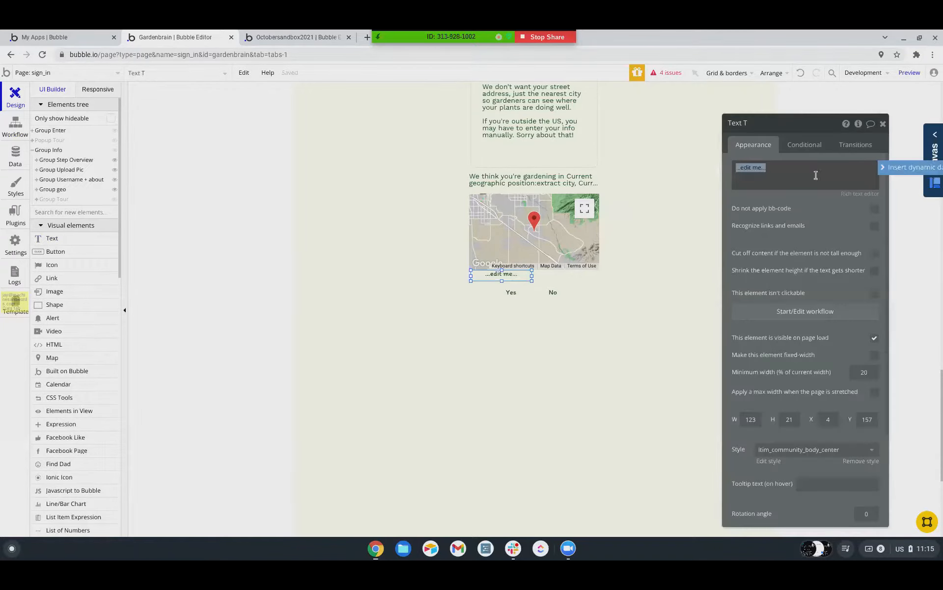
left_click(887, 170)
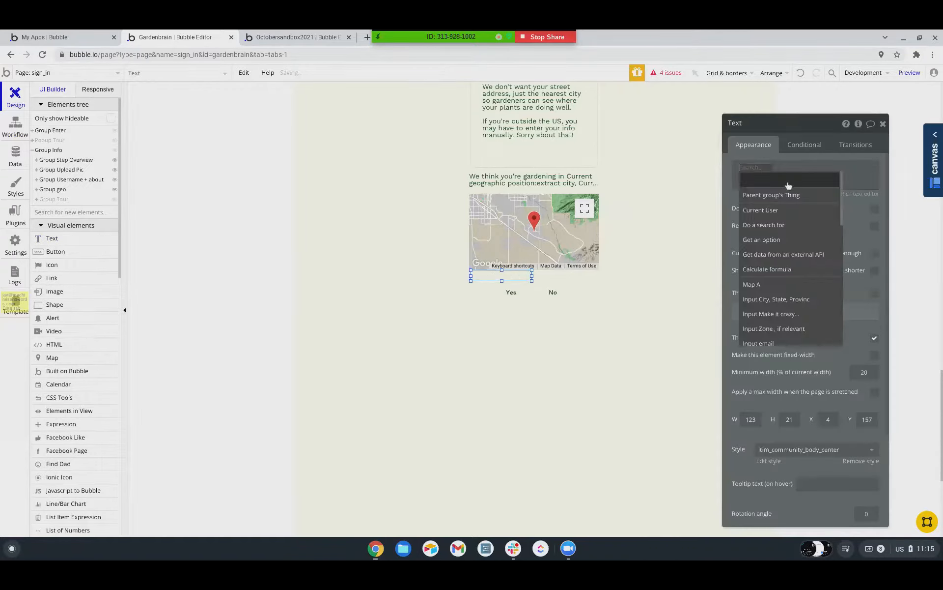
left_click(767, 215)
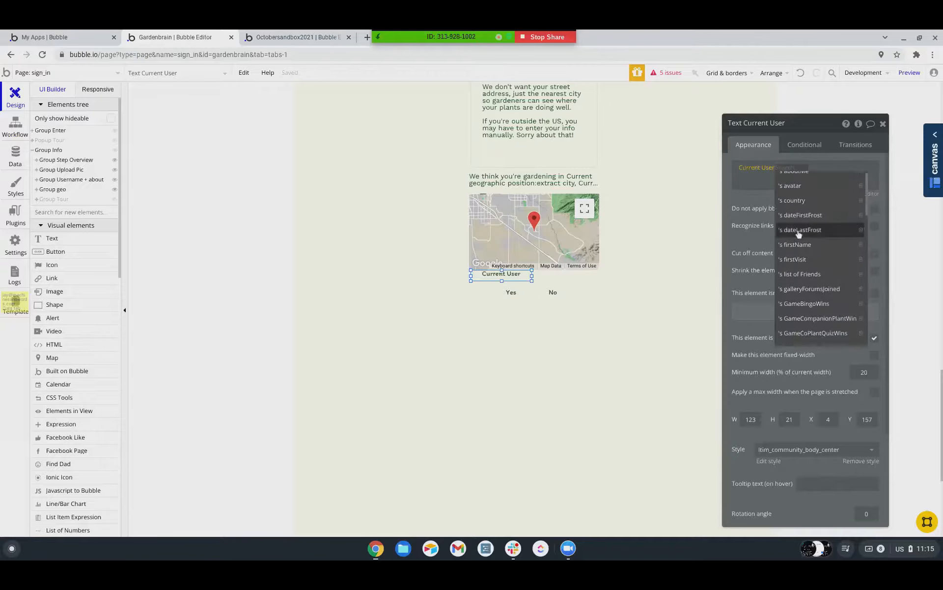
scroll(804, 250, "up", 5)
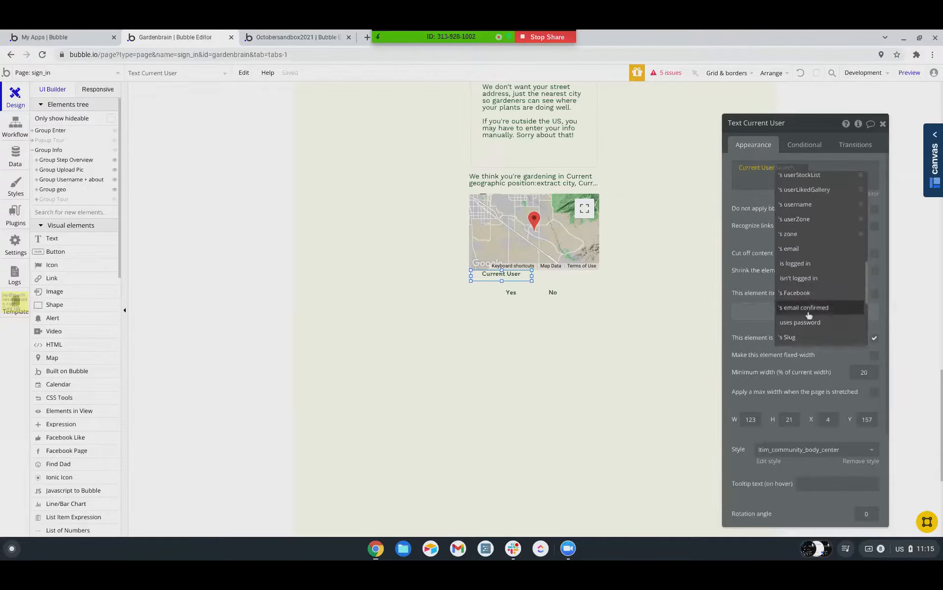
left_click(793, 204)
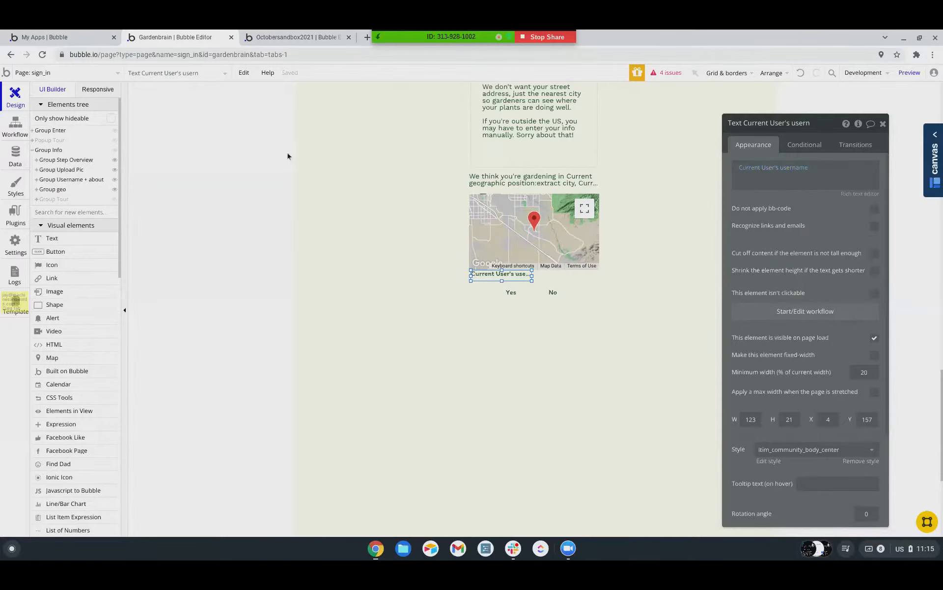
Preview the sign_in page and allow it to access the device's location.
left_click(908, 73)
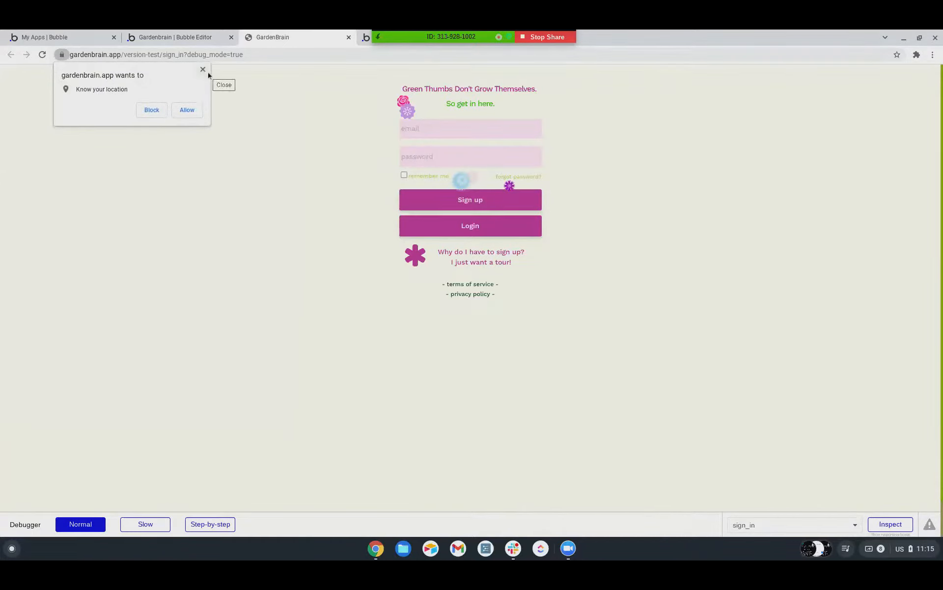
left_click(195, 112)
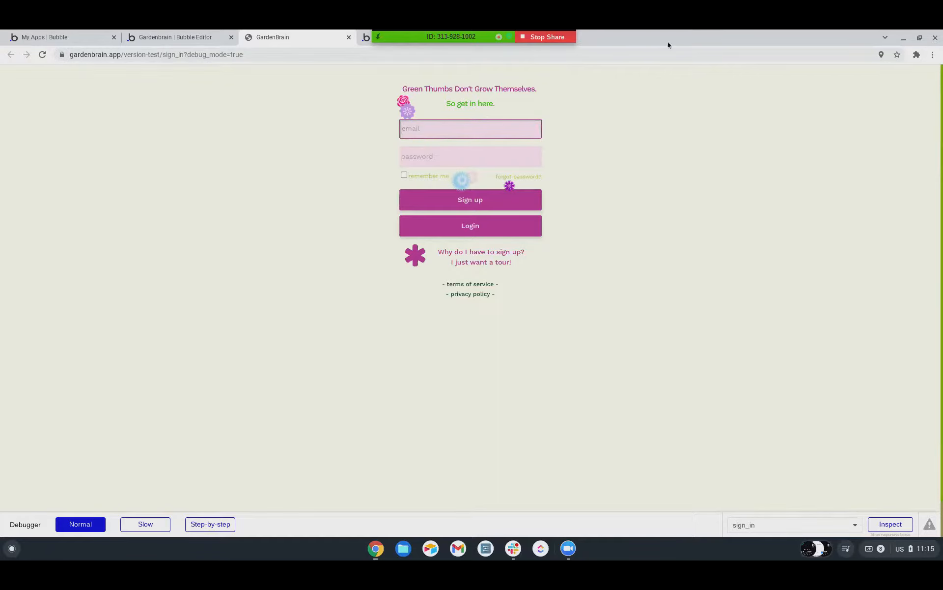